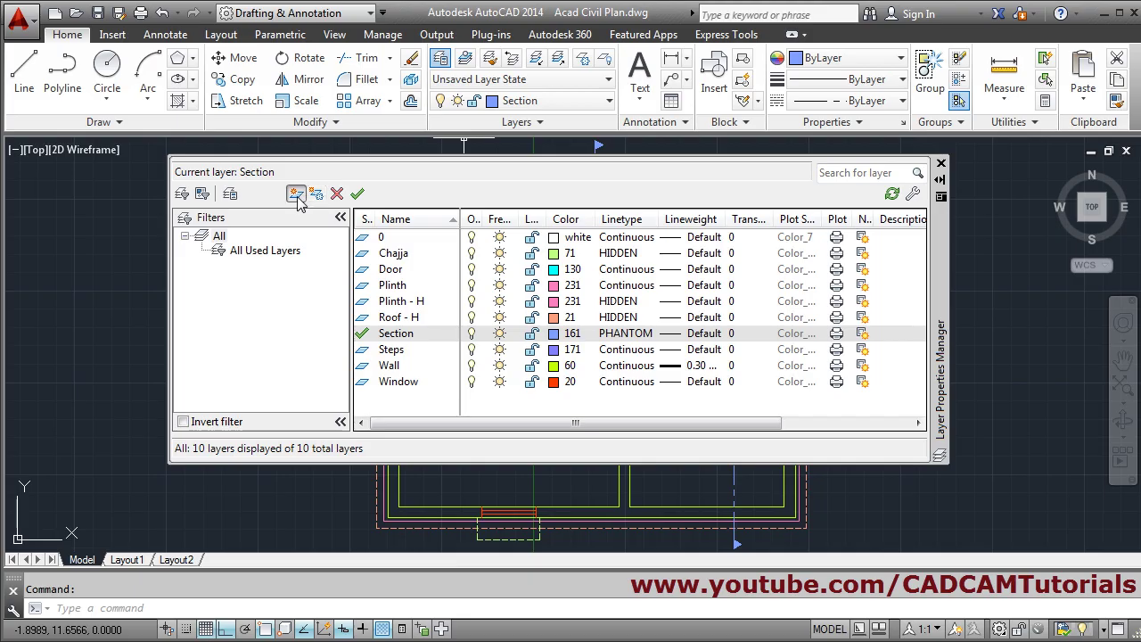
# - Create a new layer named Text and set its color to index 210
pyautogui.click(296, 194)
pyautogui.write('Te')
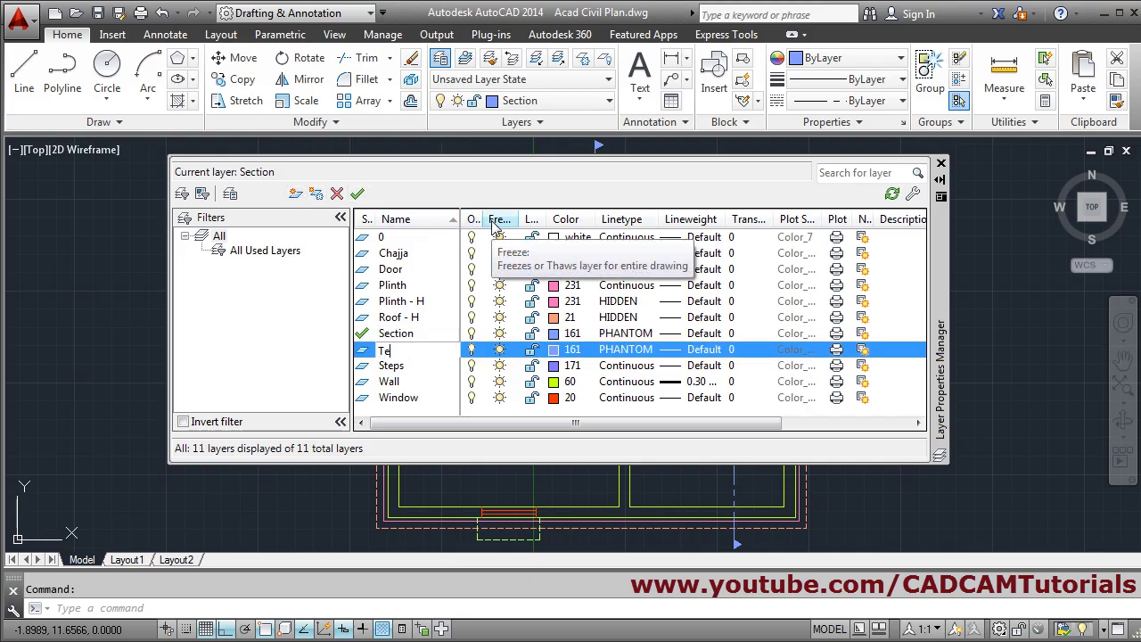
pyautogui.write('xt')
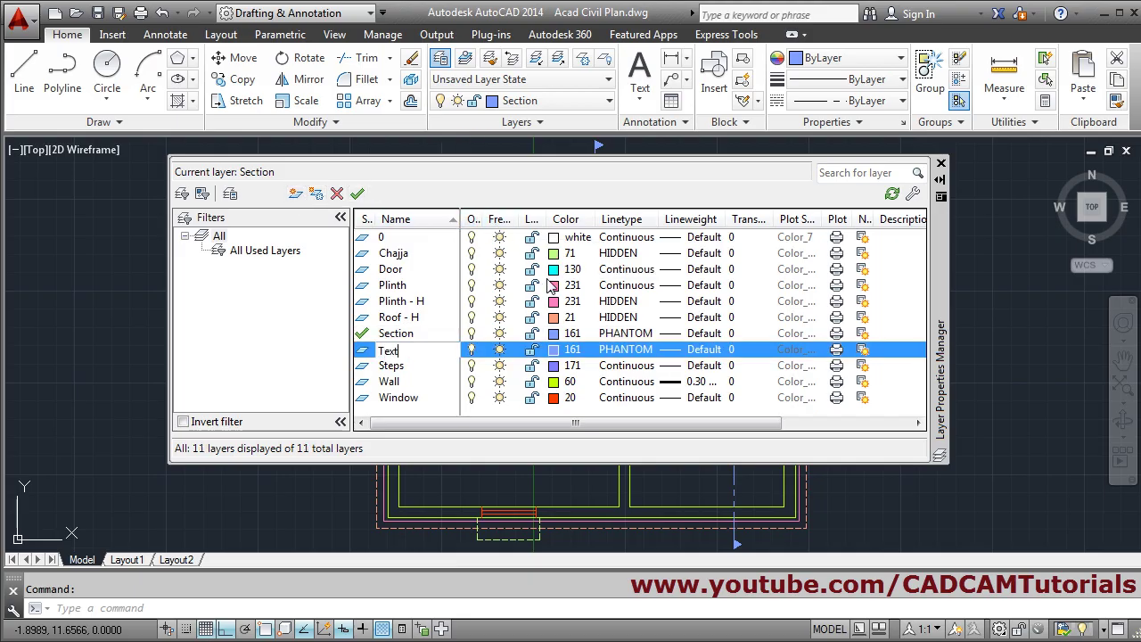
pyautogui.click(554, 349)
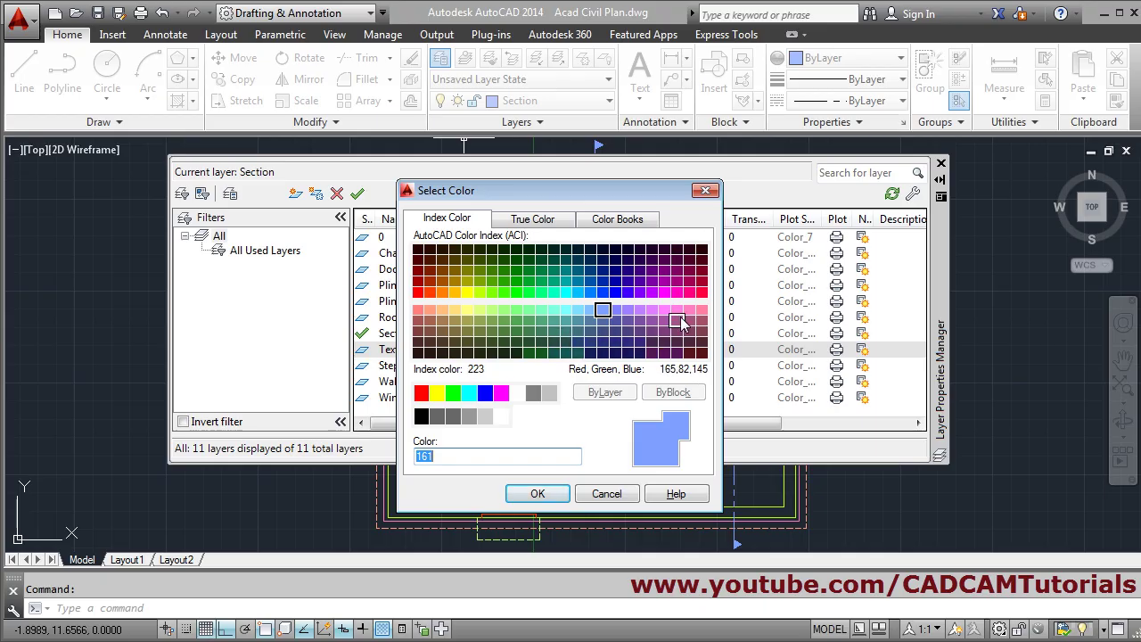
pyautogui.click(664, 293)
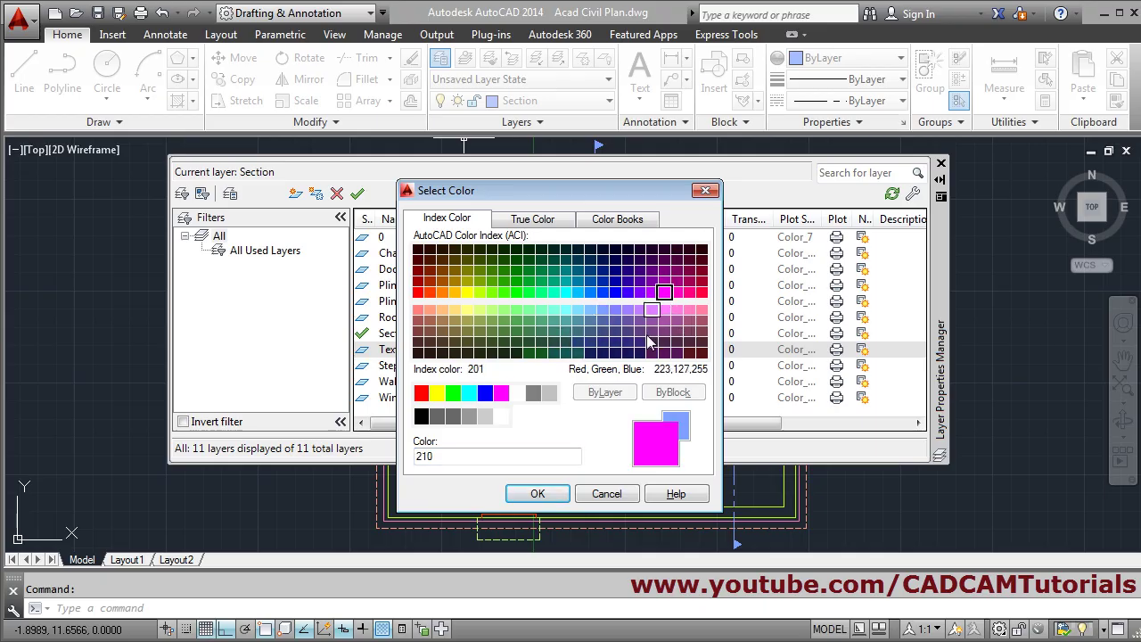
pyautogui.click(537, 493)
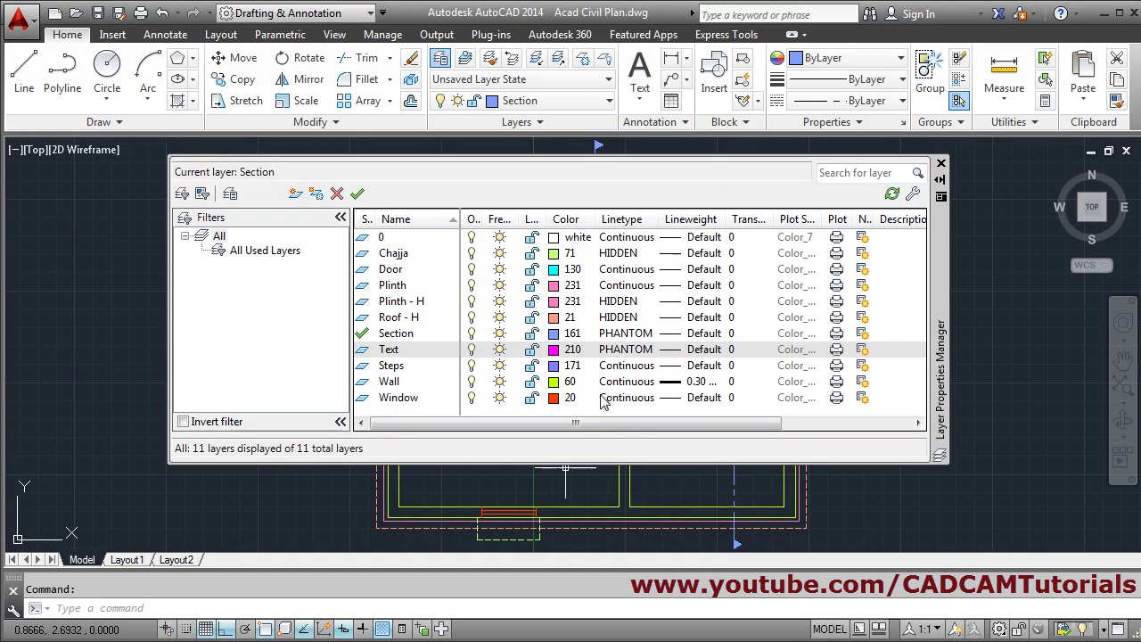
# - Set the Text layer's linetype to Continuous and make Text the current layer
pyautogui.click(628, 349)
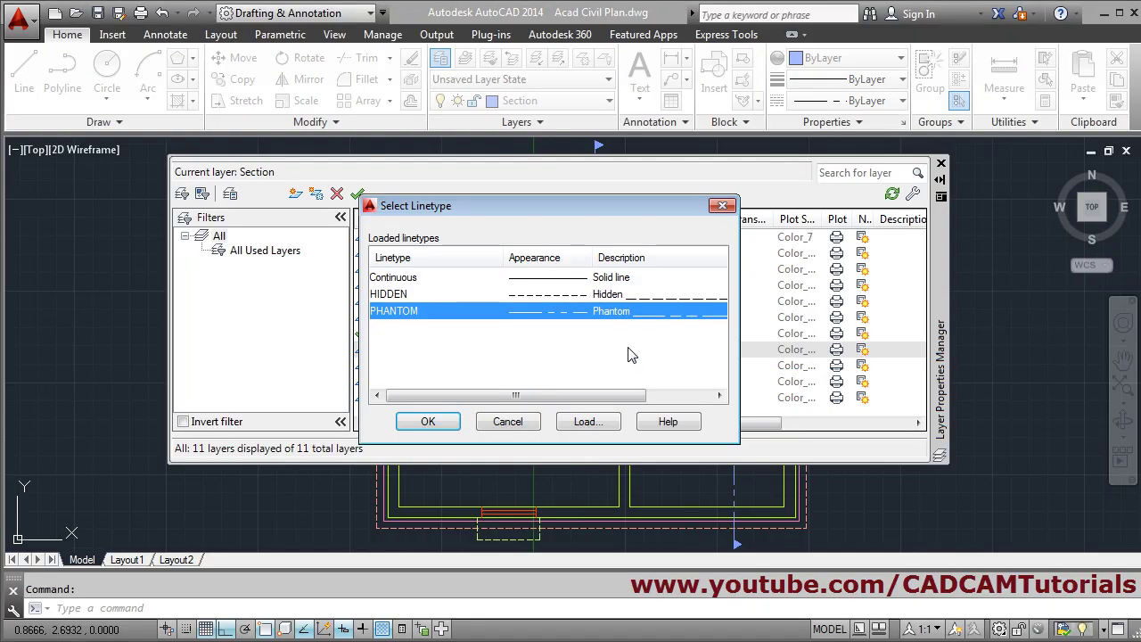
pyautogui.click(403, 279)
pyautogui.click(434, 423)
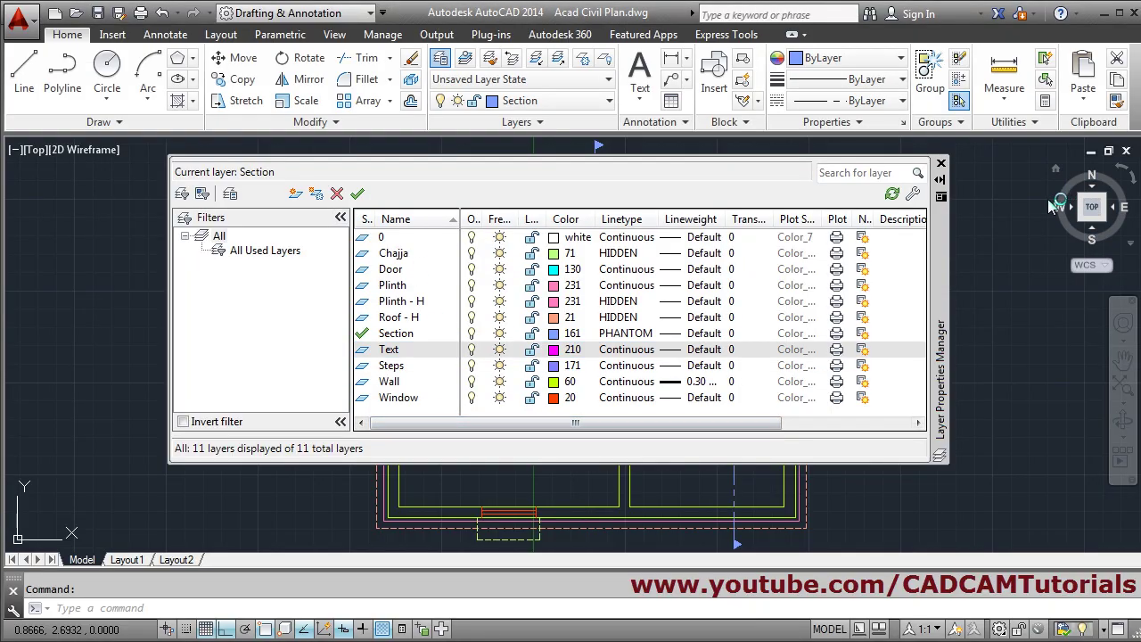
pyautogui.click(940, 164)
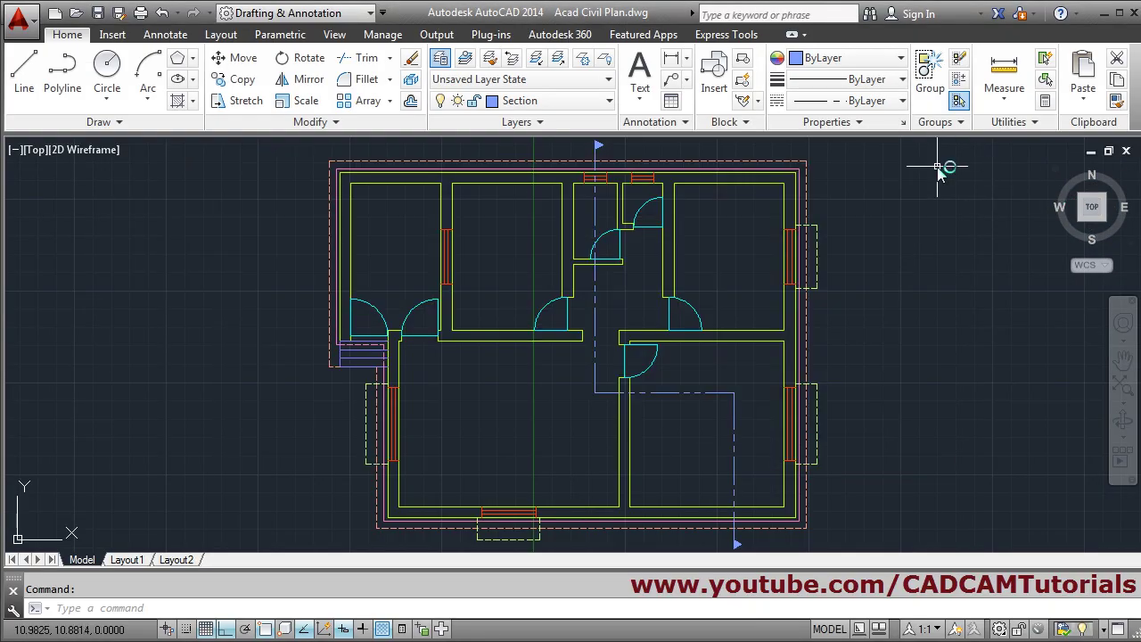
pyautogui.click(553, 101)
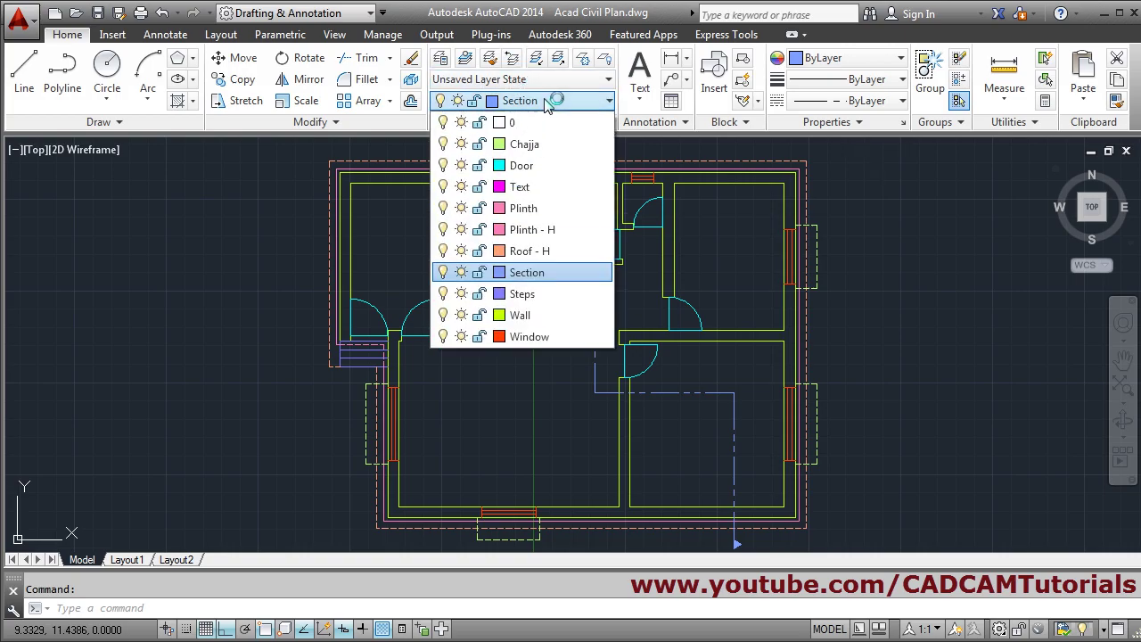
pyautogui.click(529, 187)
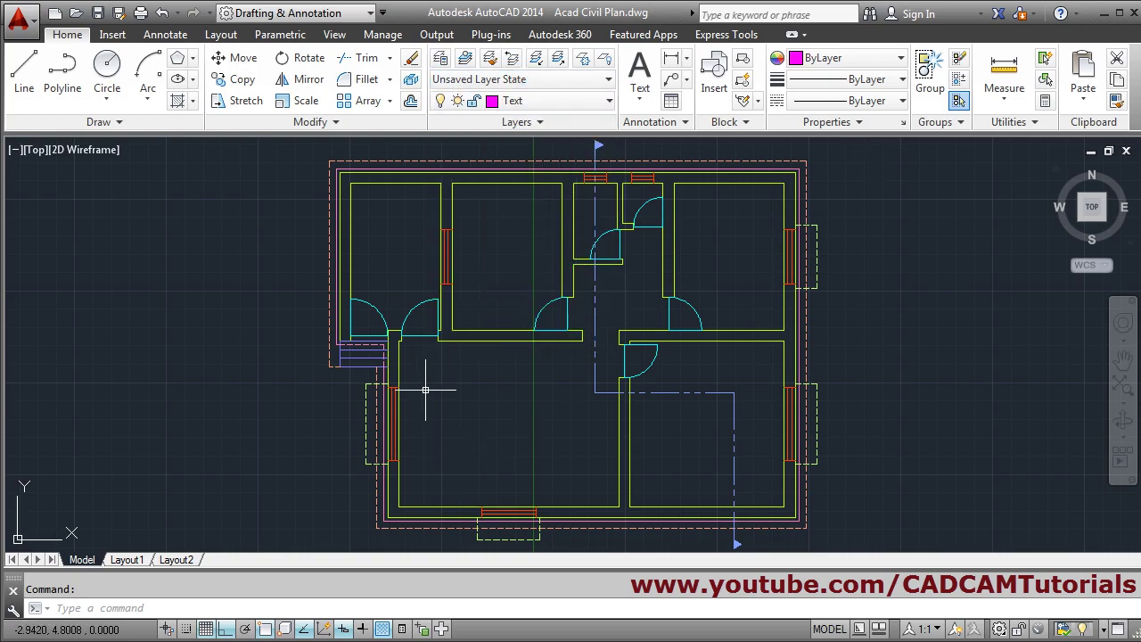
# - Consult the reference floor plan PDF, then start single-line text inside the bedroom with height 0.25 and rotation 0
pyautogui.scroll(2, 507, 215)
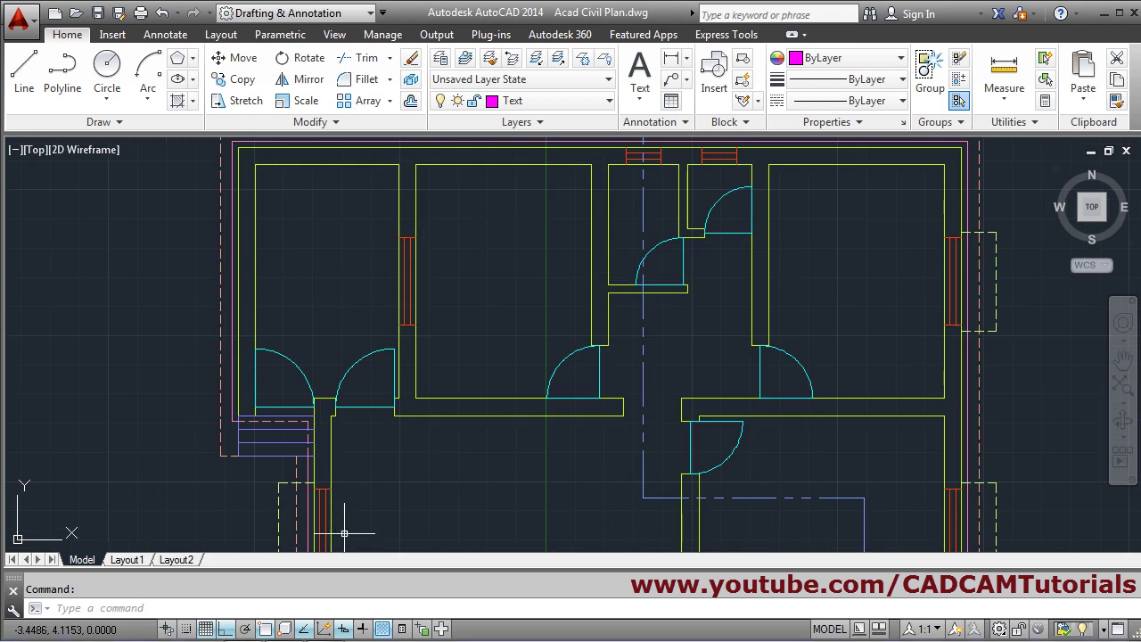
pyautogui.hotkey('alt', 'Tab')
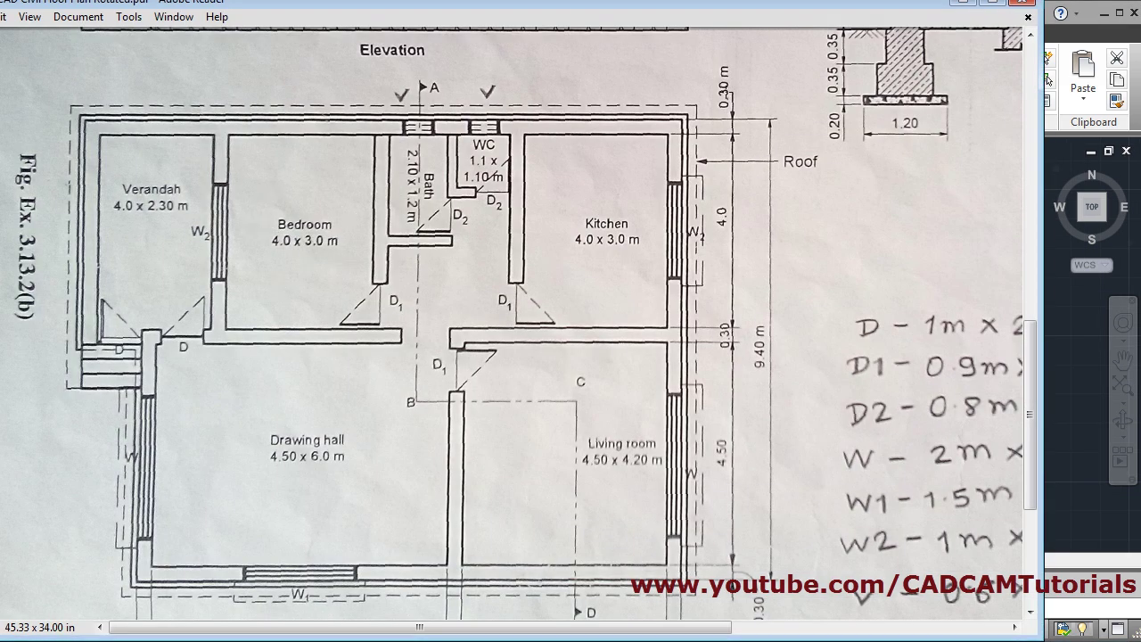
pyautogui.click(1084, 56)
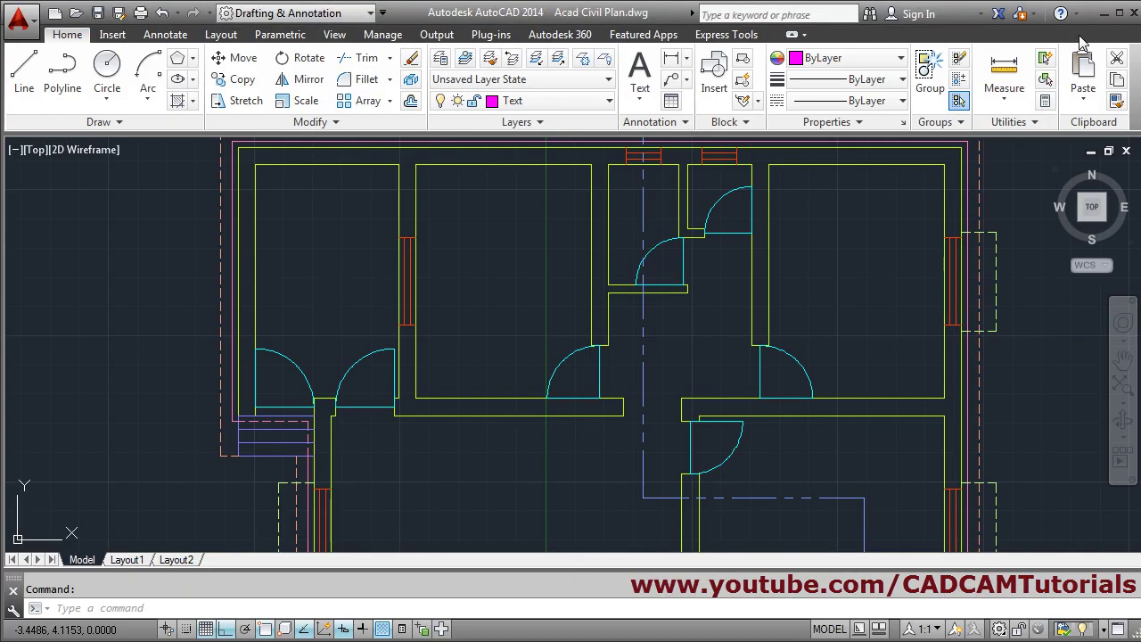
pyautogui.click(640, 98)
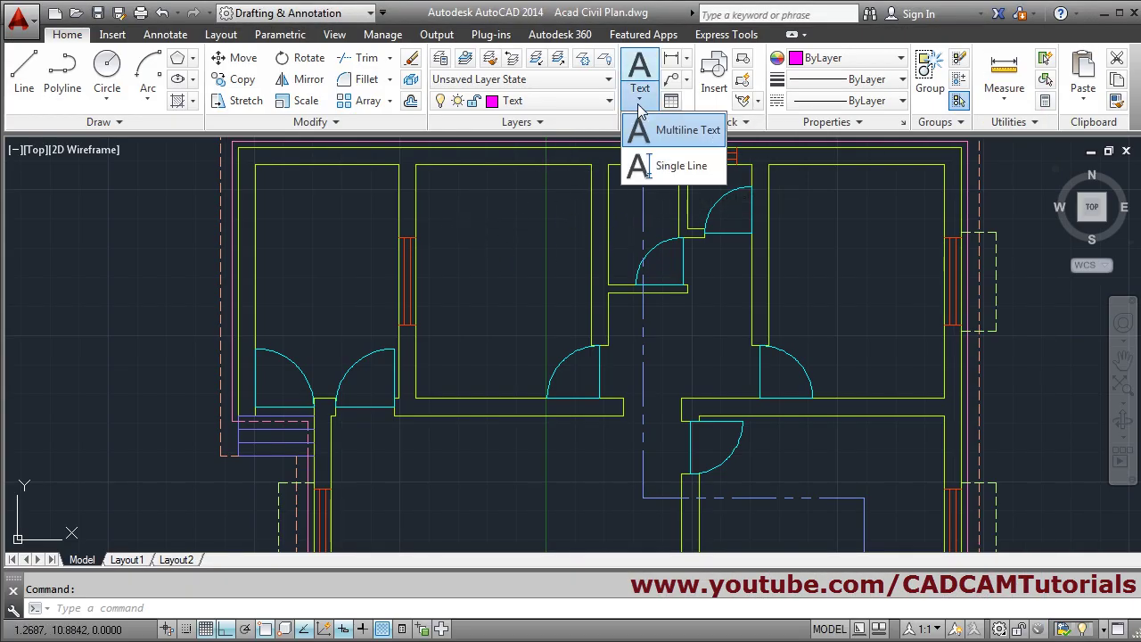
pyautogui.click(662, 167)
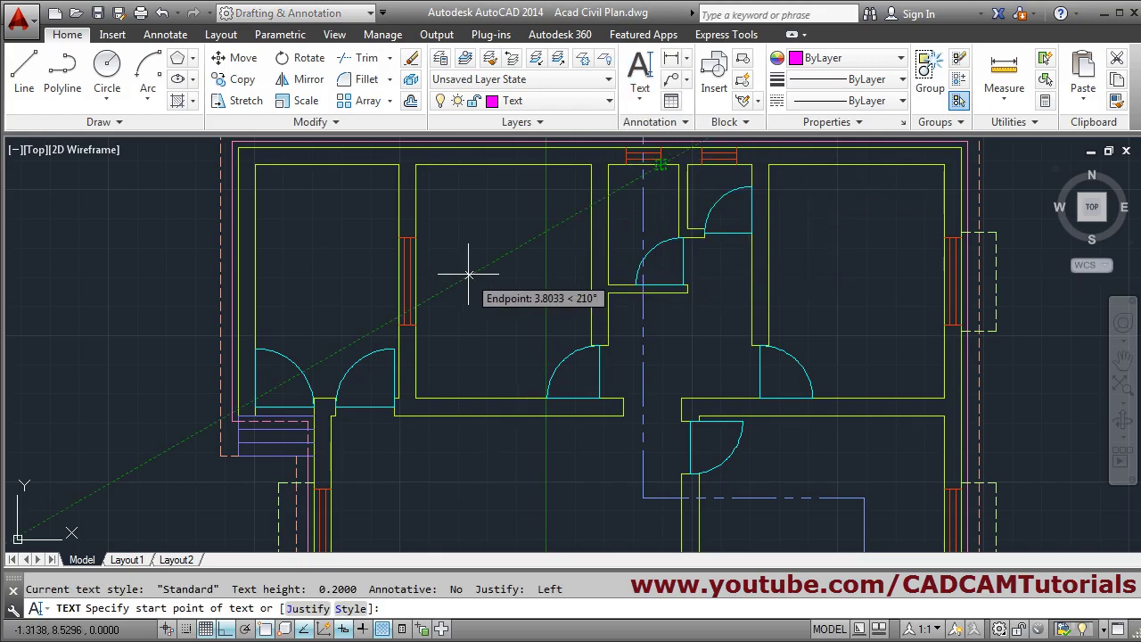
pyautogui.scroll(2, 466, 267)
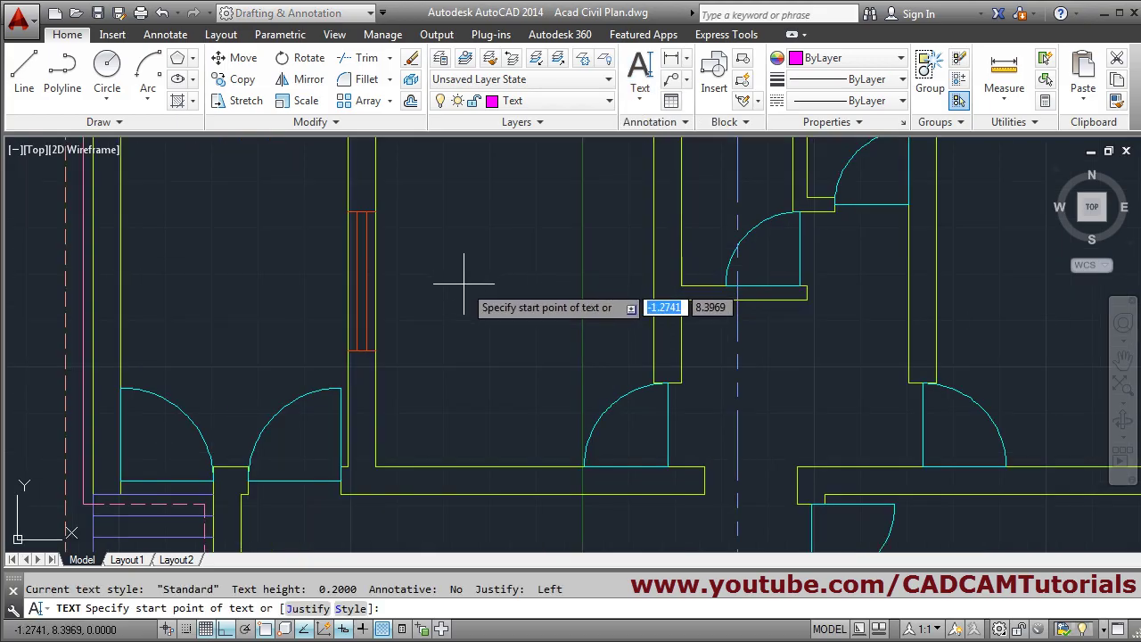
pyautogui.click(460, 283)
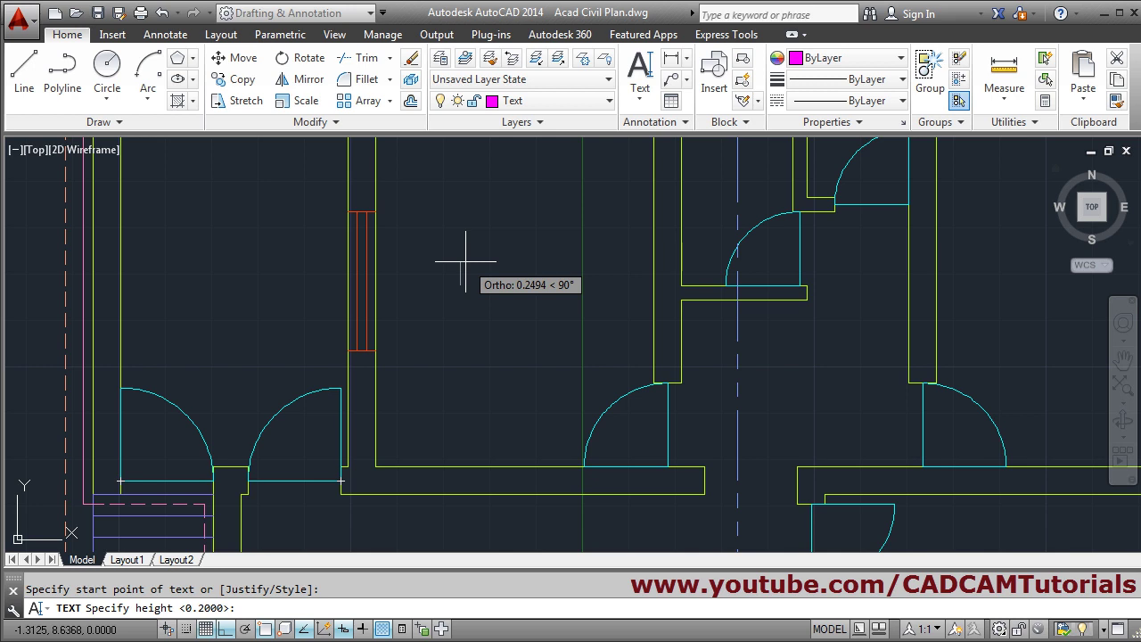
pyautogui.write('0.25')
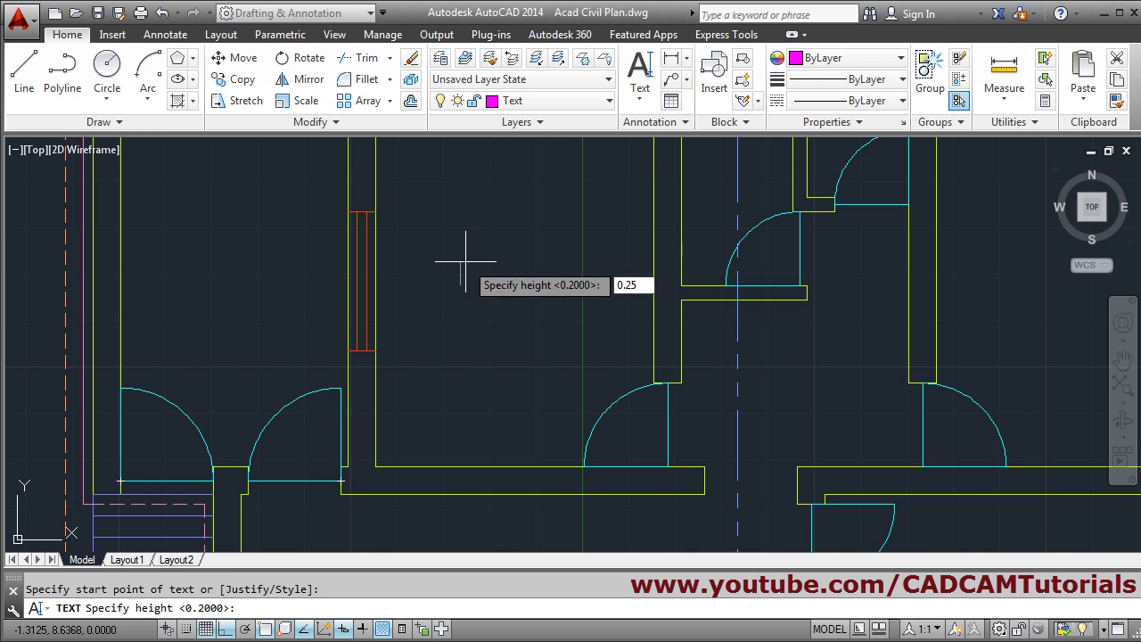
pyautogui.press('Return')
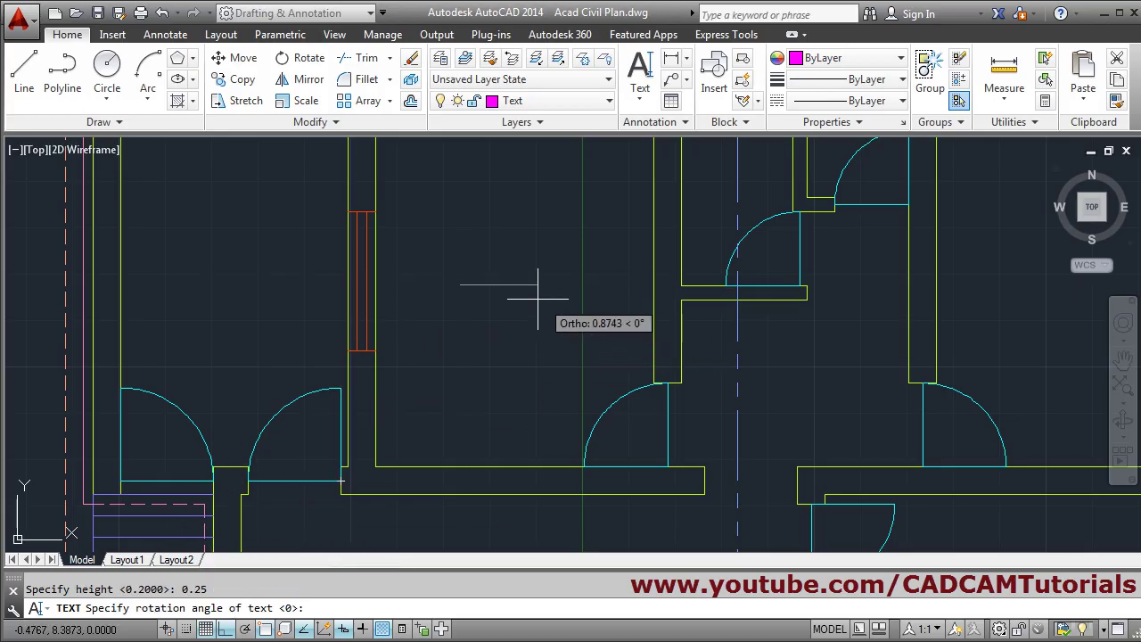
pyautogui.write('0')
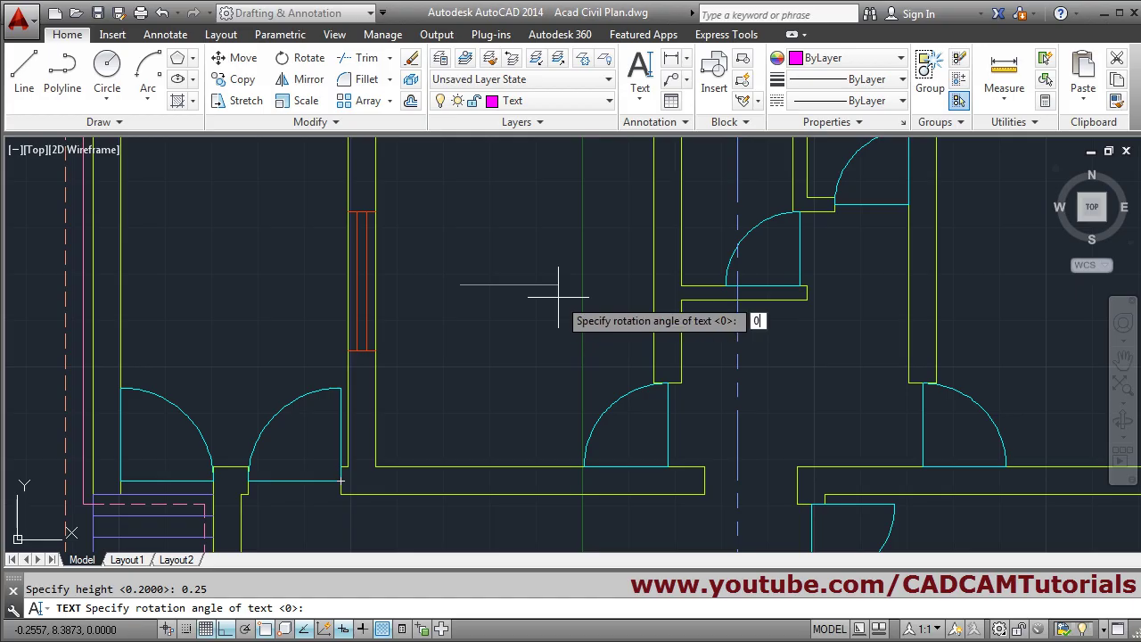
pyautogui.press('Return')
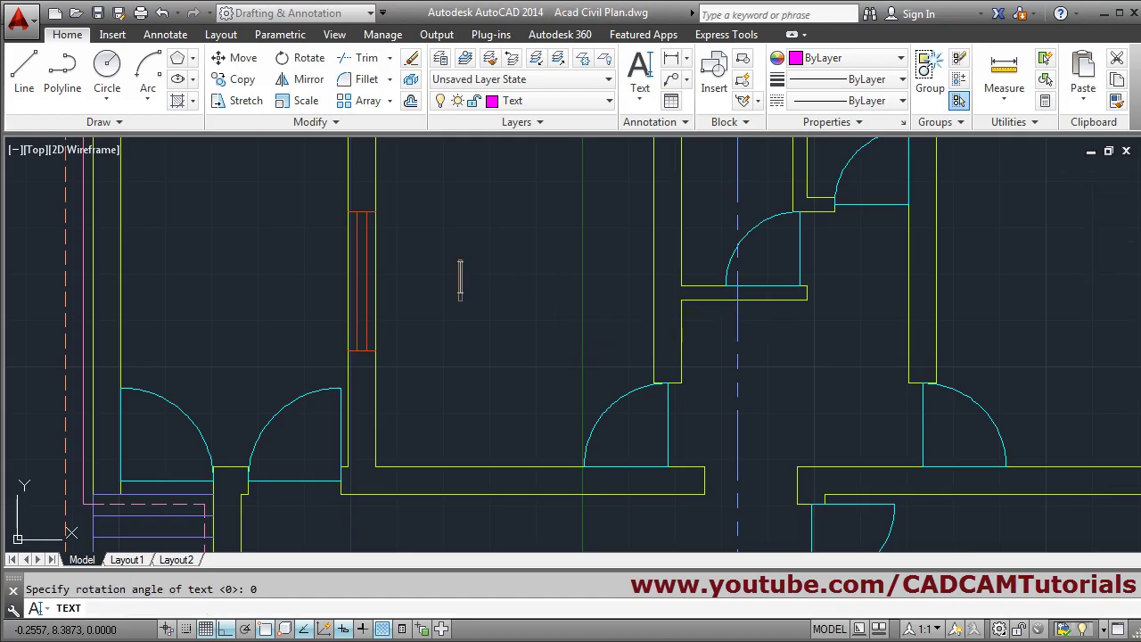
# - Enter the bedroom label as two lines, BED ROOM and 4.0 X 3.0, taking the size from the reference plan
pyautogui.write('BE')
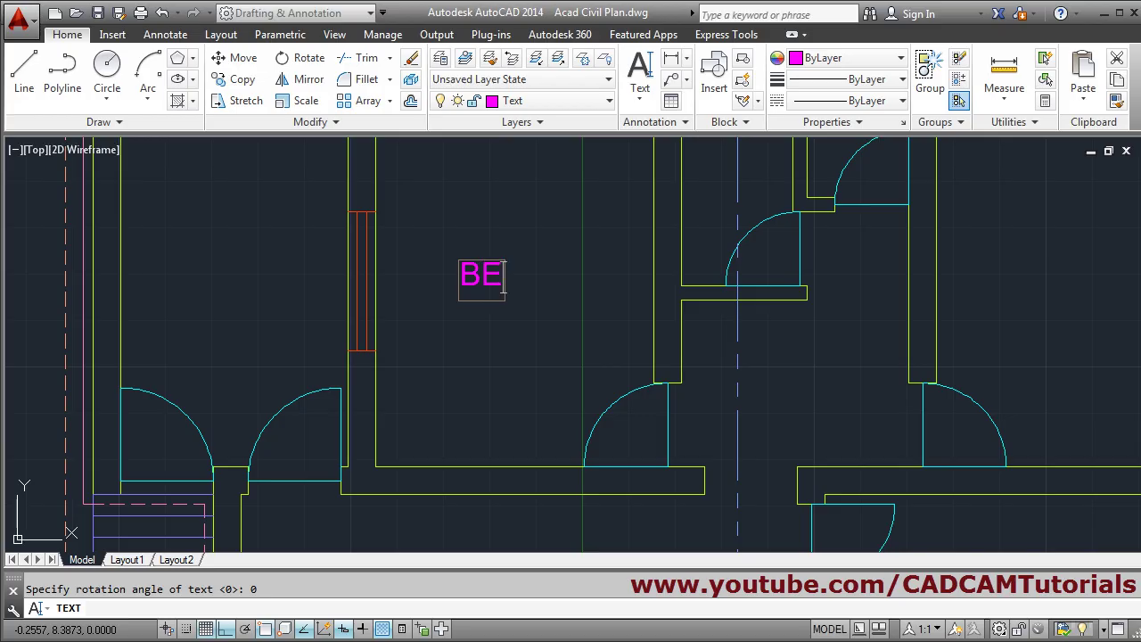
pyautogui.write('D ROOM')
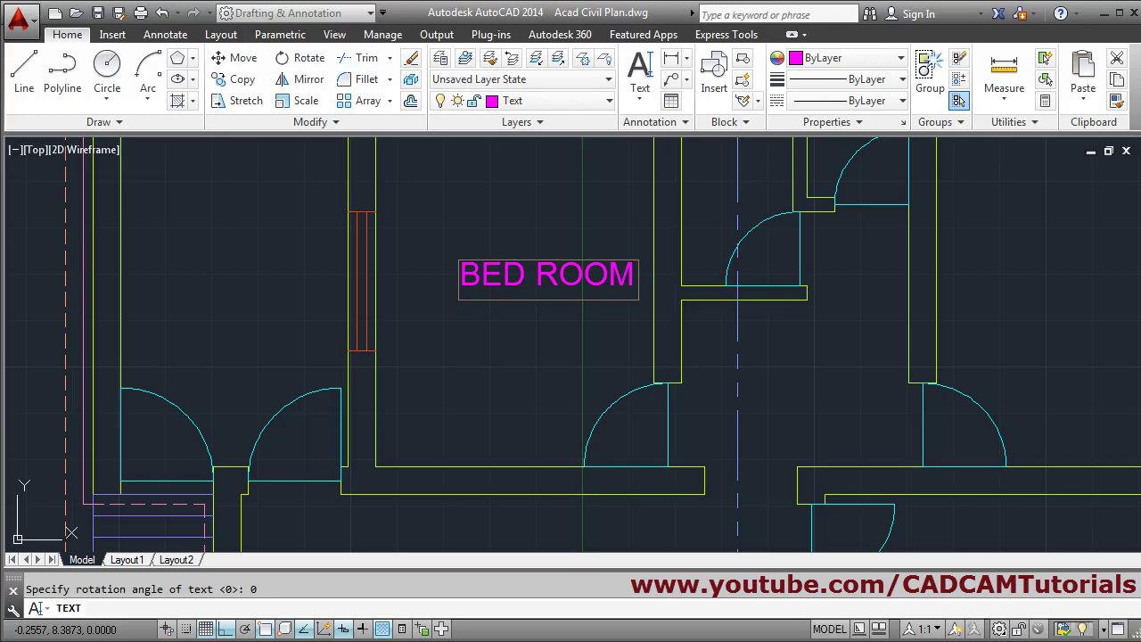
pyautogui.hotkey('alt', 'Tab')
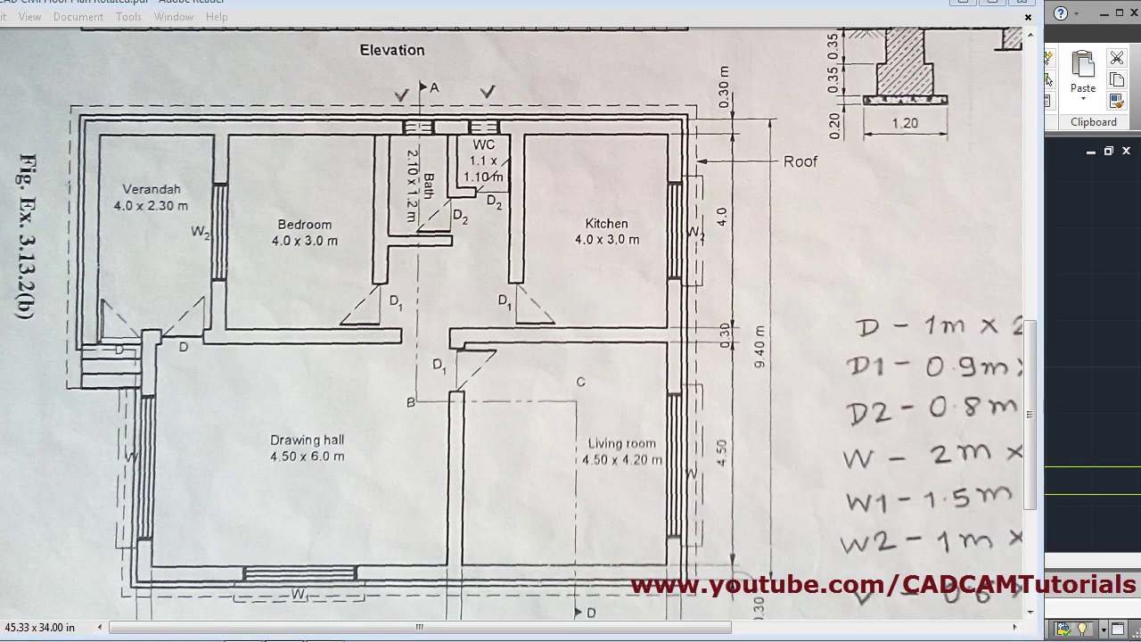
pyautogui.hotkey('alt', 'Tab')
pyautogui.press('Return')
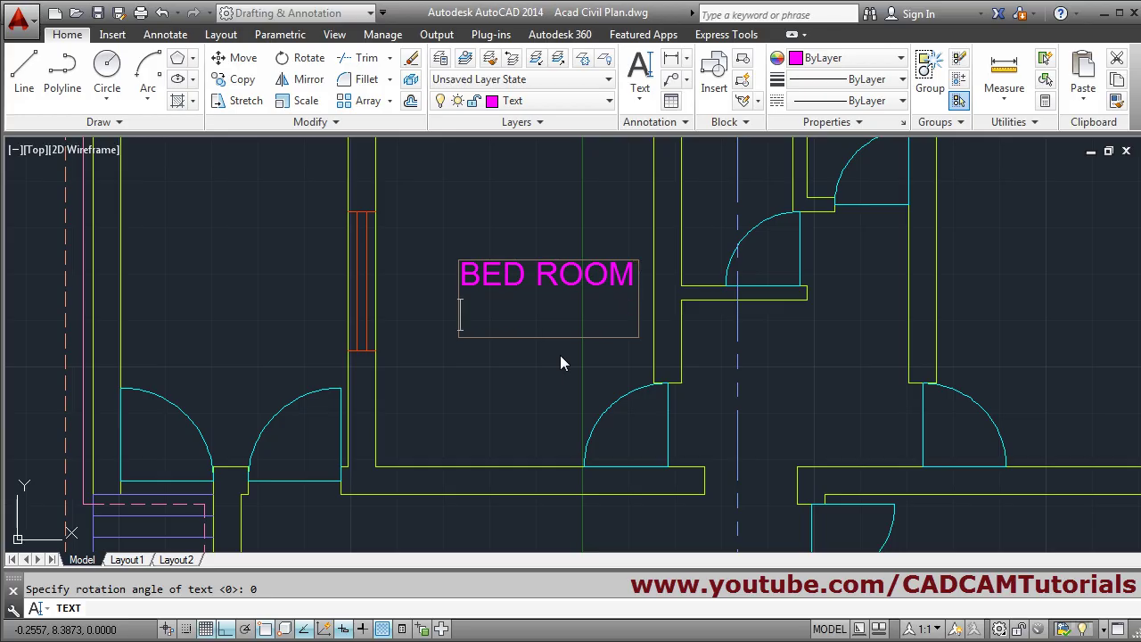
pyautogui.write('4.0 X 3.0')
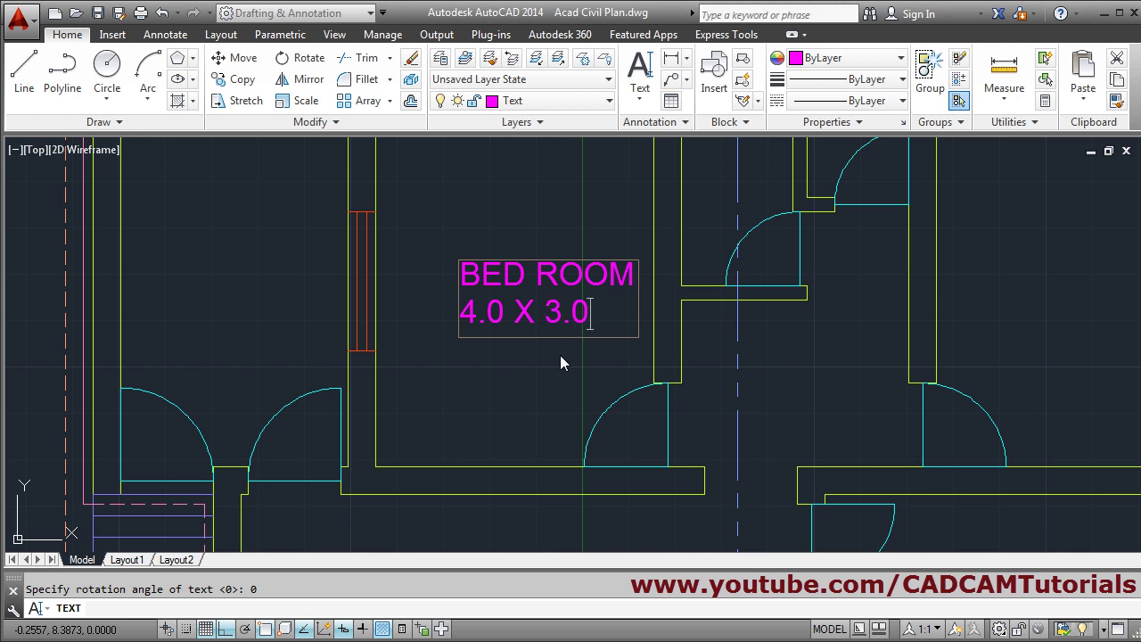
pyautogui.press('Return')
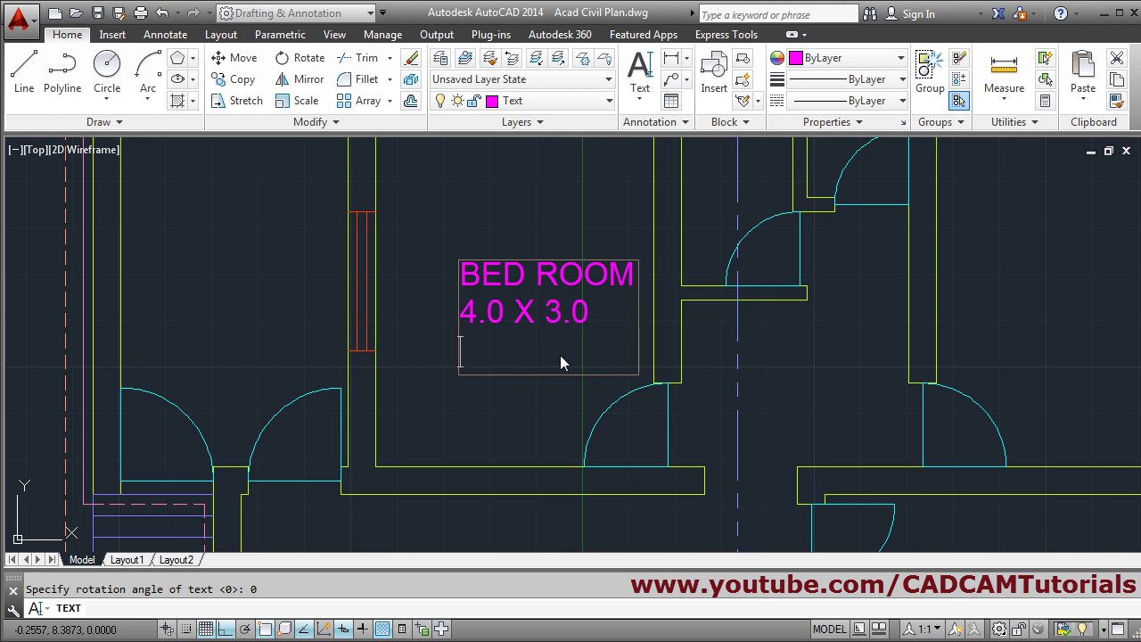
pyautogui.press('Return')
# - Shift the 4.0 X 3.0 line to the right so it sits centred beneath BED ROOM
pyautogui.scroll(-1, 559, 355)
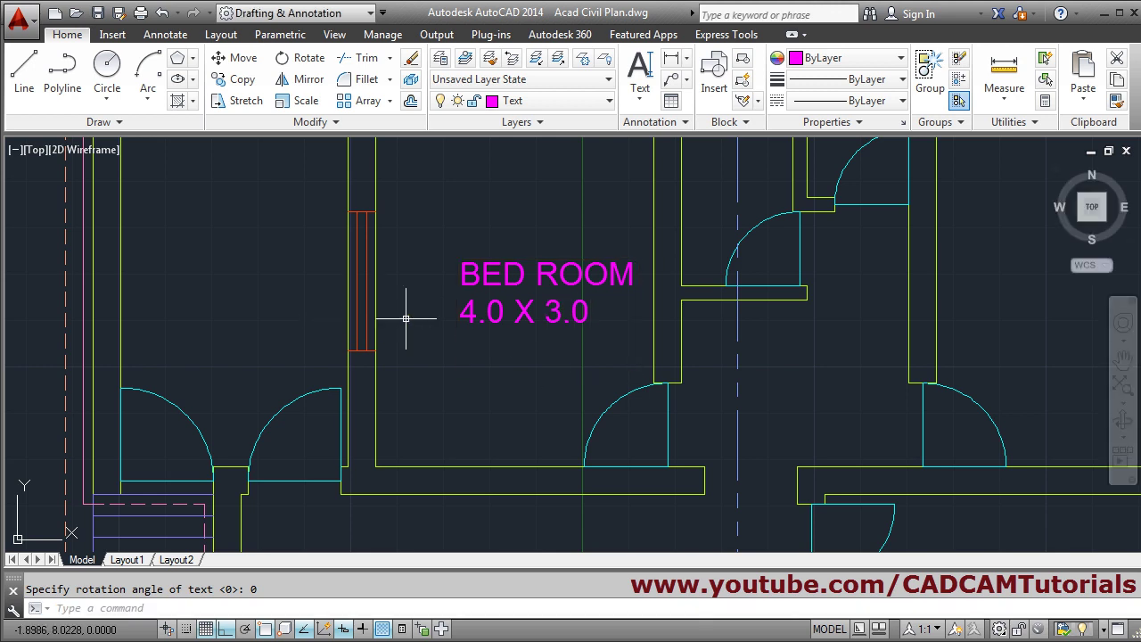
pyautogui.scroll(-1, 519, 345)
pyautogui.scroll(2, 519, 345)
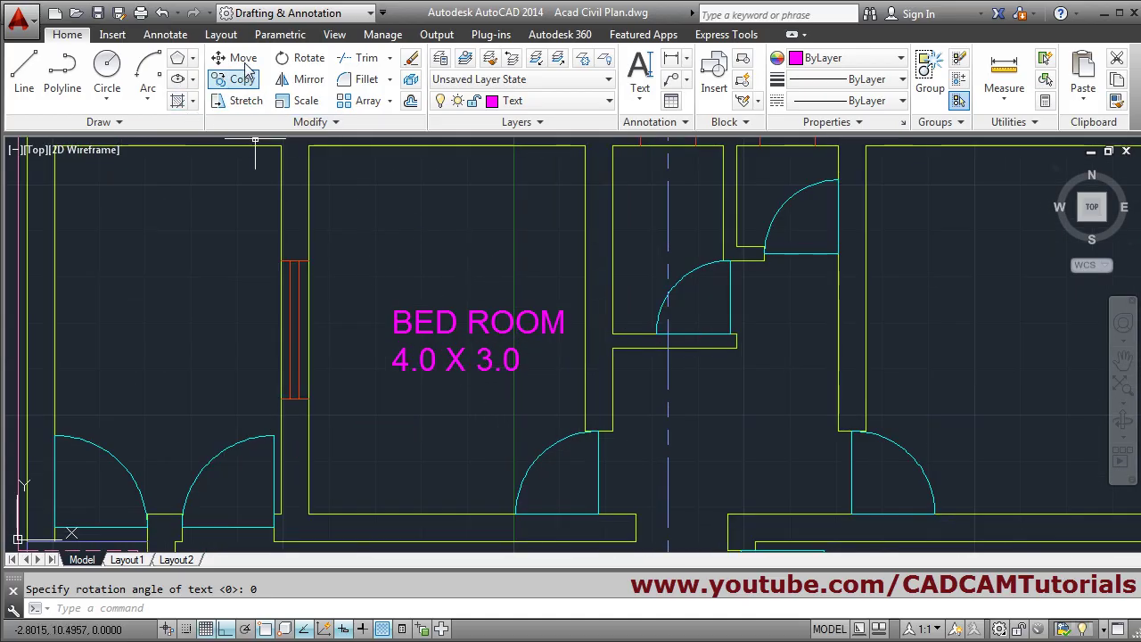
pyautogui.scroll(2, 460, 363)
pyautogui.click(446, 360)
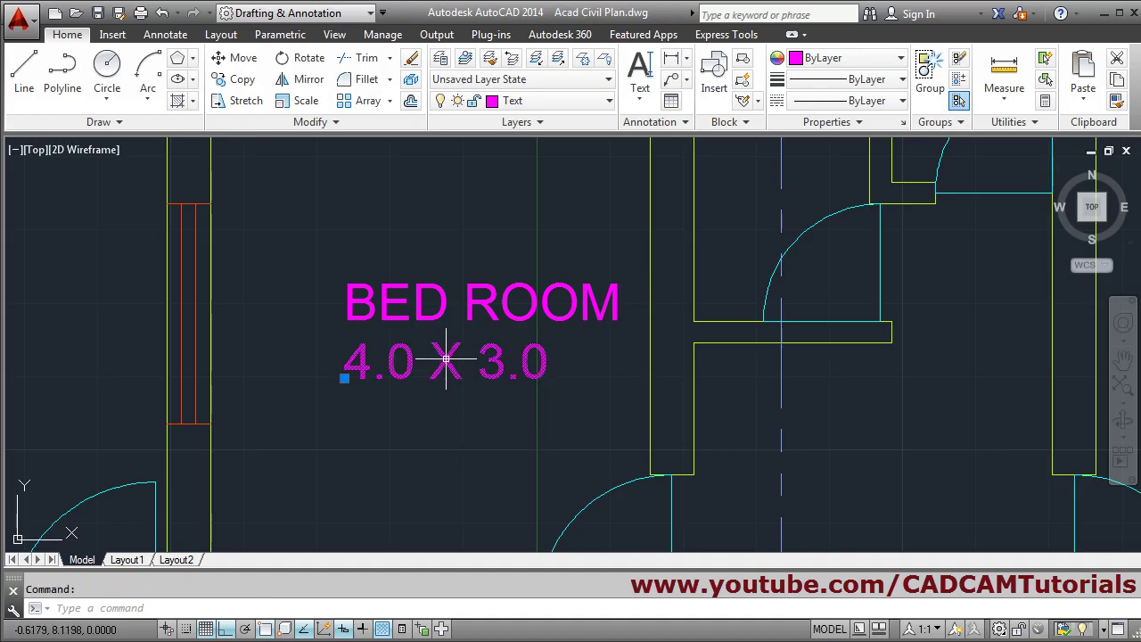
pyautogui.moveTo(446, 360)
pyautogui.mouseDown()
pyautogui.moveTo(485, 341)
pyautogui.moveTo(487, 360)
pyautogui.moveTo(471, 359)
pyautogui.mouseUp()
pyautogui.press('Escape')
pyautogui.scroll(-2, 515, 378)
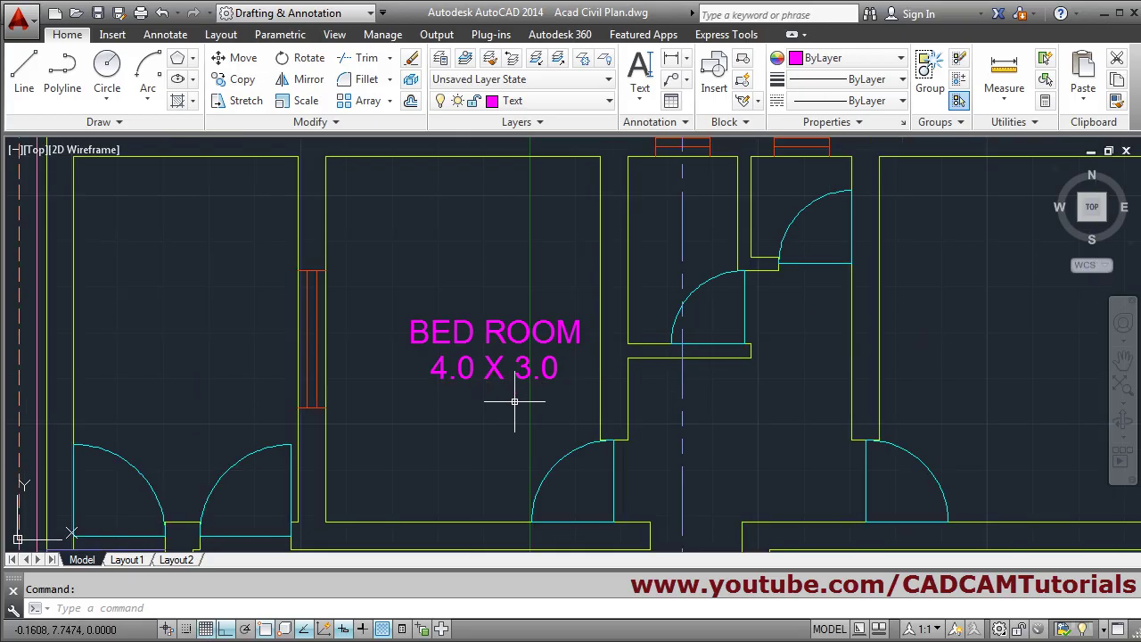
# - Move both bedroom label lines about 0.4 units up and left toward the room's centre, with Ortho off
pyautogui.moveTo(524, 407); pyautogui.dragTo(578, 423, button='middle')
pyautogui.click(237, 57)
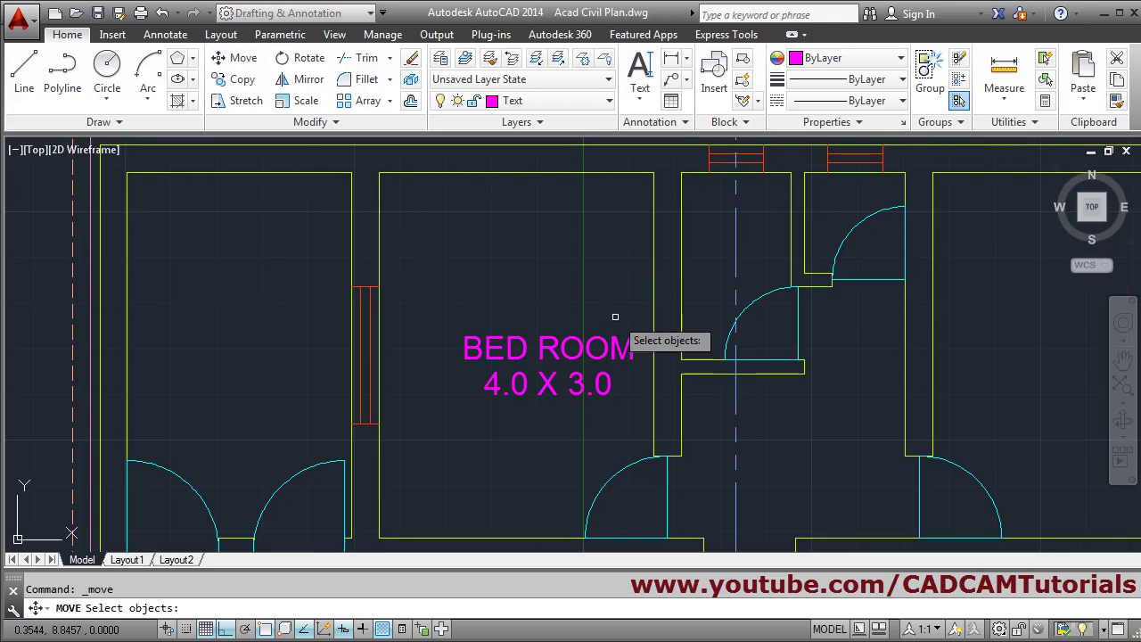
pyautogui.click(606, 318)
pyautogui.click(556, 389)
pyautogui.press('Return')
pyautogui.click(537, 460)
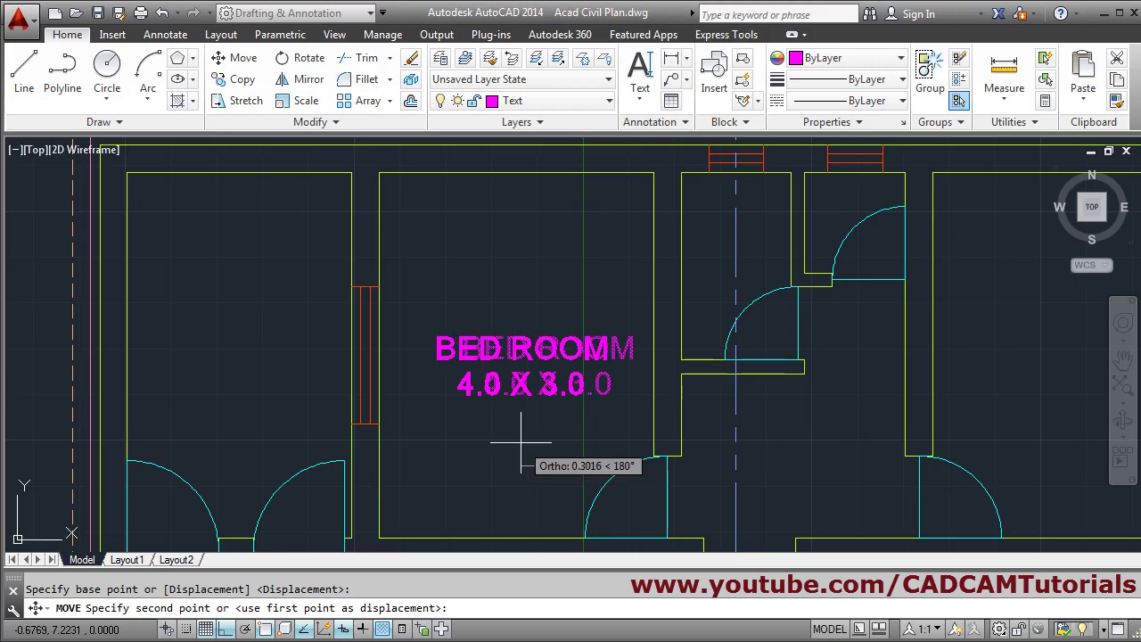
pyautogui.press('F8')
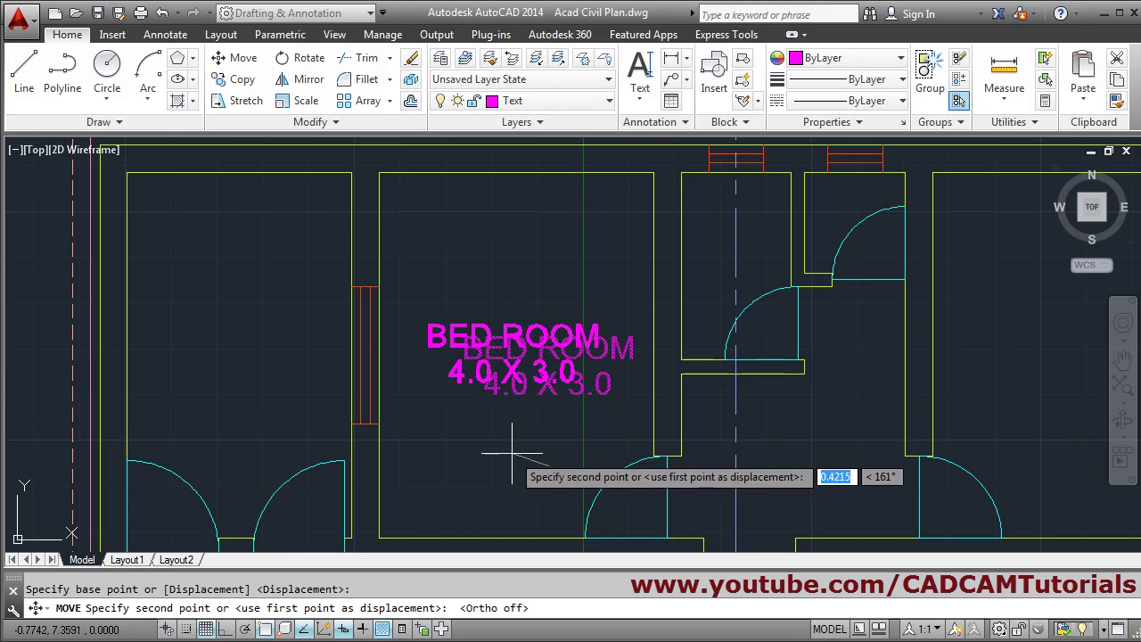
pyautogui.click(510, 456)
pyautogui.scroll(-3, 515, 424)
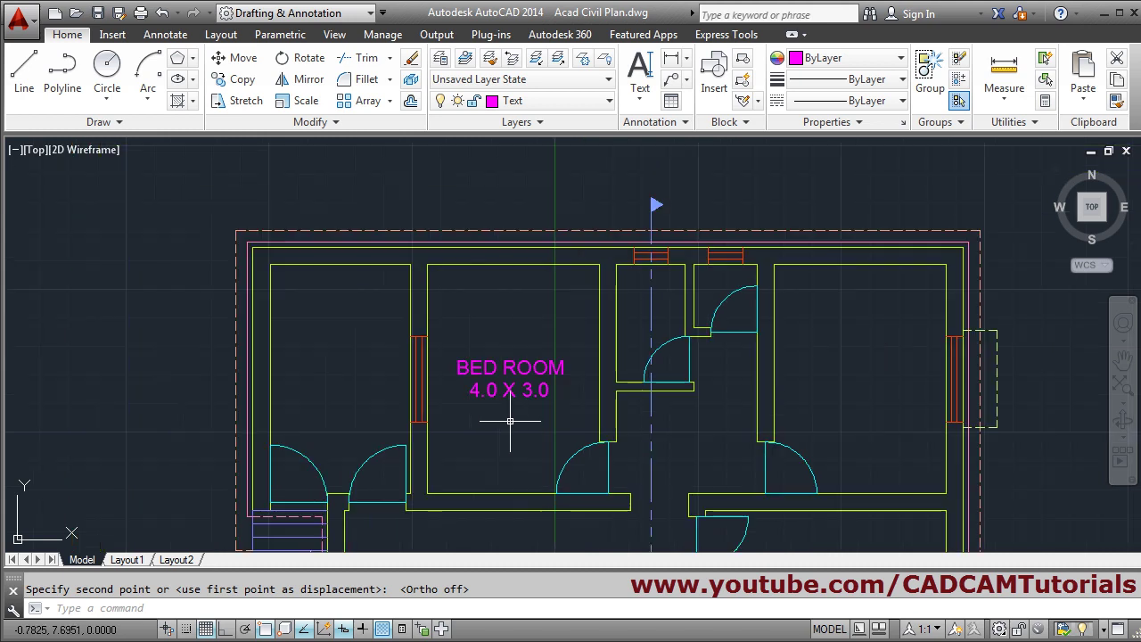
# - Copy both bedroom label lines horizontally into the upper-right room, about 6.1 units away, with Ortho on
pyautogui.scroll(2, 479, 365)
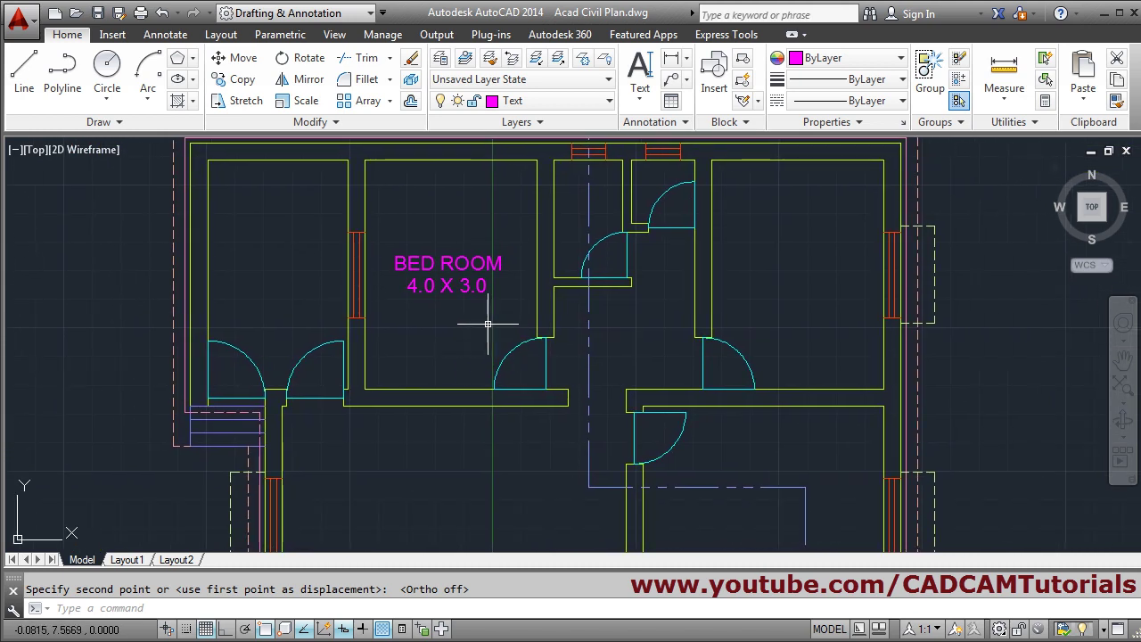
pyautogui.scroll(-2, 505, 364)
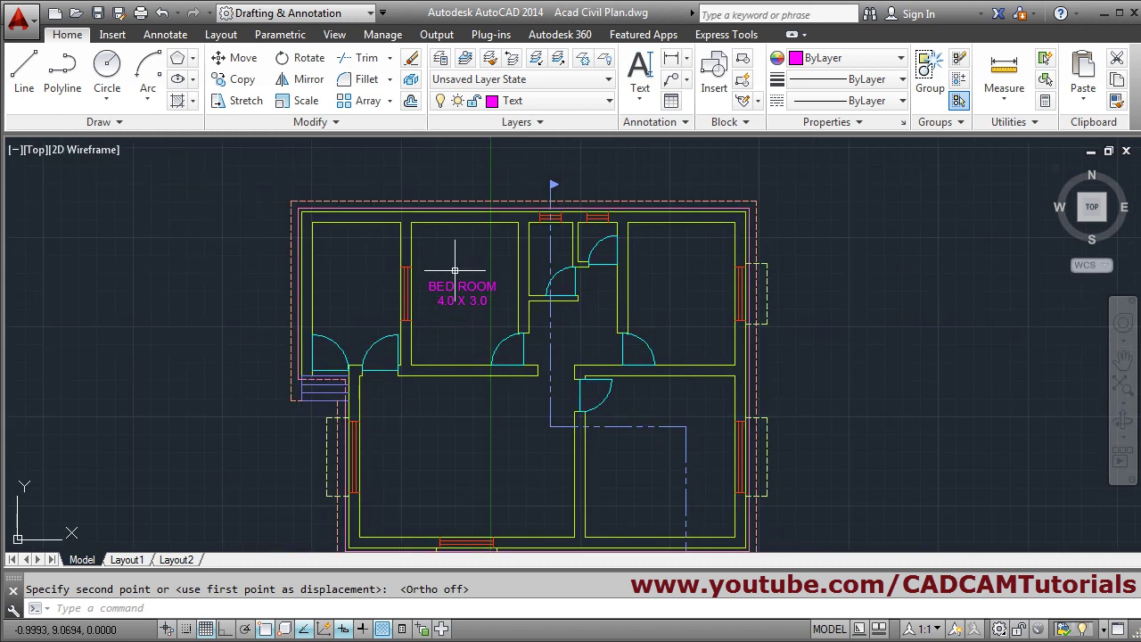
pyautogui.click(237, 79)
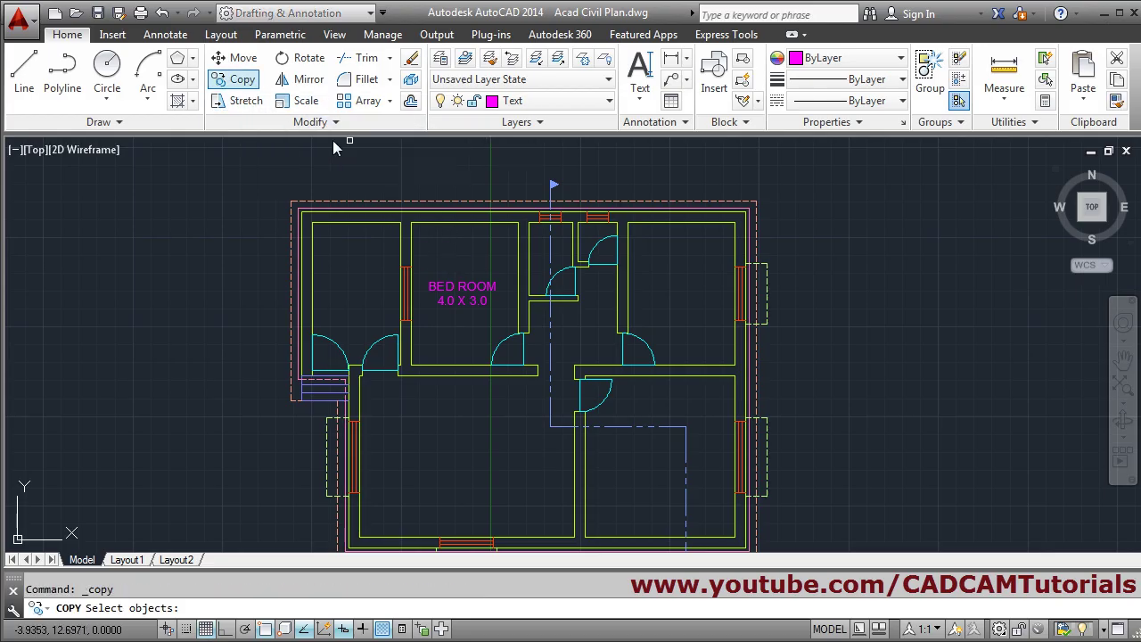
pyautogui.click(470, 288)
pyautogui.click(475, 304)
pyautogui.scroll(2, 465, 295)
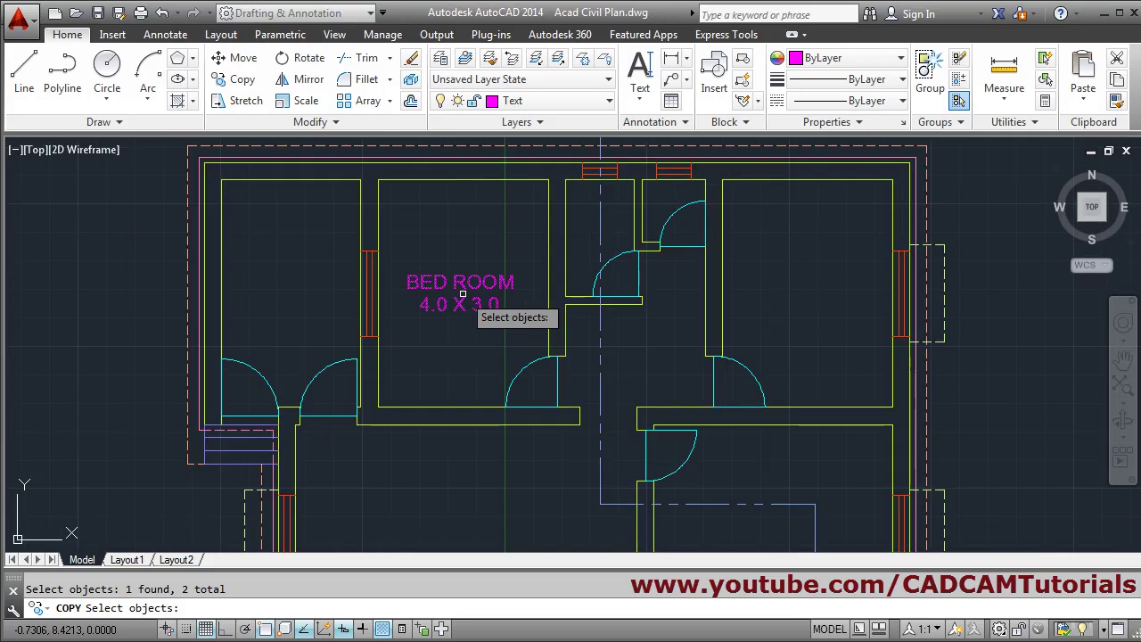
pyautogui.press('Return')
pyautogui.click(460, 292)
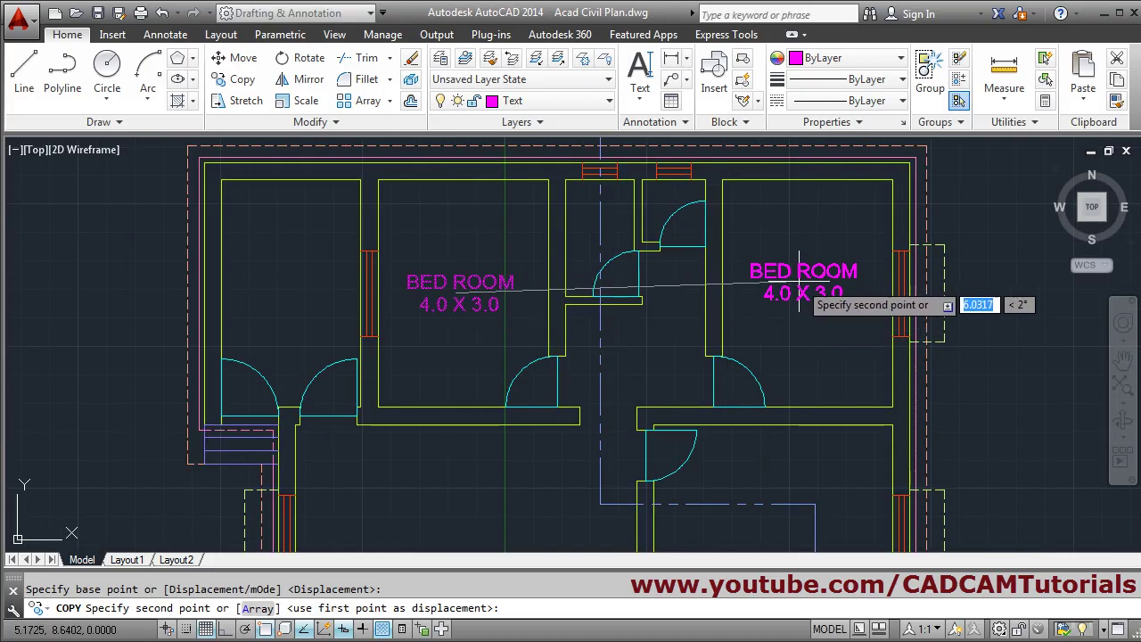
pyautogui.press('F8')
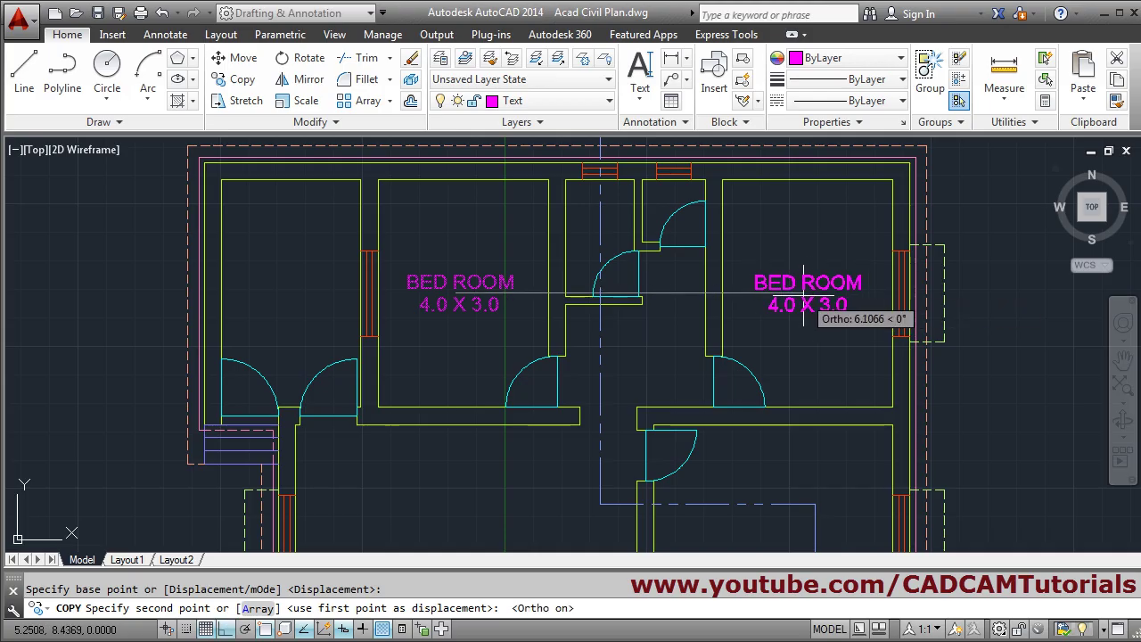
pyautogui.click(803, 318)
# - With Ortho off, place further copies of the two-line label in the two lower rooms and the upper-left room, then end the copying
pyautogui.moveTo(709, 392); pyautogui.dragTo(683, 262, button='middle')
pyautogui.press('F8')
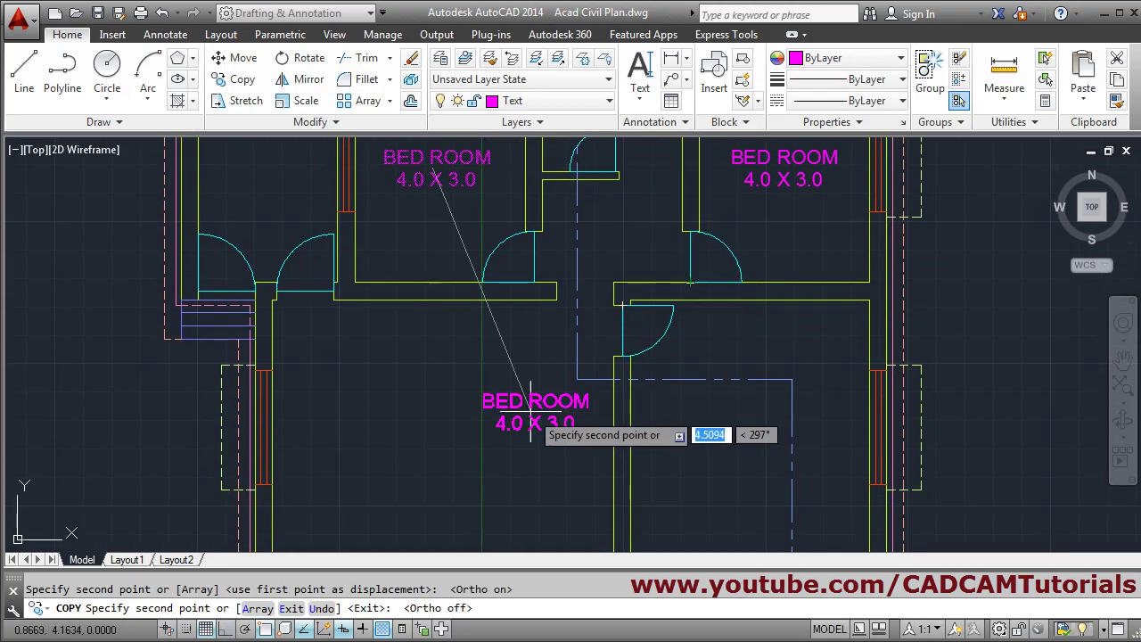
pyautogui.scroll(-3, 473, 407)
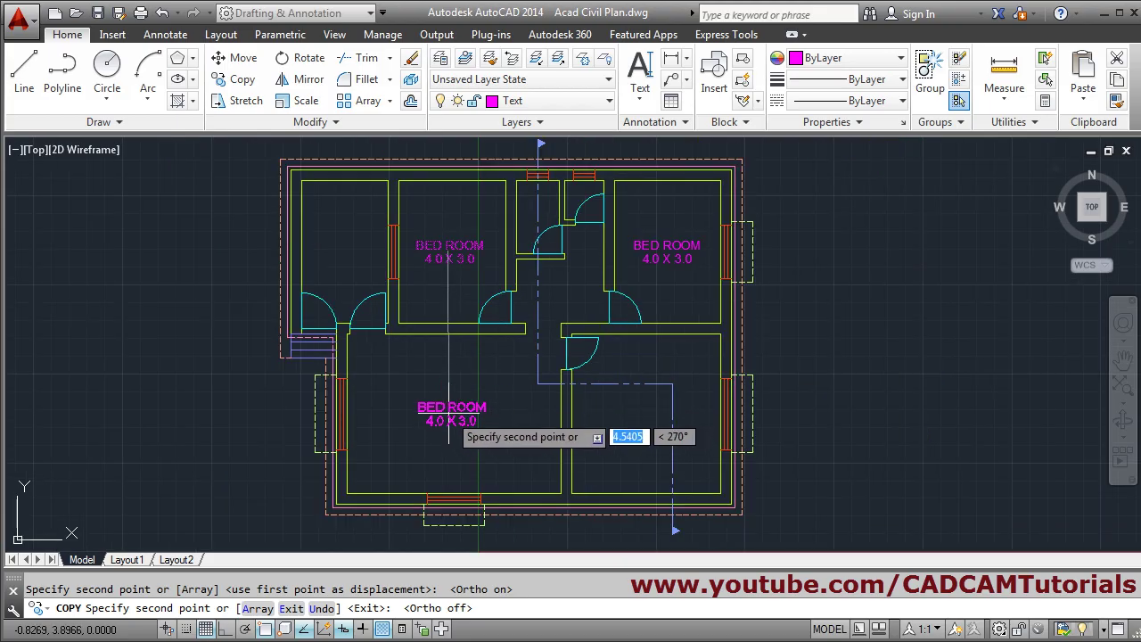
pyautogui.click(448, 435)
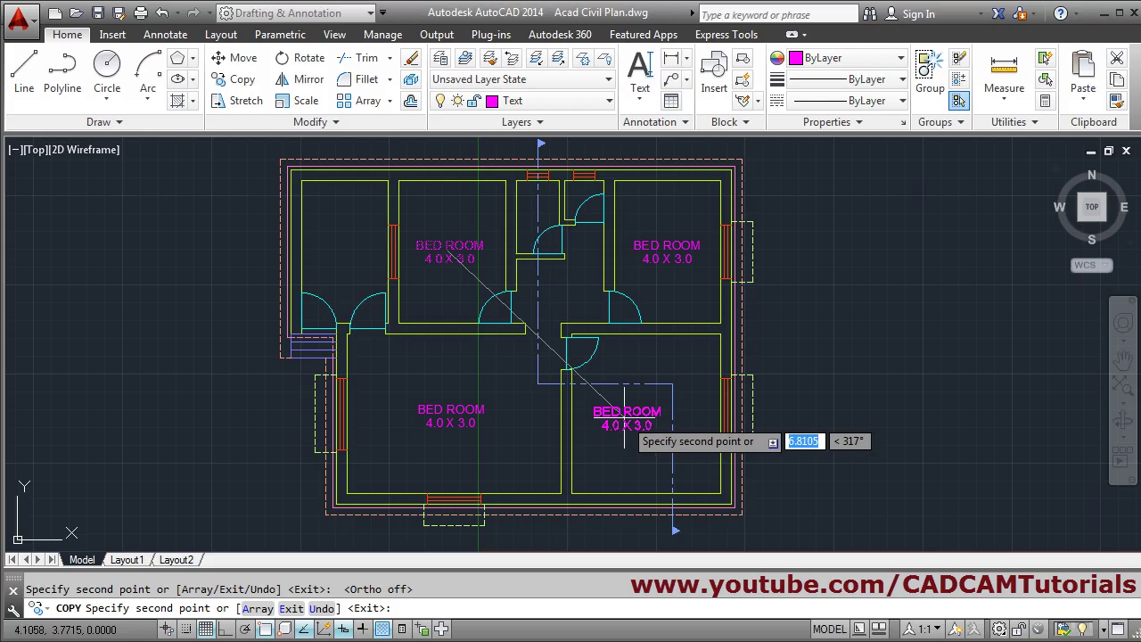
pyautogui.click(623, 413)
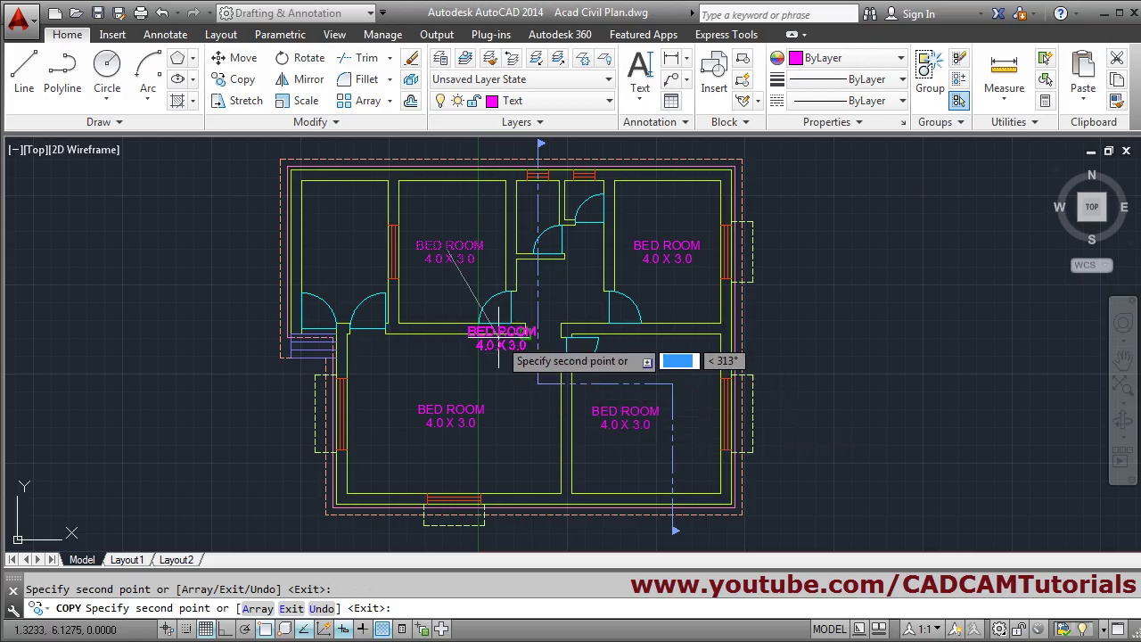
pyautogui.click(345, 236)
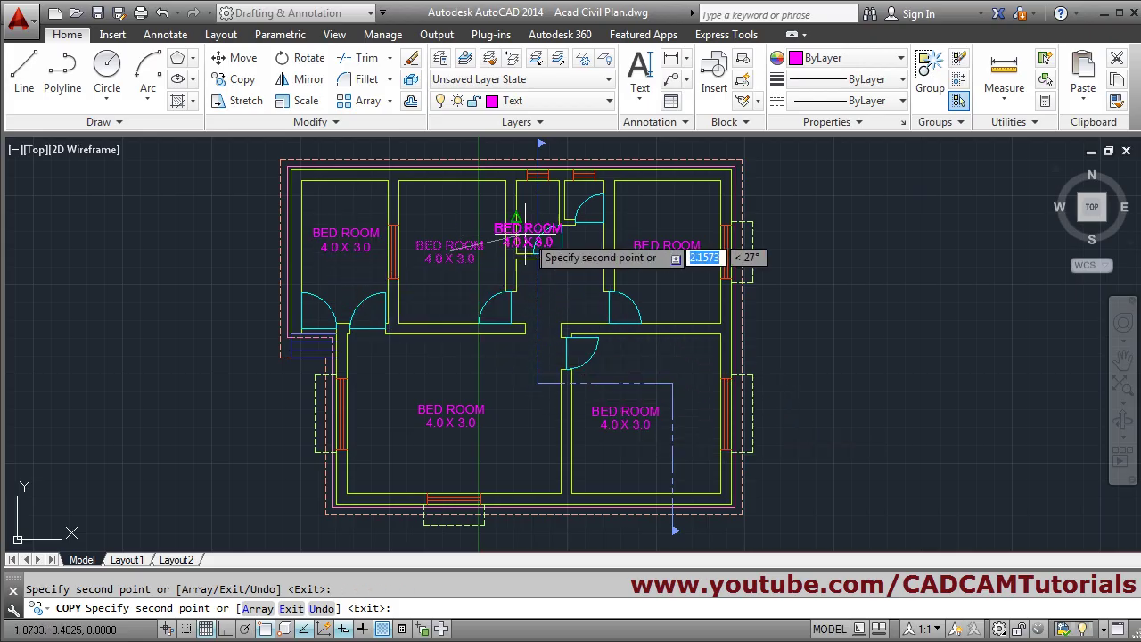
pyautogui.scroll(3, 526, 236)
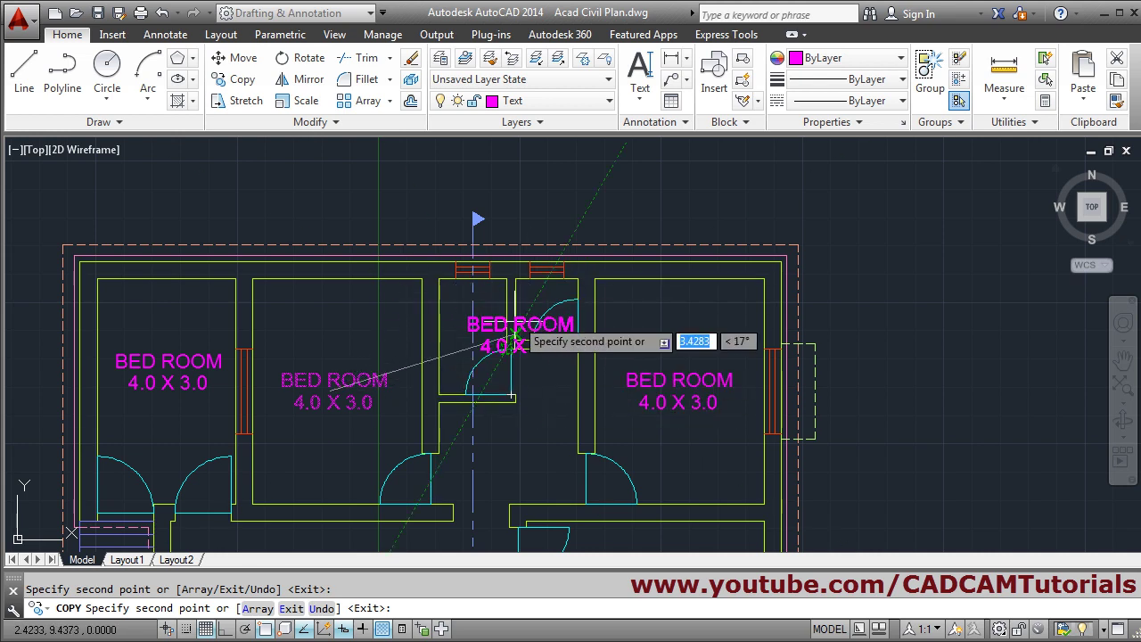
pyautogui.scroll(-2, 569, 316)
pyautogui.moveTo(569, 315)
pyautogui.mouseDown(button='middle')
pyautogui.moveTo(545, 326)
pyautogui.moveTo(540, 295)
pyautogui.mouseUp(button='middle')
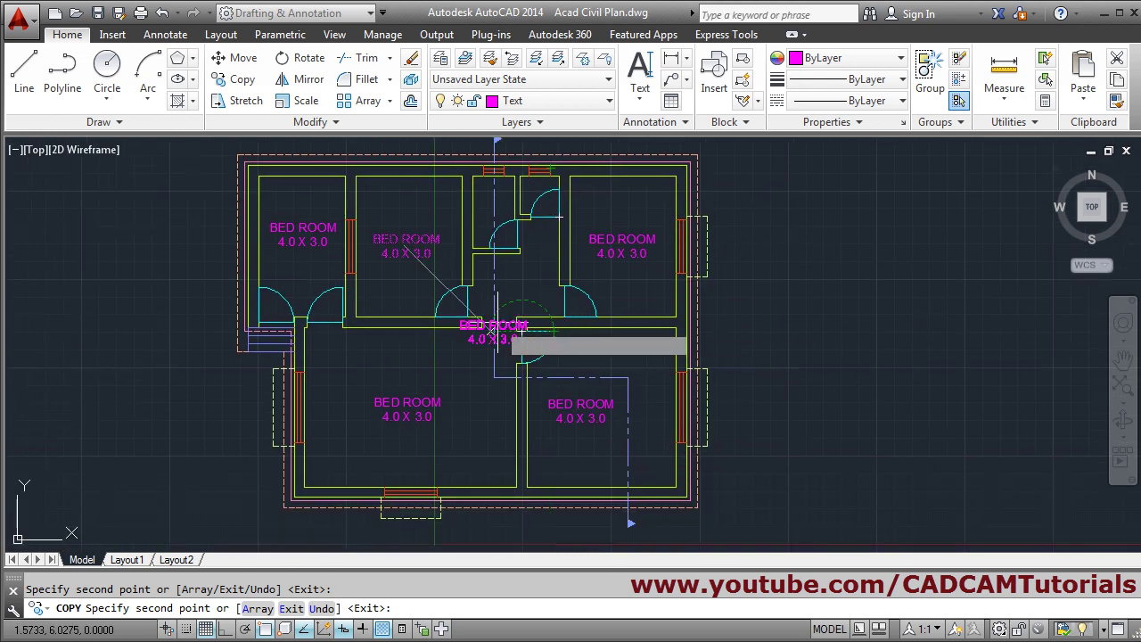
pyautogui.press('Escape')
# - Change the upper-left room's BED ROOM line to VERANDHAH, checking the room name in the reference floor plan PDF
pyautogui.scroll(5, 479, 324)
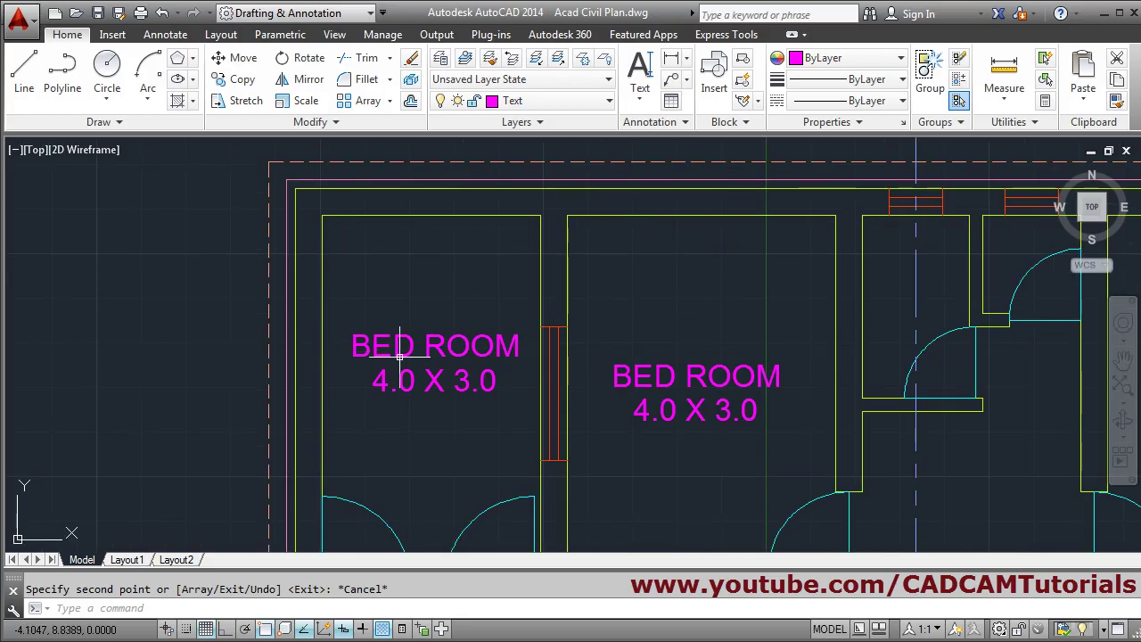
pyautogui.click(400, 356)
pyautogui.click(403, 366)
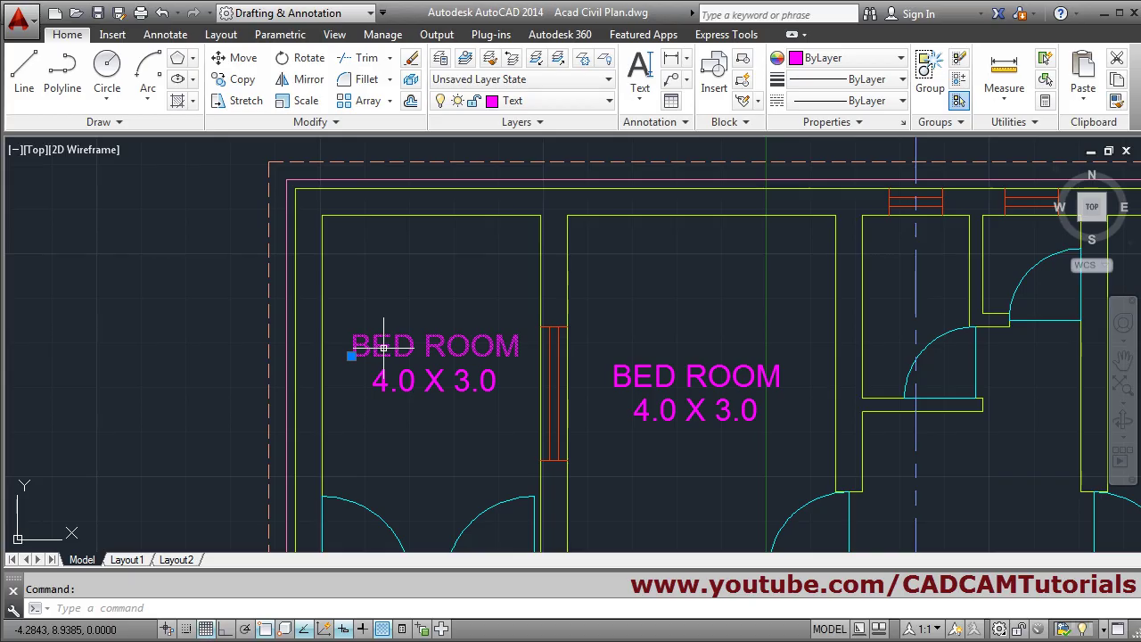
pyautogui.doubleClick(398, 355)
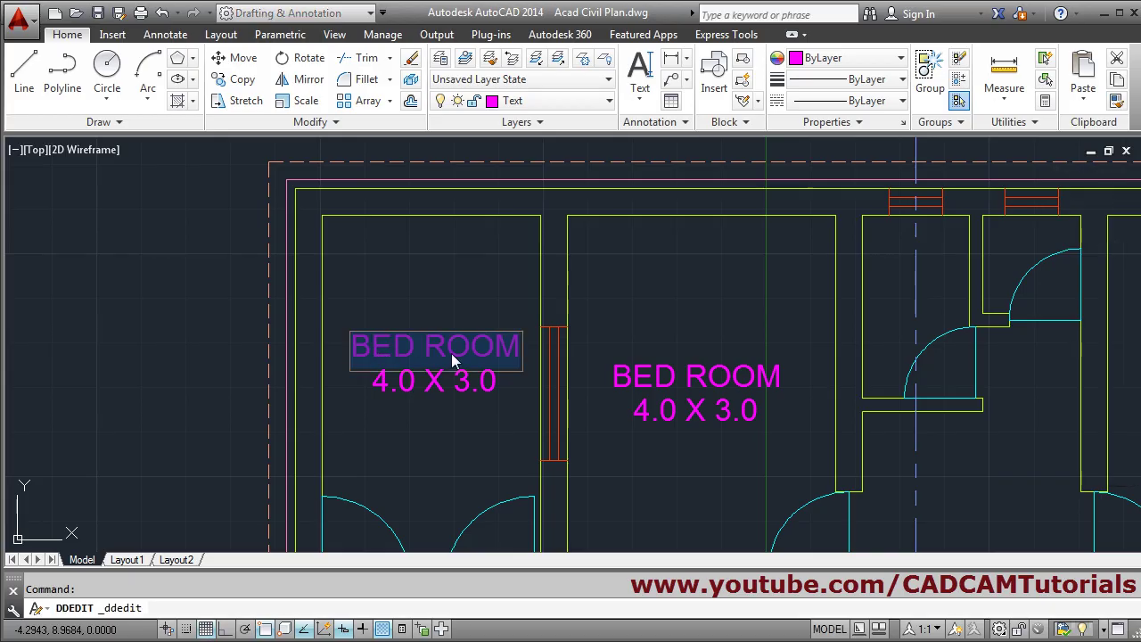
pyautogui.write('VERAN')
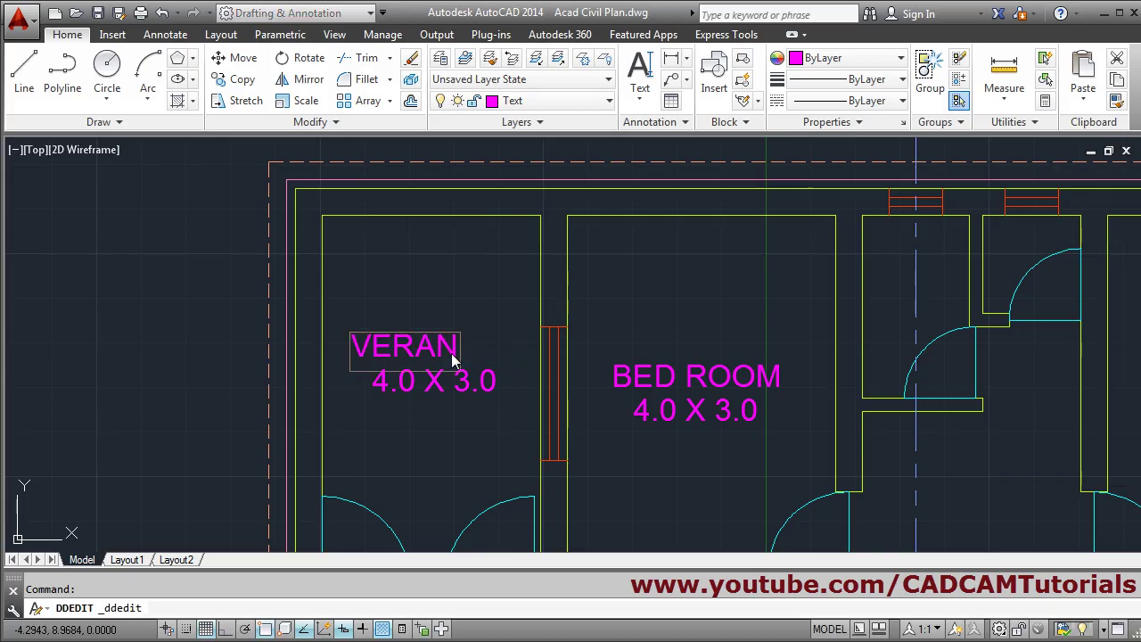
pyautogui.write('DHAH')
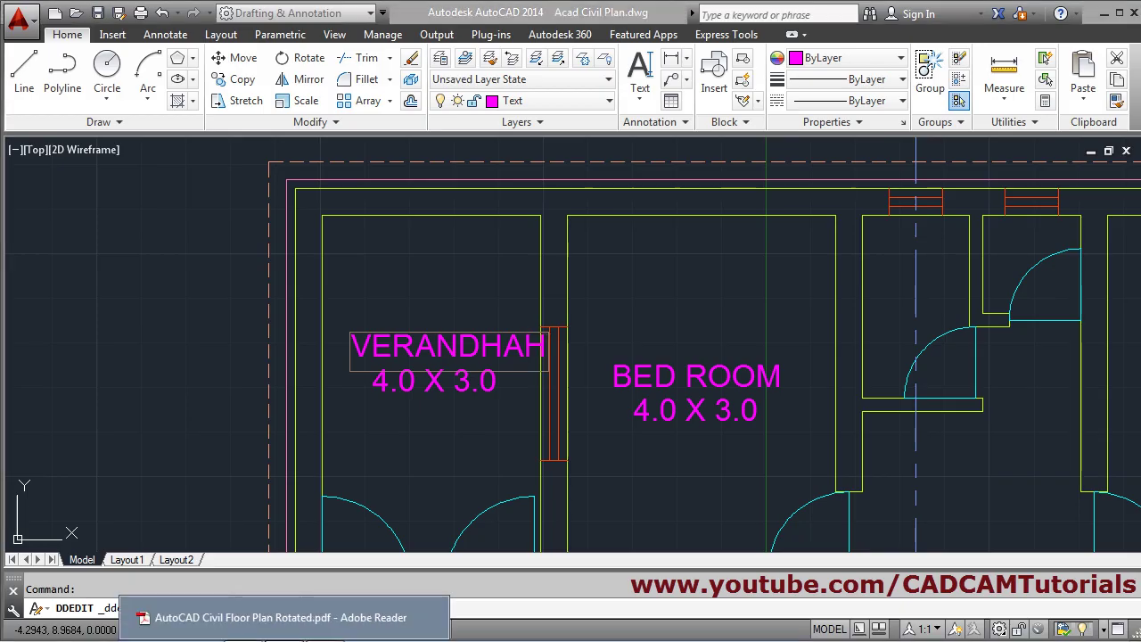
pyautogui.click(283, 617)
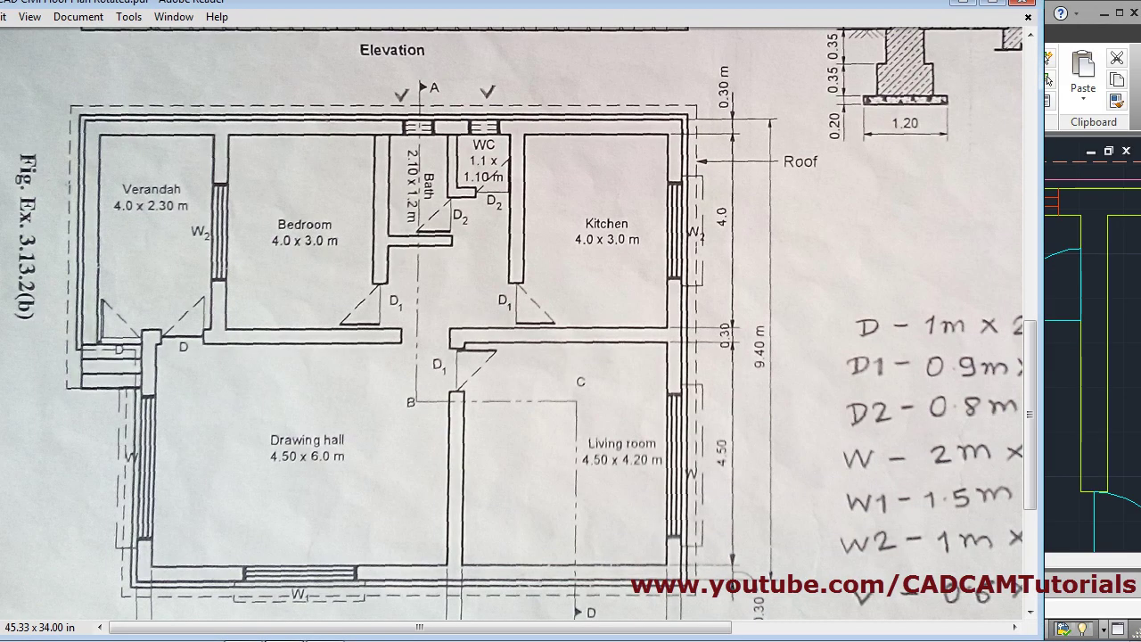
pyautogui.click(1048, 79)
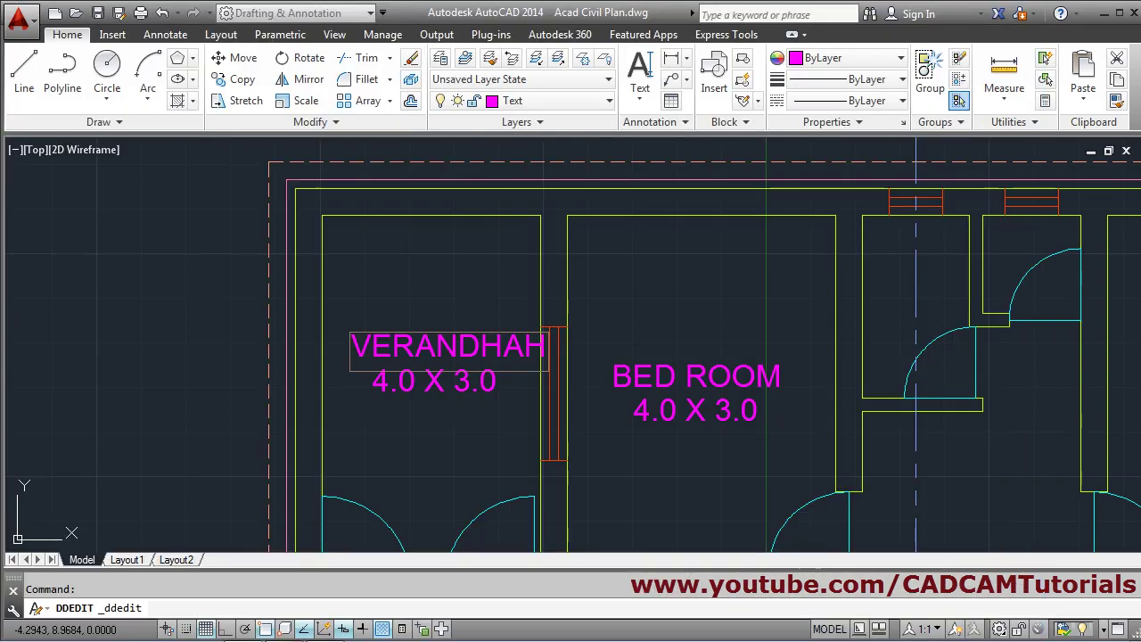
pyautogui.hotkey('alt', 'Tab')
pyautogui.hotkey('alt', 'Tab')
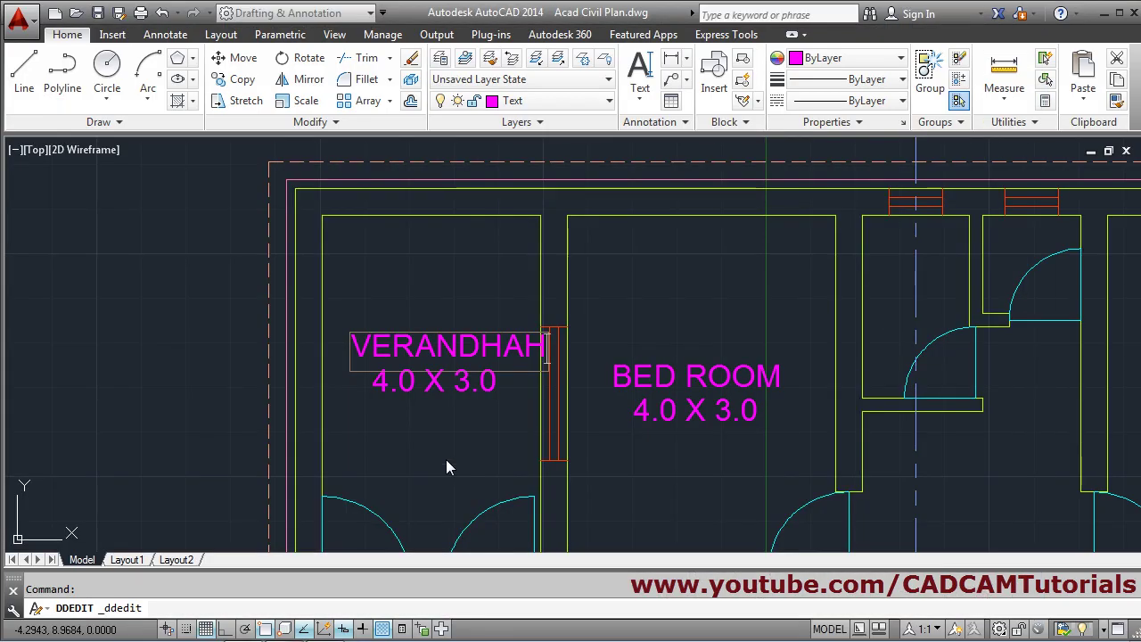
pyautogui.click(484, 426)
pyautogui.scroll(2, 477, 419)
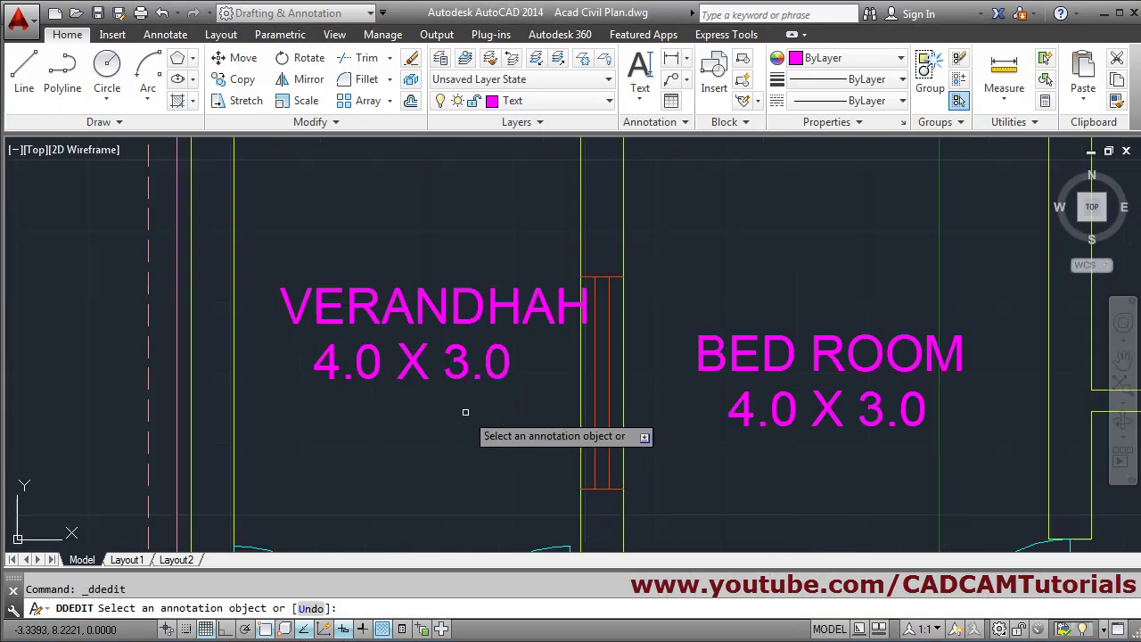
# - Move the VERANDHAH line about 0.16 units left so it sits between the room's walls
pyautogui.click(236, 58)
pyautogui.click(425, 302)
pyautogui.press('Return')
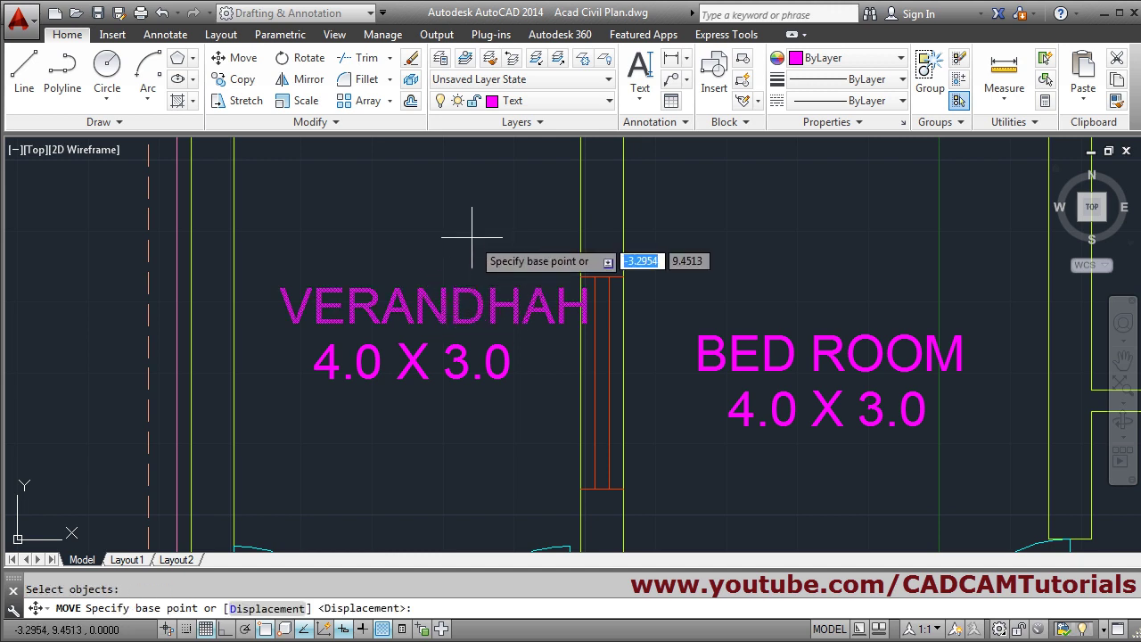
pyautogui.click(469, 241)
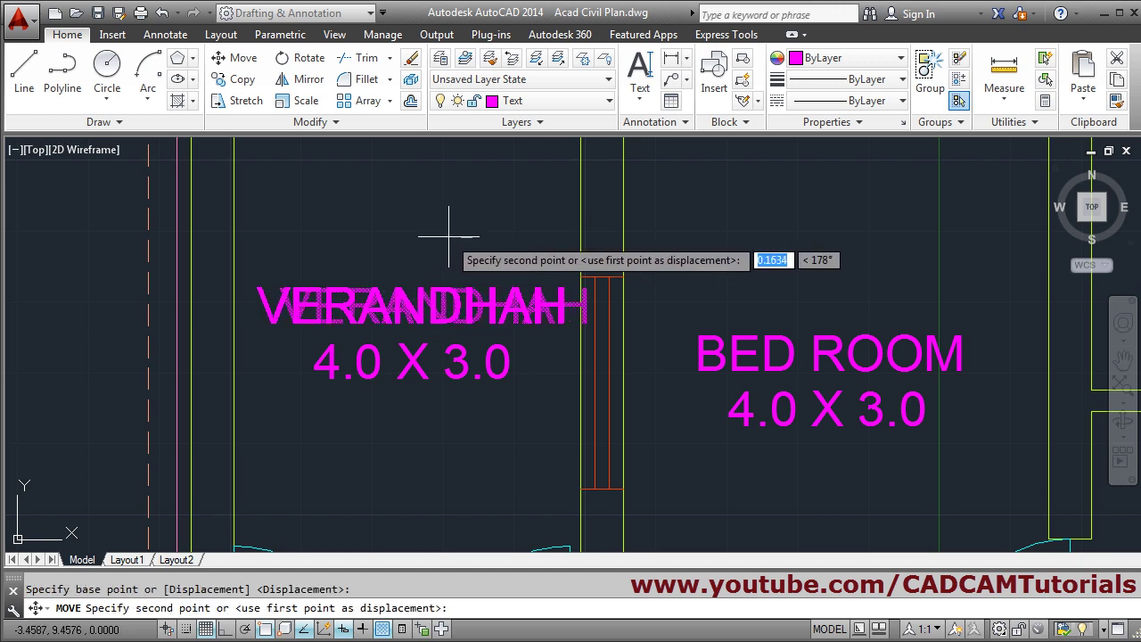
pyautogui.click(448, 237)
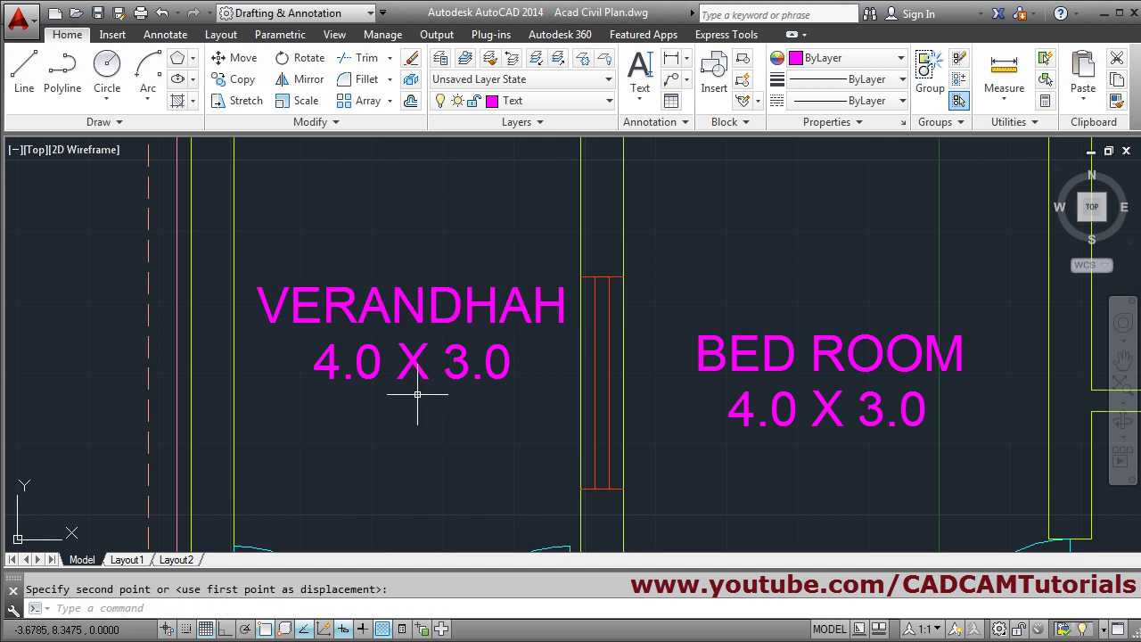
# - Move the 4.0 X 3.0 line slightly up and left so it sits centred closely beneath VERANDHAH
pyautogui.press('Return')
pyautogui.click(413, 361)
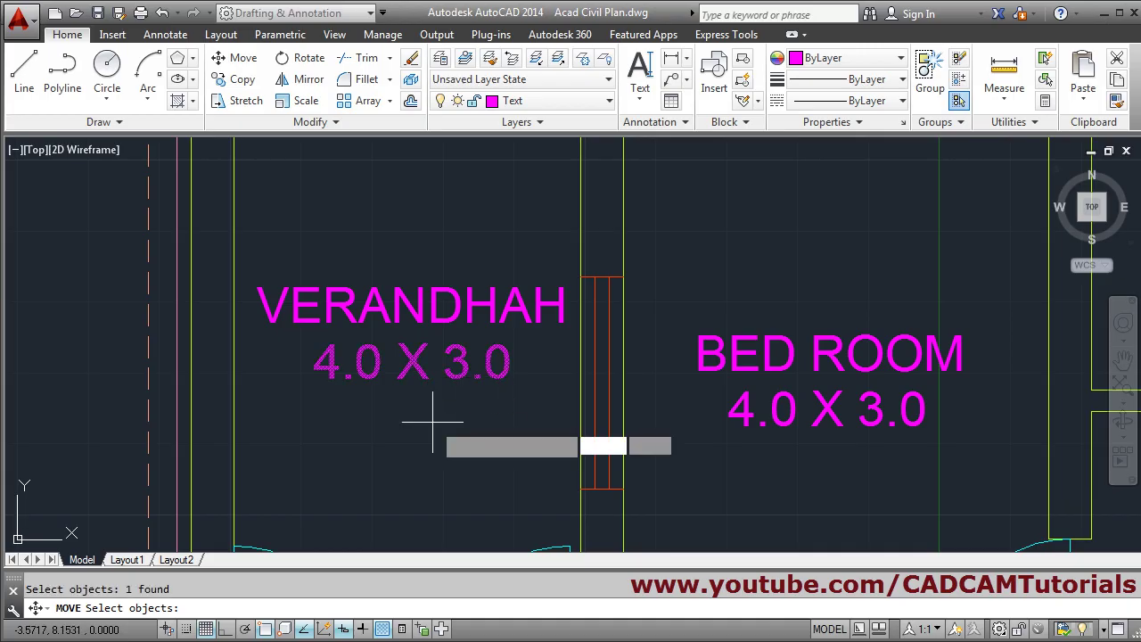
pyautogui.press('Return')
pyautogui.click(433, 420)
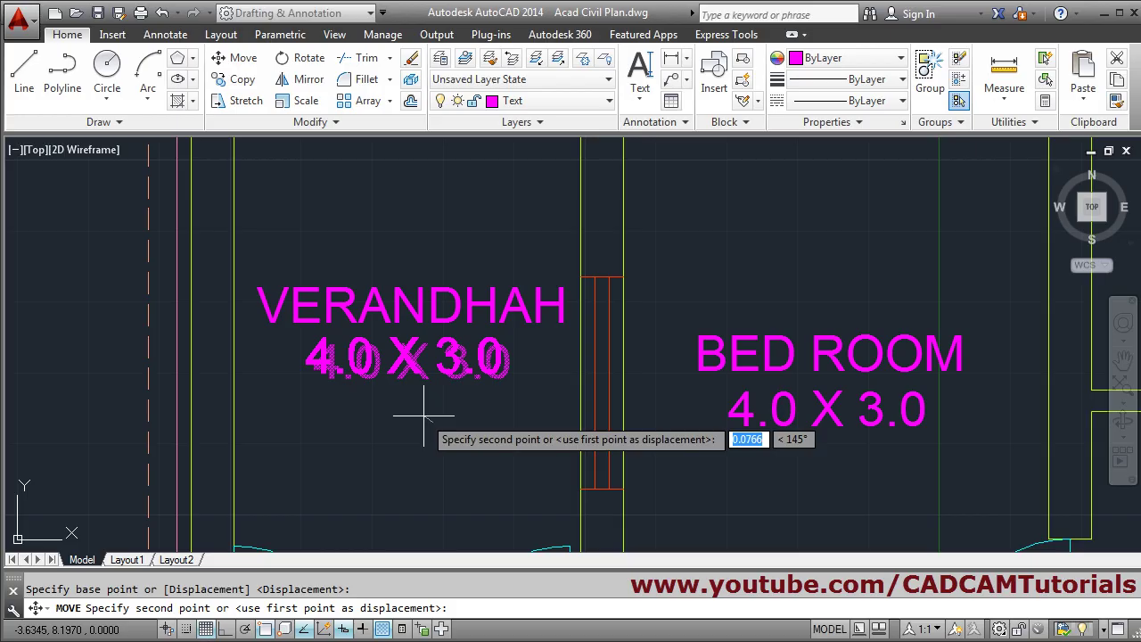
pyautogui.click(422, 418)
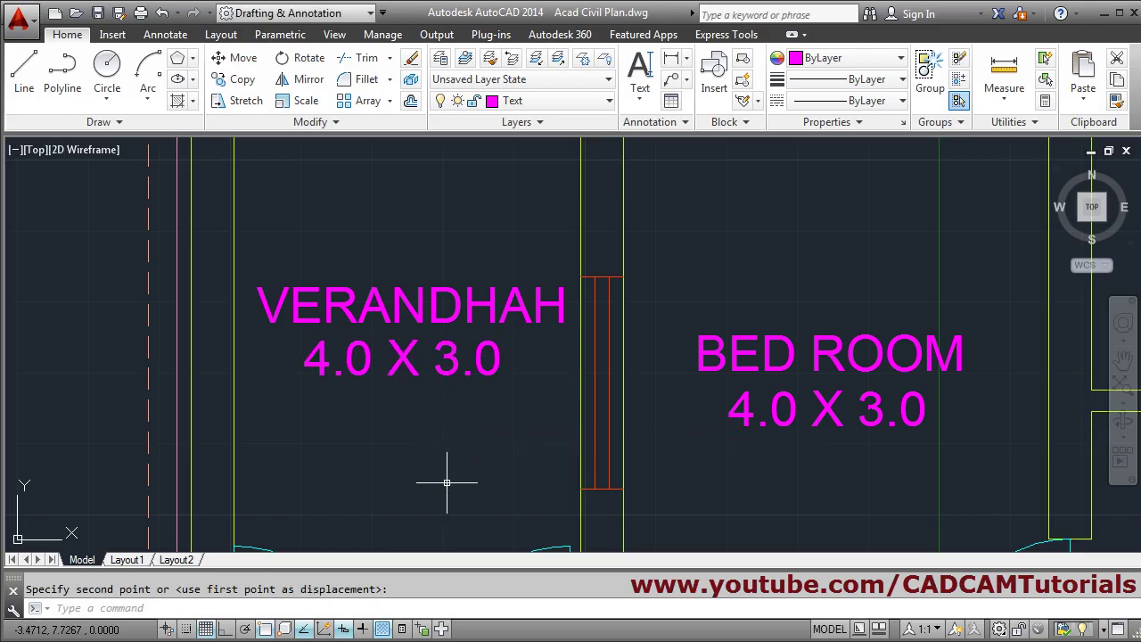
pyautogui.press('Escape')
pyautogui.scroll(1, 452, 472)
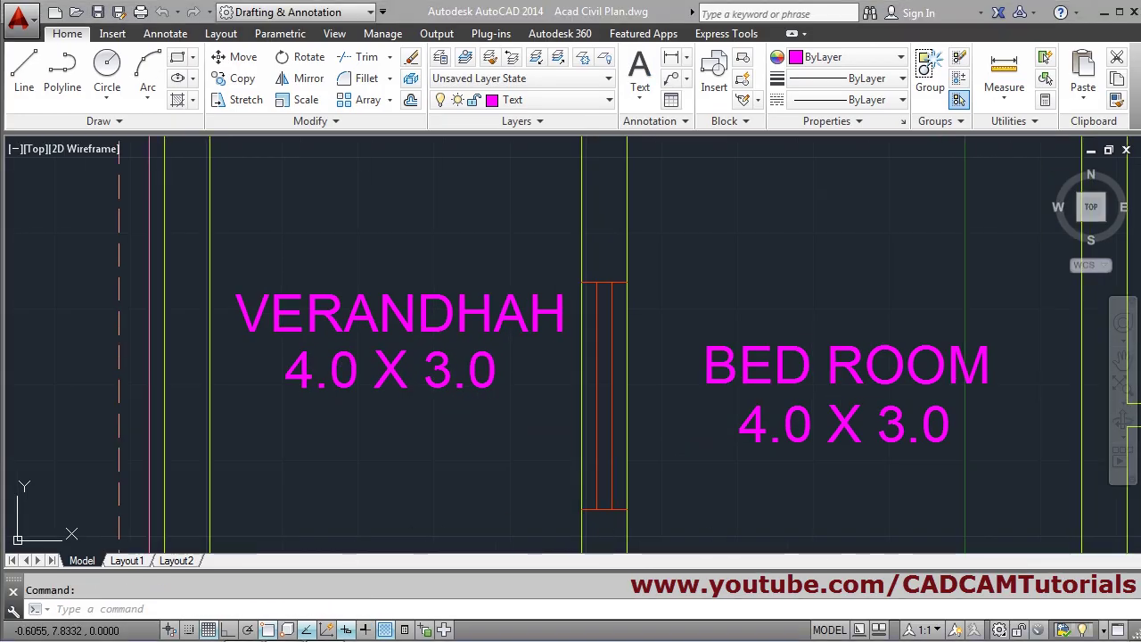
# - Change the size line beneath VERANDHAH to 4.0 X 2.3 m, checking the room size in the reference floor plan PDF
pyautogui.hotkey('alt', 'Tab')
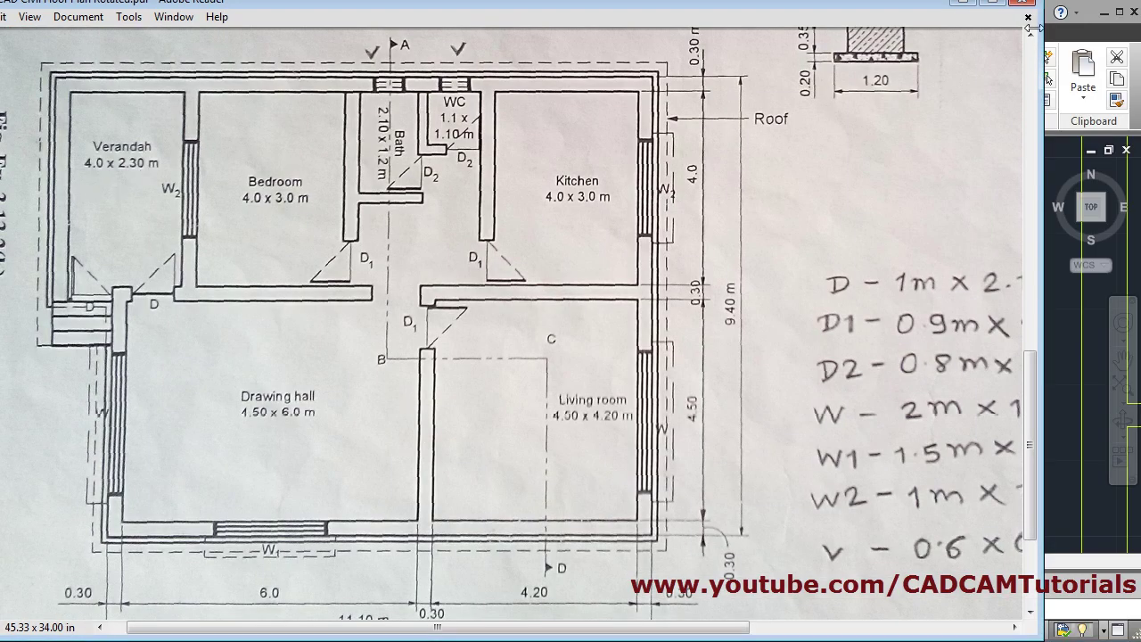
pyautogui.click(965, 6)
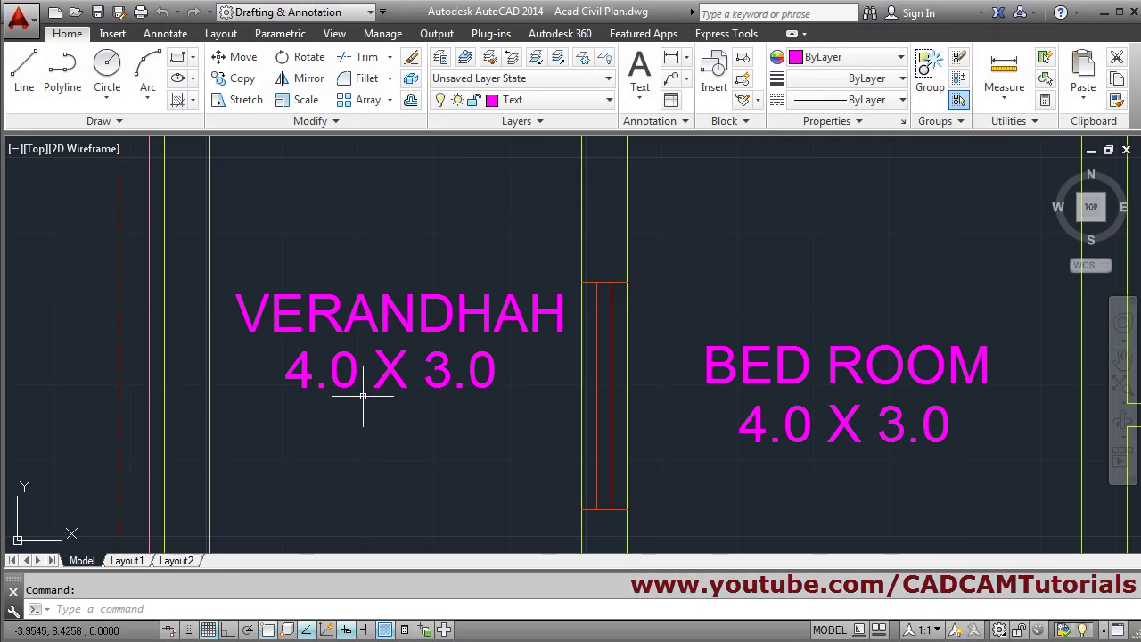
pyautogui.click(388, 370)
pyautogui.doubleClick(438, 389)
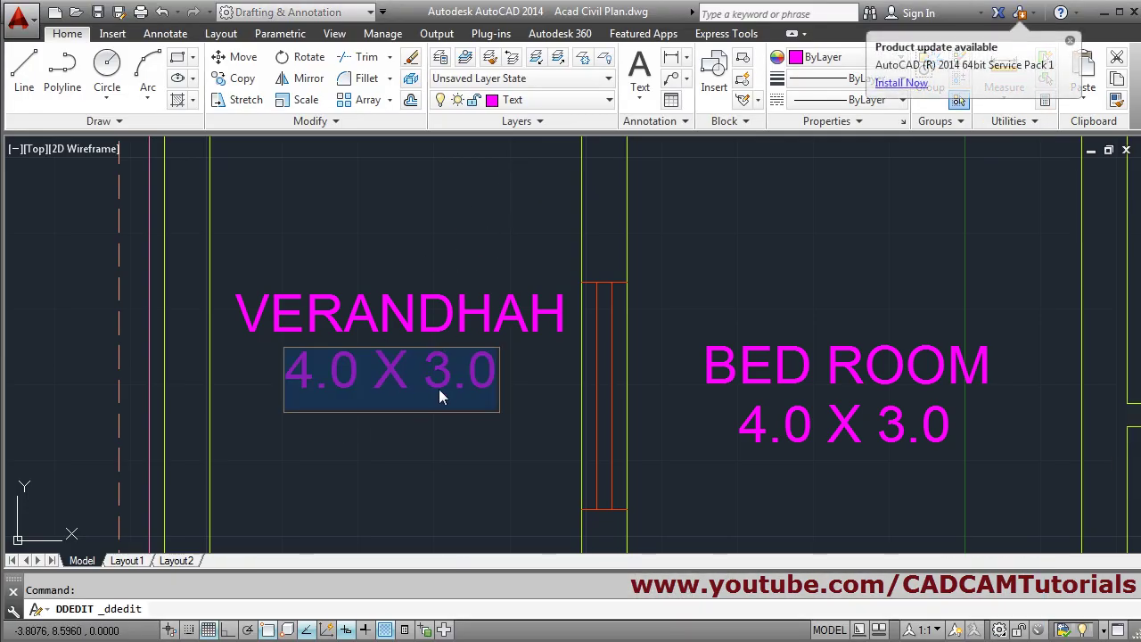
pyautogui.click(428, 380)
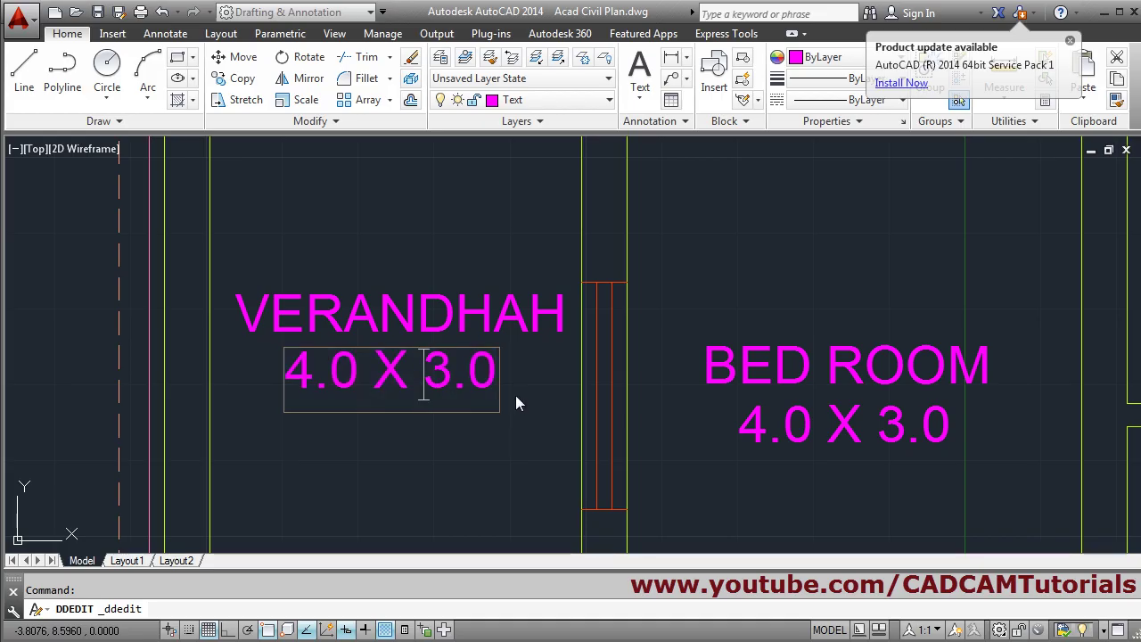
pyautogui.write('2.')
pyautogui.press('End')
pyautogui.press('BackSpace')
pyautogui.press('BackSpace')
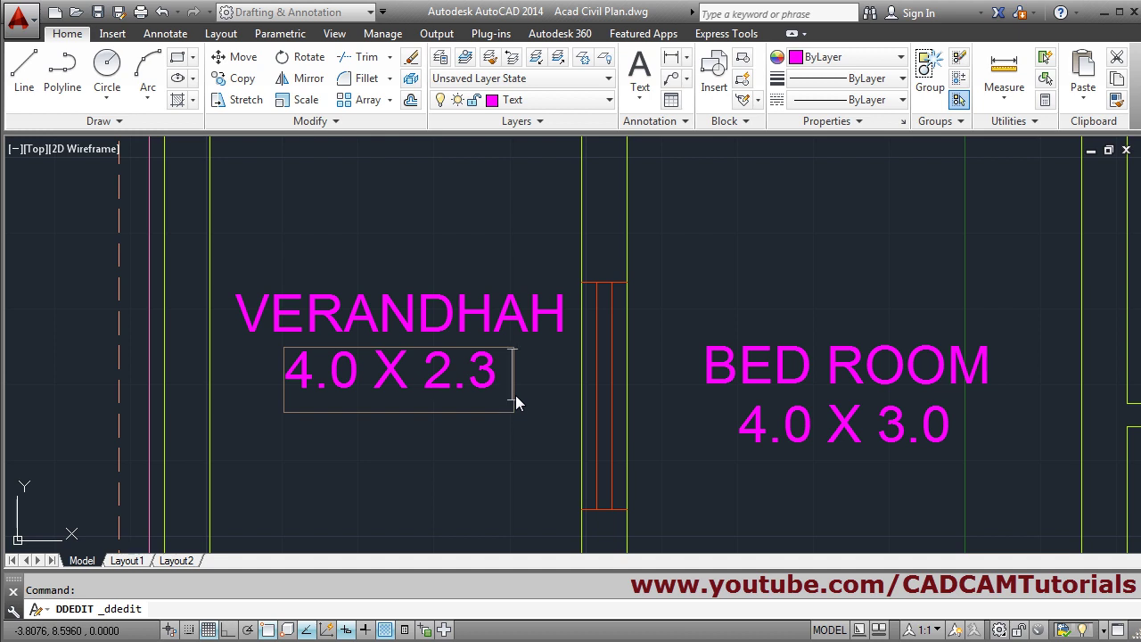
pyautogui.write('m')
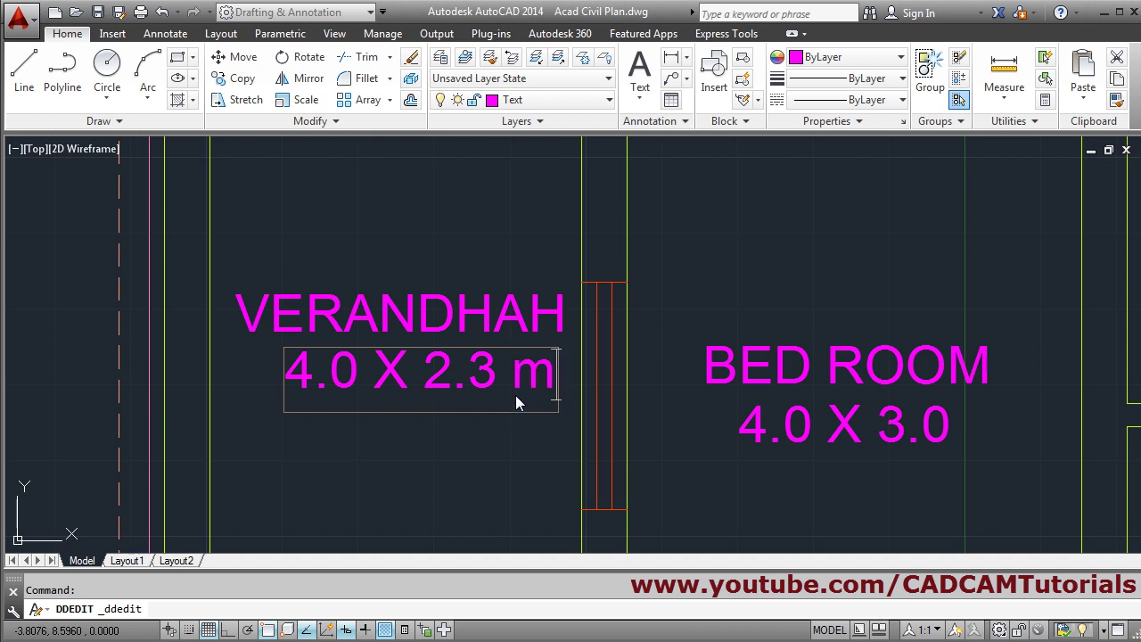
pyautogui.press('BackSpace')
pyautogui.write('M')
pyautogui.press('BackSpace')
pyautogui.write('m')
pyautogui.click(489, 462)
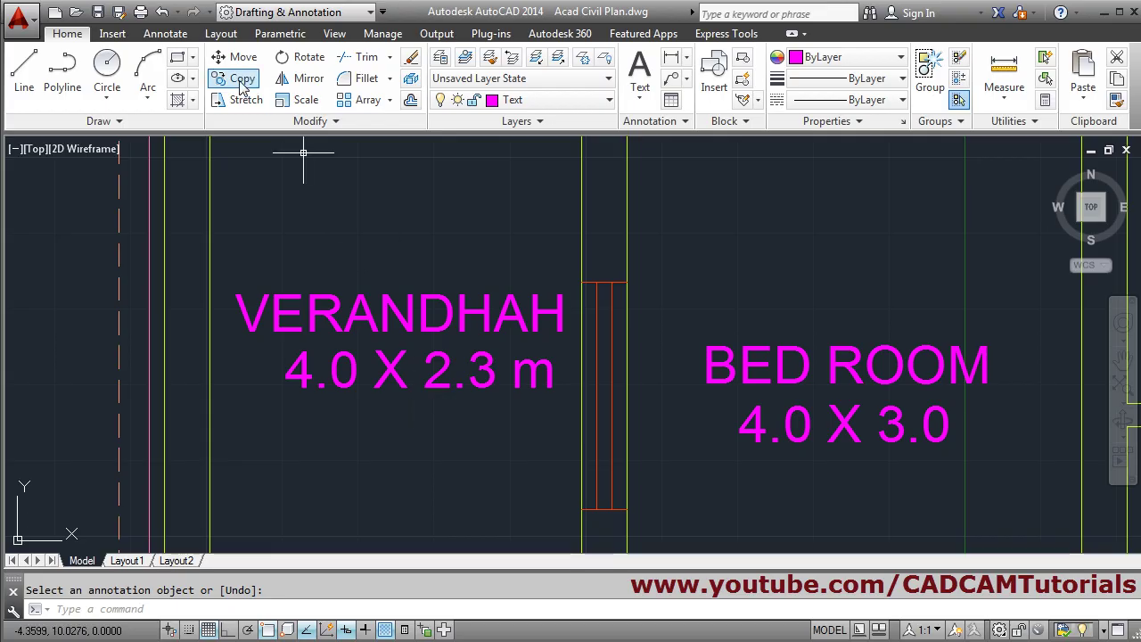
# - Move the 4.0 X 2.3 m line about 0.12 units left so it sits centred beneath VERANDHAH
pyautogui.click(236, 57)
pyautogui.click(438, 389)
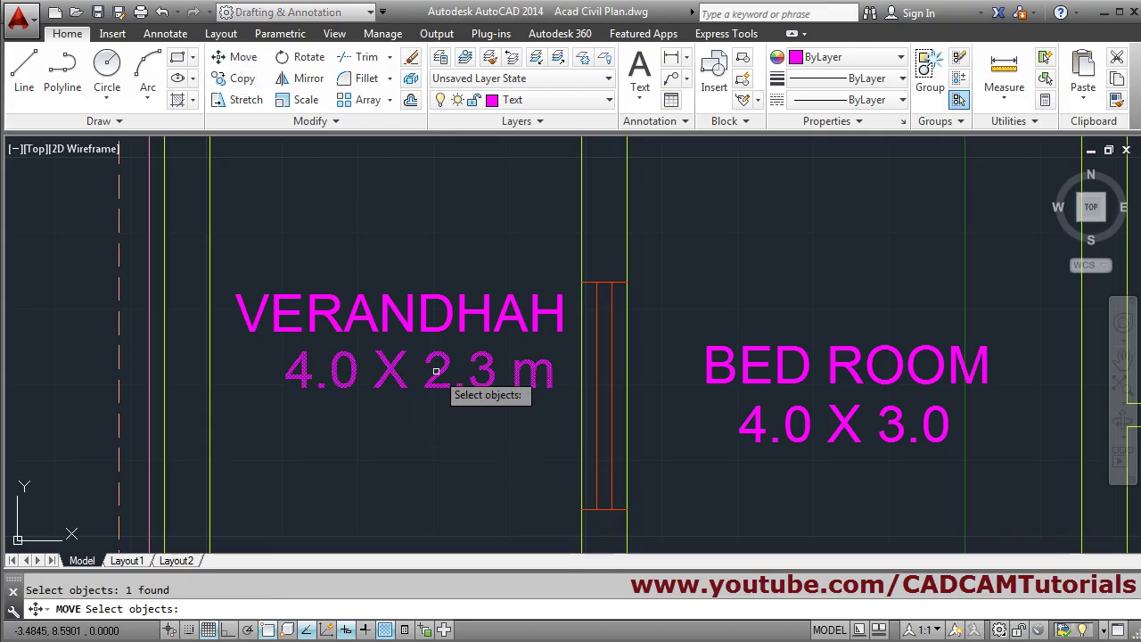
pyautogui.press('Return')
pyautogui.click(445, 448)
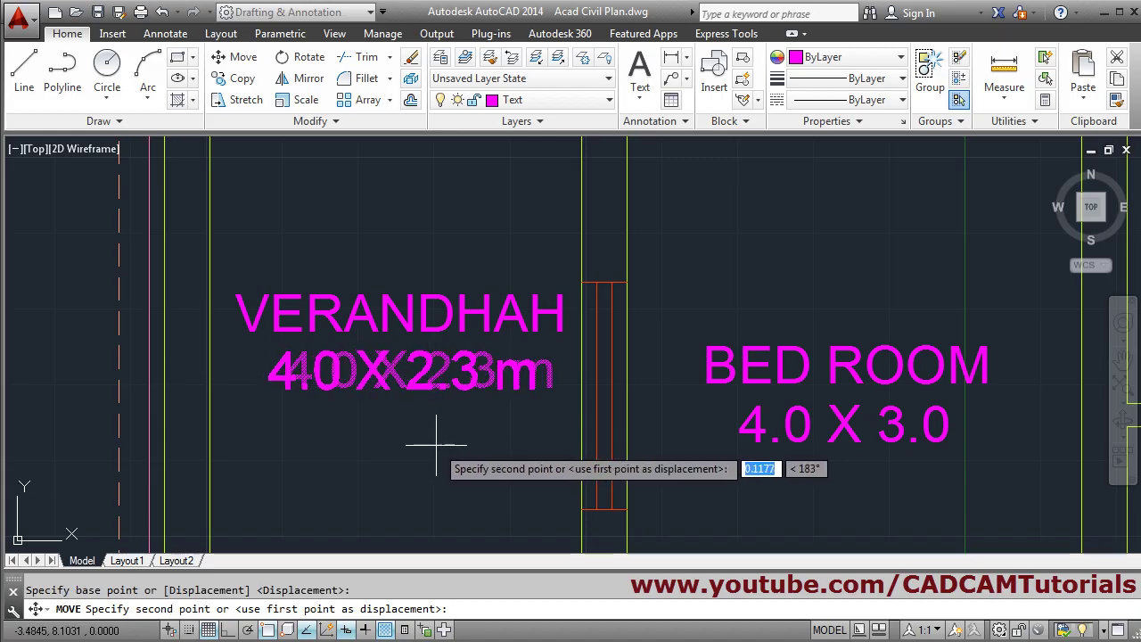
pyautogui.click(437, 440)
# - Add the unit m to the size line of the bedroom beside the verandah so it reads 4.0 X 3.0 m
pyautogui.moveTo(796, 487); pyautogui.dragTo(598, 419, button='middle')
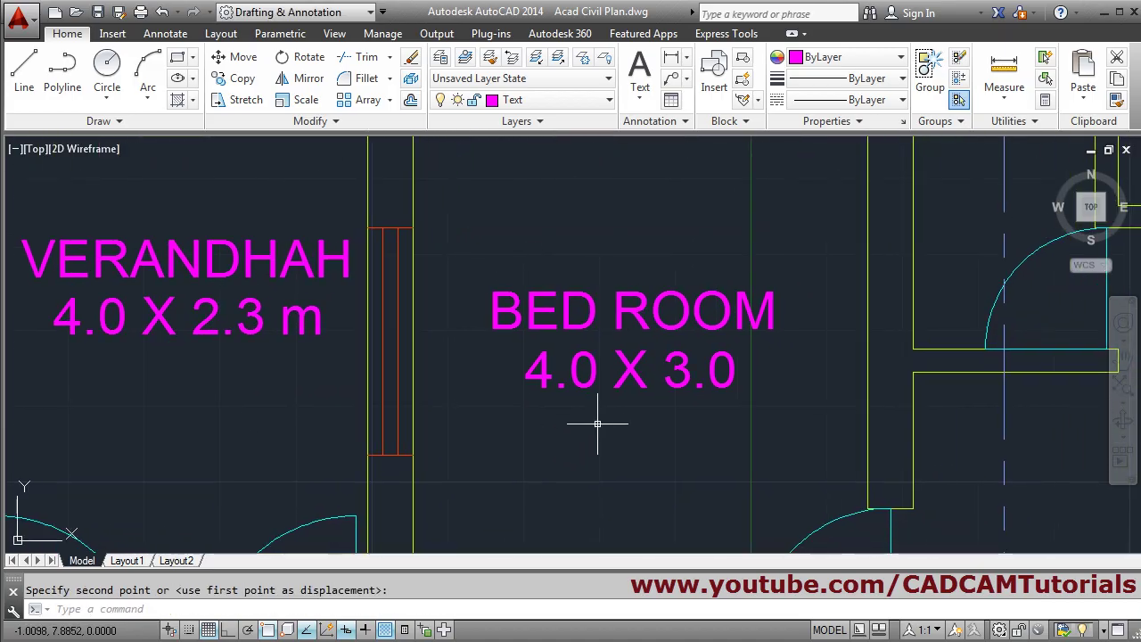
pyautogui.click(626, 366)
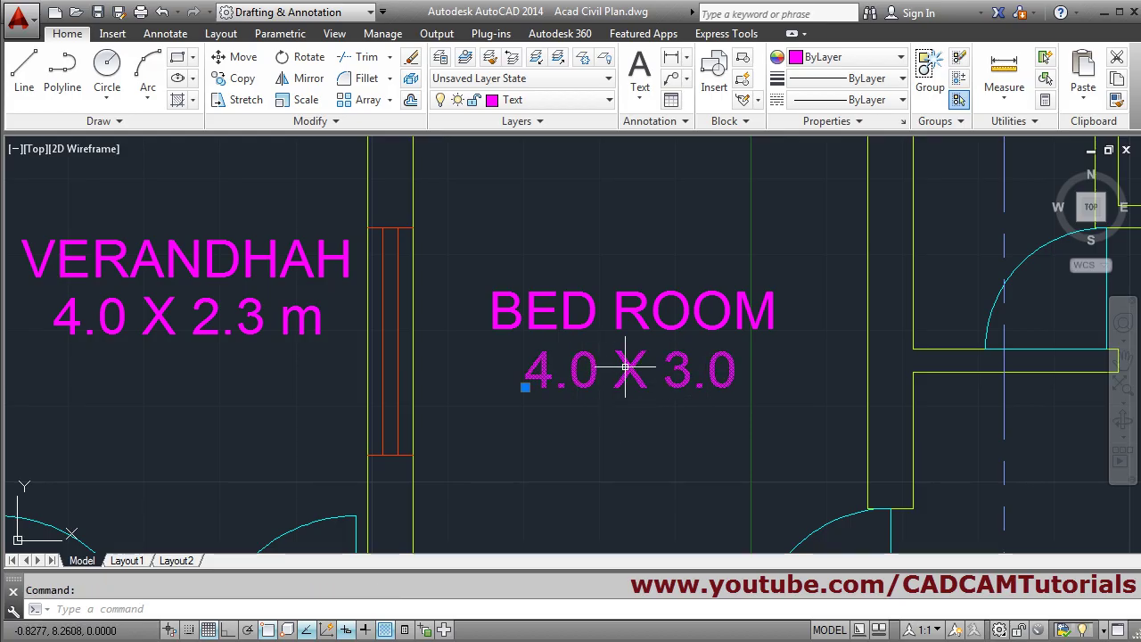
pyautogui.doubleClick(636, 376)
pyautogui.click(734, 386)
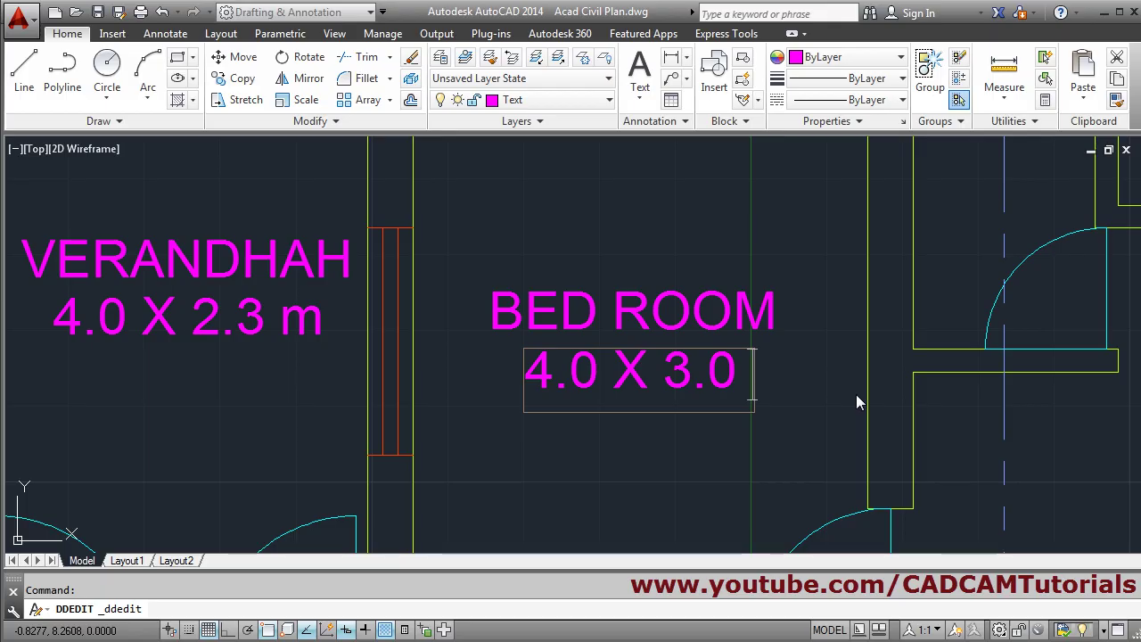
pyautogui.write('m')
pyautogui.click(563, 458)
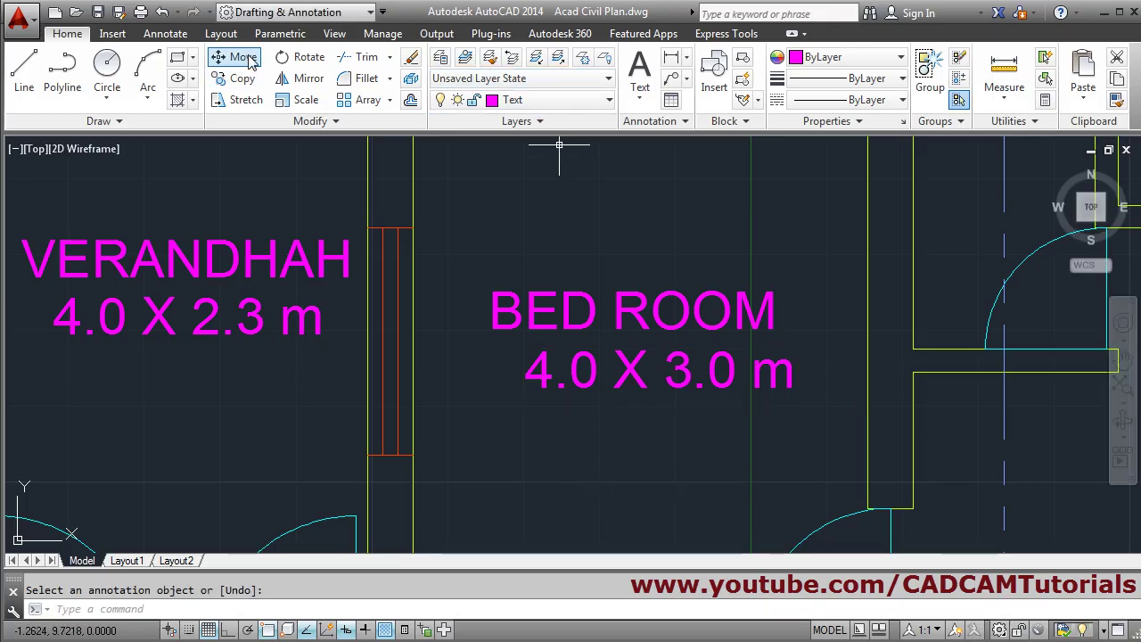
# - Move the 4.0 X 3.0 m line slightly left so it sits centred beneath BED ROOM
pyautogui.click(237, 56)
pyautogui.click(655, 377)
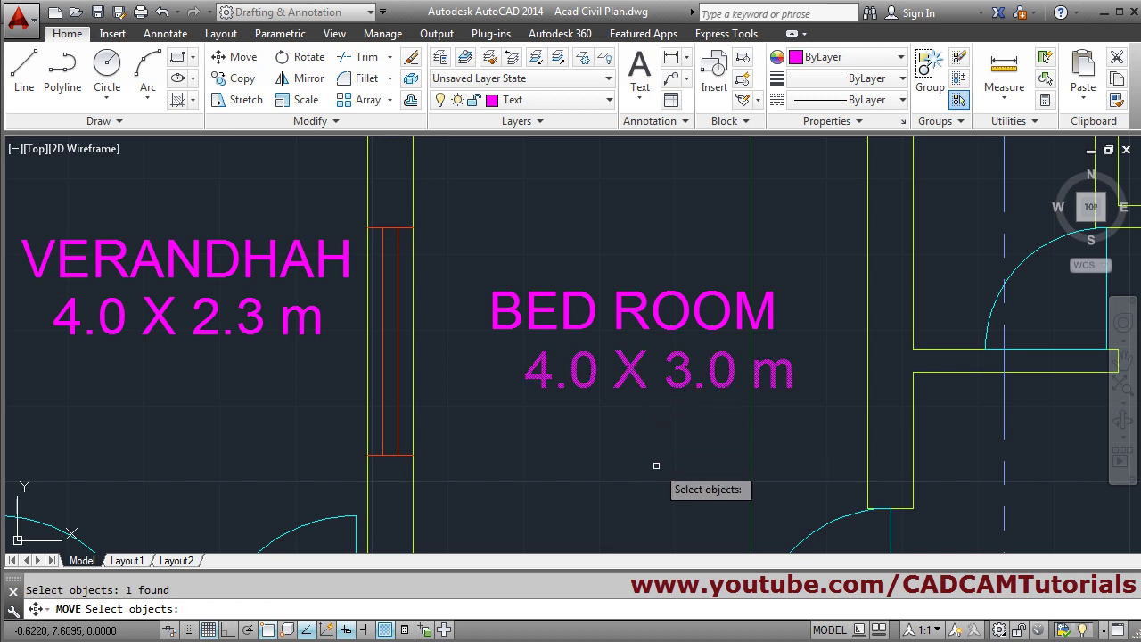
pyautogui.press('Return')
pyautogui.click(656, 468)
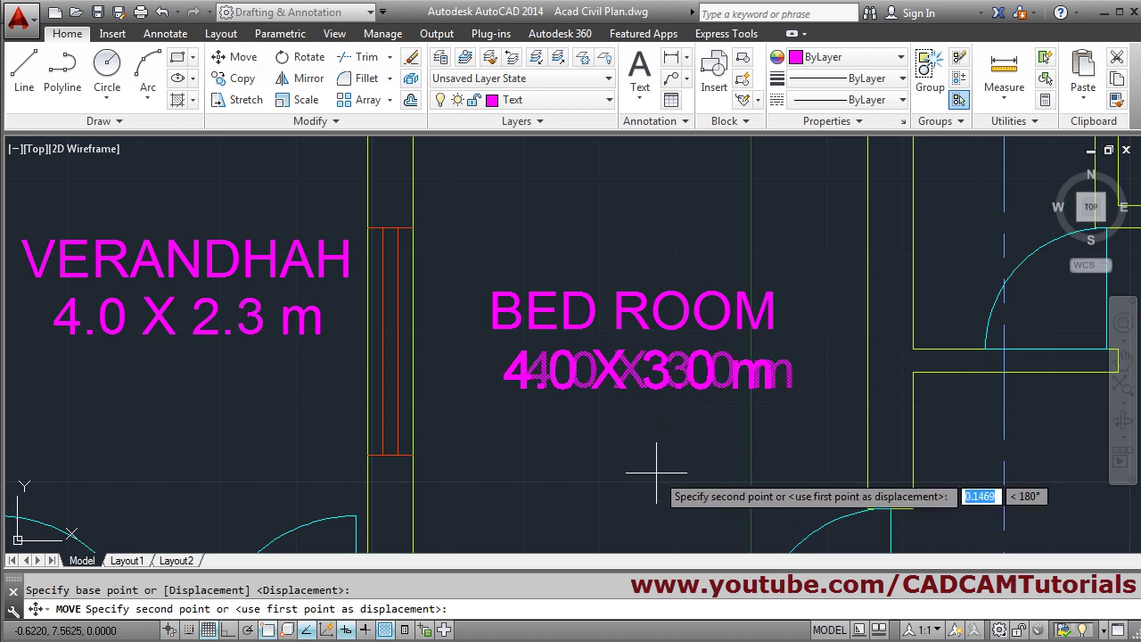
pyautogui.click(657, 467)
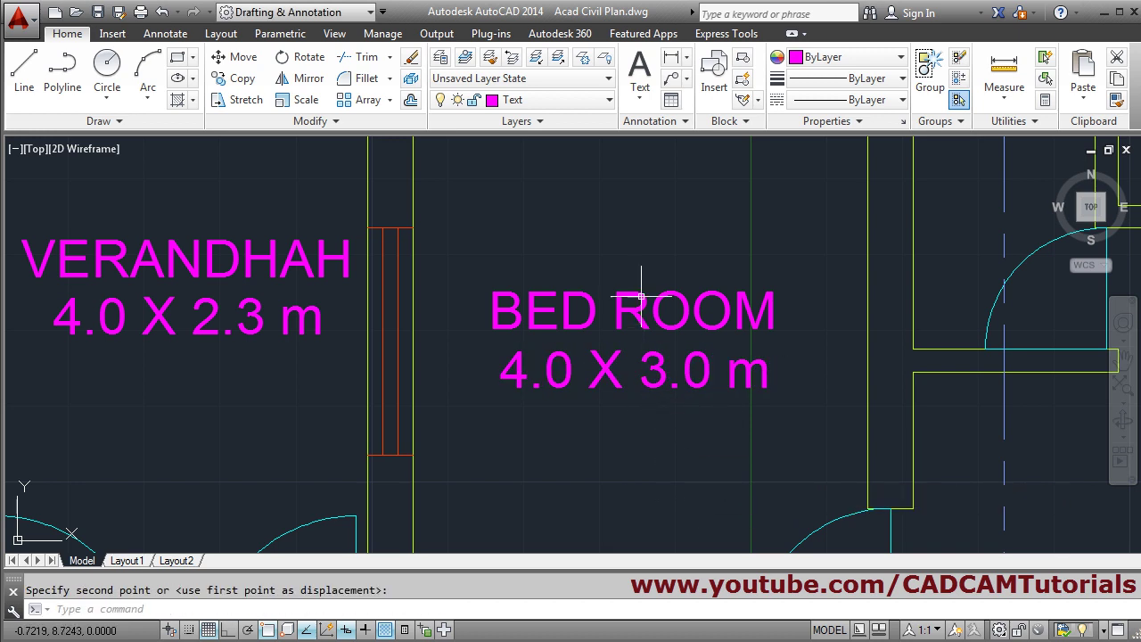
# - Change the lower-left room's BED ROOM line to DRAWING HALL, checking the room name in the reference floor plan PDF
pyautogui.scroll(-2, 641, 296)
pyautogui.scroll(-2, 640, 297)
pyautogui.moveTo(650, 387); pyautogui.dragTo(583, 196, button='middle')
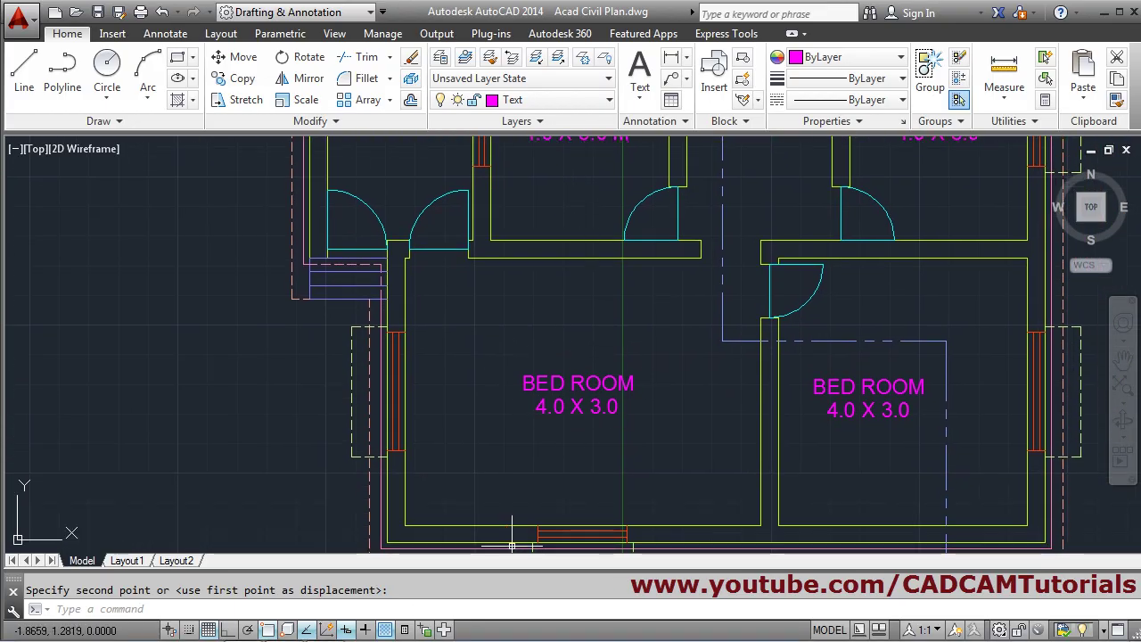
pyautogui.hotkey('alt', 'Tab')
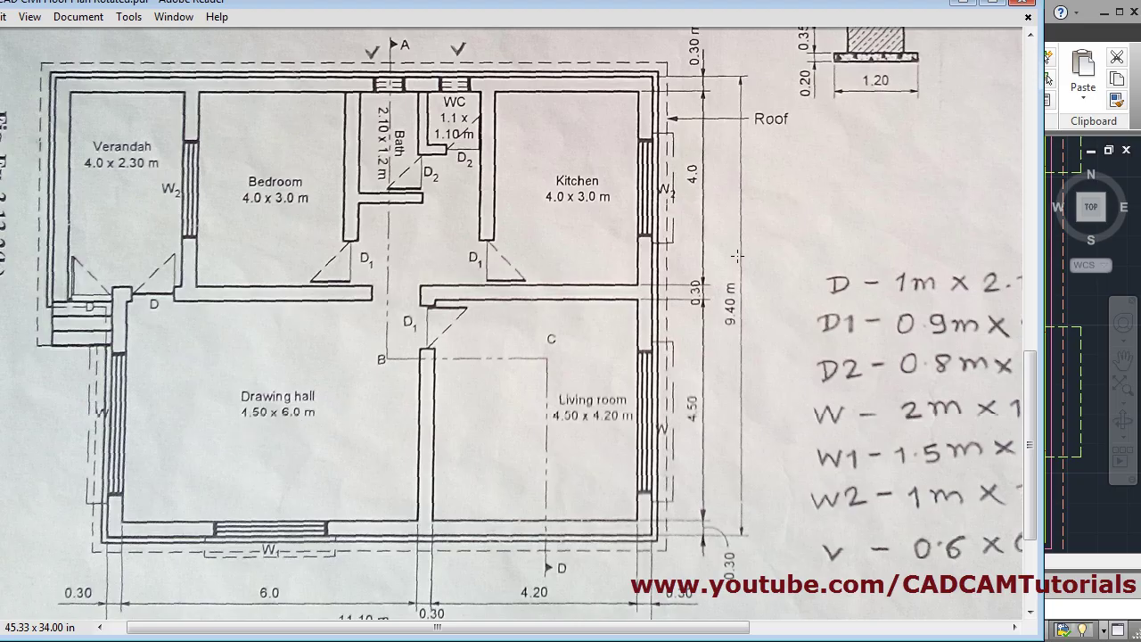
pyautogui.click(955, 5)
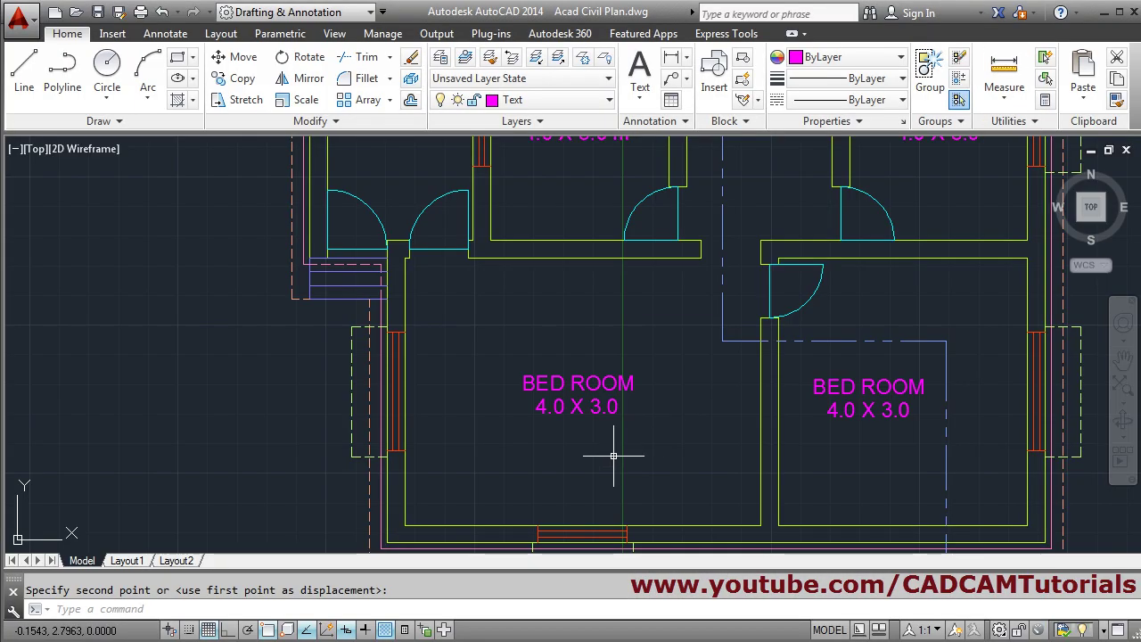
pyautogui.click(562, 385)
pyautogui.doubleClick(562, 385)
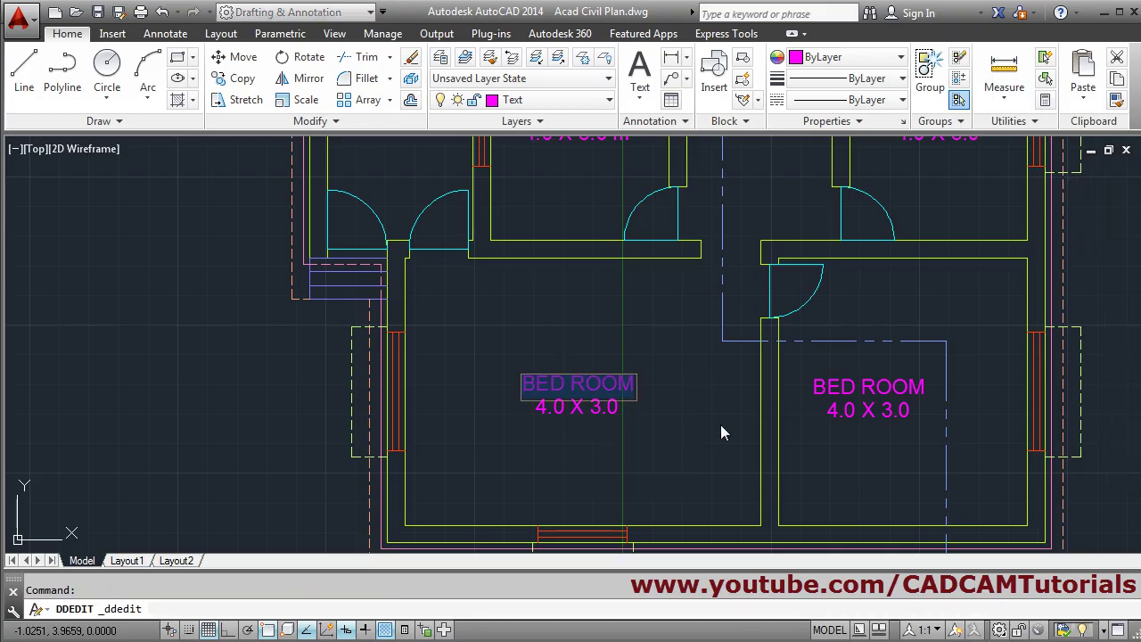
pyautogui.write('dDR')
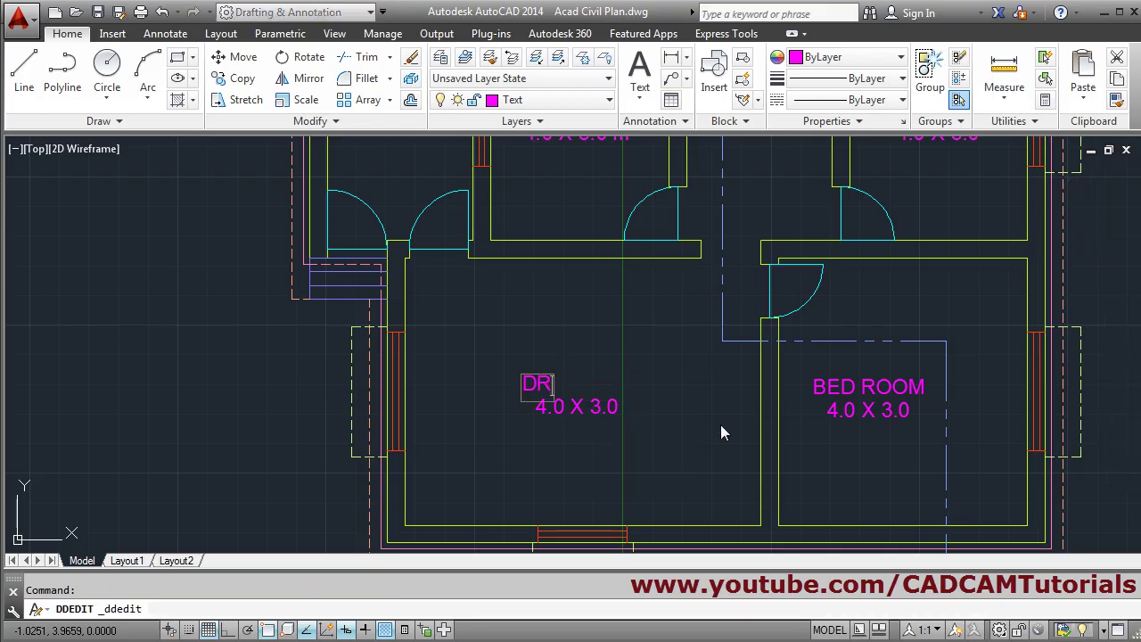
pyautogui.write('AWING HALL')
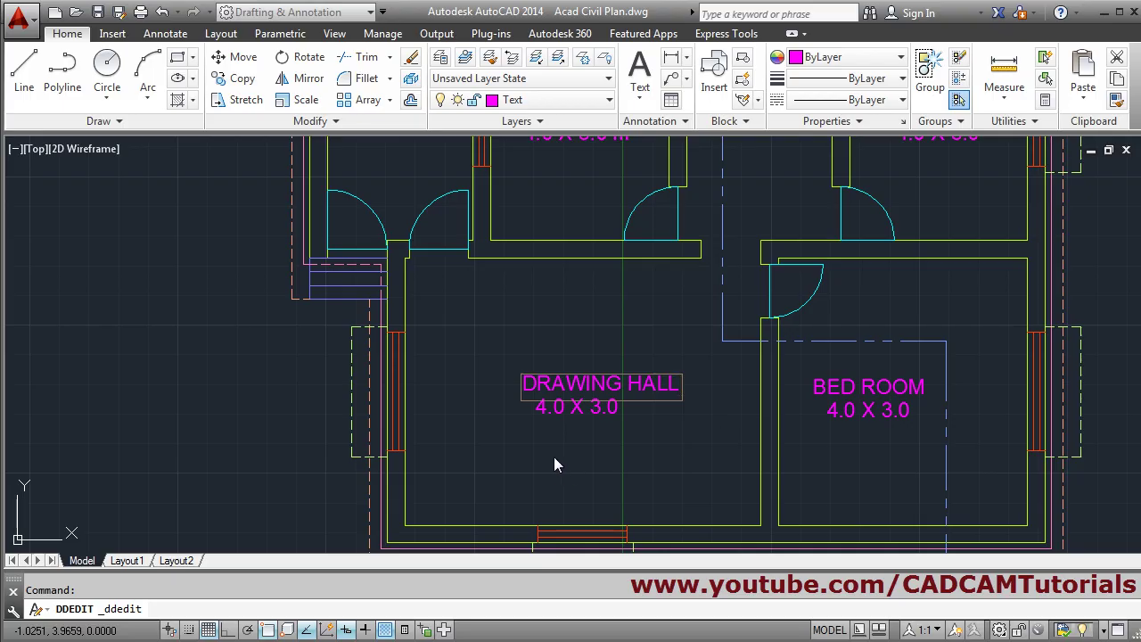
pyautogui.press('Return')
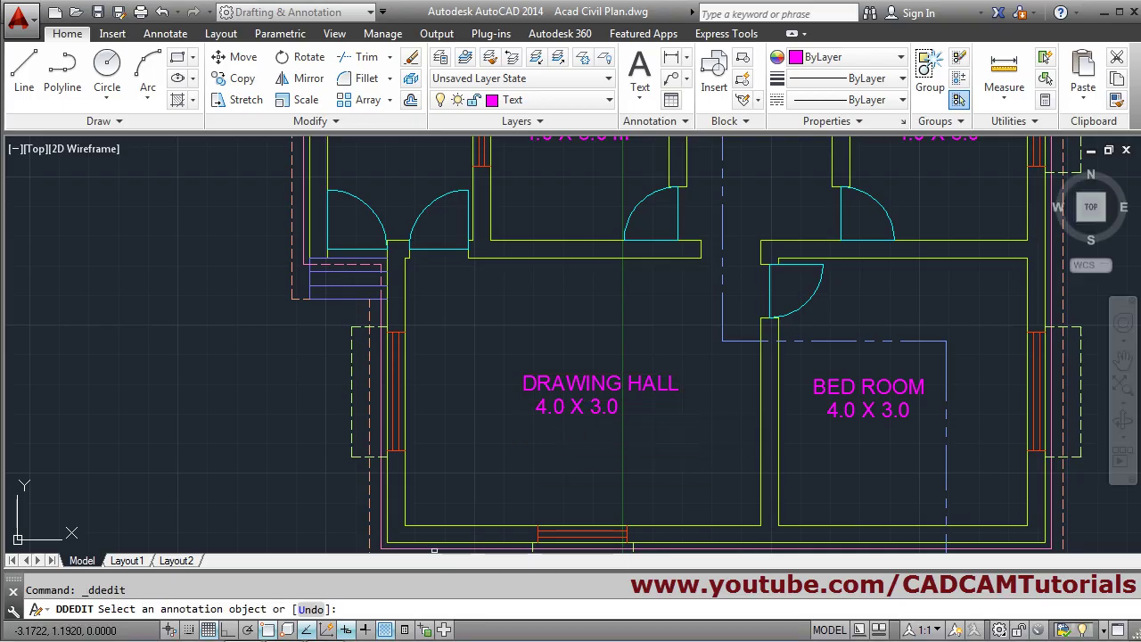
# - Change the size line beneath DRAWING HALL to 4.5 X 6.0 M, checking the reference floor plan PDF, and end the text editing
pyautogui.hotkey('alt', 'Tab')
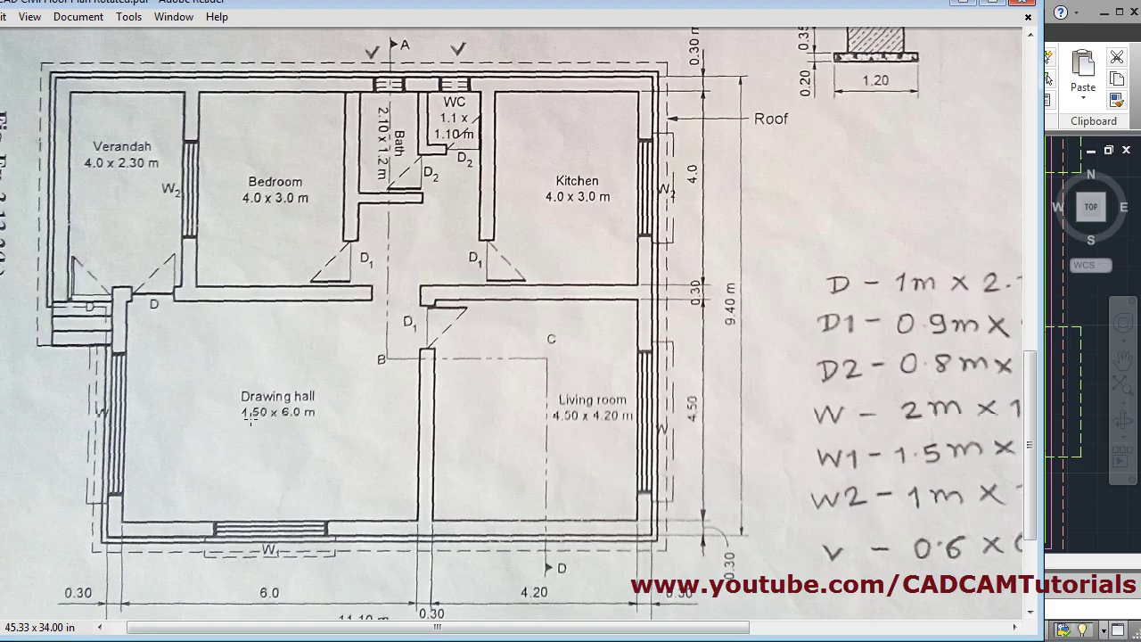
pyautogui.click(963, 2)
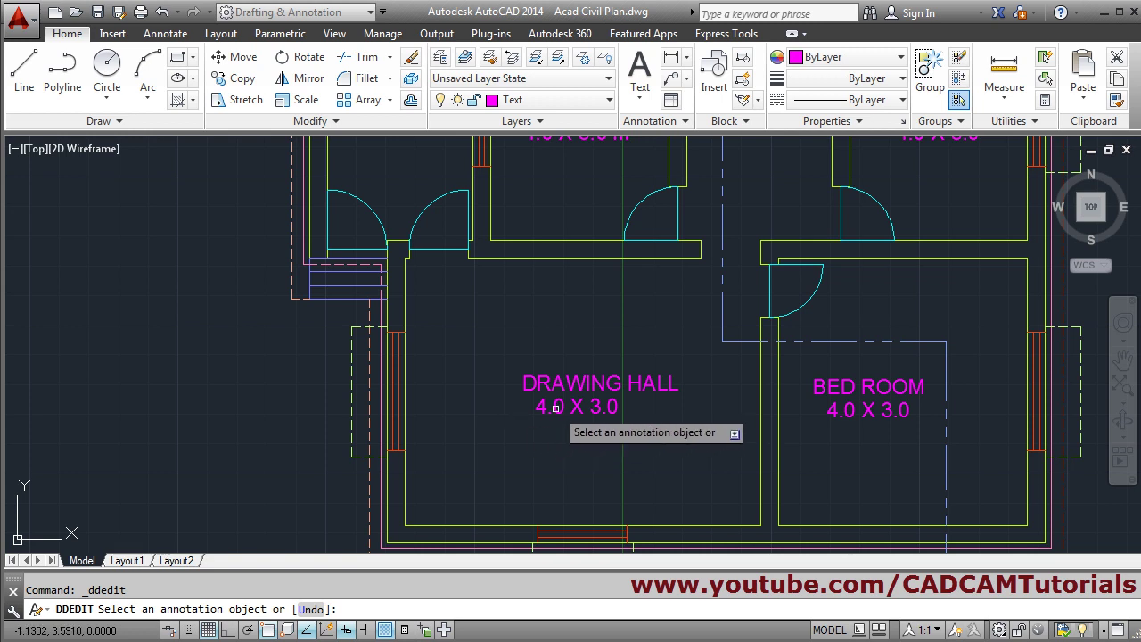
pyautogui.click(552, 408)
pyautogui.write('4')
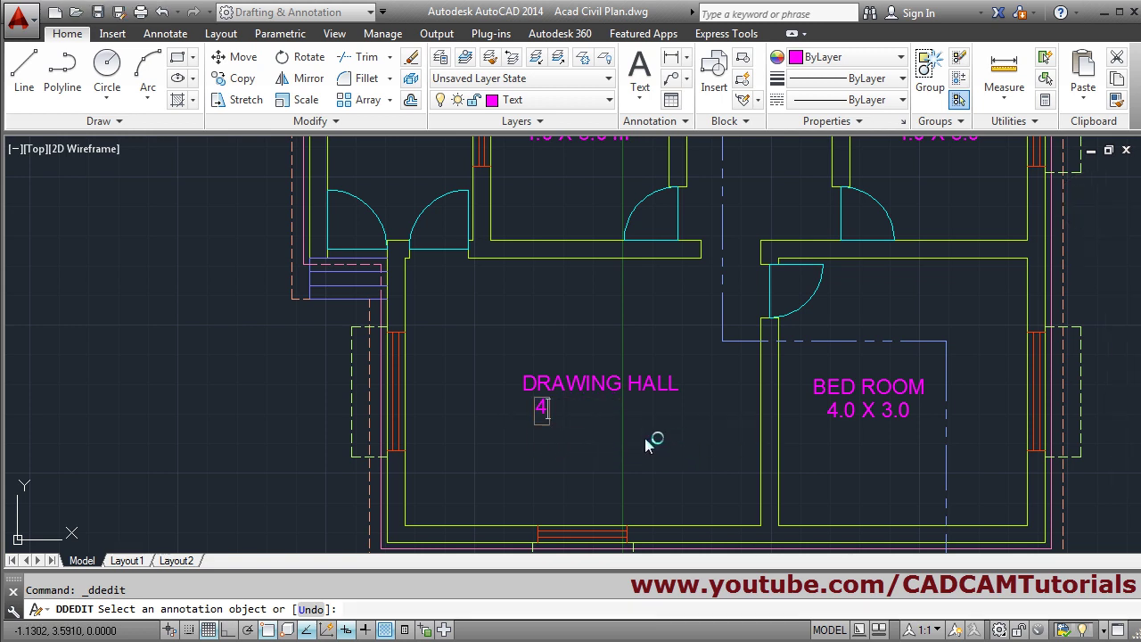
pyautogui.write('.5 X 6.0 ')
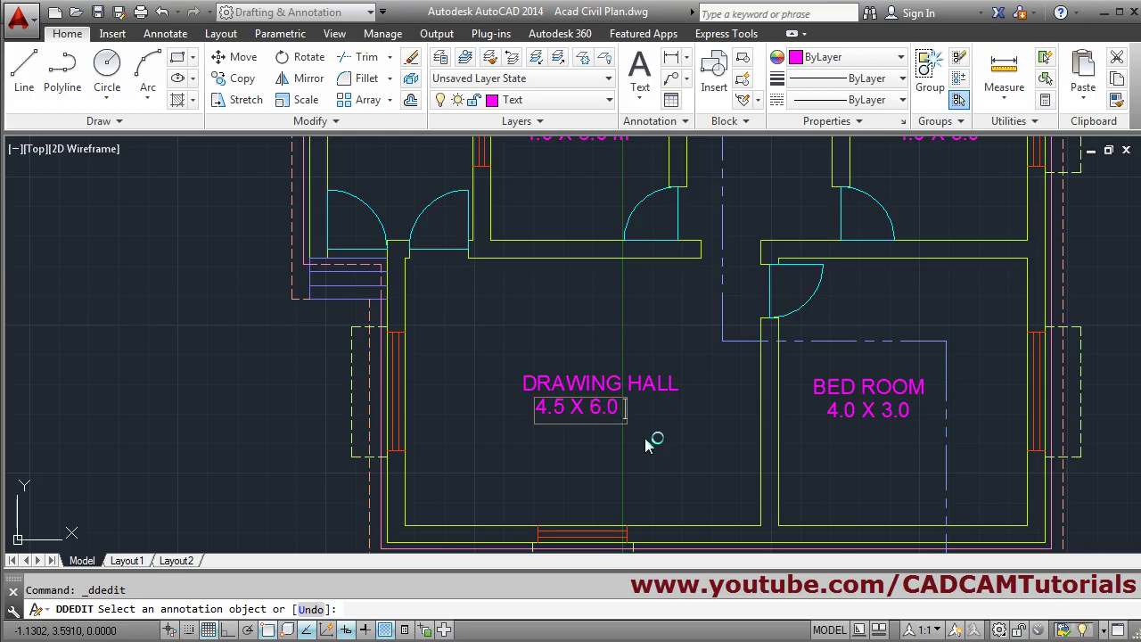
pyautogui.write('M')
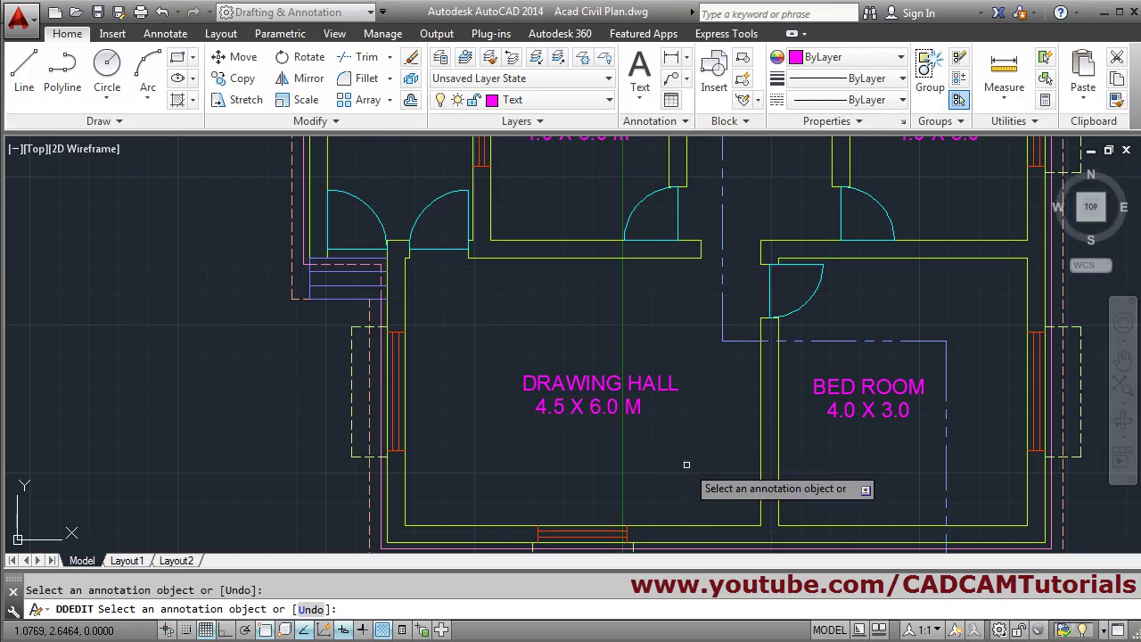
pyautogui.press('Escape')
# - Move the DRAWING HALL line slightly left so it sits centred above its 4.5 X 6.0 M size line
pyautogui.click(234, 57)
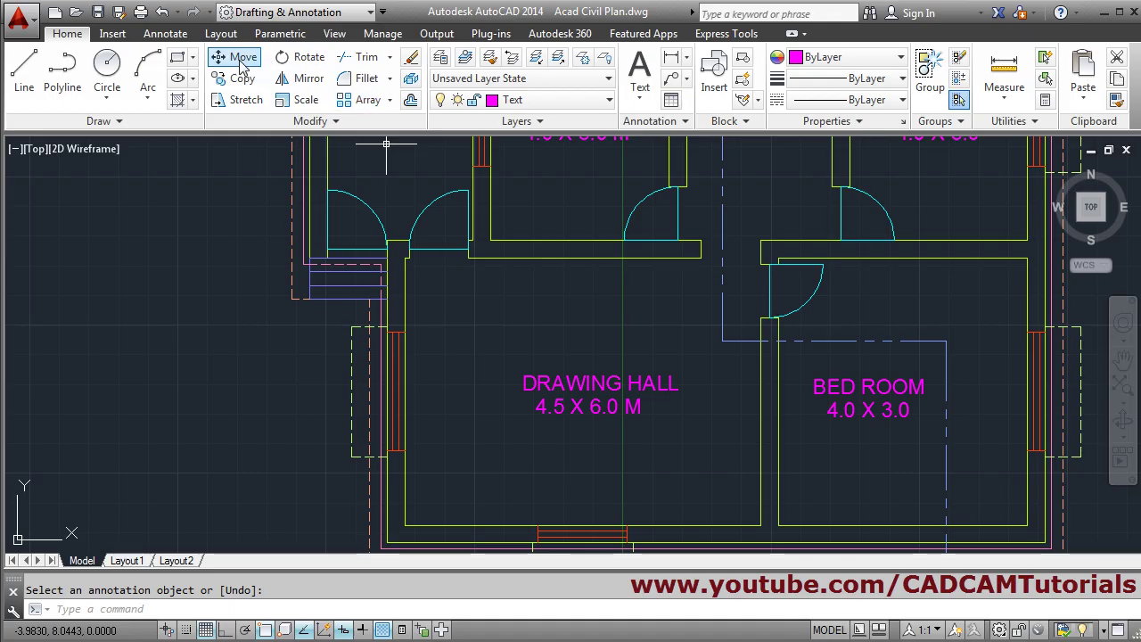
pyautogui.click(618, 406)
pyautogui.press('Return')
pyautogui.click(637, 465)
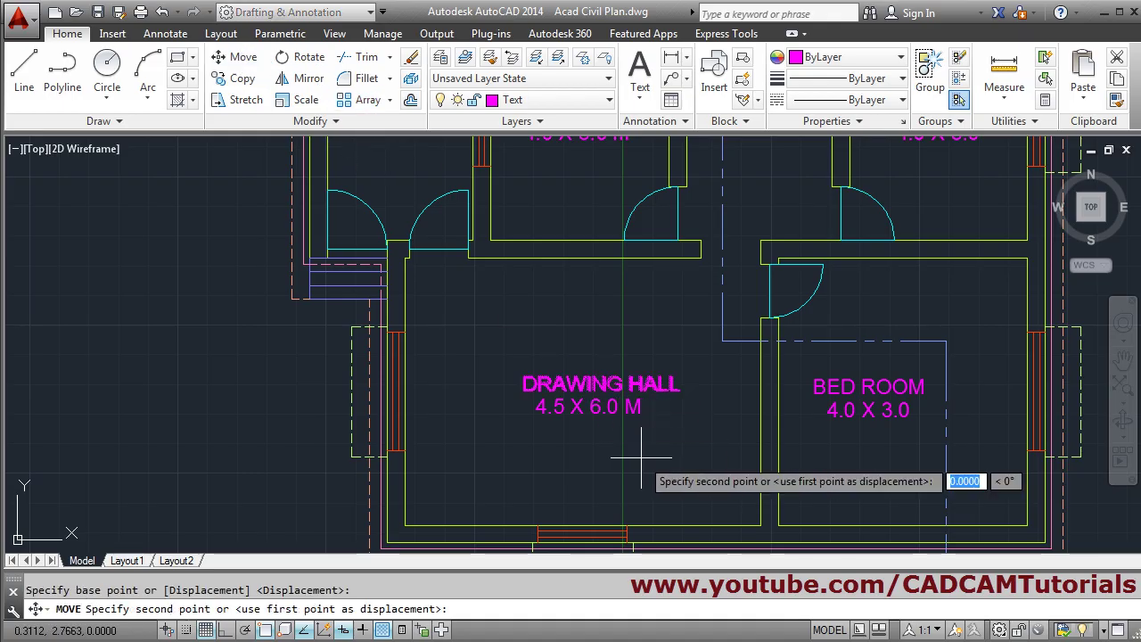
pyautogui.click(629, 464)
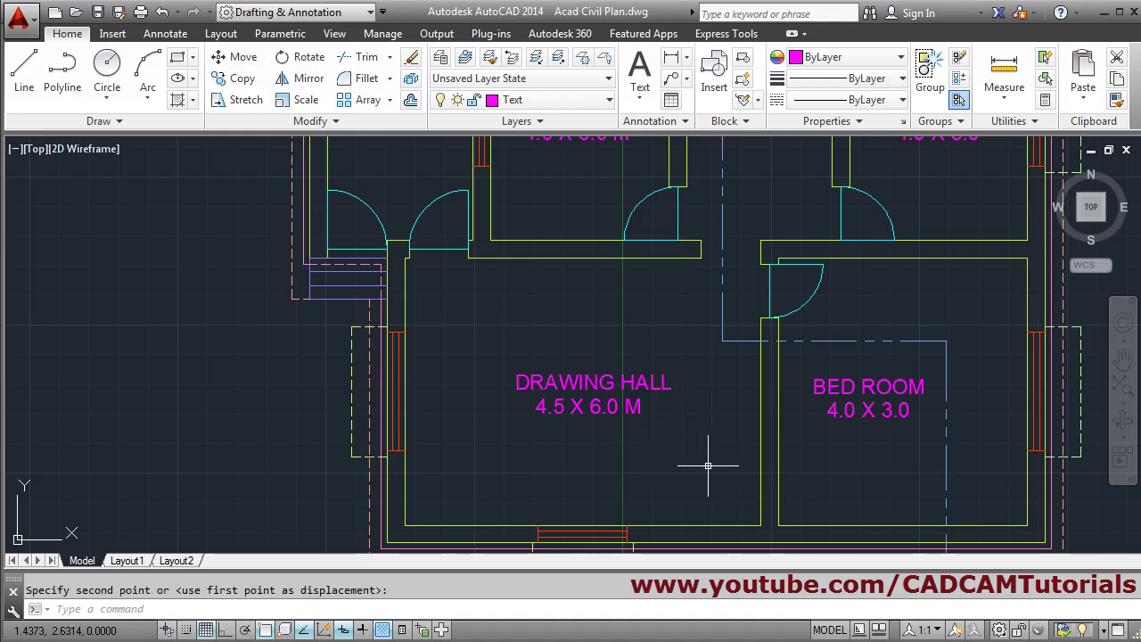
# - Change the lower-right room's BED ROOM line to LIVING ROOM, checking the room name in the reference floor plan PDF
pyautogui.scroll(-2, 669, 441)
pyautogui.scroll(2, 631, 412)
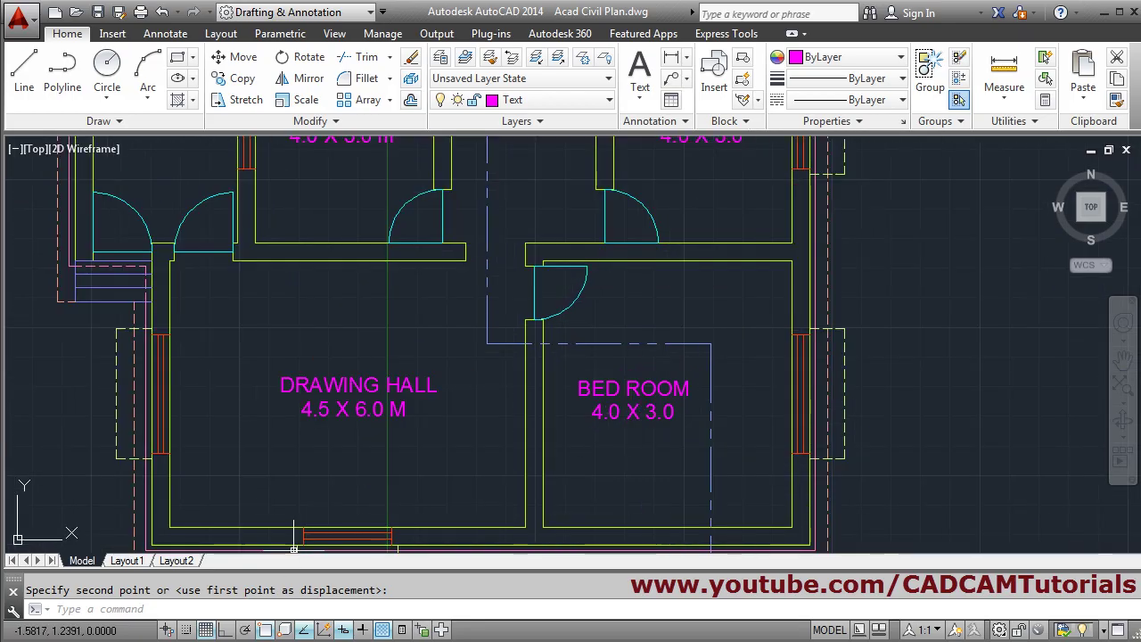
pyautogui.hotkey('alt', 'Tab')
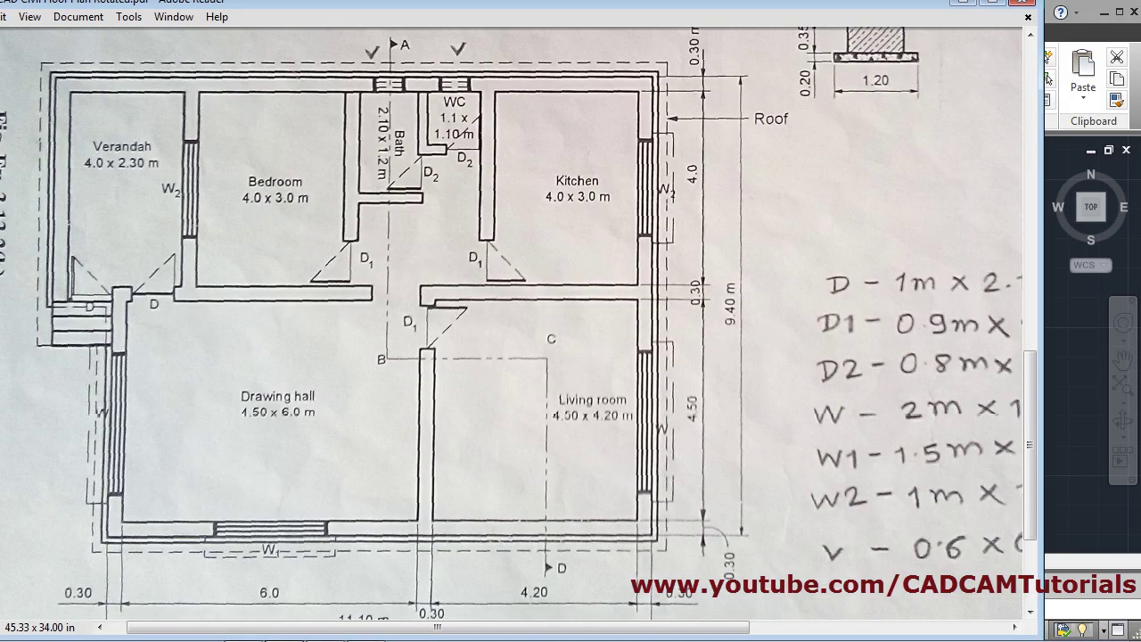
pyautogui.hotkey('alt', 'Tab')
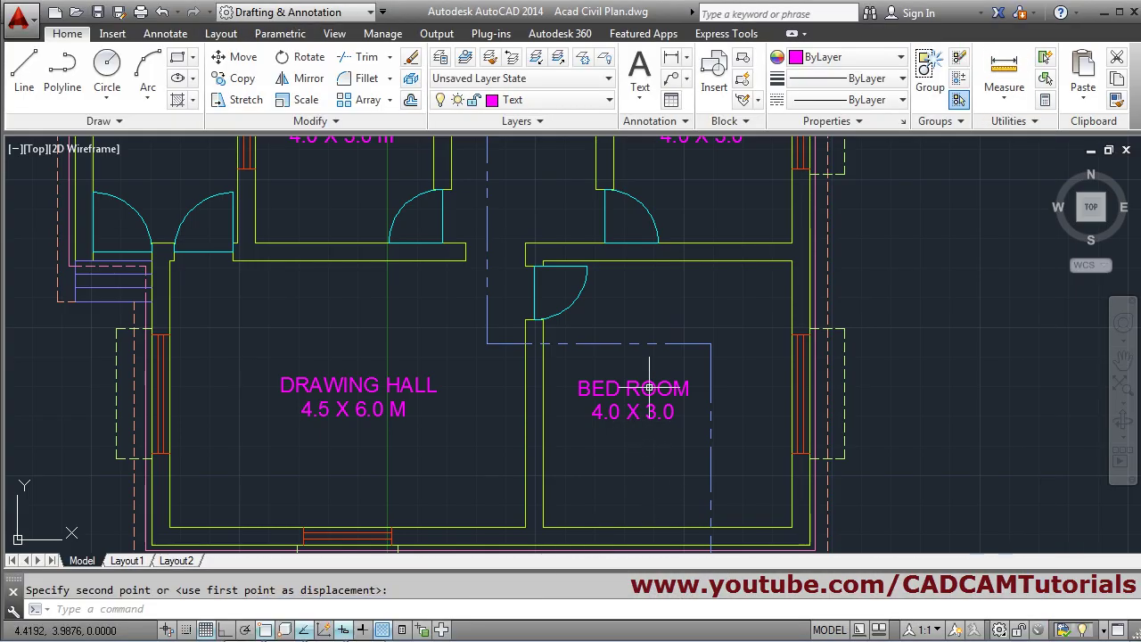
pyautogui.press('Escape')
pyautogui.doubleClick(635, 399)
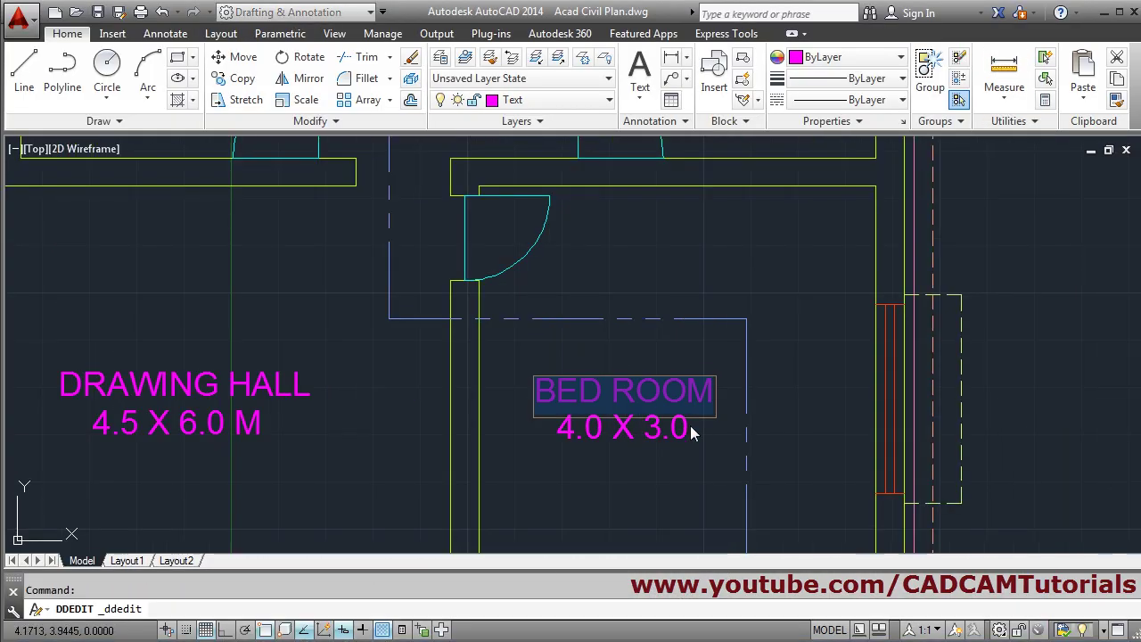
pyautogui.press('End')
pyautogui.press('Delete')
pyautogui.press('Delete')
pyautogui.press('Delete')
pyautogui.press('Delete')
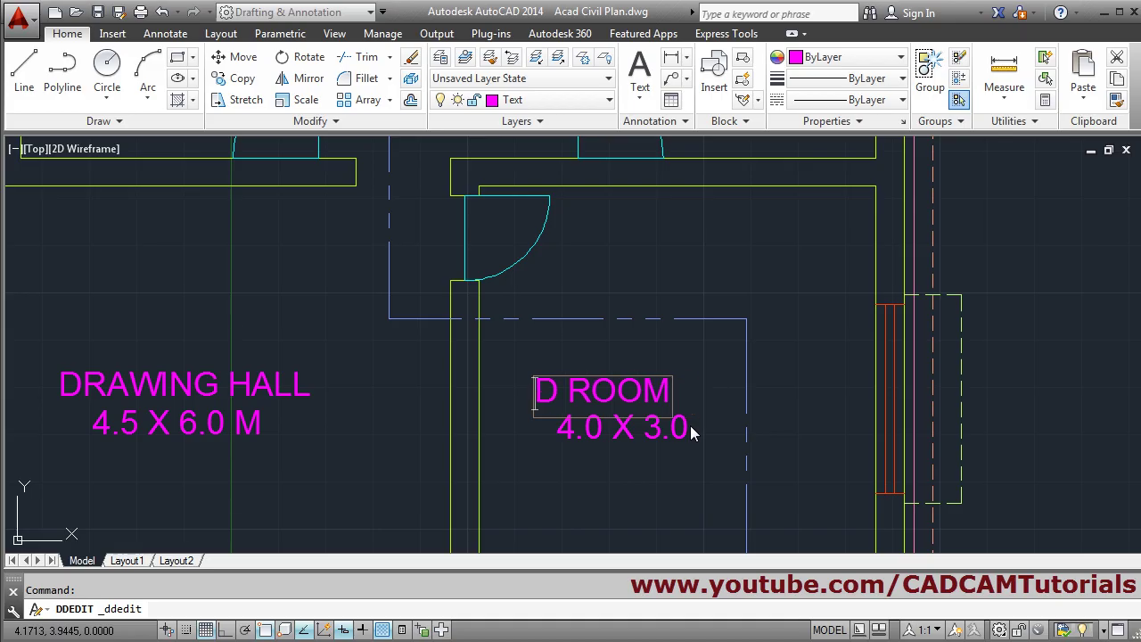
pyautogui.write('LIVING')
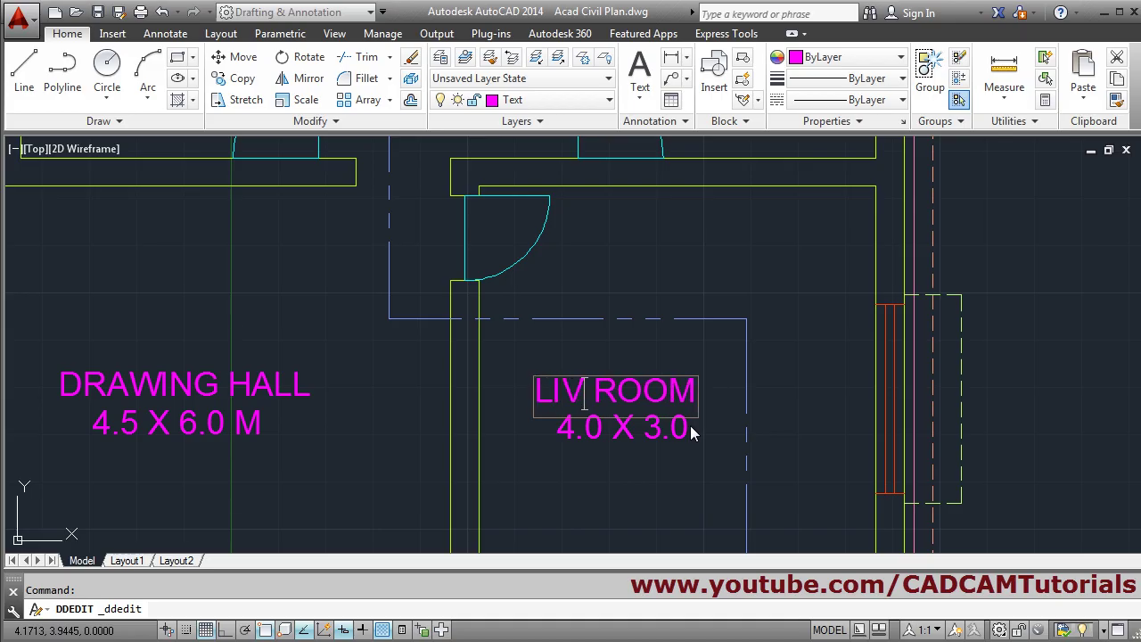
pyautogui.click(673, 475)
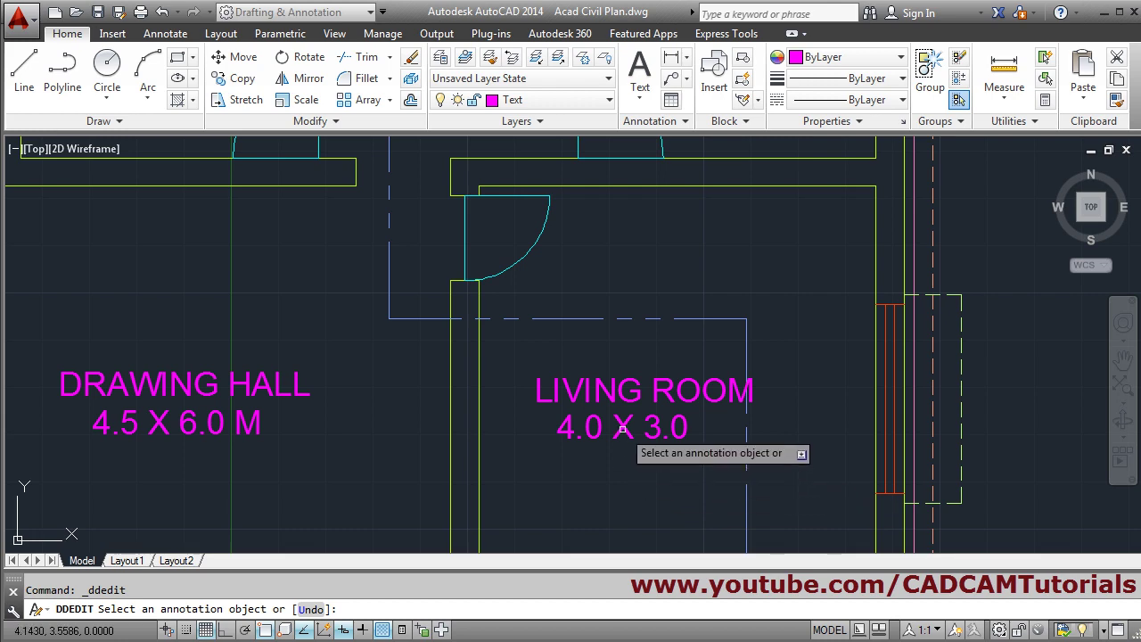
# - Change the size line beneath LIVING ROOM to 4.5 X 4.2 M, checking the reference floor plan PDF
pyautogui.click(624, 434)
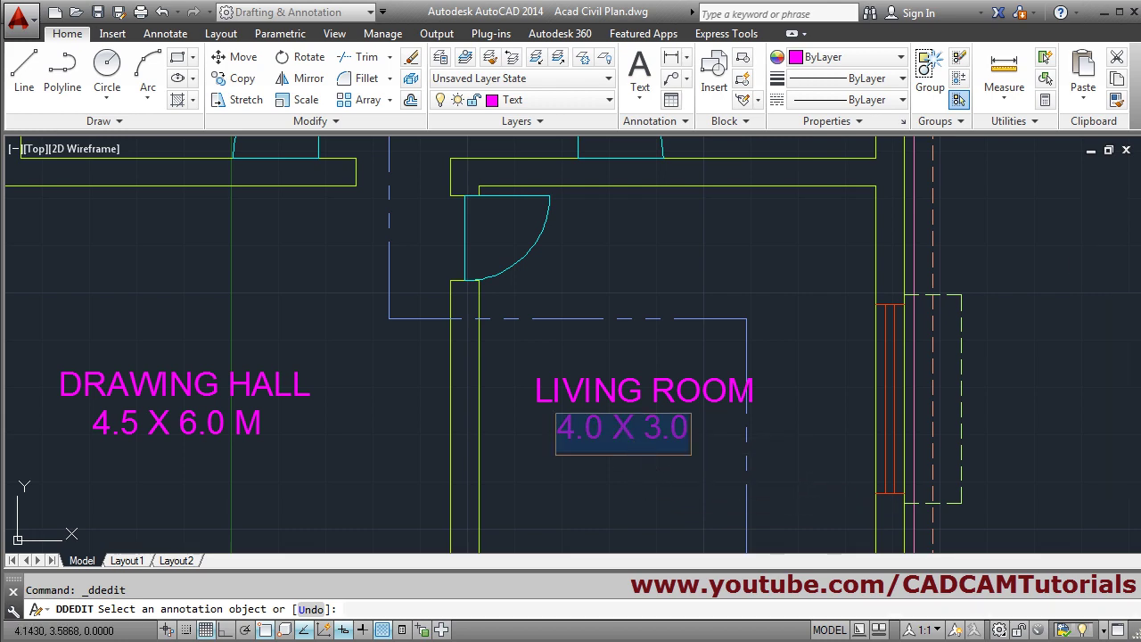
pyautogui.hotkey('alt', 'Tab')
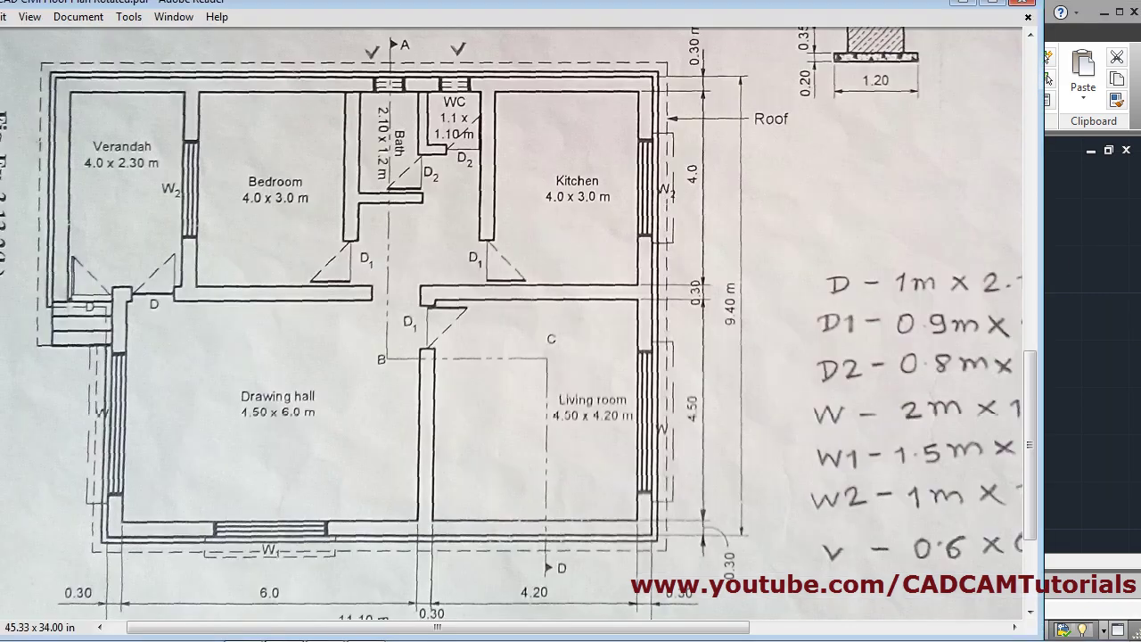
pyautogui.hotkey('alt', 'Tab')
pyautogui.click(603, 432)
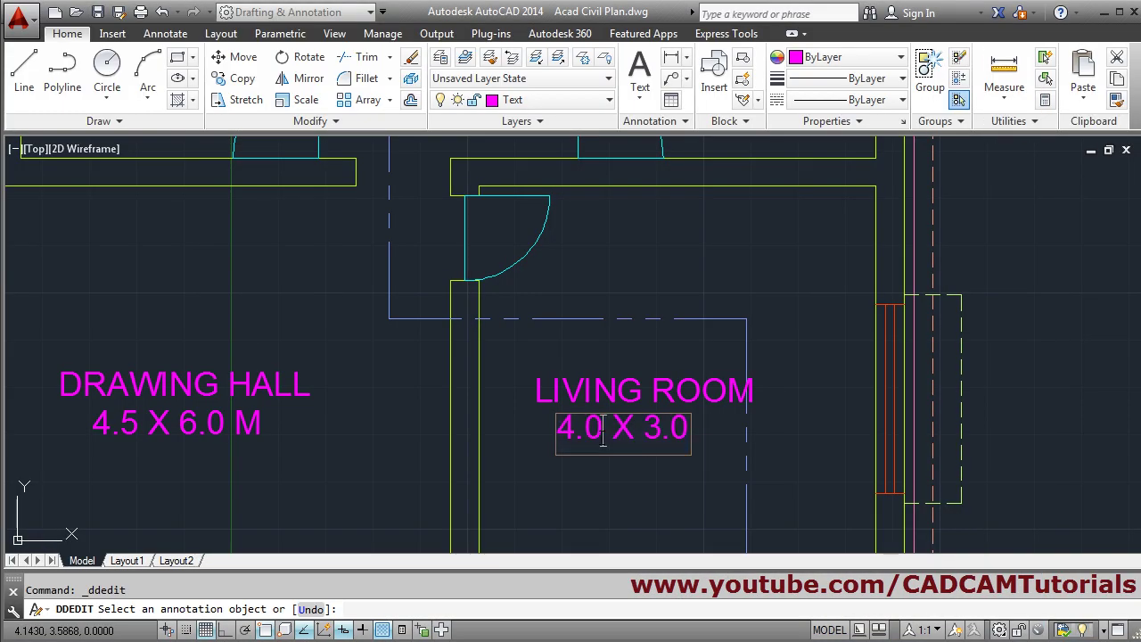
pyautogui.press('BackSpace')
pyautogui.write('5')
pyautogui.press('Delete')
pyautogui.write('4')
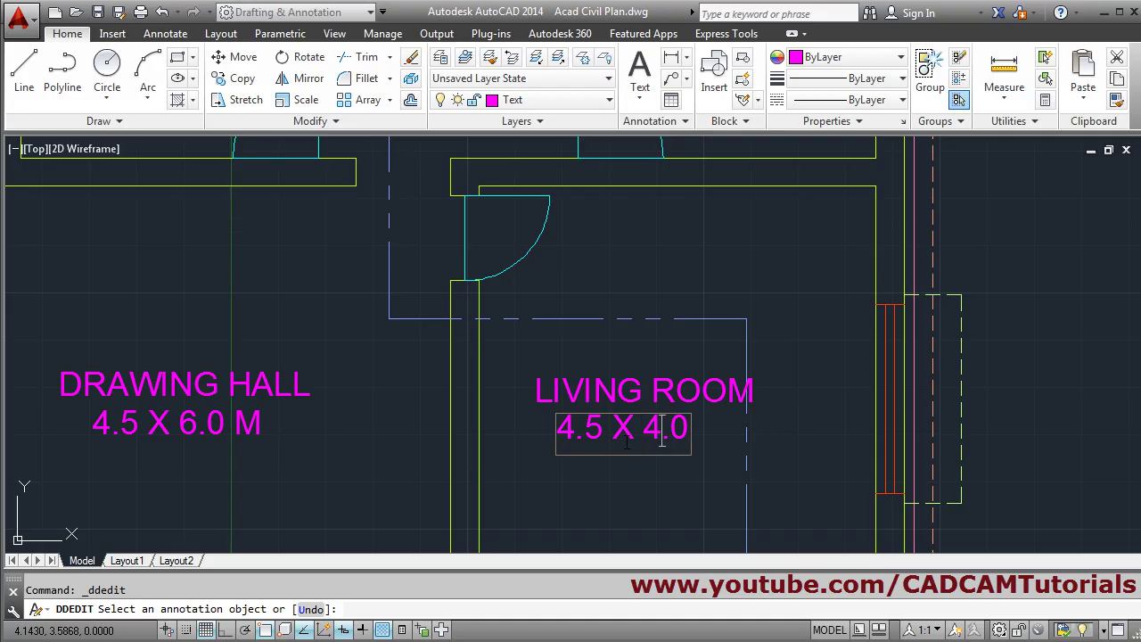
pyautogui.press('Delete')
pyautogui.write('2 M')
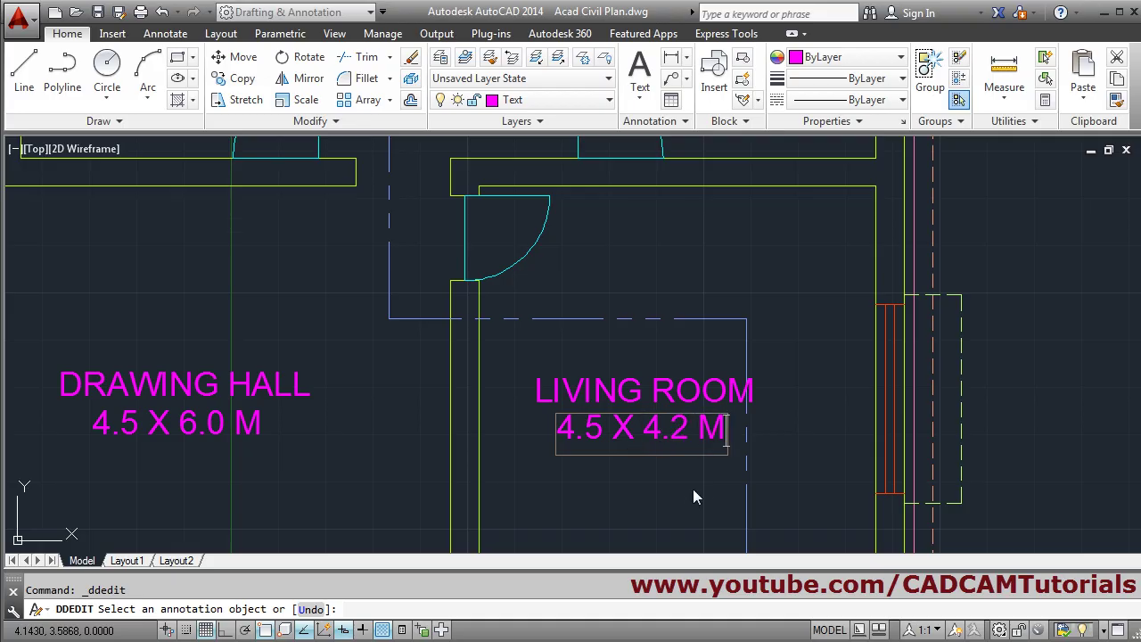
pyautogui.click(695, 498)
# - Change the upper-right room's BED ROOM line to KITCHEN, checking the room name in the reference floor plan PDF
pyautogui.scroll(-2, 682, 410)
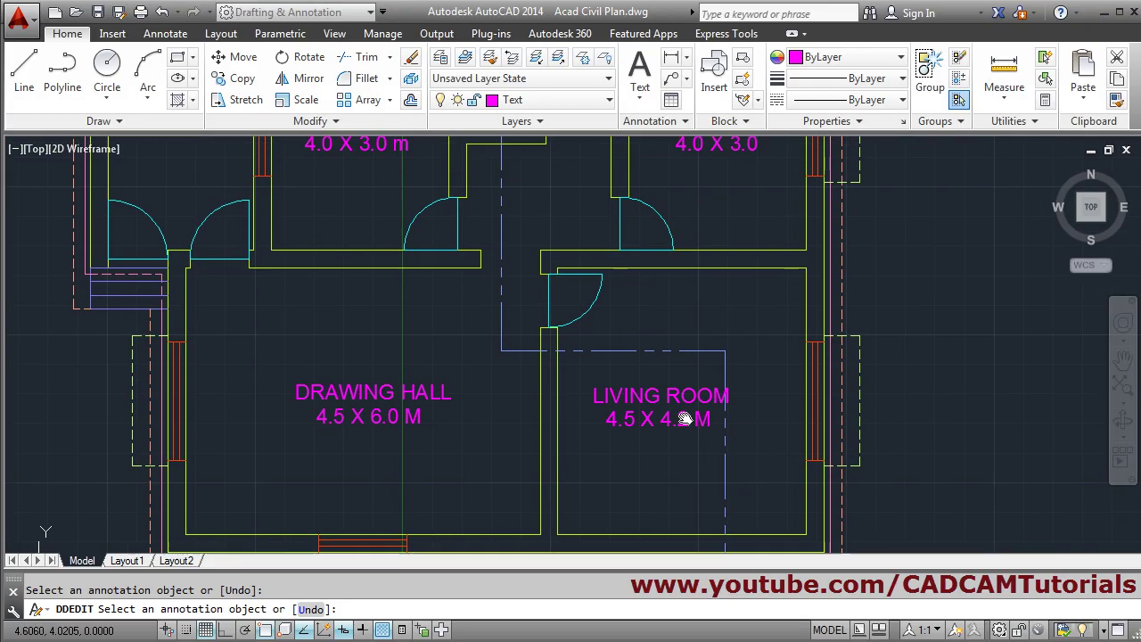
pyautogui.moveTo(683, 419); pyautogui.dragTo(697, 467, button='middle')
pyautogui.scroll(-2, 701, 425)
pyautogui.moveTo(701, 425)
pyautogui.mouseDown(button='middle')
pyautogui.moveTo(630, 491)
pyautogui.moveTo(610, 494)
pyautogui.mouseUp(button='middle')
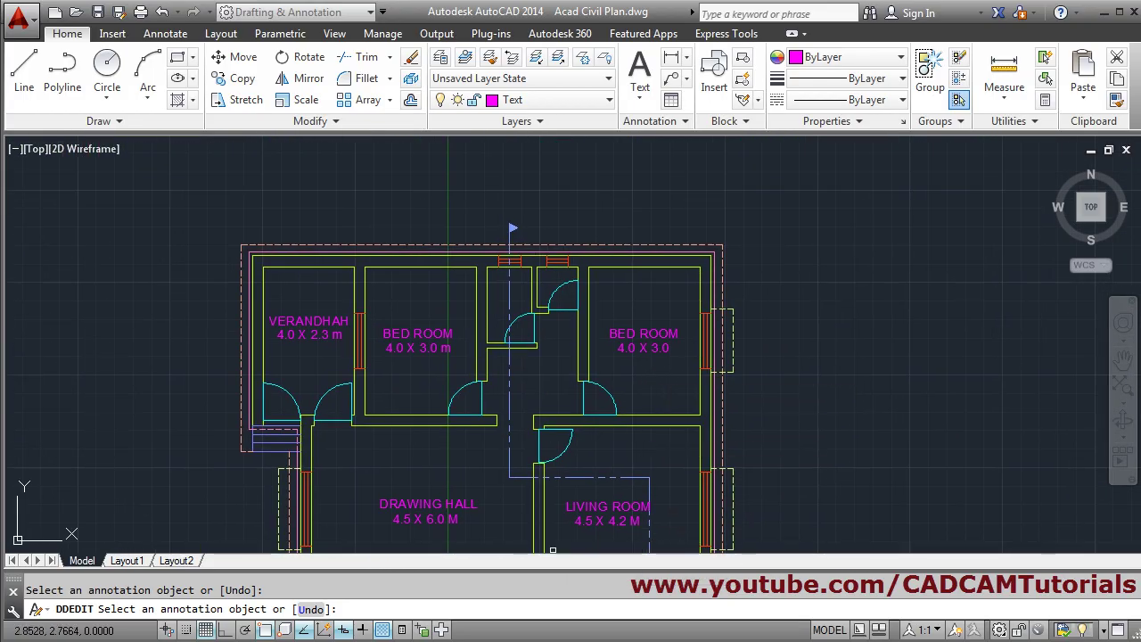
pyautogui.hotkey('alt', 'Tab')
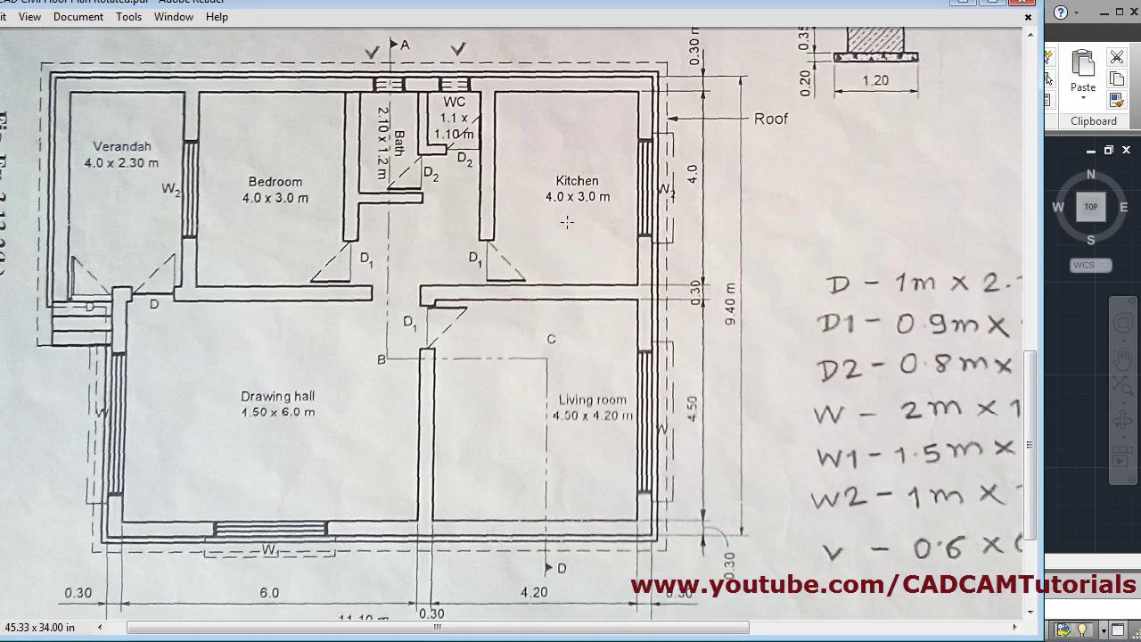
pyautogui.click(965, 3)
pyautogui.scroll(3, 667, 348)
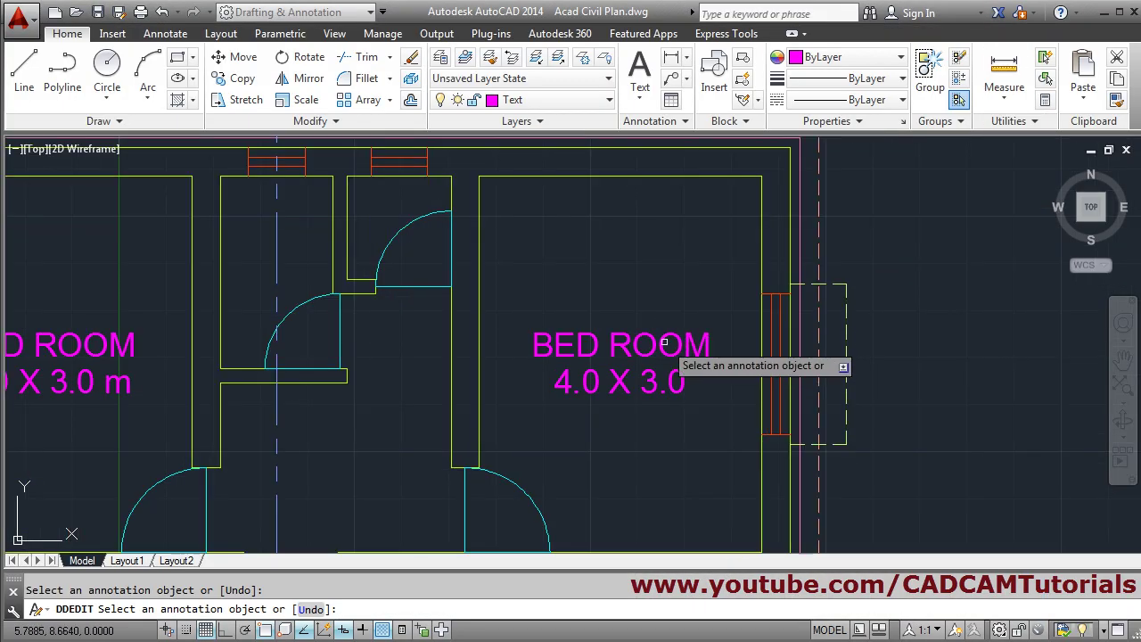
pyautogui.click(579, 346)
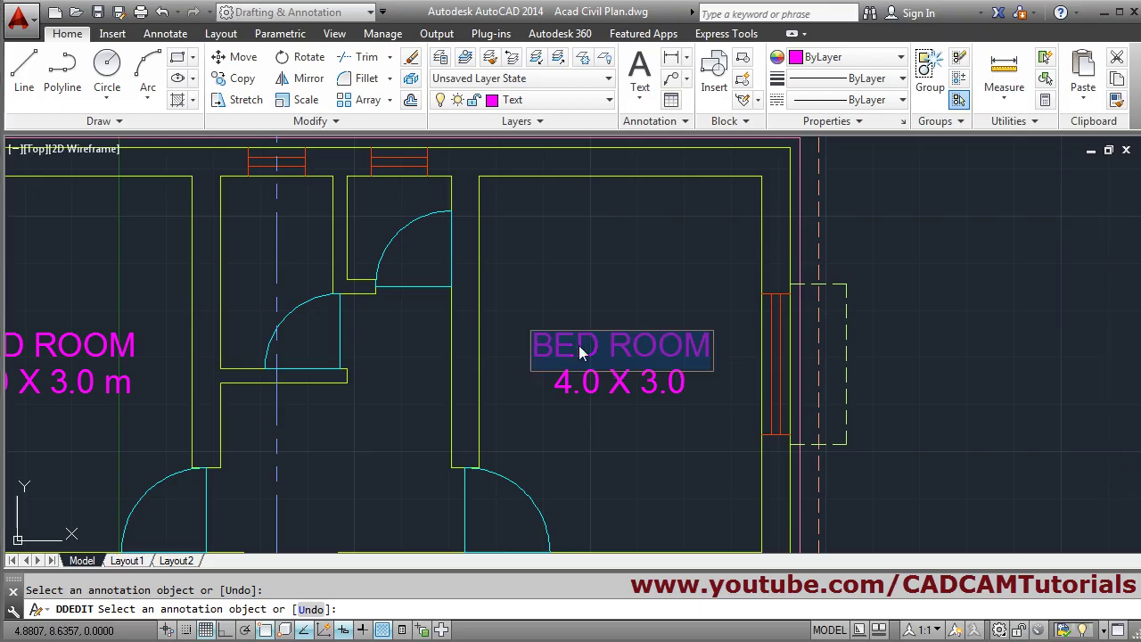
pyautogui.press('Home')
pyautogui.press('Delete')
pyautogui.press('Delete')
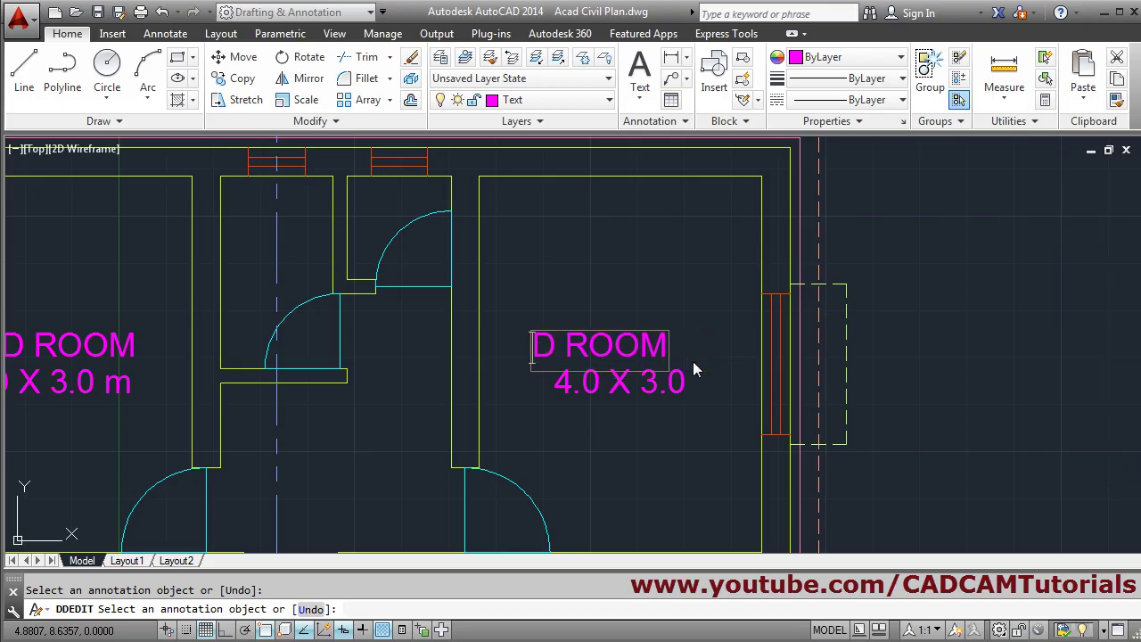
pyautogui.press('Delete')
pyautogui.press('Delete')
pyautogui.press('Delete')
pyautogui.press('Delete')
pyautogui.press('Delete')
pyautogui.press('Delete')
pyautogui.write('k')
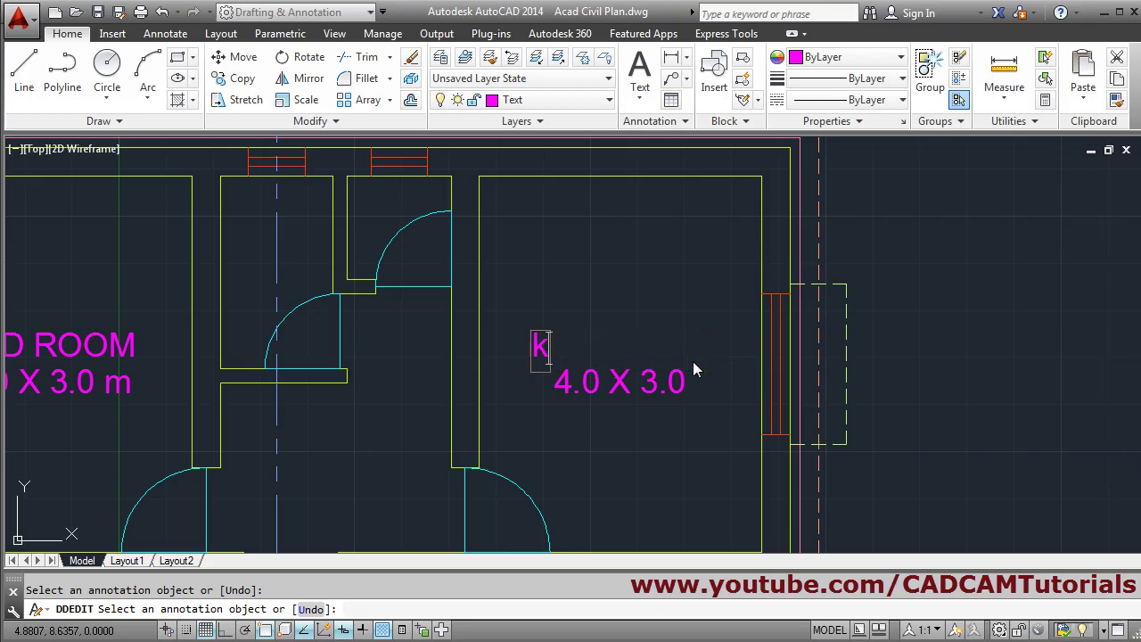
pyautogui.press('BackSpace')
pyautogui.write('k')
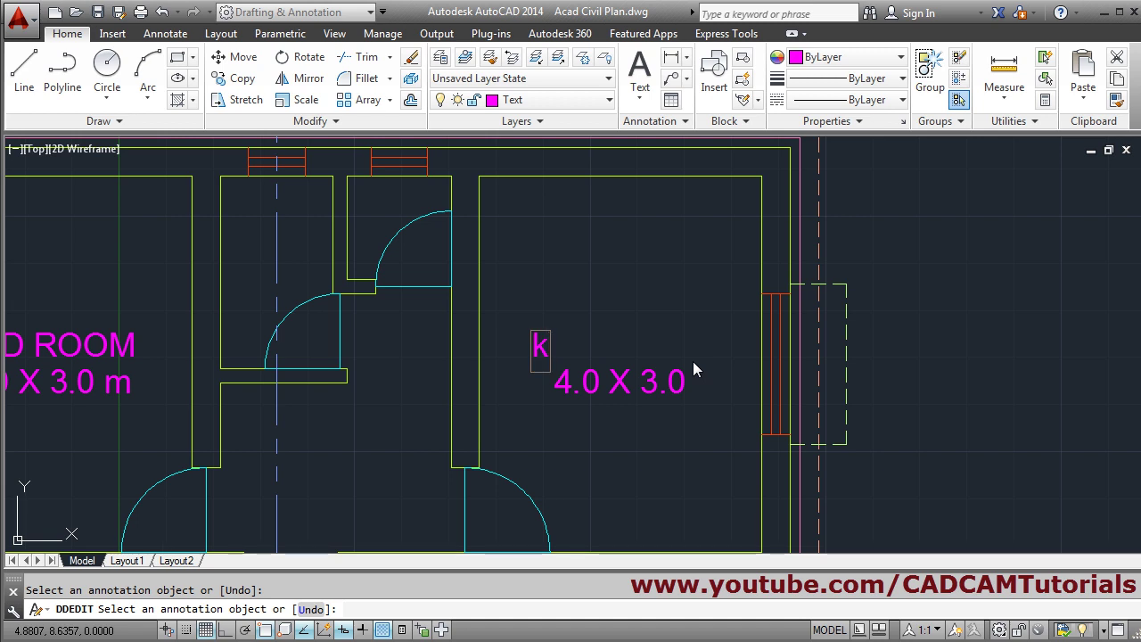
pyautogui.press('BackSpace')
pyautogui.write('KIT')
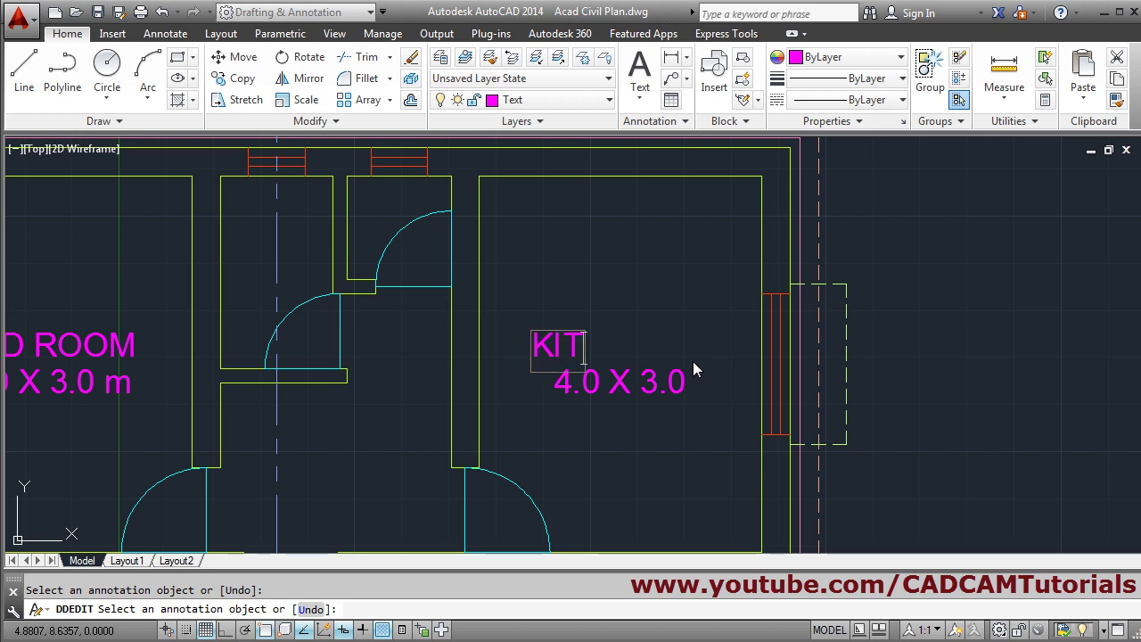
pyautogui.write('CHEN')
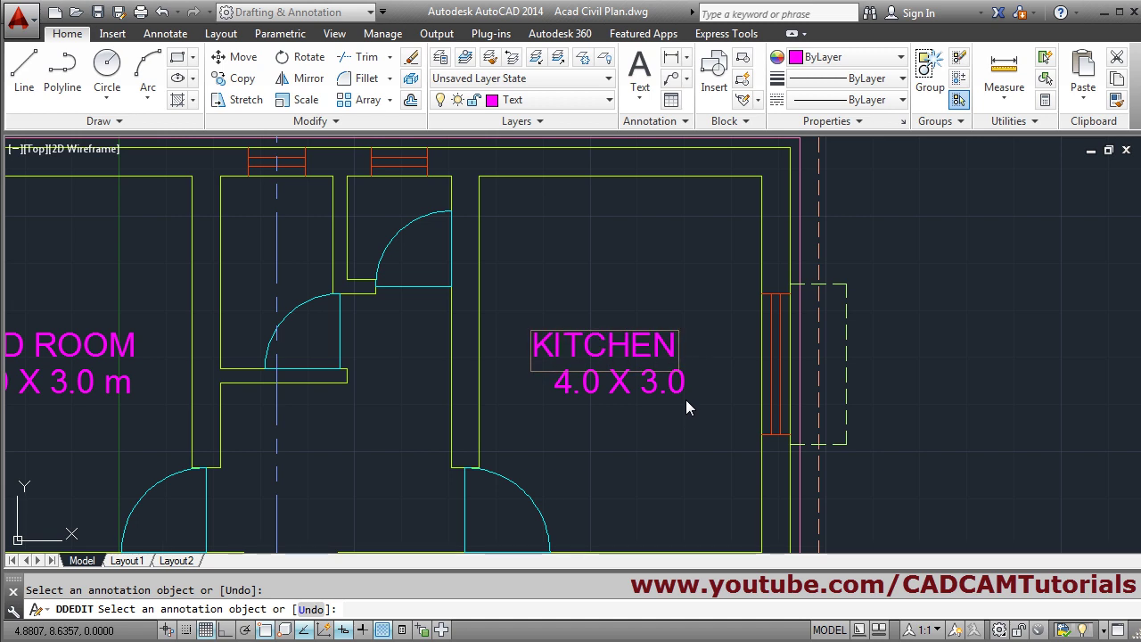
pyautogui.press('Return')
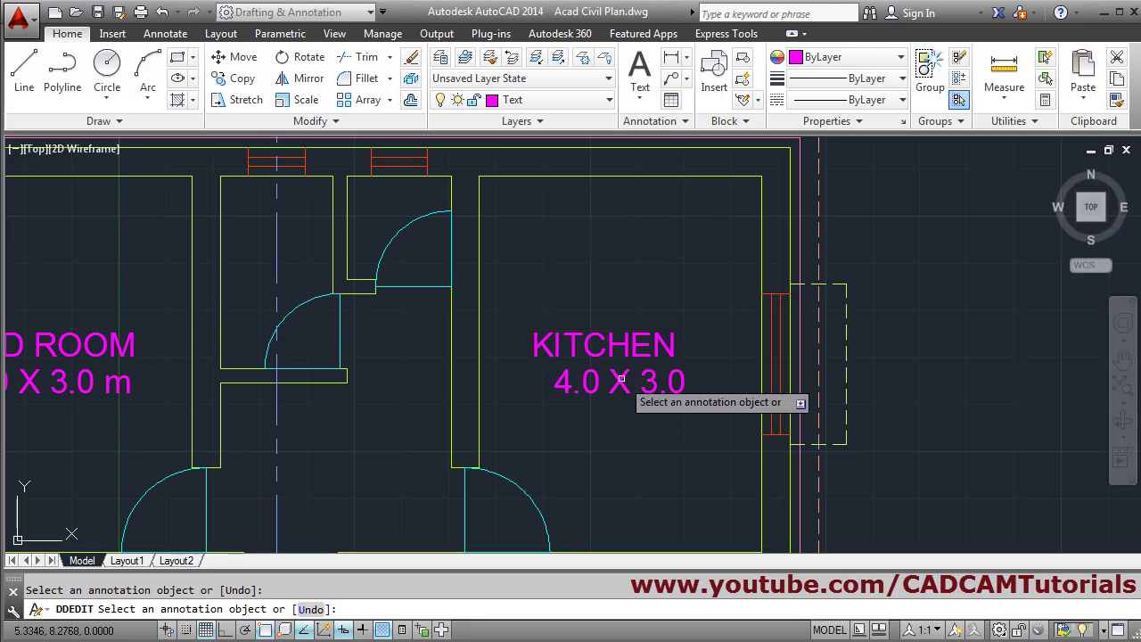
# - Add the unit M to the size line beneath KITCHEN so it reads 4.0 X 3.0 M, and end the text editing
pyautogui.click(621, 378)
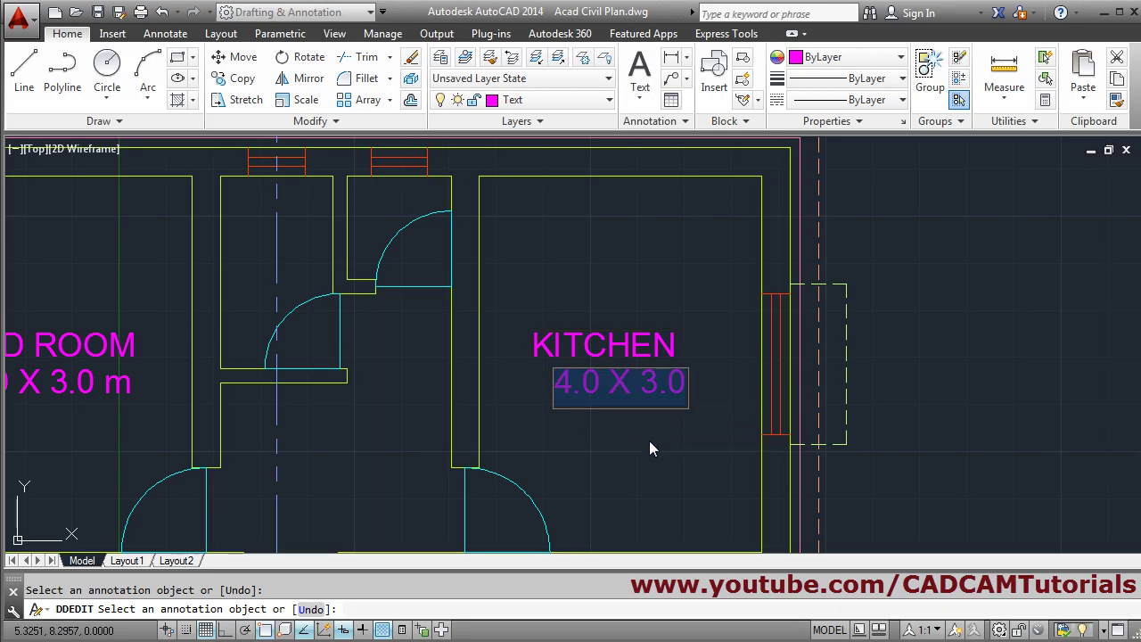
pyautogui.press('End')
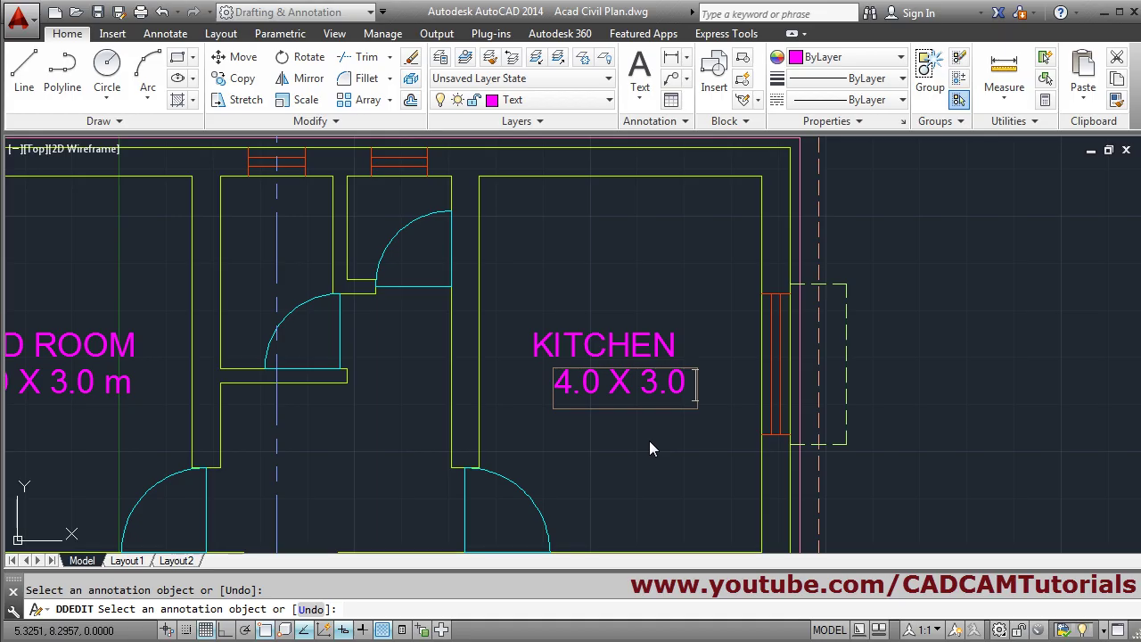
pyautogui.write('M')
pyautogui.press('Return')
pyautogui.press('Return')
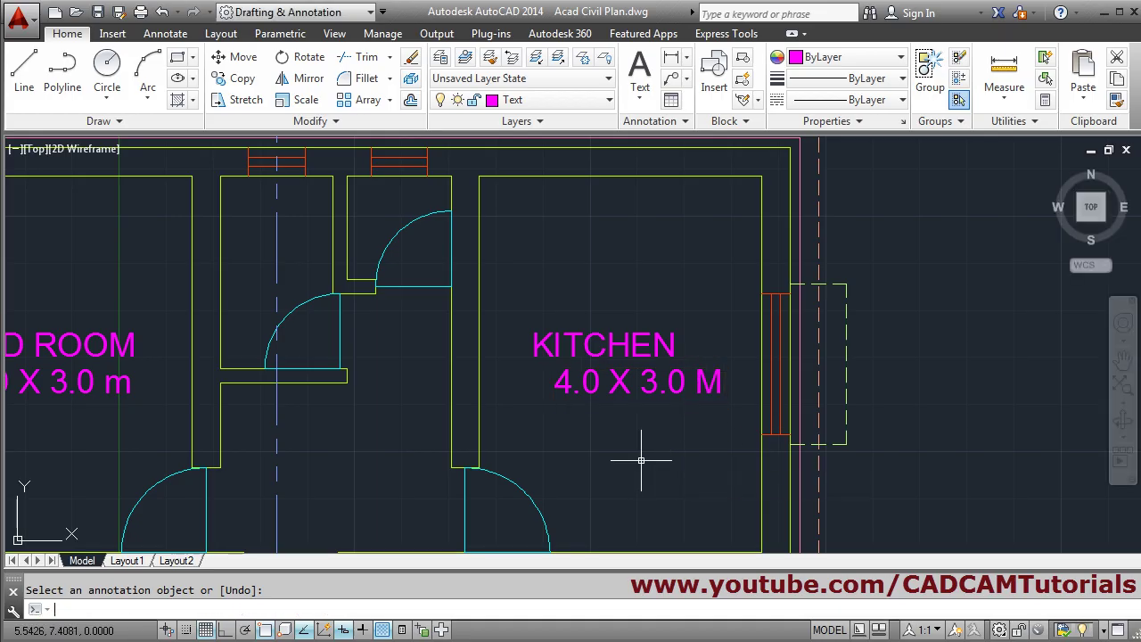
# - Move the KITCHEN line slightly right and up above its 4.0 X 3.0 M size line
pyautogui.click(243, 57)
pyautogui.click(637, 343)
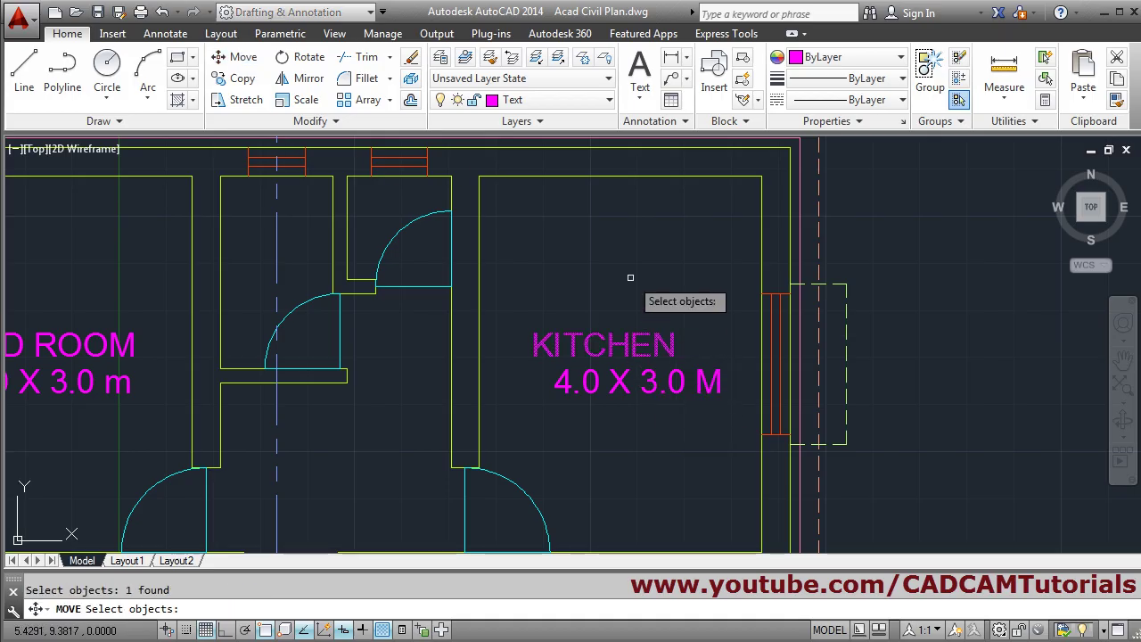
pyautogui.press('Return')
pyautogui.click(623, 273)
pyautogui.click(623, 261)
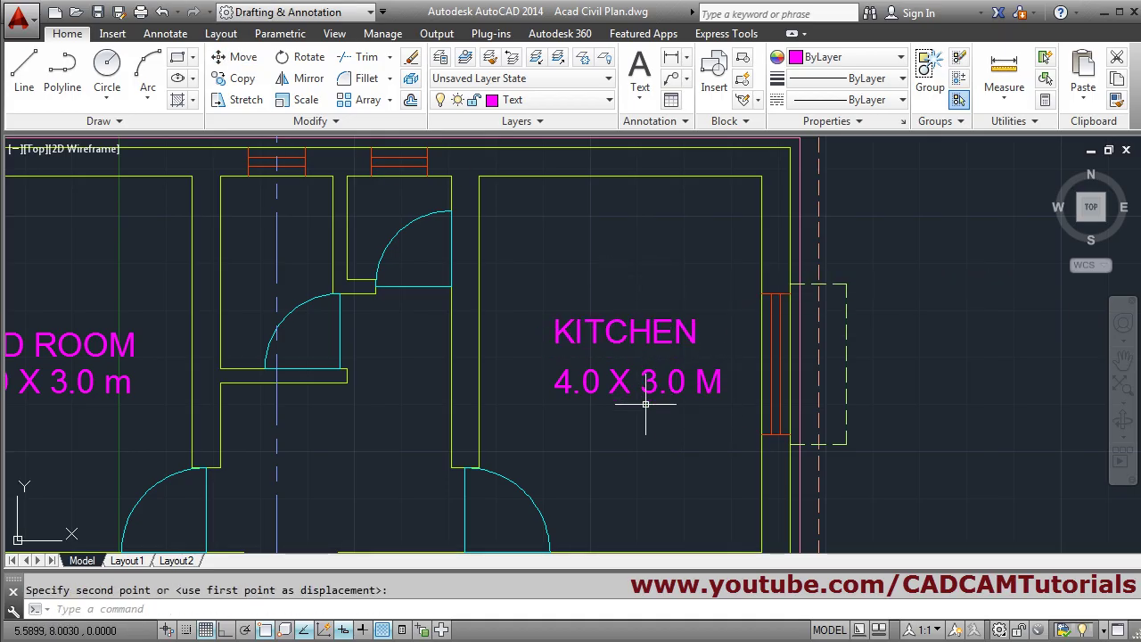
# - Move the 4.0 X 3.0 M line slightly up and left so it sits centred beneath KITCHEN
pyautogui.press('Return')
pyautogui.click(649, 402)
pyautogui.press('Return')
pyautogui.click(654, 475)
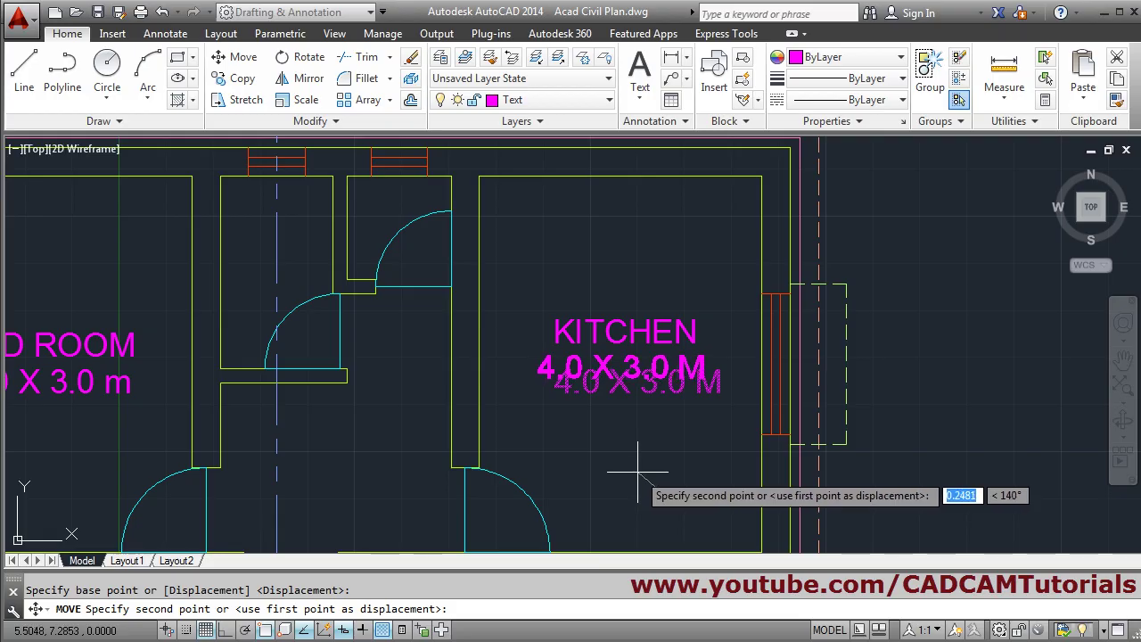
pyautogui.click(636, 474)
# - Check the remaining rooms in the reference floor plan PDF, and copy the two-line KITCHEN label into the WC and the bath
pyautogui.scroll(-2, 704, 321)
pyautogui.scroll(-2, 700, 364)
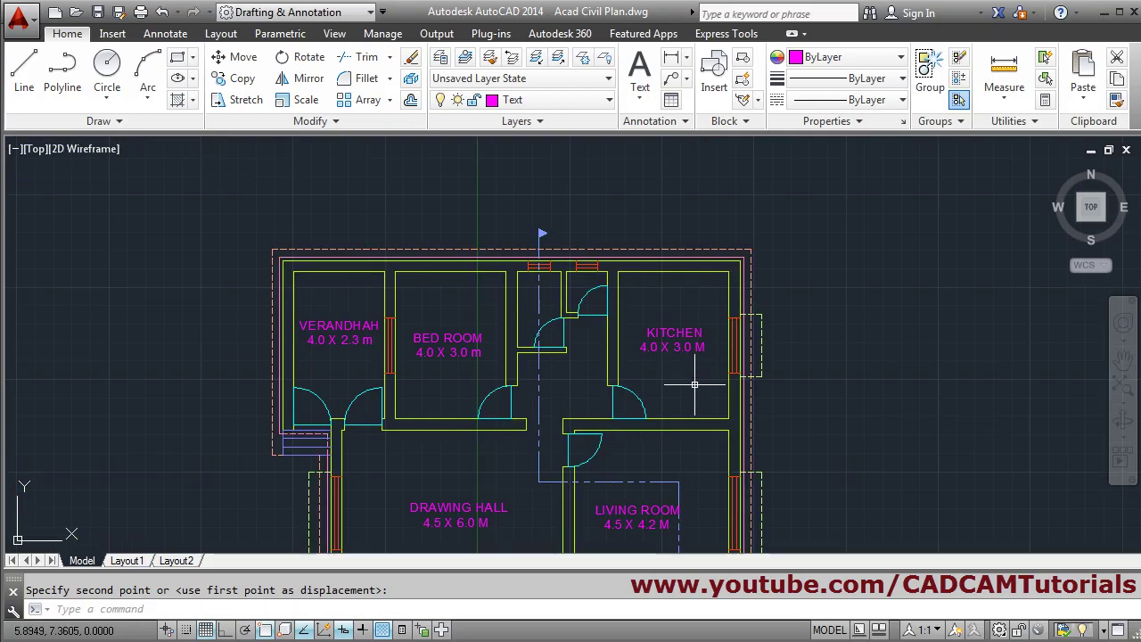
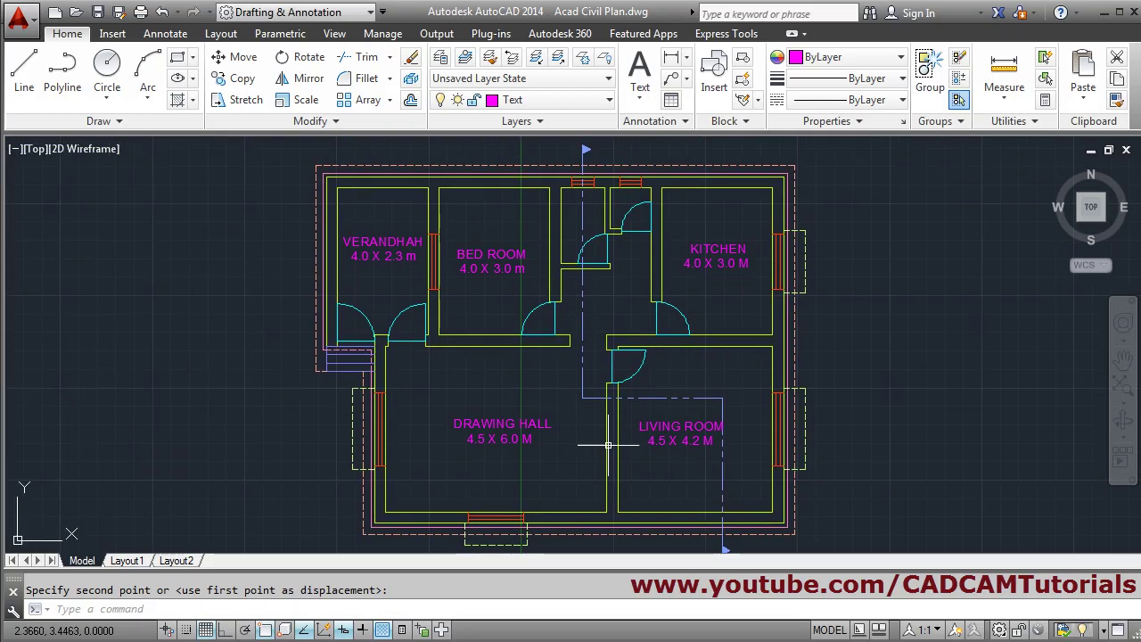
pyautogui.hotkey('alt', 'Tab')
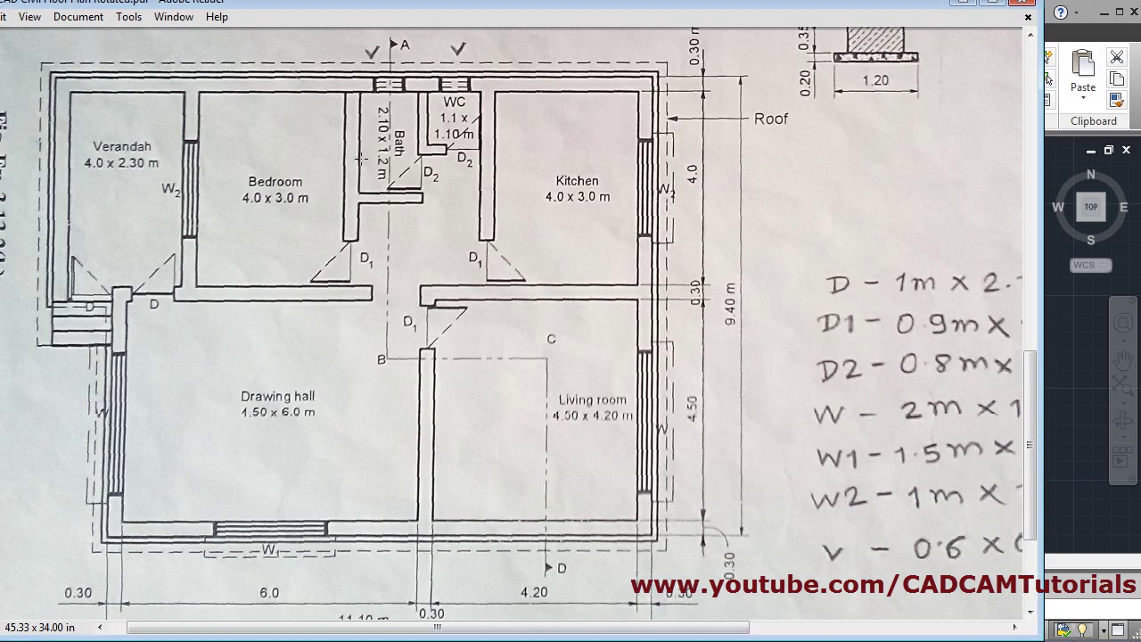
pyautogui.click(962, 7)
pyautogui.scroll(5, 688, 211)
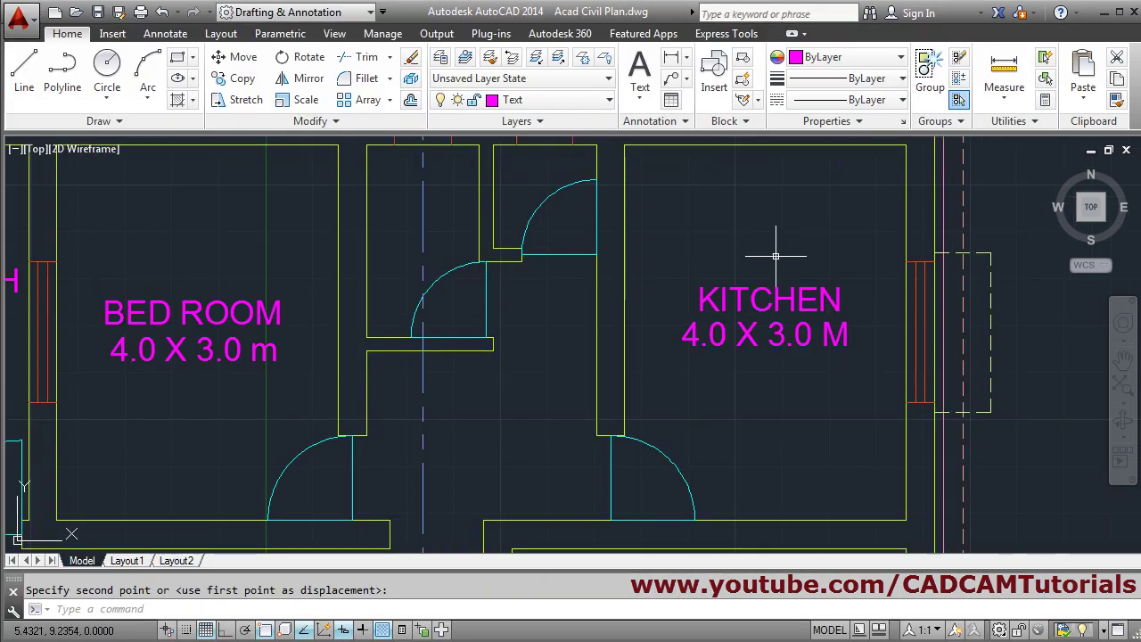
pyautogui.click(234, 78)
pyautogui.click(738, 379)
pyautogui.click(755, 417)
pyautogui.press('Return')
pyautogui.click(745, 399)
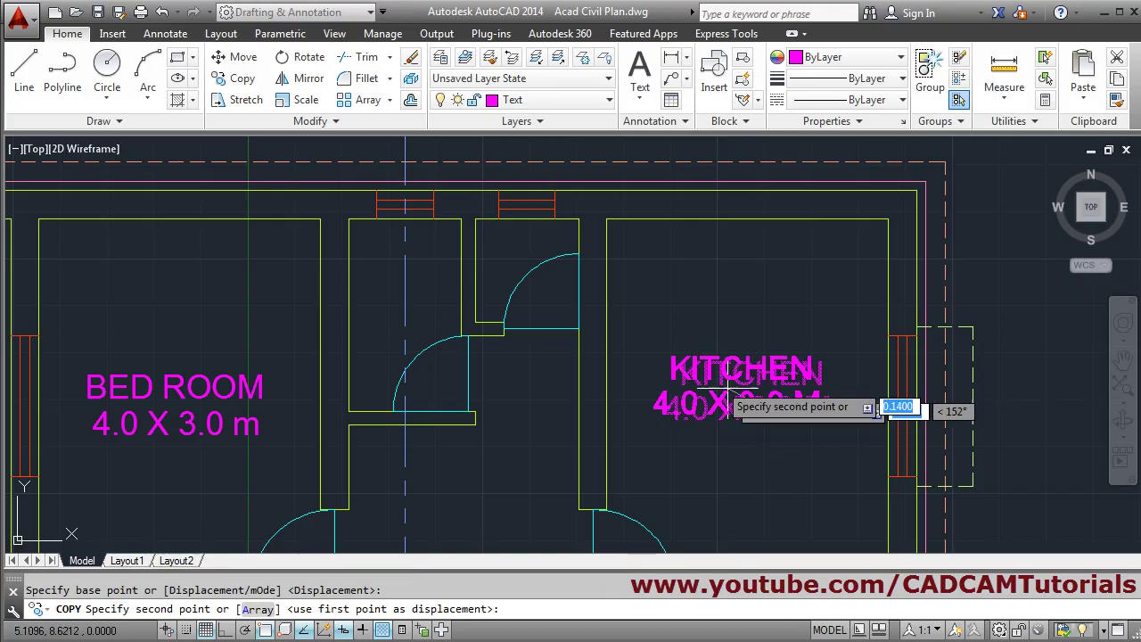
pyautogui.click(526, 278)
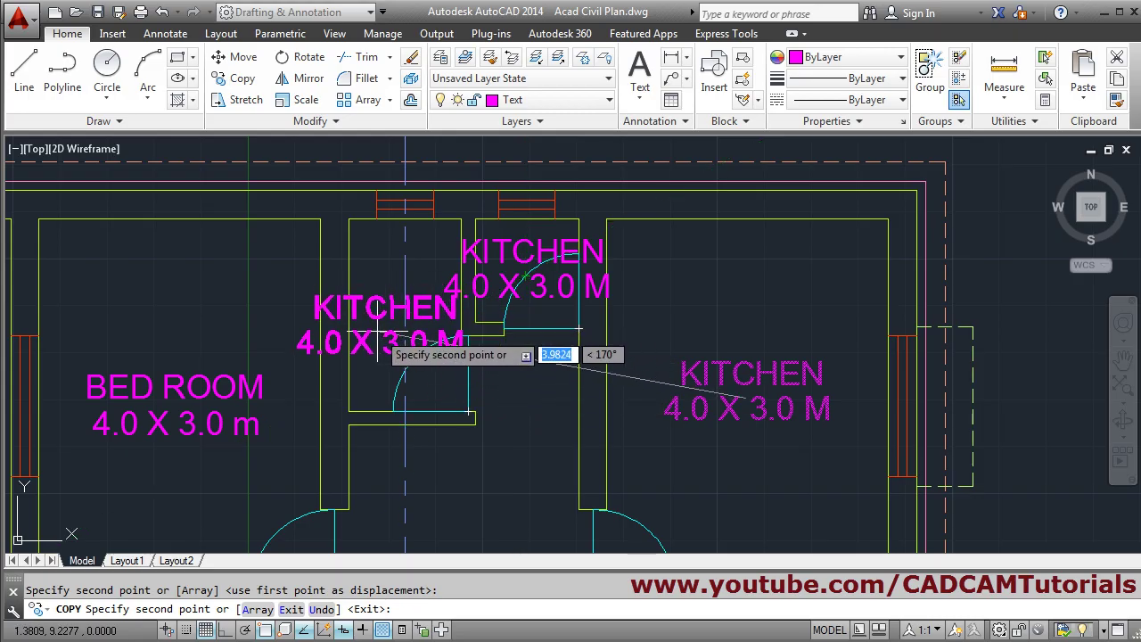
pyautogui.click(379, 337)
pyautogui.press('Return')
# - Change the copied KITCHEN line in the small room beside the kitchen to WC
pyautogui.scroll(2, 573, 226)
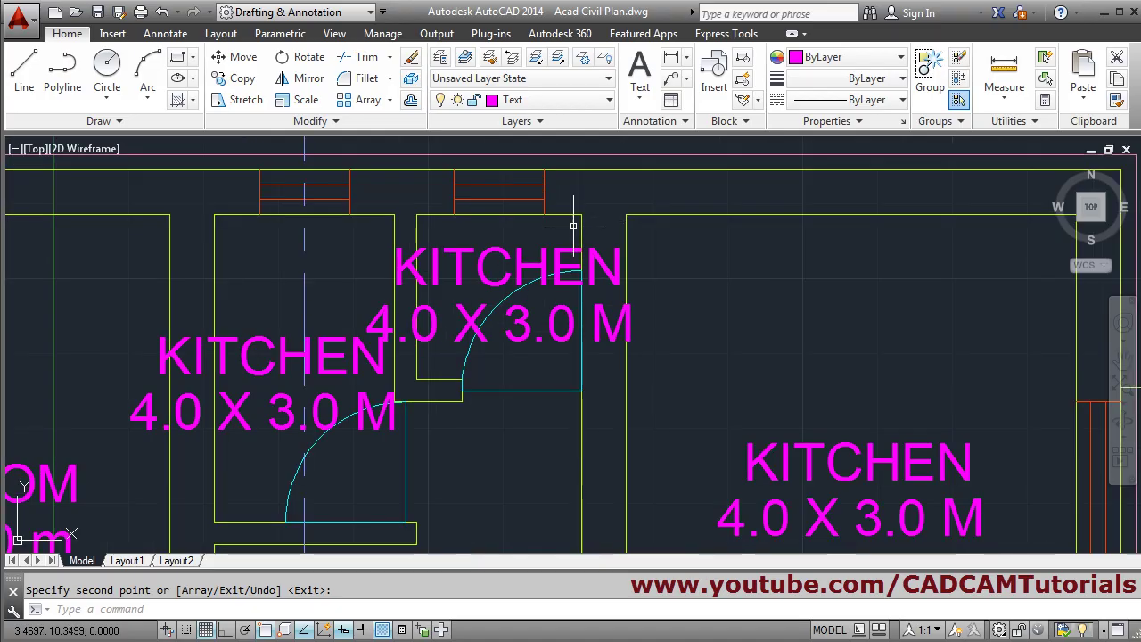
pyautogui.scroll(2, 574, 226)
pyautogui.doubleClick(453, 308)
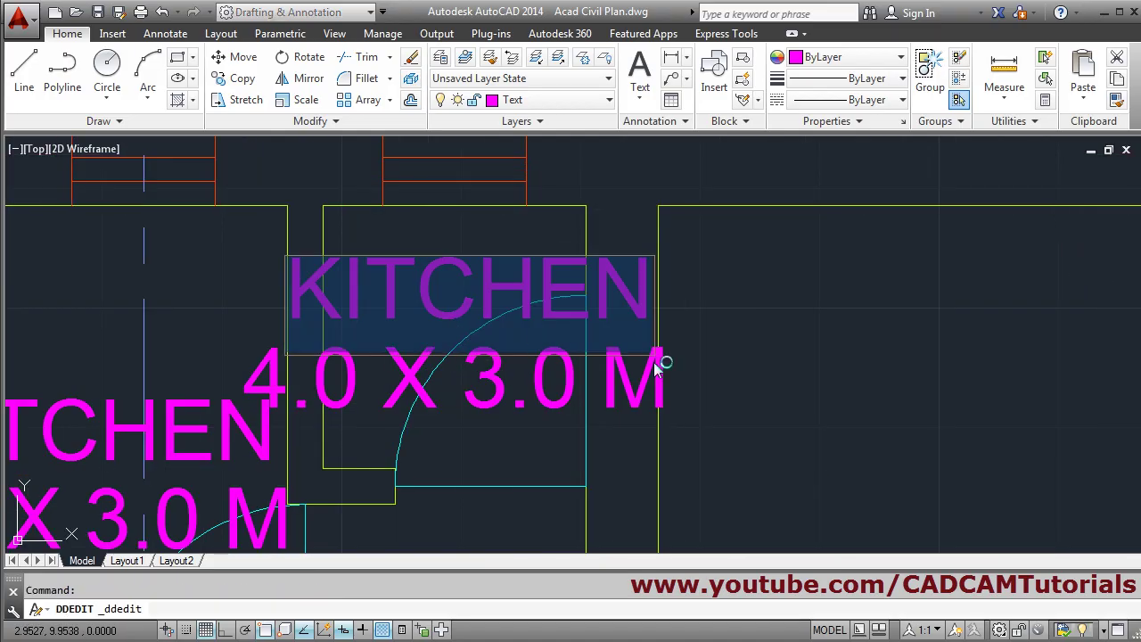
pyautogui.write('WC')
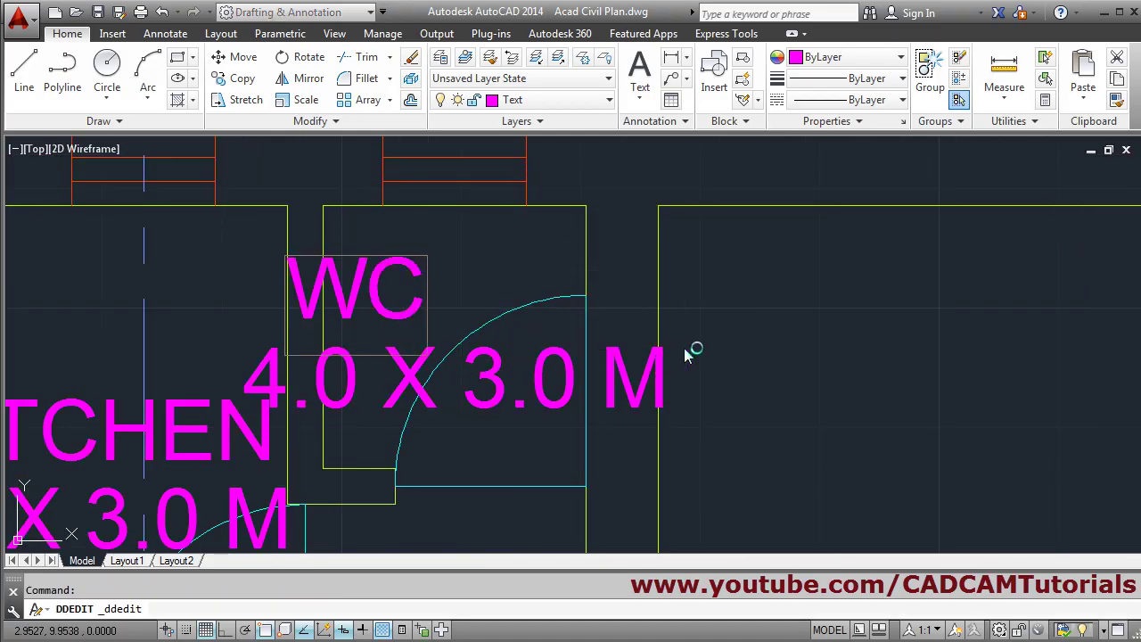
pyautogui.click(829, 406)
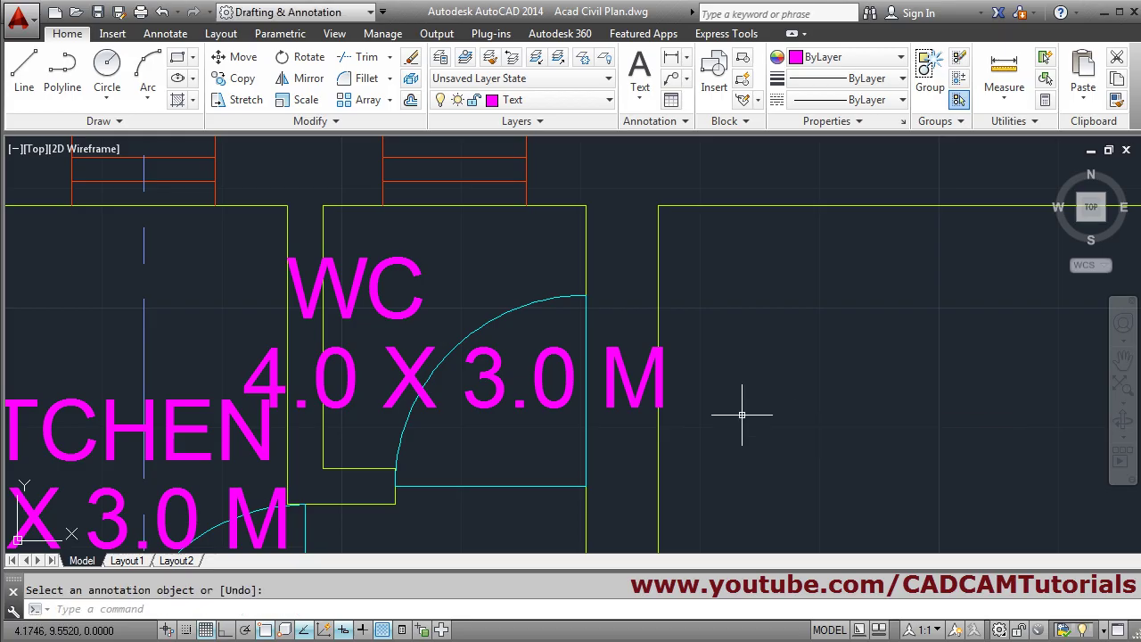
# - Move the WC line right and slightly up so it sits centred near the small room's upper wall
pyautogui.click(234, 56)
pyautogui.click(392, 300)
pyautogui.press('Return')
pyautogui.click(389, 302)
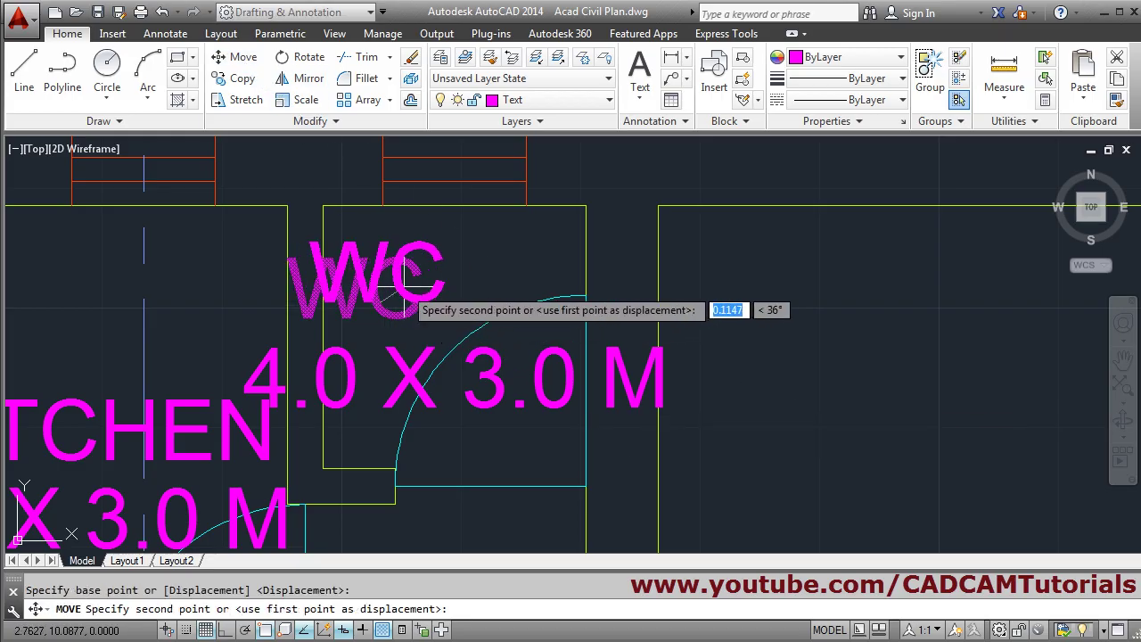
pyautogui.click(487, 281)
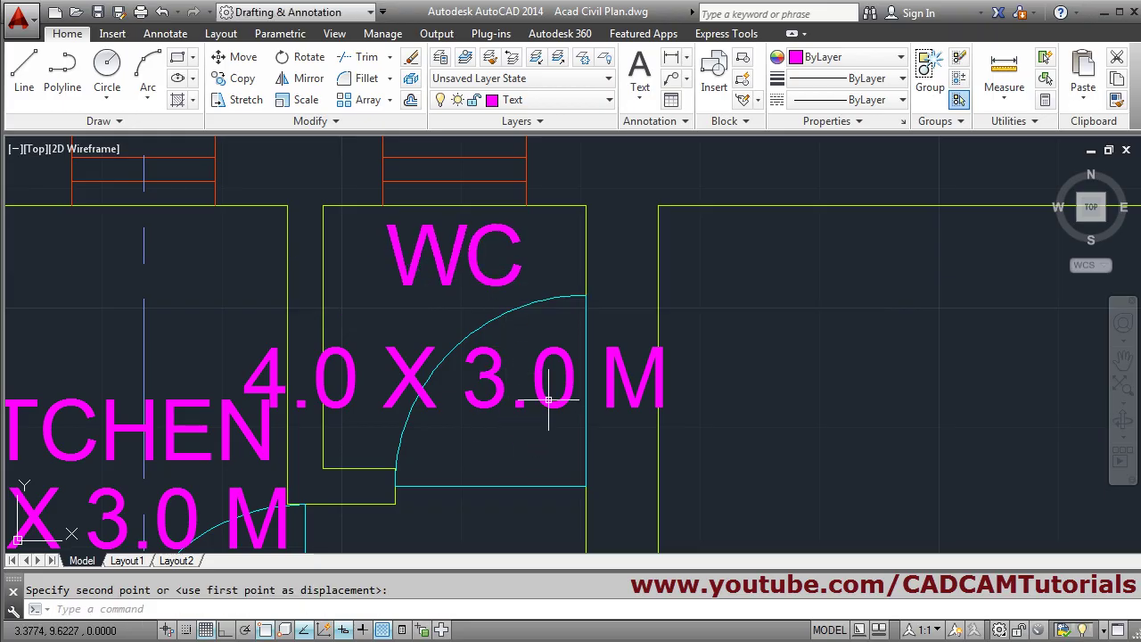
# - Change the size line beneath WC to 1.1X1.1M and check the label's layout in the reference floor plan PDF
pyautogui.scroll(-2, 548, 400)
pyautogui.scroll(2, 446, 387)
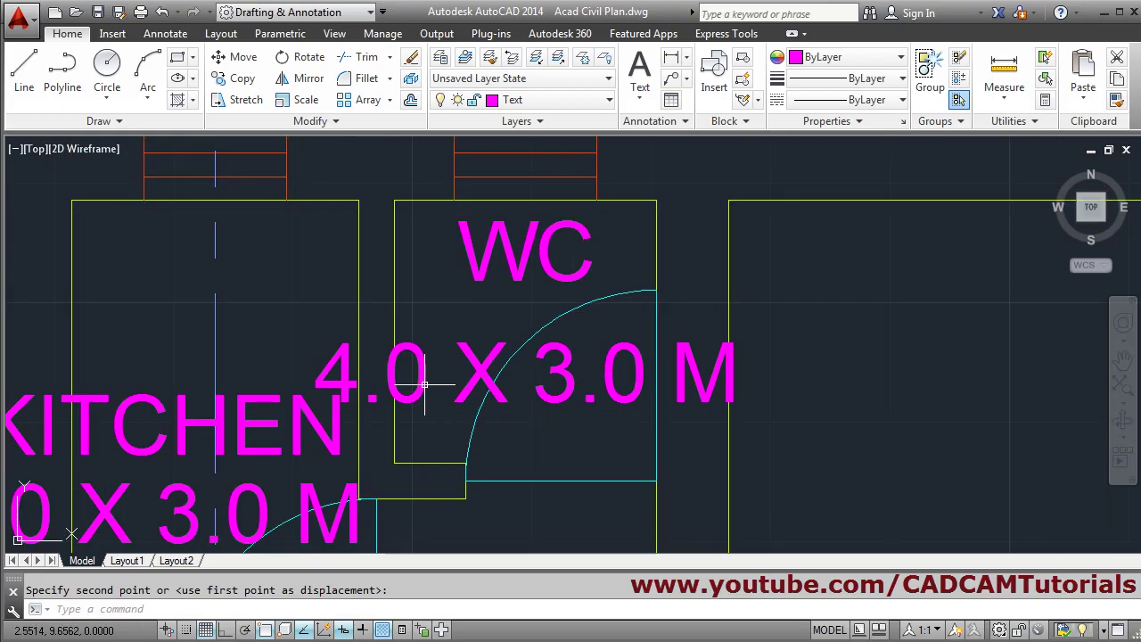
pyautogui.doubleClick(424, 385)
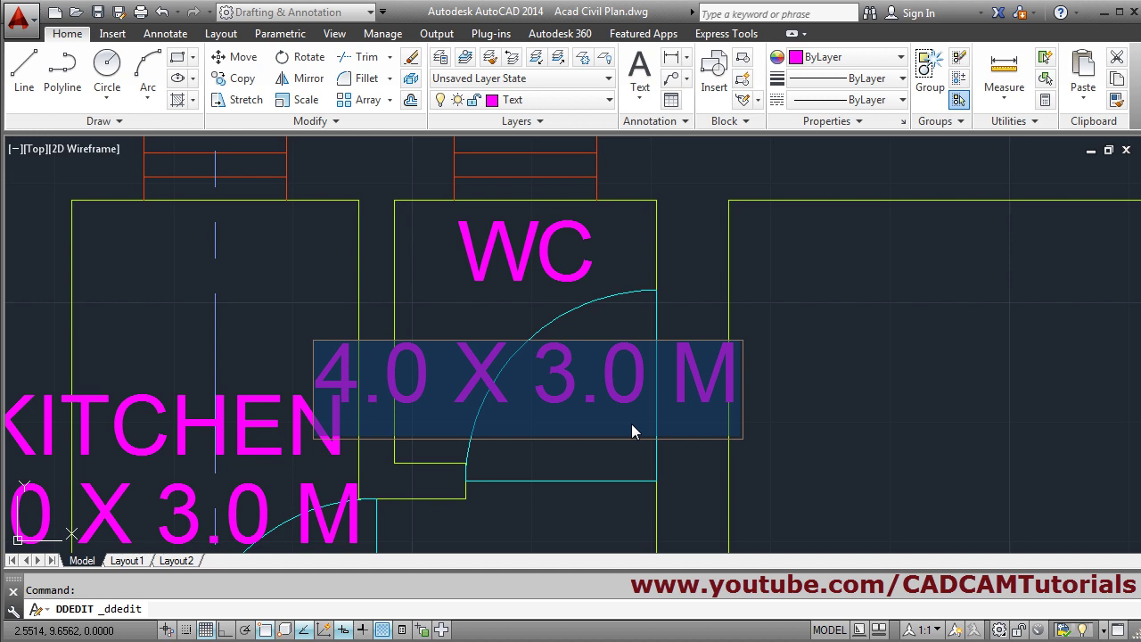
pyautogui.write('1.1X1.1')
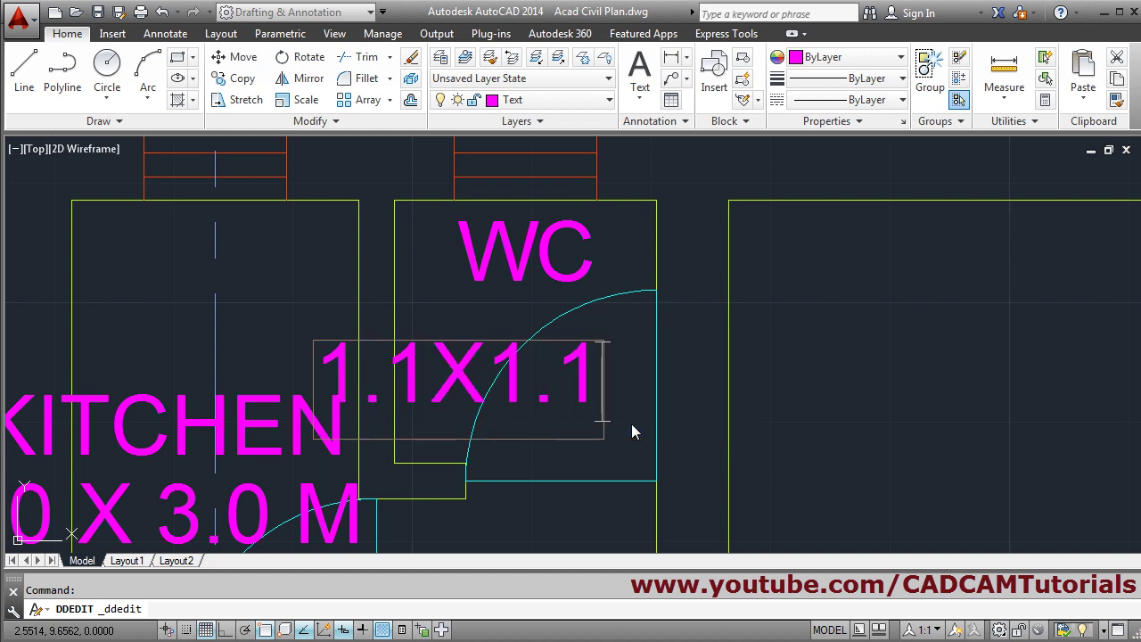
pyautogui.write('M')
pyautogui.click(882, 384)
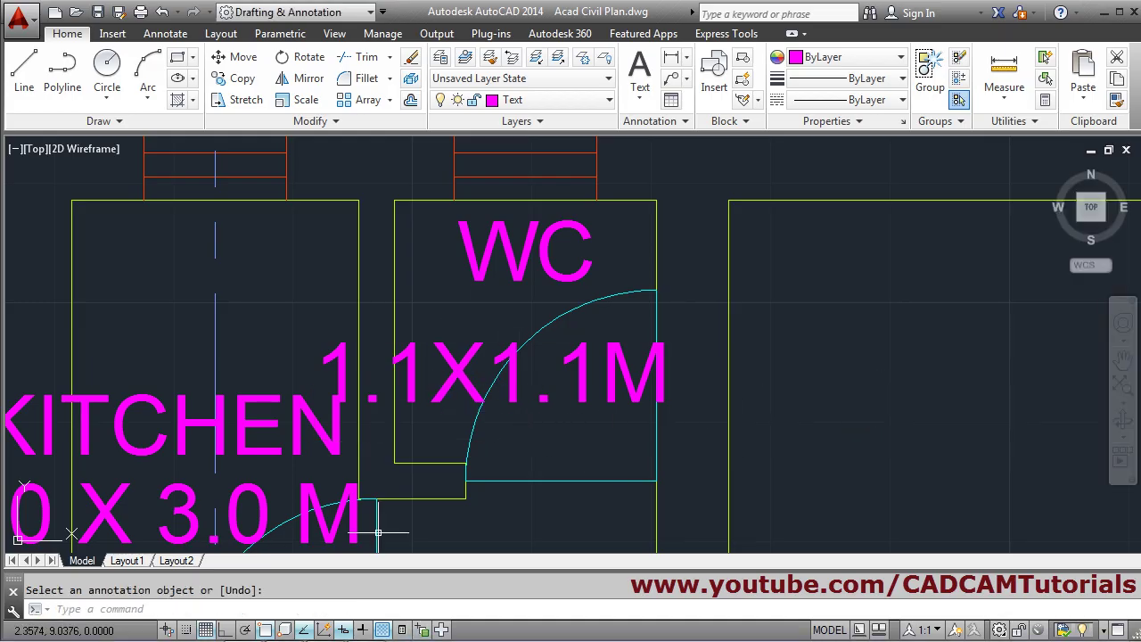
pyautogui.hotkey('alt', 'Tab')
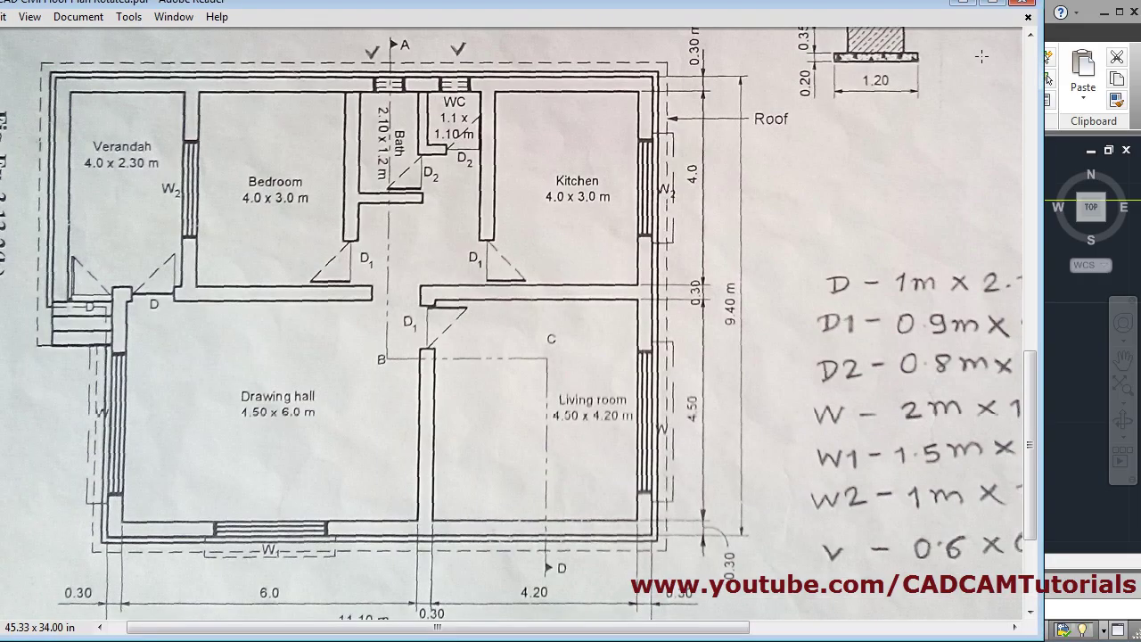
pyautogui.hotkey('alt', 'Tab')
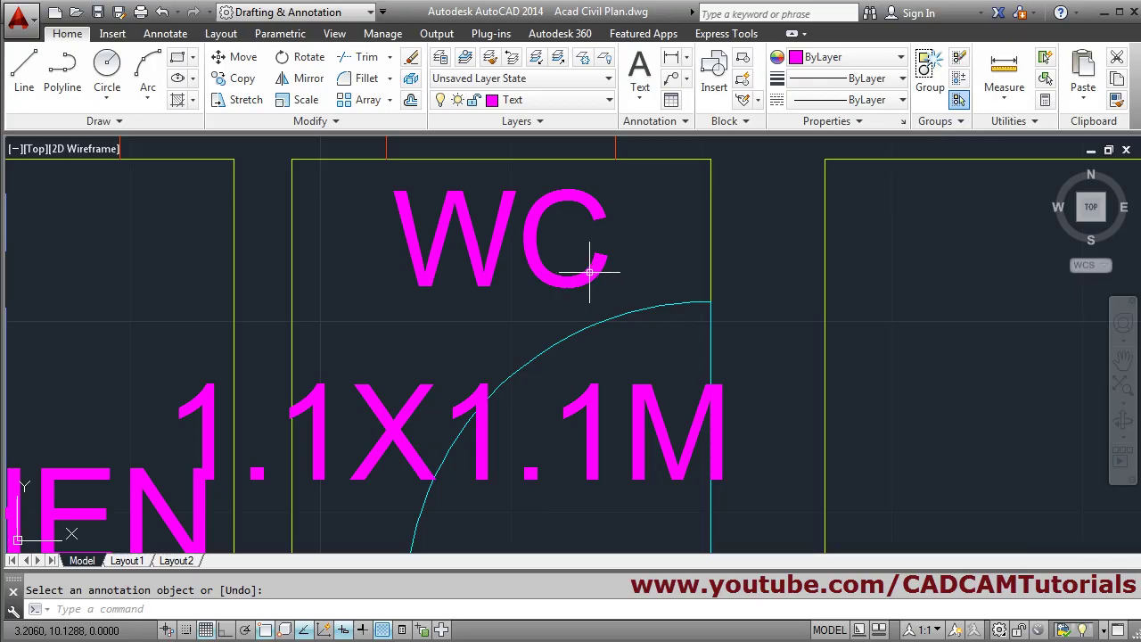
pyautogui.scroll(-1, 551, 405)
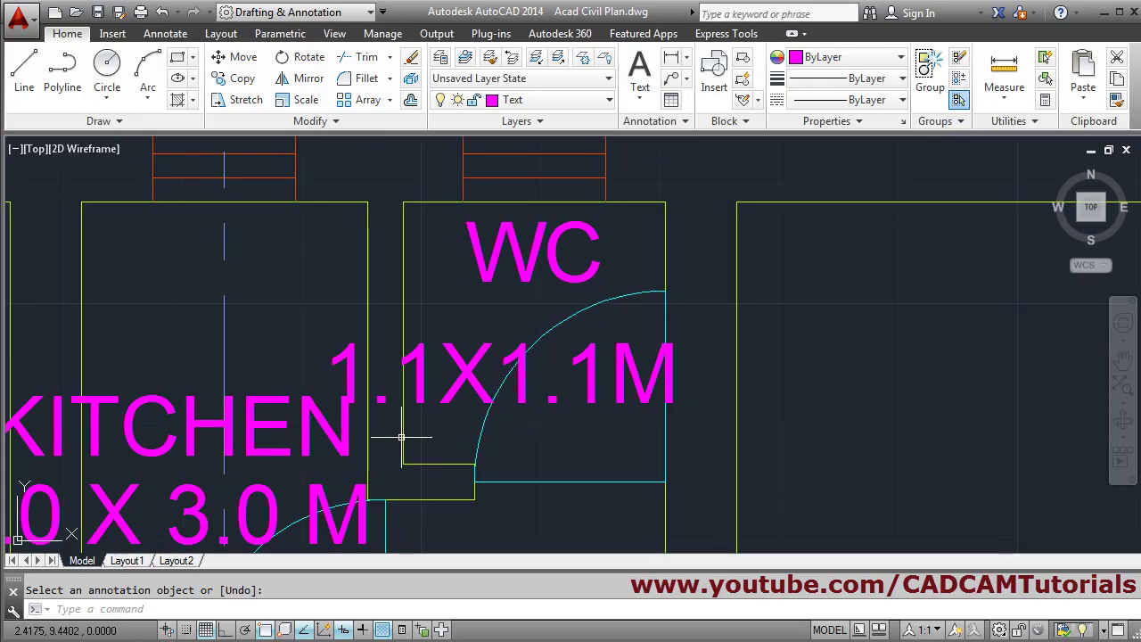
pyautogui.click(474, 367)
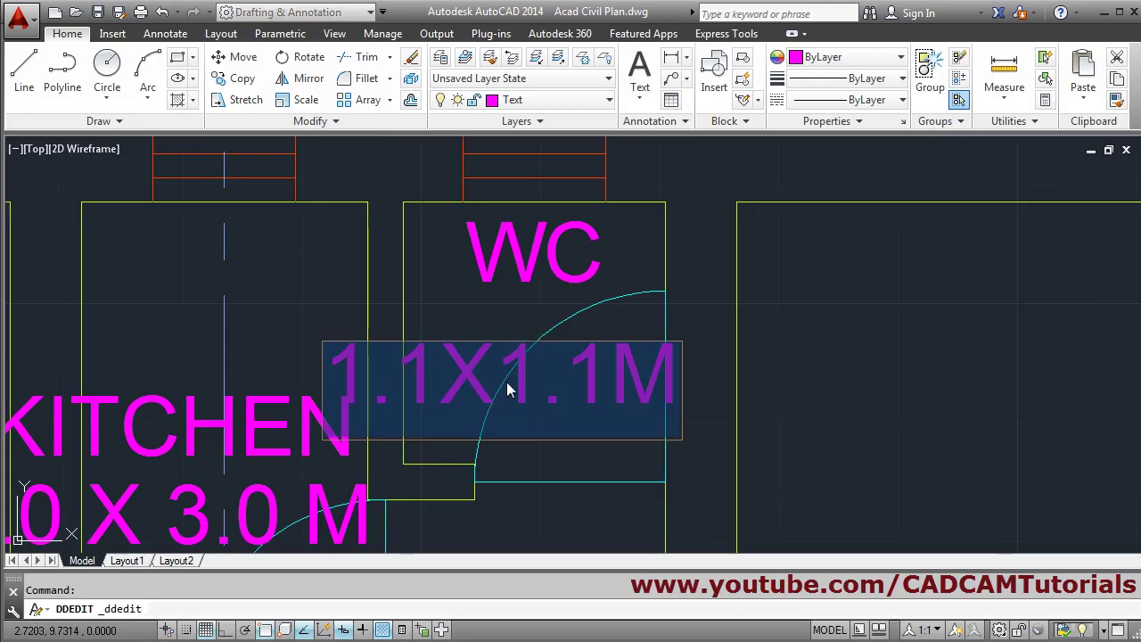
pyautogui.click(820, 459)
pyautogui.press('Escape')
# - Copy the 1.1X1.1M size line to a spot right of and slightly below the original, across the kitchen wall
pyautogui.moveTo(621, 378); pyautogui.dragTo(616, 312, button='middle')
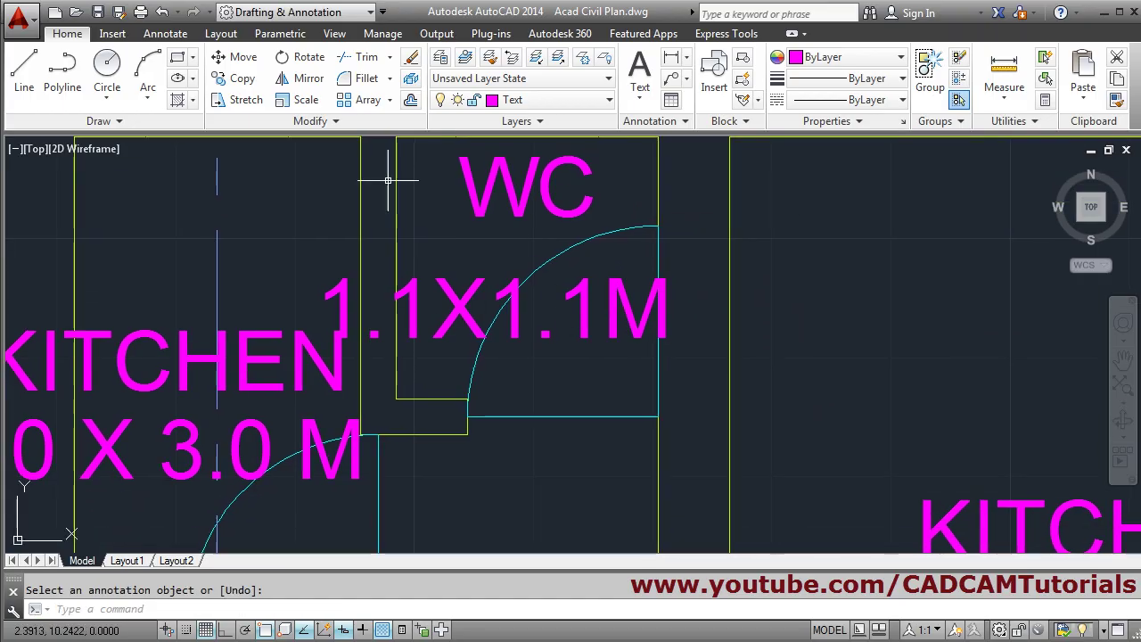
pyautogui.click(236, 80)
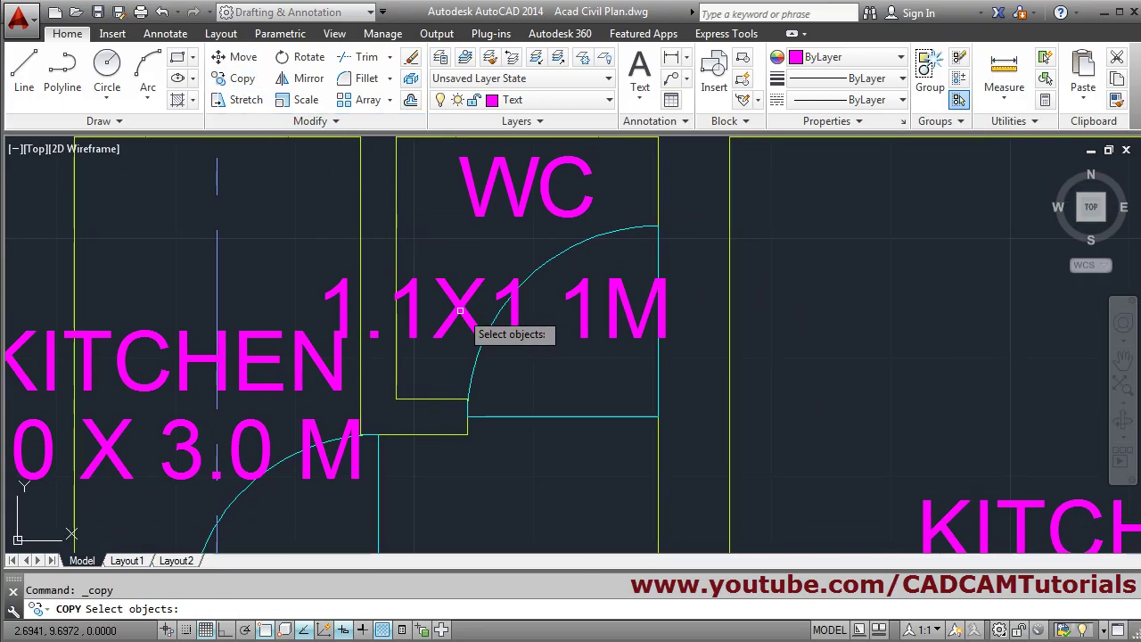
pyautogui.click(473, 321)
pyautogui.press('Return')
pyautogui.click(553, 379)
pyautogui.click(889, 452)
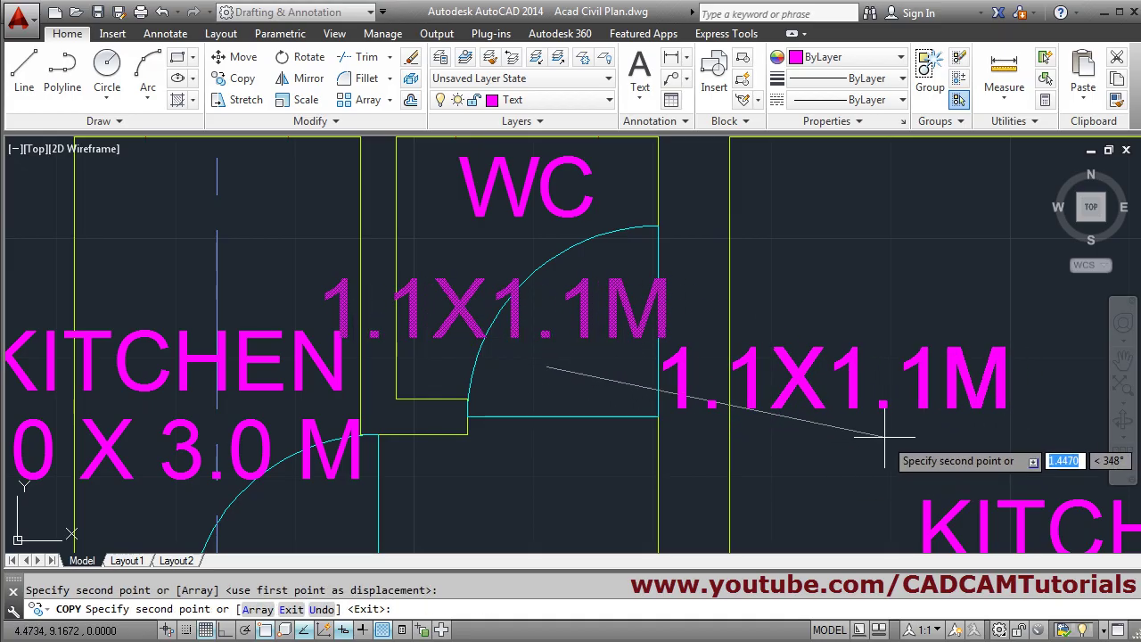
pyautogui.press('Escape')
# - Shorten the original size line beneath WC to 1.1 X and end the text editing
pyautogui.click(514, 314)
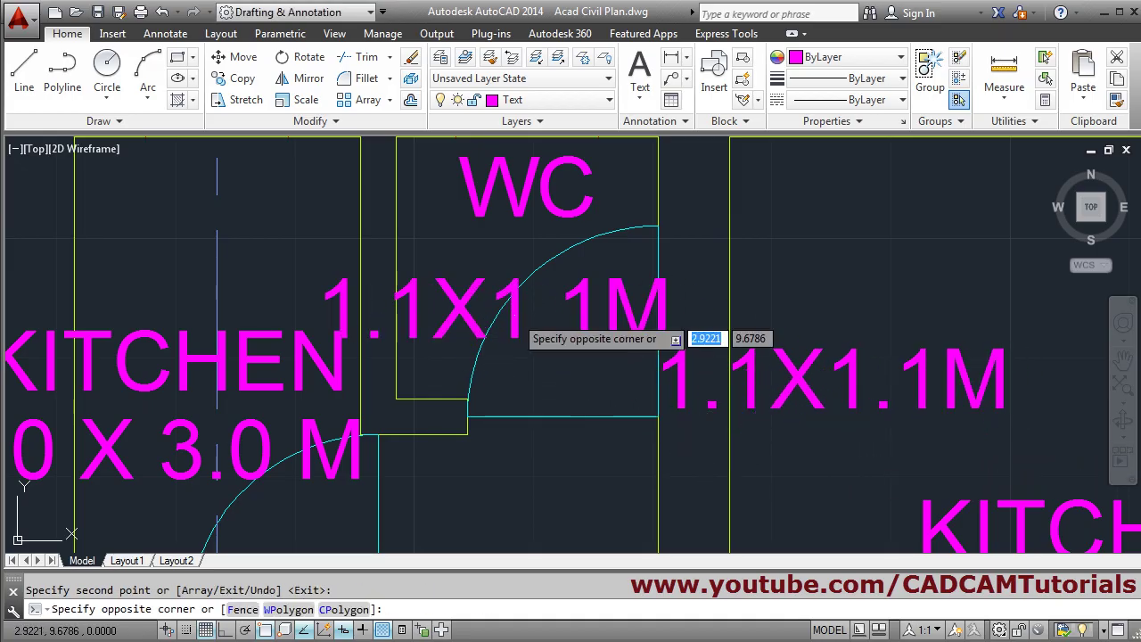
pyautogui.click(513, 318)
pyautogui.doubleClick(512, 319)
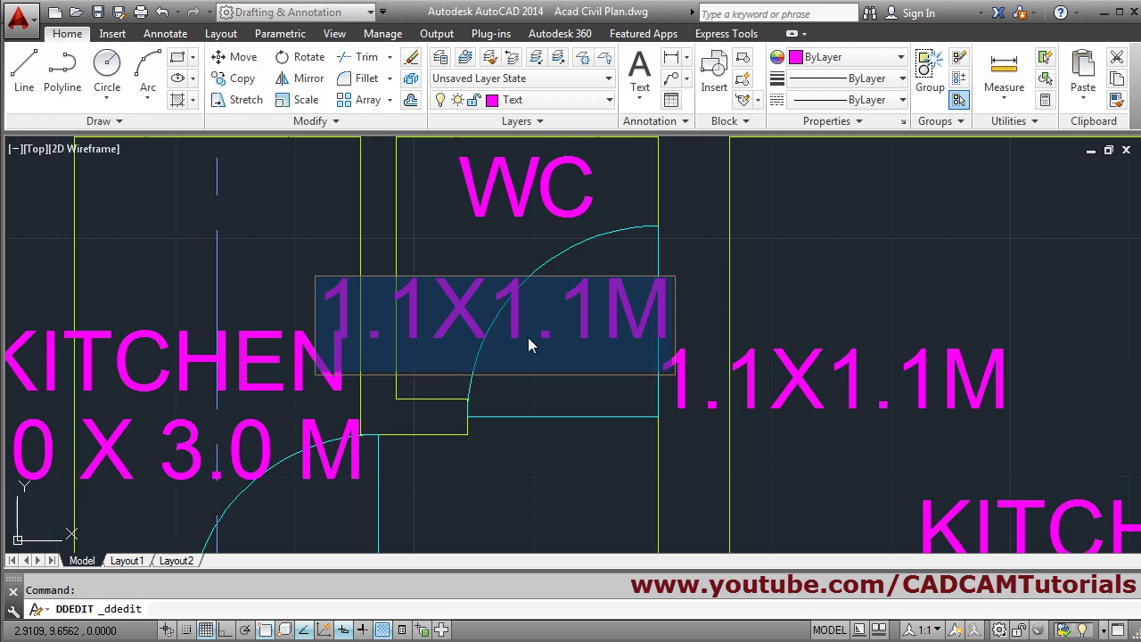
pyautogui.click(489, 321)
pyautogui.press('Right')
pyautogui.press('Delete')
pyautogui.press('Delete')
pyautogui.press('Delete')
pyautogui.press('Delete')
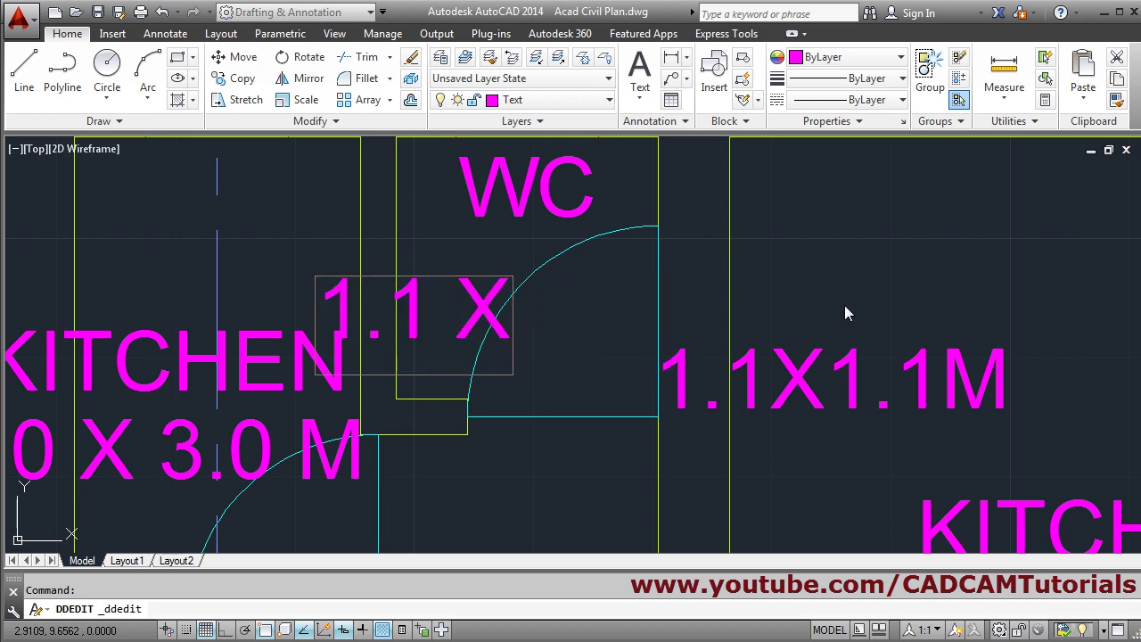
pyautogui.click(844, 305)
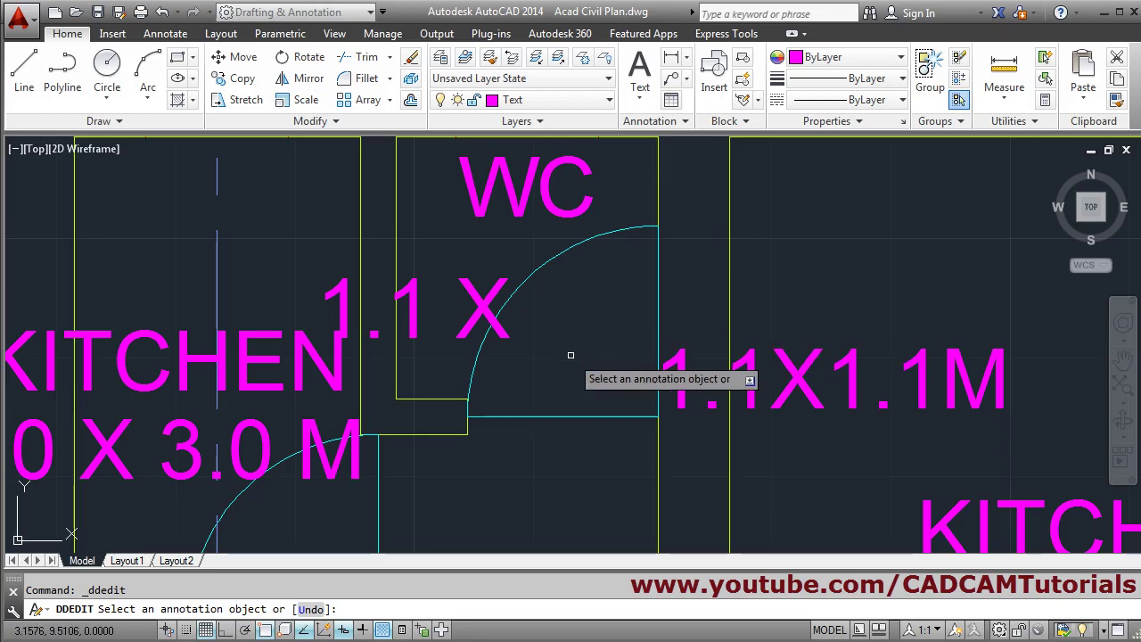
pyautogui.press('Return')
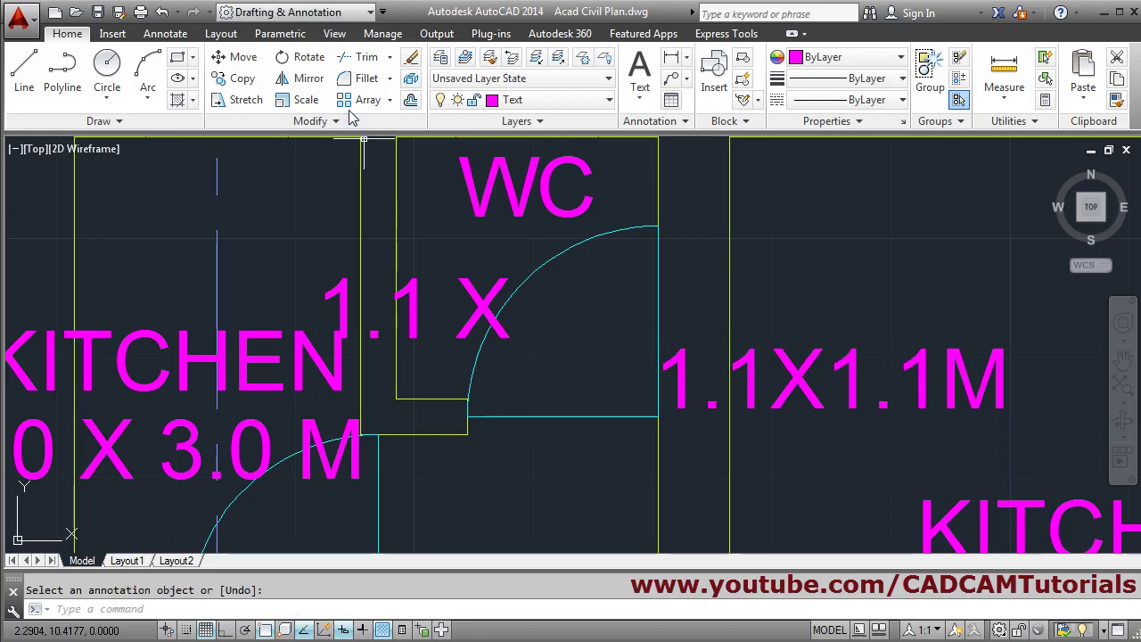
# - Move the 1.1 X line right and slightly up so it sits centred directly beneath WC
pyautogui.click(227, 57)
pyautogui.click(470, 295)
pyautogui.press('Return')
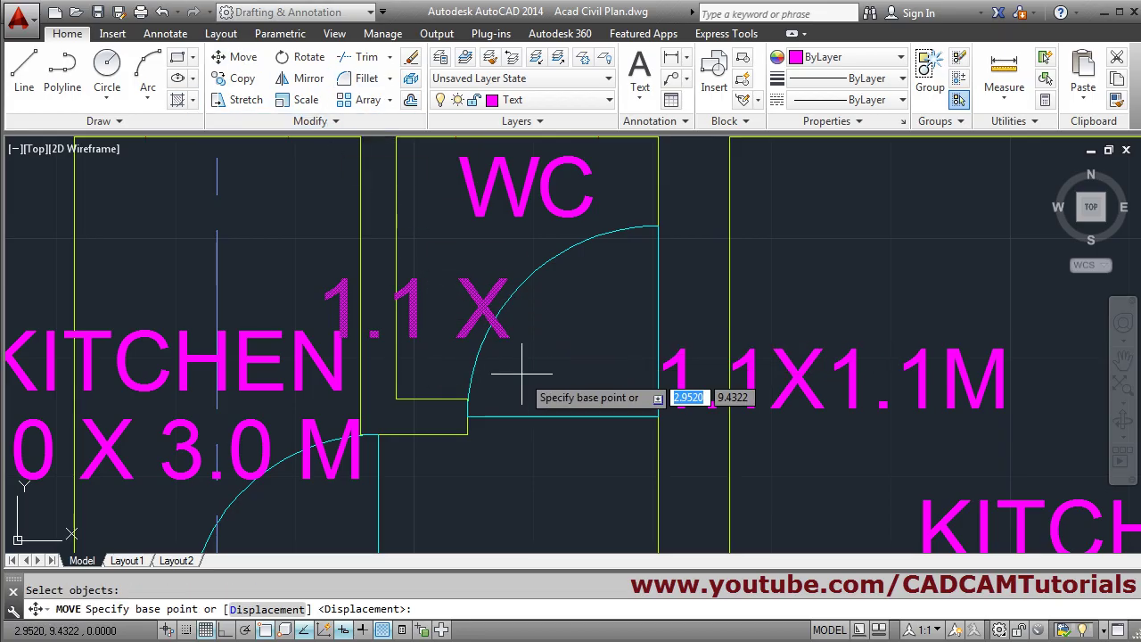
pyautogui.click(506, 378)
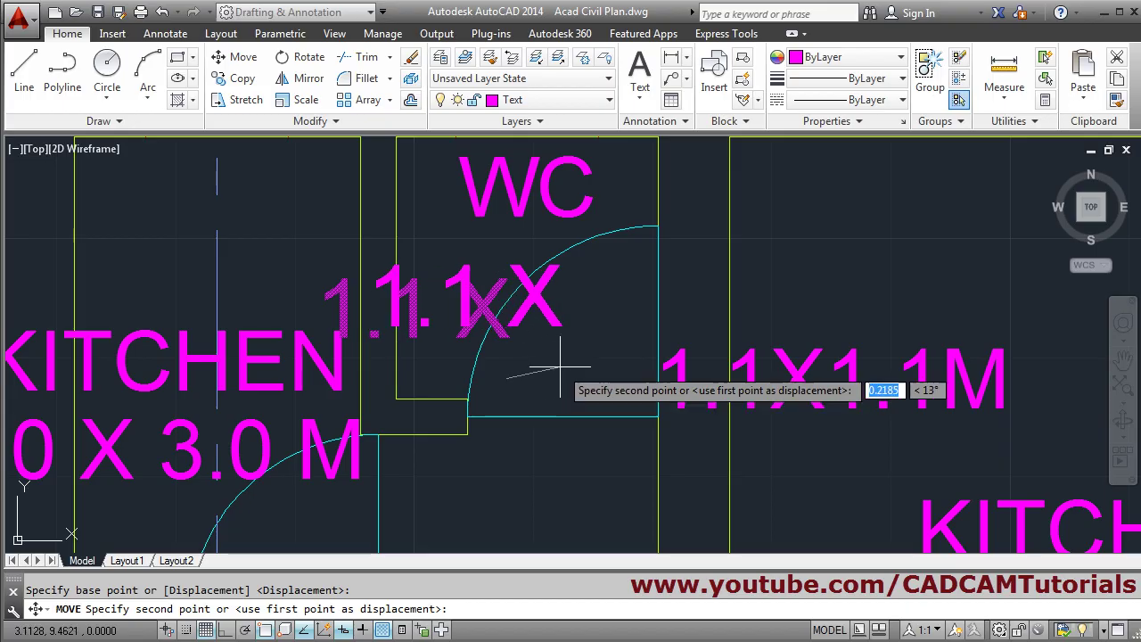
pyautogui.click(614, 349)
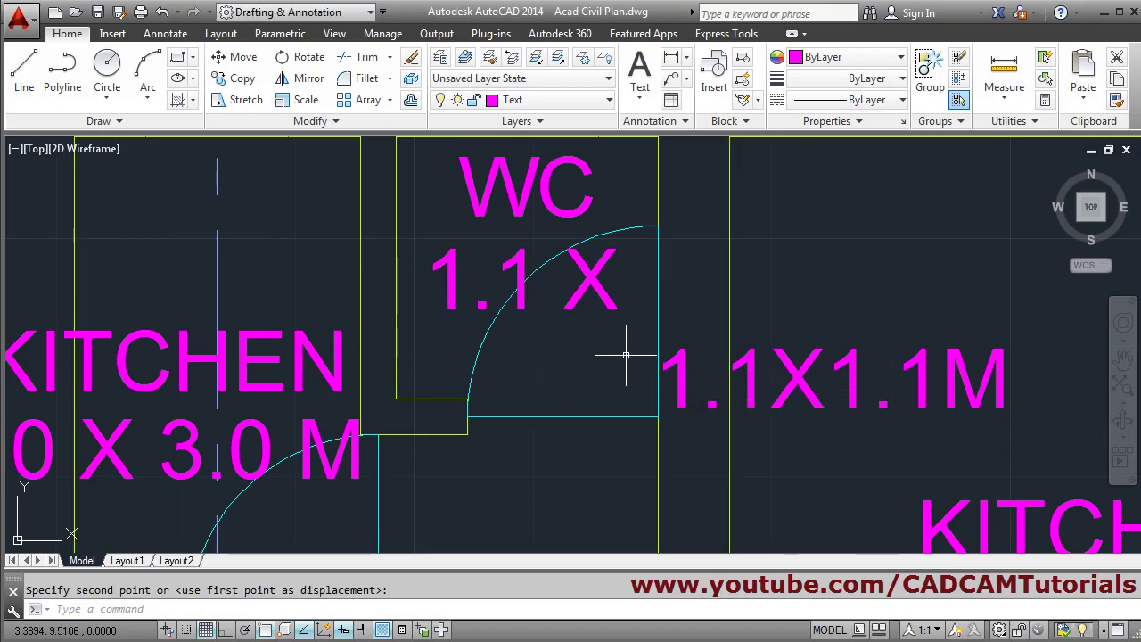
# - Shorten the copied 1.1X1.1M line to 1.1M and end the text editing
pyautogui.click(797, 380)
pyautogui.click(797, 377)
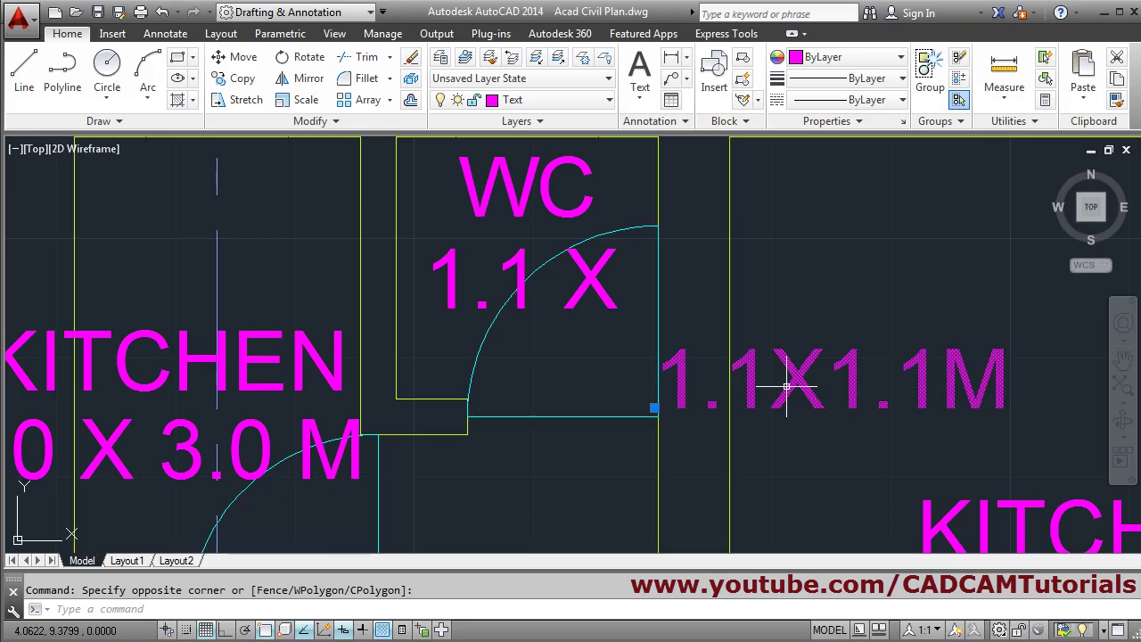
pyautogui.doubleClick(788, 396)
pyautogui.click(856, 420)
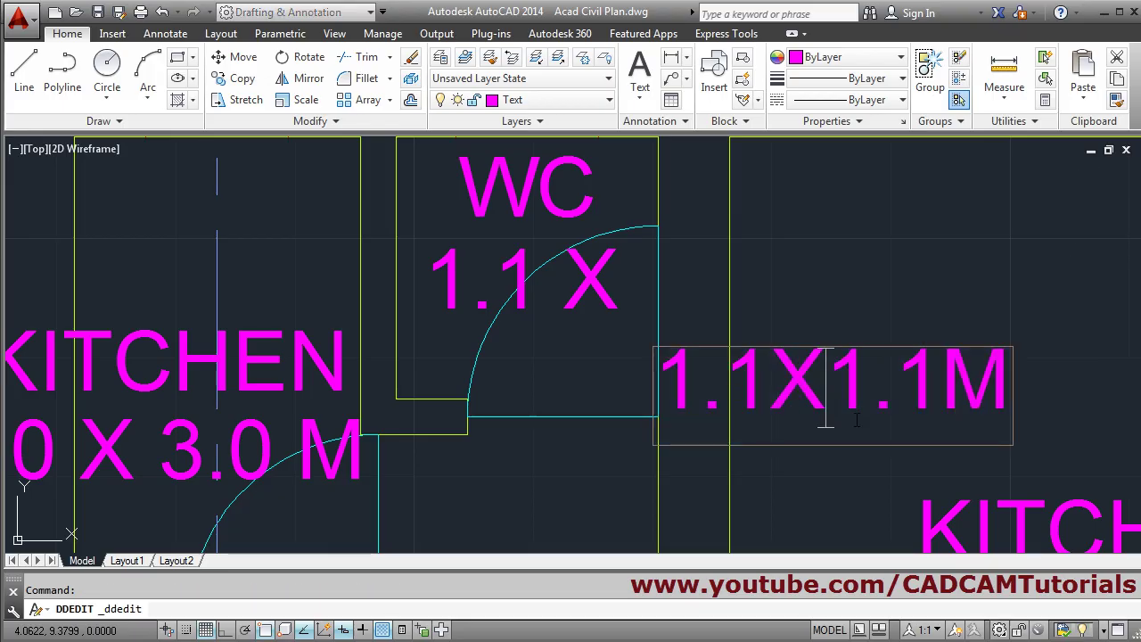
pyautogui.press('BackSpace')
pyautogui.press('BackSpace')
pyautogui.press('BackSpace')
pyautogui.press('BackSpace')
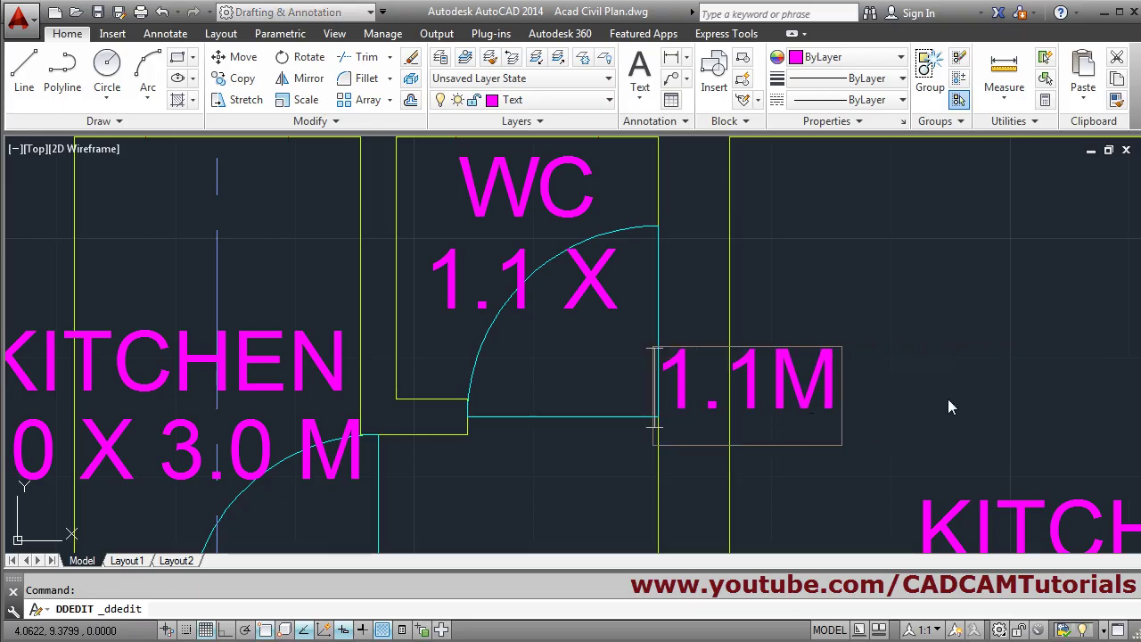
pyautogui.click(948, 398)
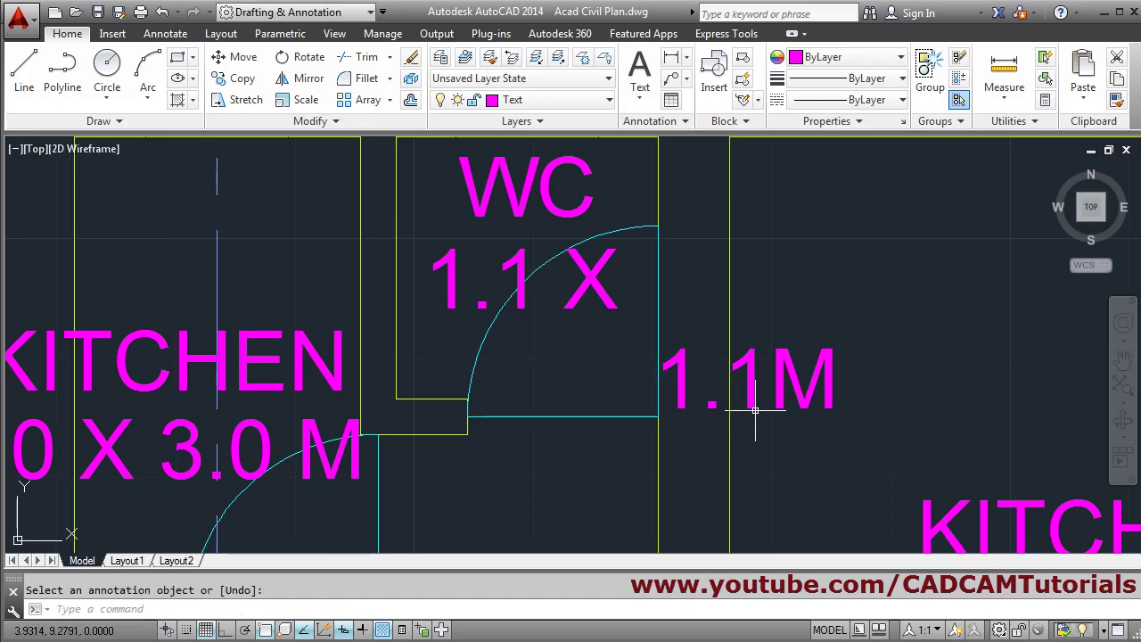
# - Move the 1.1M line left and slightly up so it sits directly beneath the 1.1 X line in the WC
pyautogui.write('M')
pyautogui.press('Return')
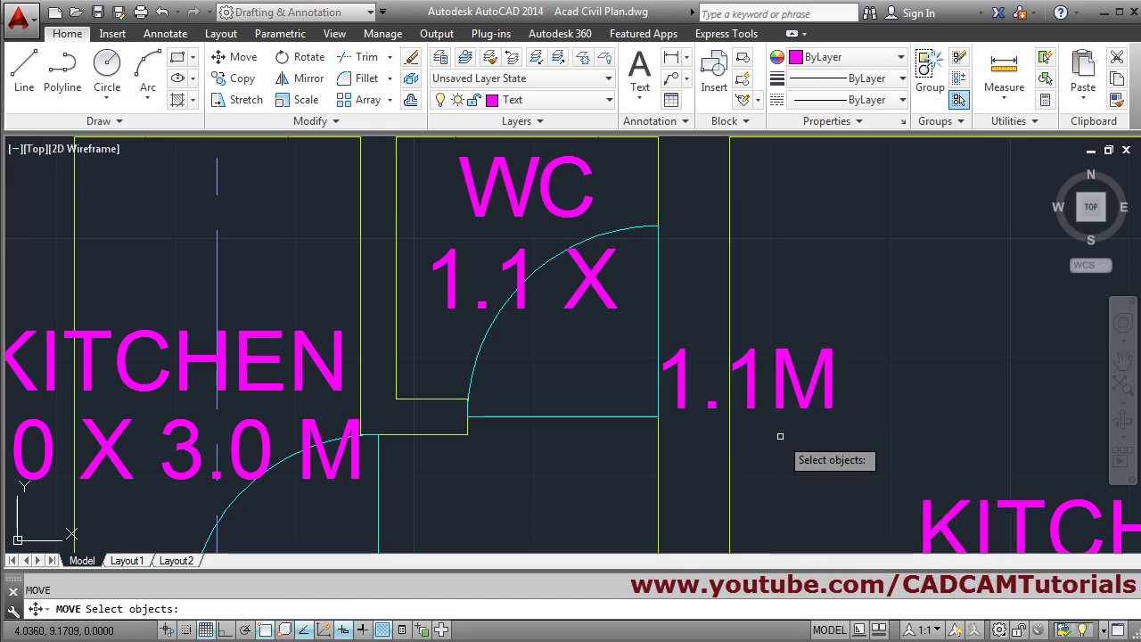
pyautogui.click(782, 443)
pyautogui.click(749, 403)
pyautogui.press('Return')
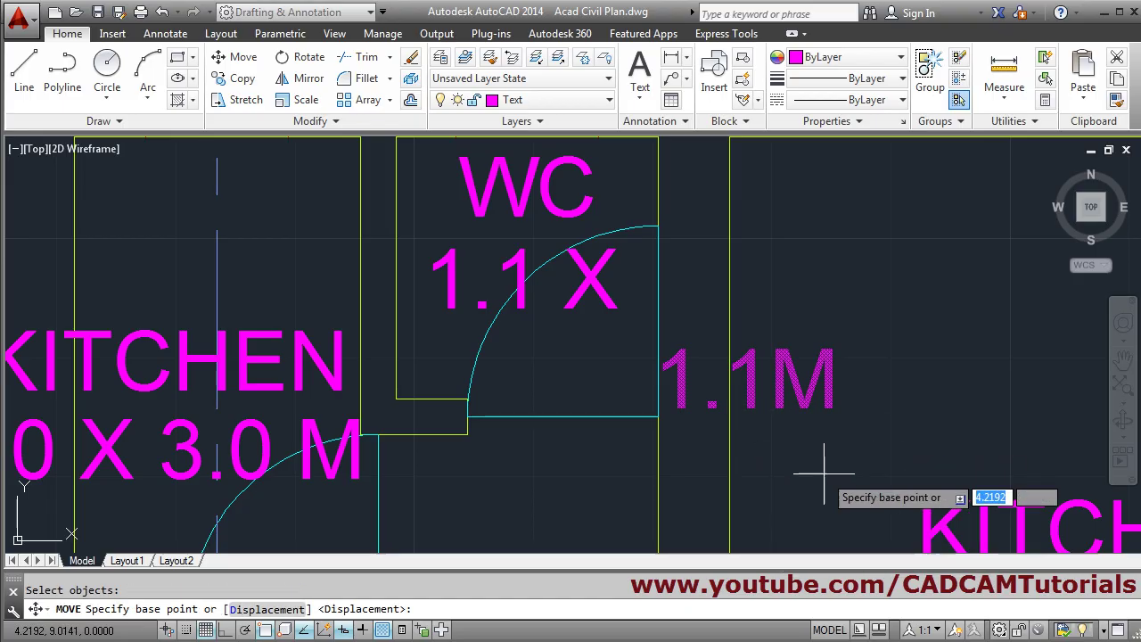
pyautogui.click(863, 474)
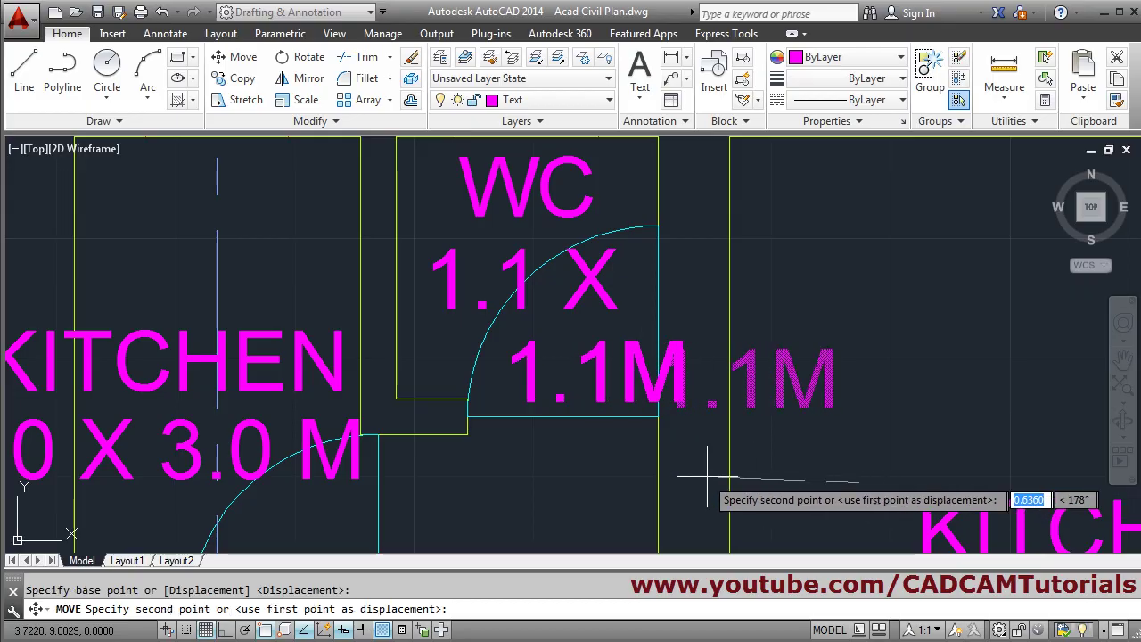
pyautogui.click(631, 460)
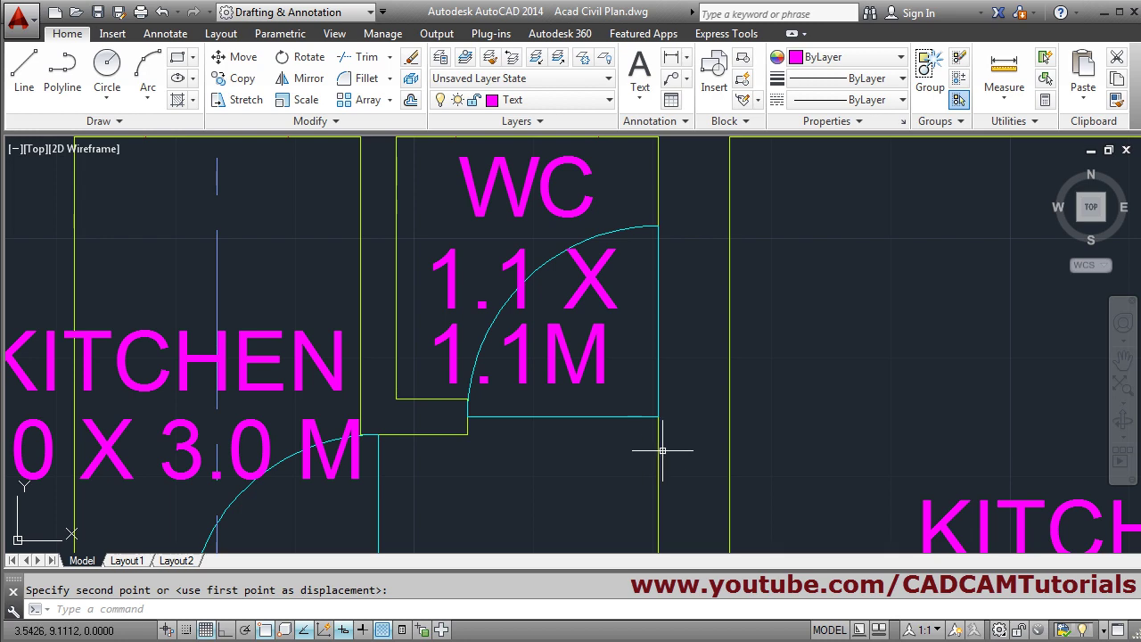
# - Check the bath label on the reference floor plan PDF and change the KITCHEN text copied over the bath to BATH
pyautogui.scroll(-3, 667, 451)
pyautogui.scroll(2, 617, 446)
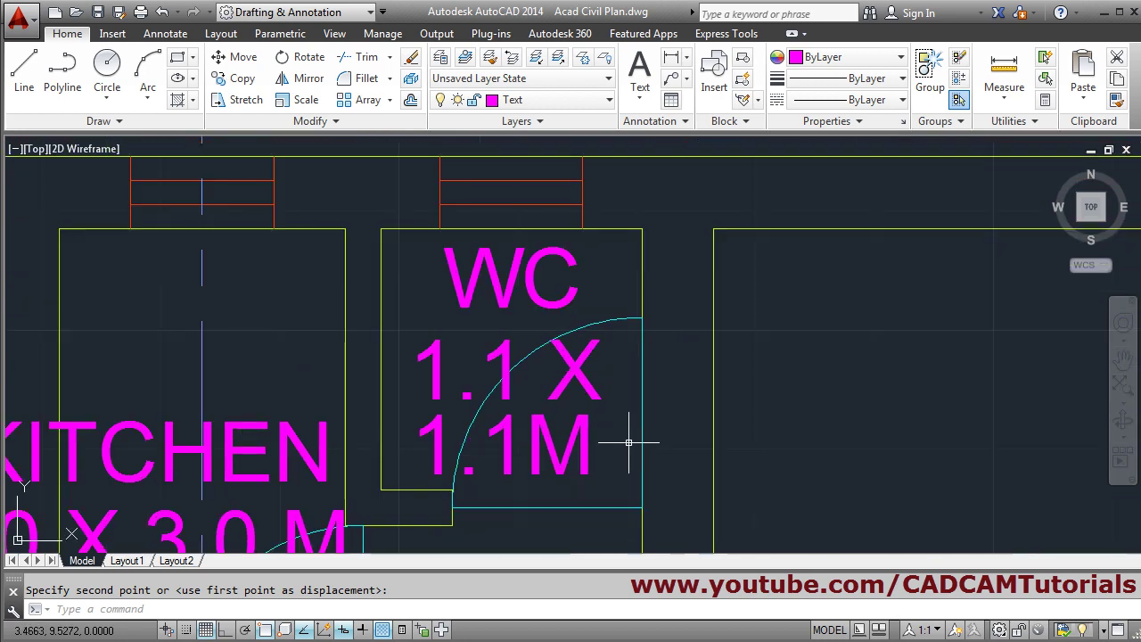
pyautogui.moveTo(622, 447)
pyautogui.mouseDown(button='middle')
pyautogui.moveTo(607, 440)
pyautogui.moveTo(621, 443)
pyautogui.mouseUp(button='middle')
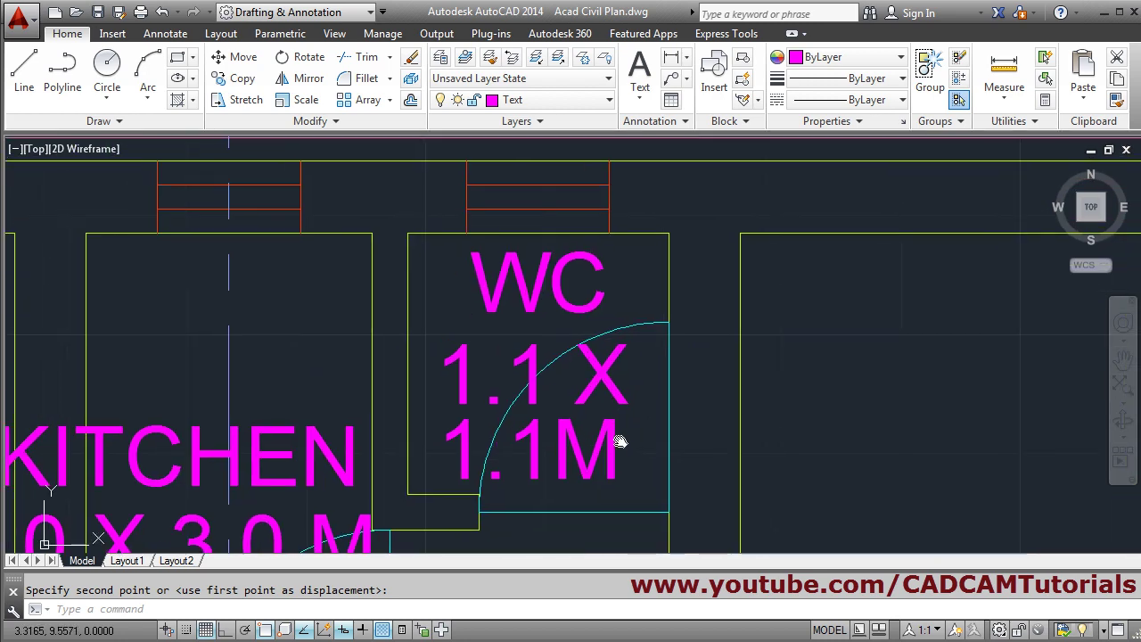
pyautogui.hotkey('alt', 'Tab')
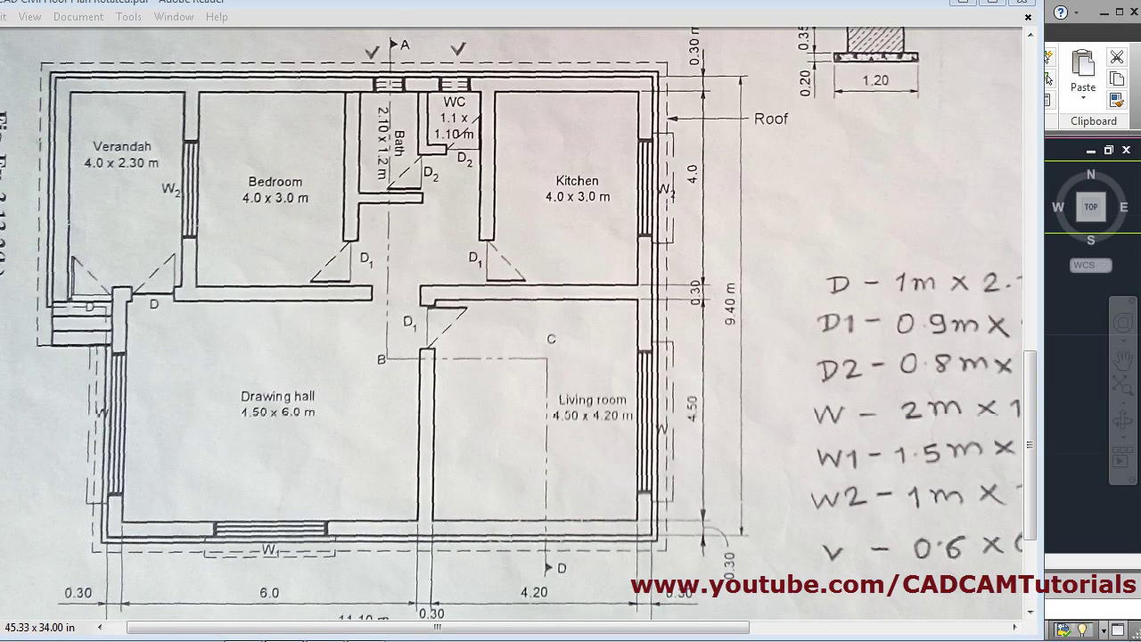
pyautogui.hotkey('alt', 'Tab')
pyautogui.moveTo(654, 457)
pyautogui.mouseDown(button='middle')
pyautogui.moveTo(709, 385)
pyautogui.moveTo(772, 399)
pyautogui.mouseUp(button='middle')
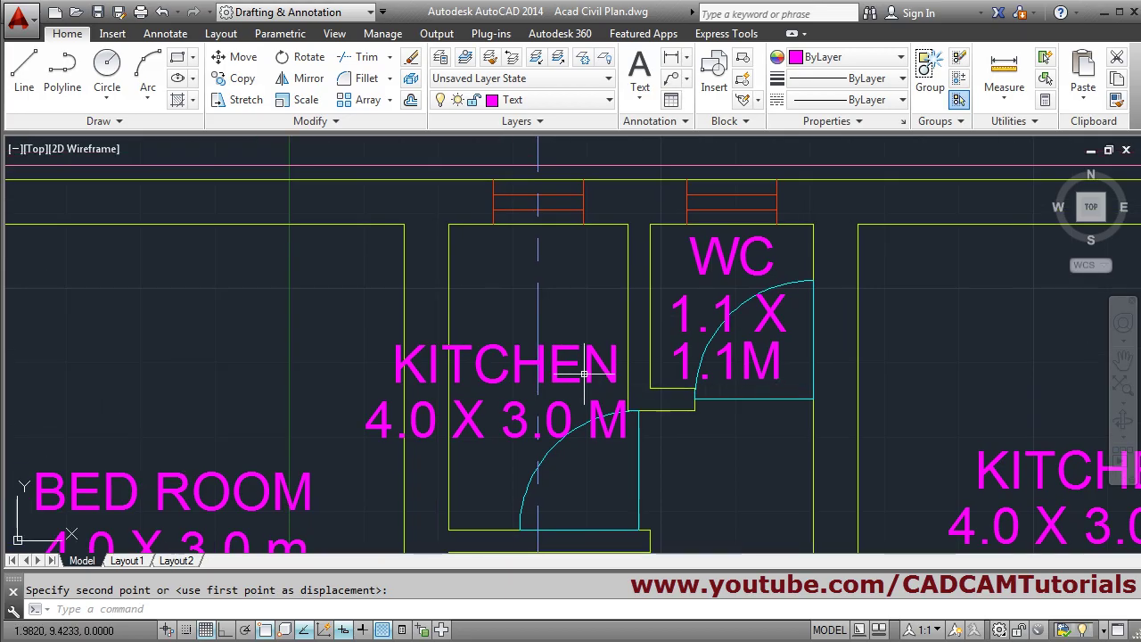
pyautogui.press('Escape')
pyautogui.doubleClick(505, 395)
pyautogui.write('BATH')
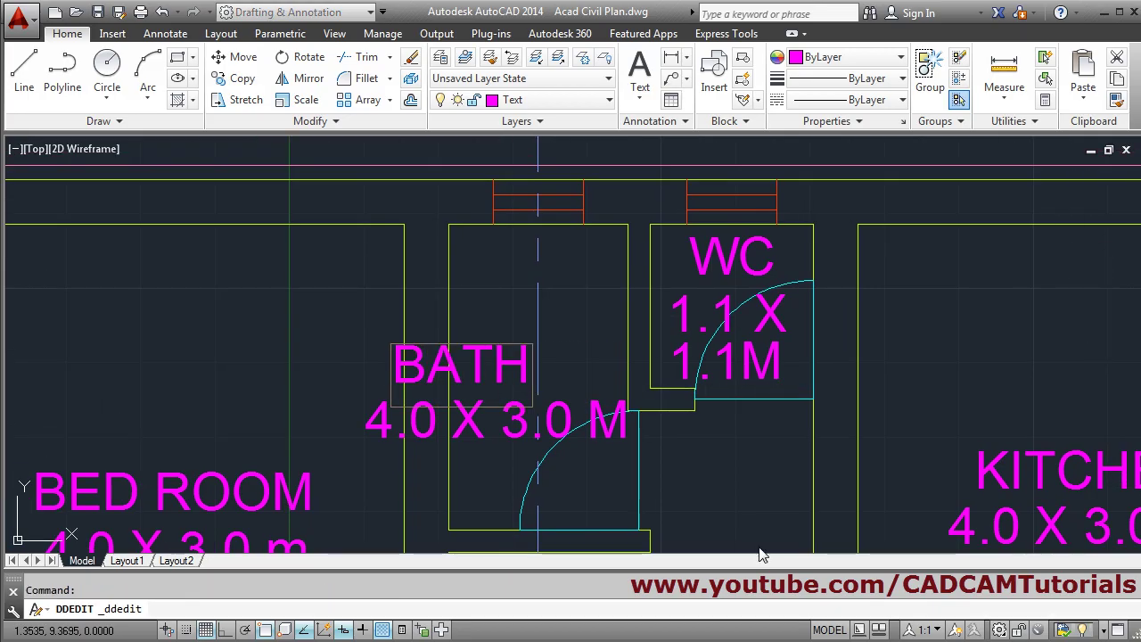
pyautogui.press('Return')
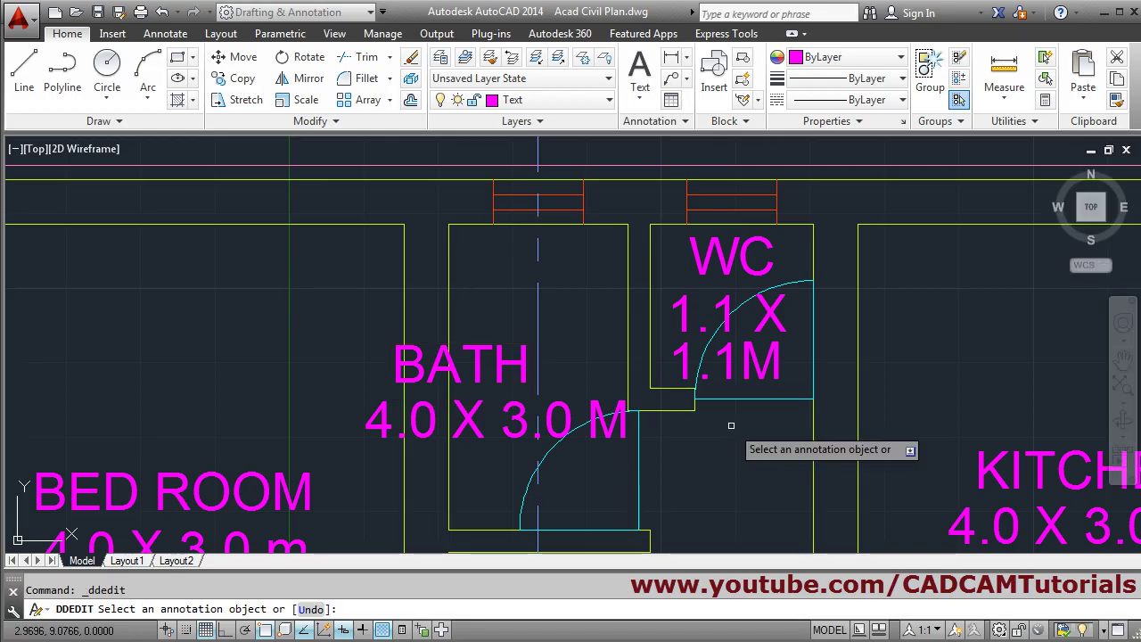
# - Check the bath size on the reference PDF, change the line beneath BATH to 2.1X1.2 M and end the text editing
pyautogui.hotkey('alt', 'Tab')
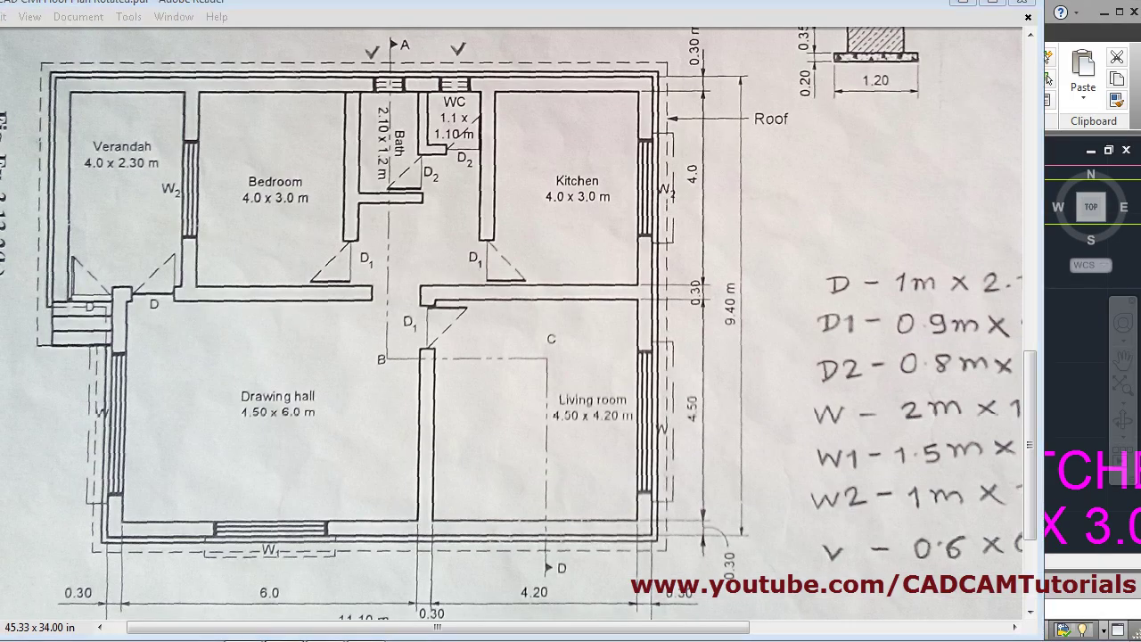
pyautogui.hotkey('alt', 'Tab')
pyautogui.click(428, 445)
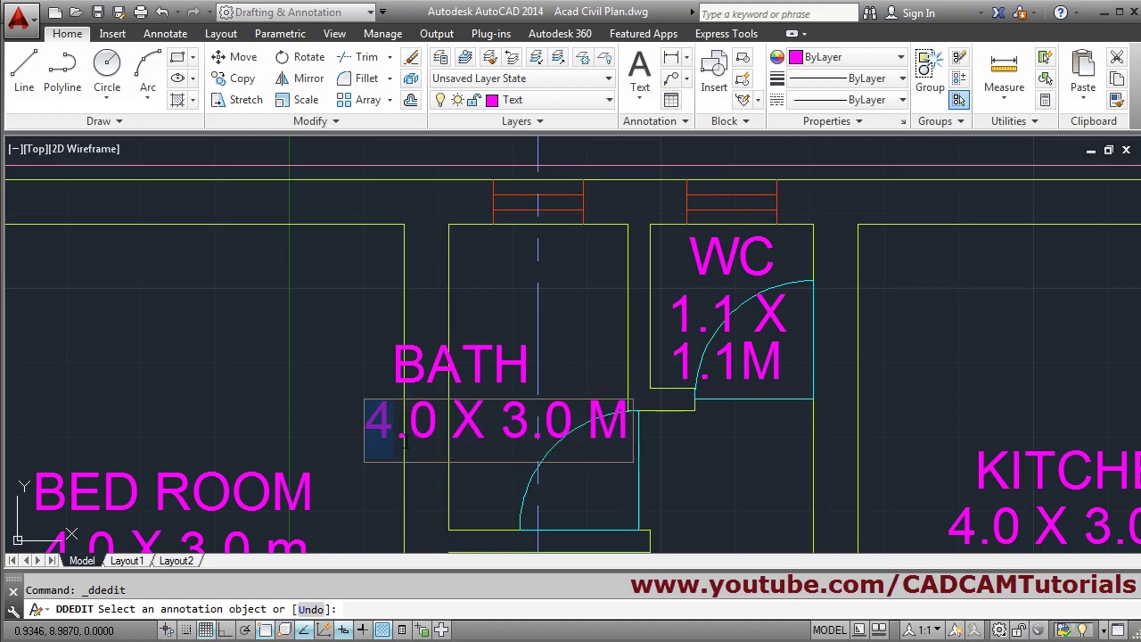
pyautogui.press('Delete')
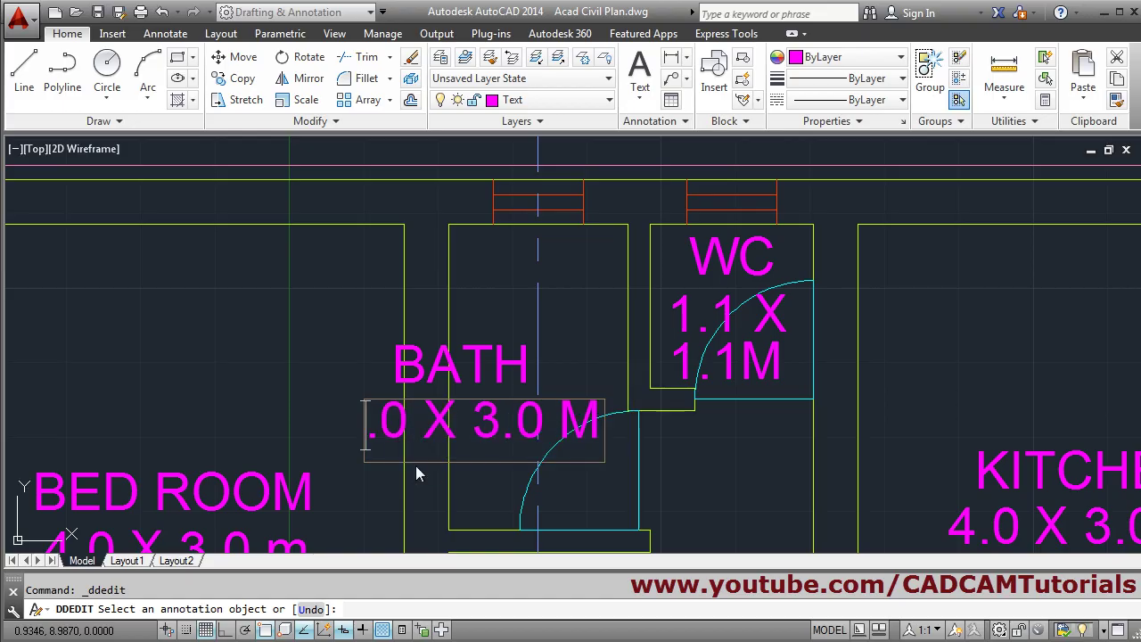
pyautogui.write('2.1')
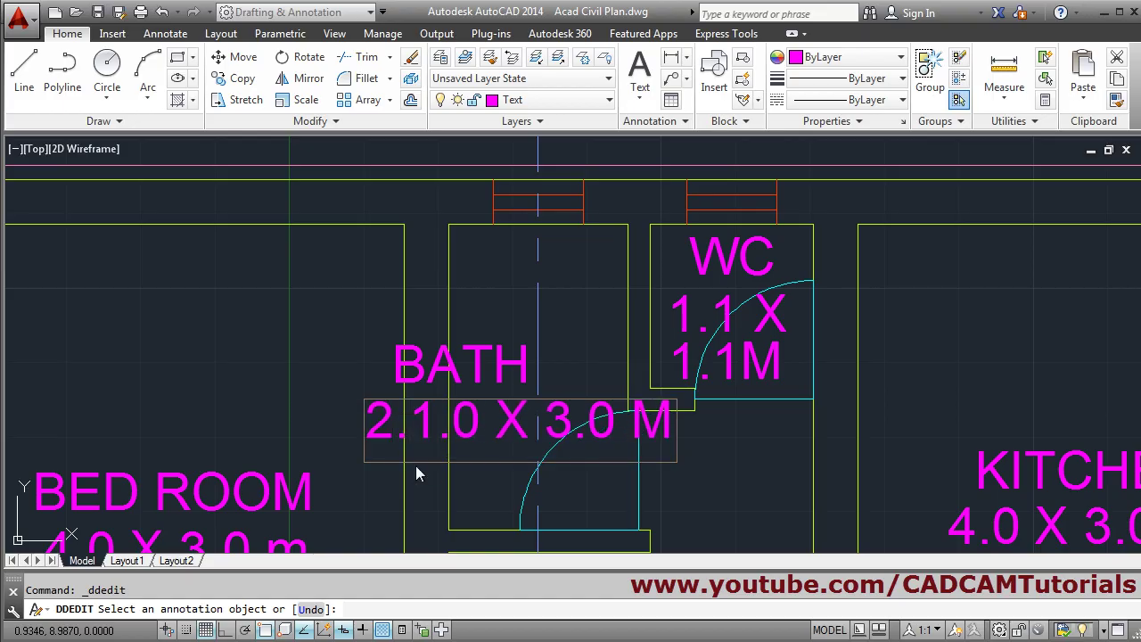
pyautogui.press('Delete')
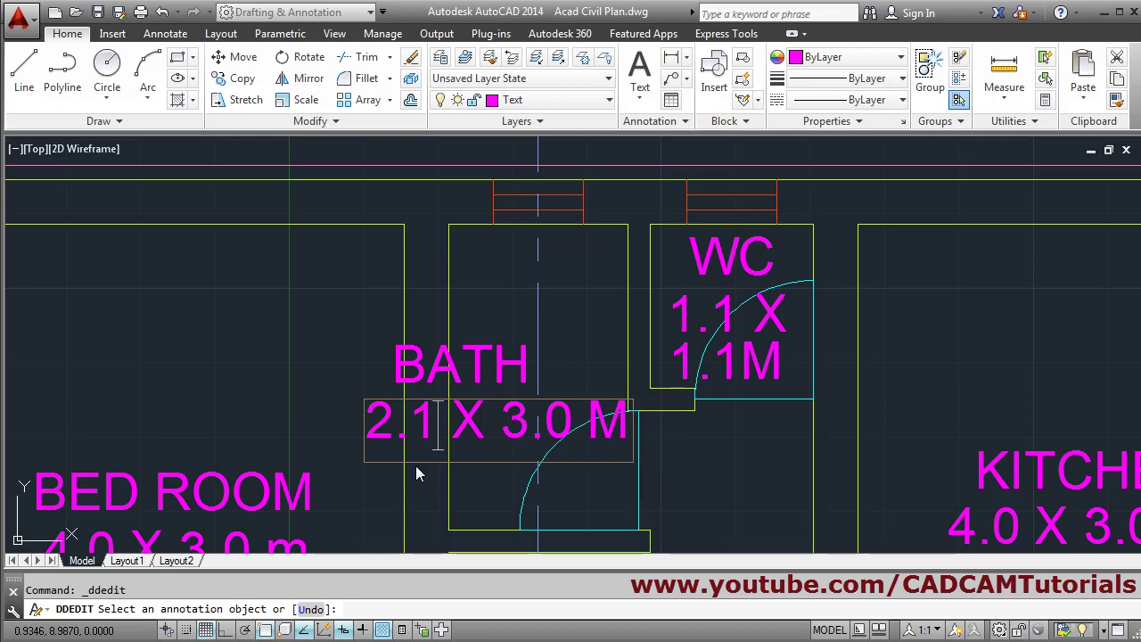
pyautogui.press('Delete')
pyautogui.press('Right')
pyautogui.press('Delete')
pyautogui.press('Delete')
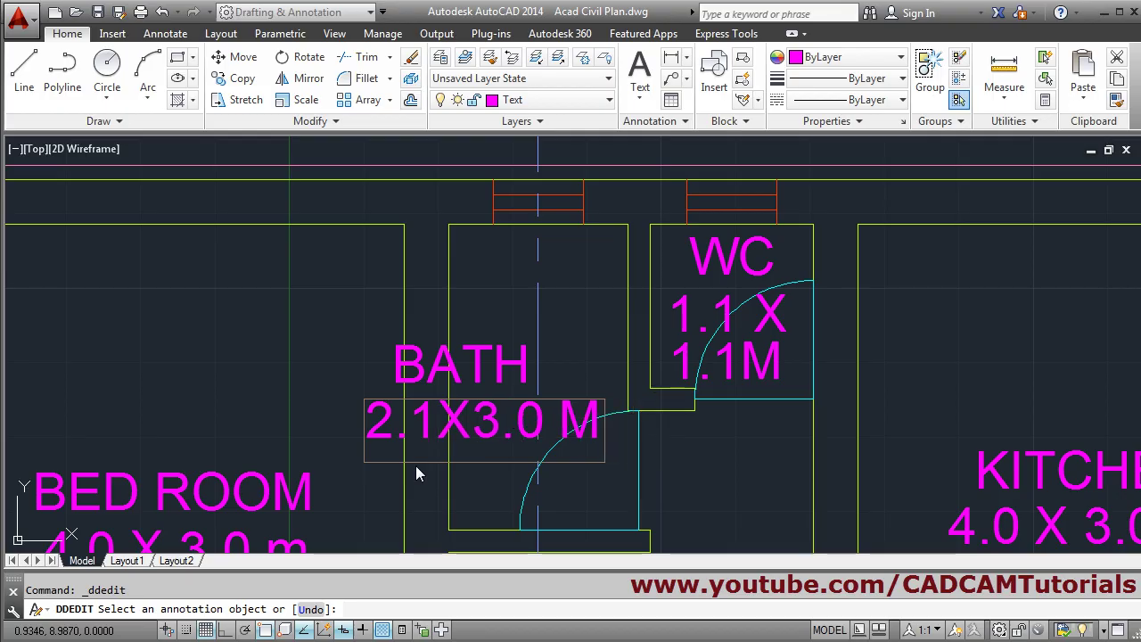
pyautogui.press('Delete')
pyautogui.press('Delete')
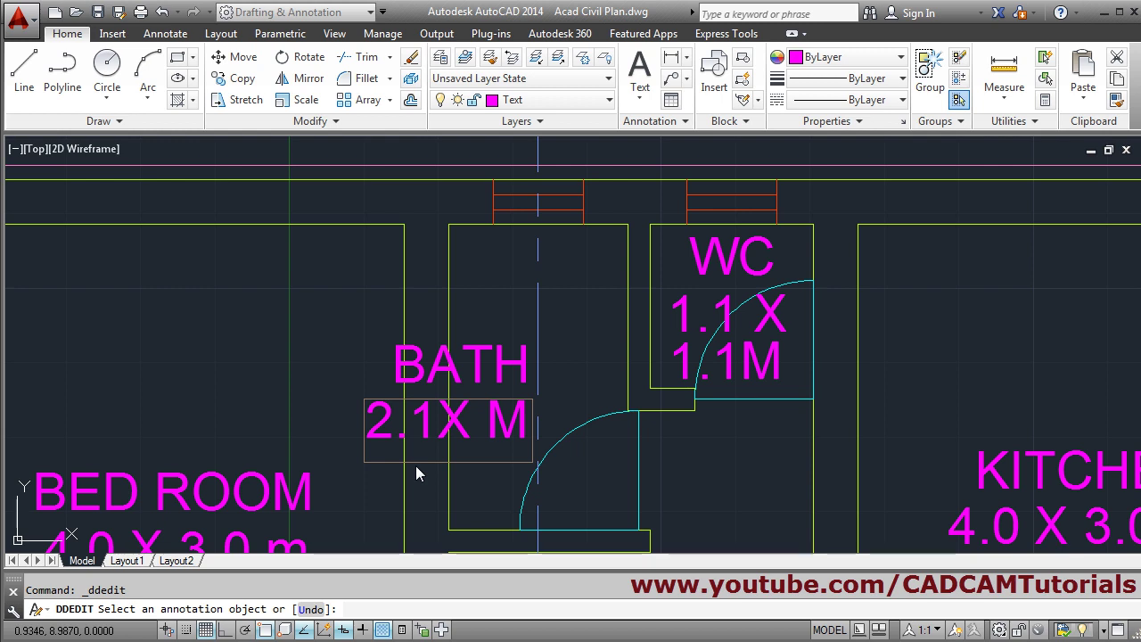
pyautogui.write('1.2')
pyautogui.click(703, 478)
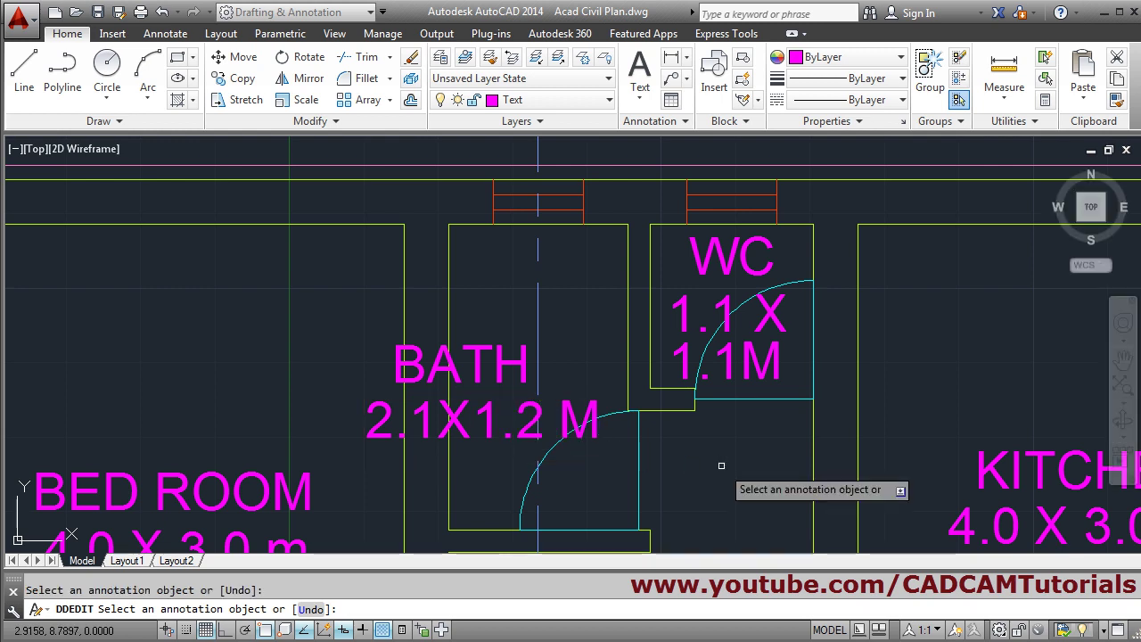
pyautogui.press('Return')
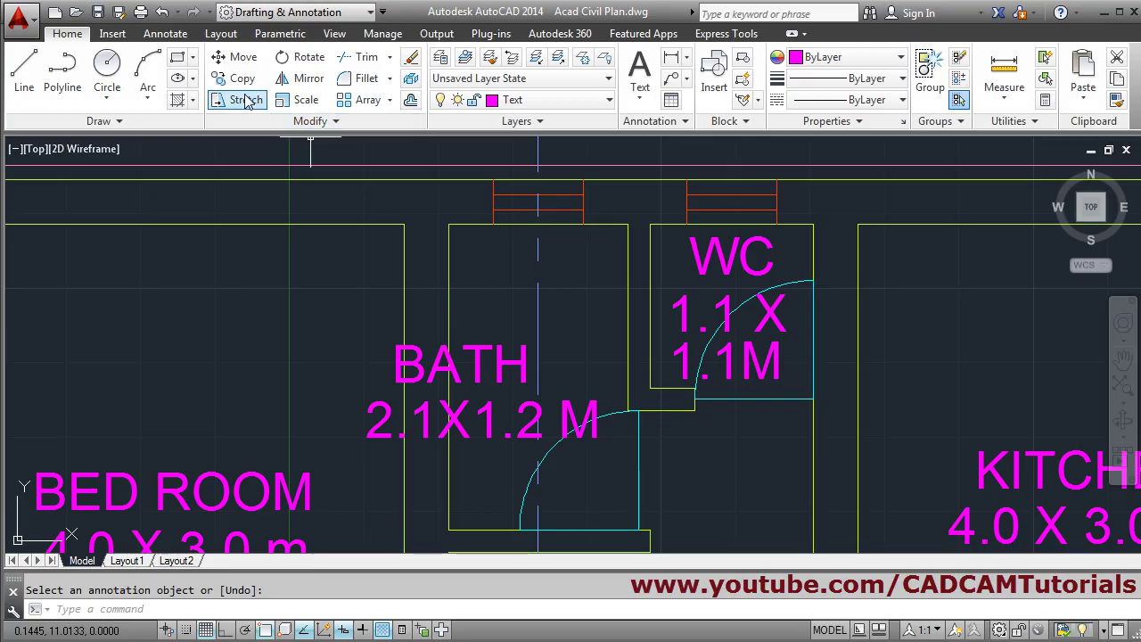
# - Rotate the BATH and 2.1X1.2 M lines together 90 degrees clockwise with Ortho on, about a point beside the BATH text
pyautogui.click(308, 57)
pyautogui.click(494, 330)
pyautogui.click(439, 458)
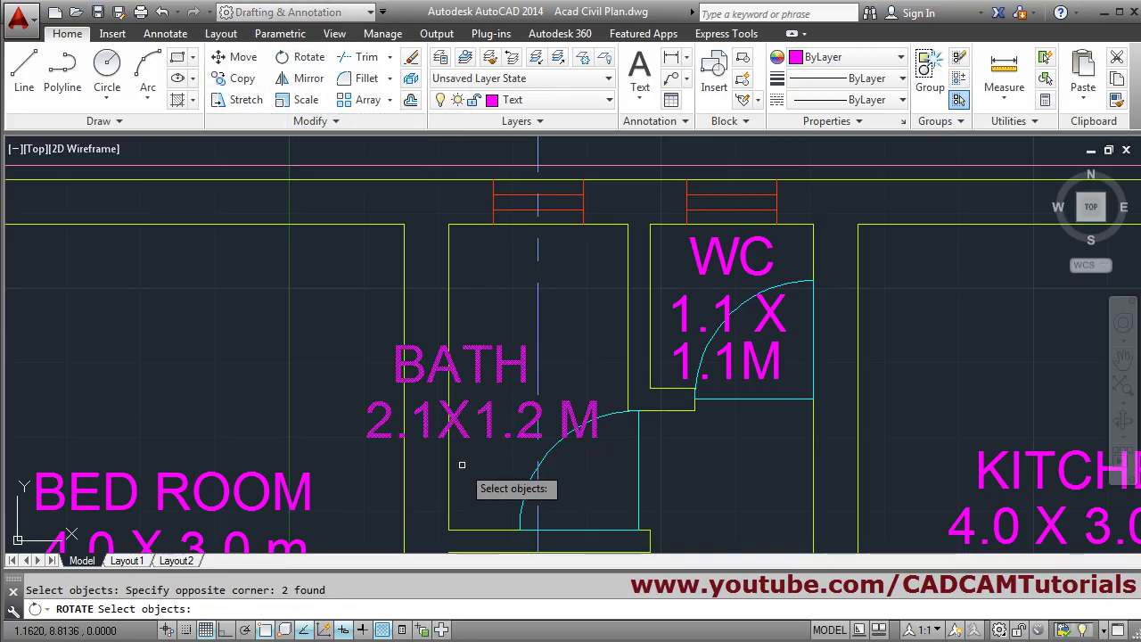
pyautogui.press('Return')
pyautogui.click(484, 386)
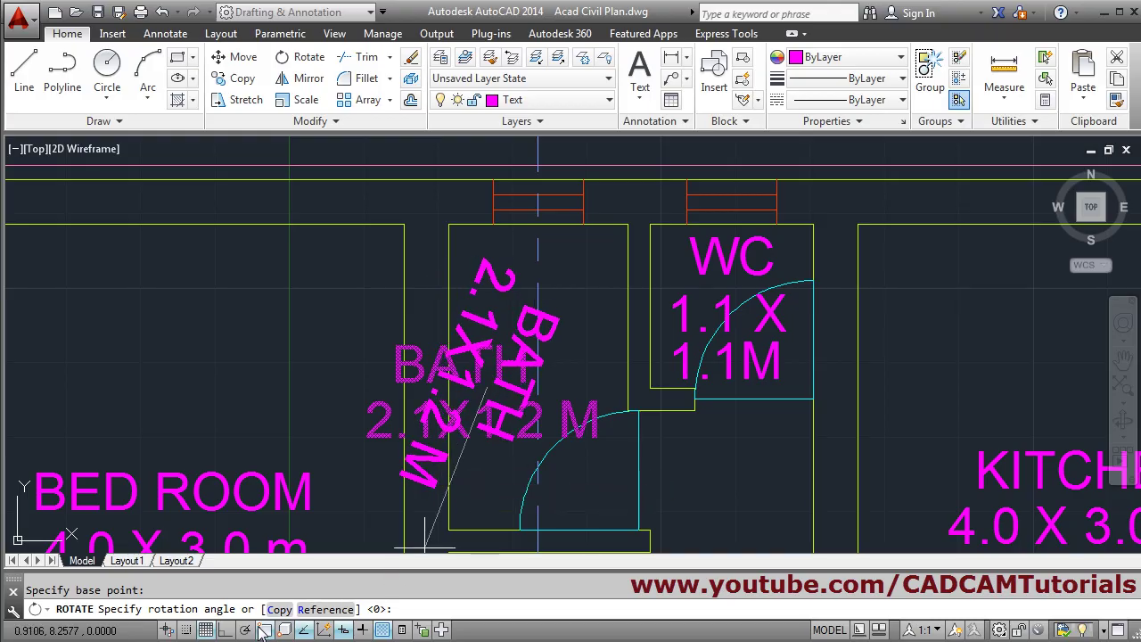
pyautogui.click(226, 631)
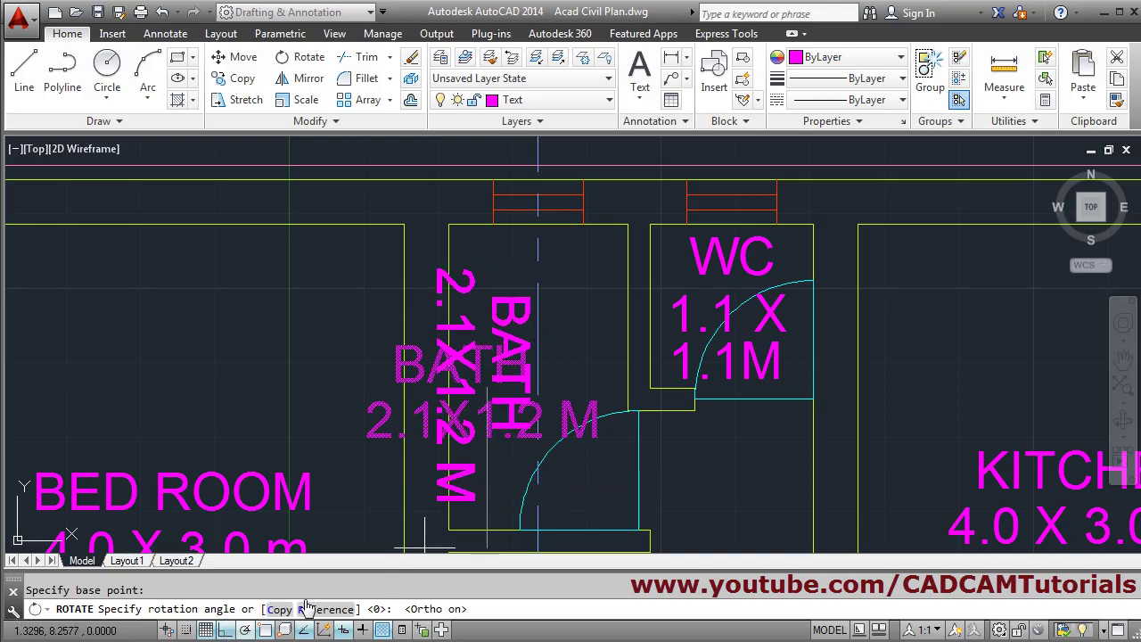
pyautogui.click(498, 493)
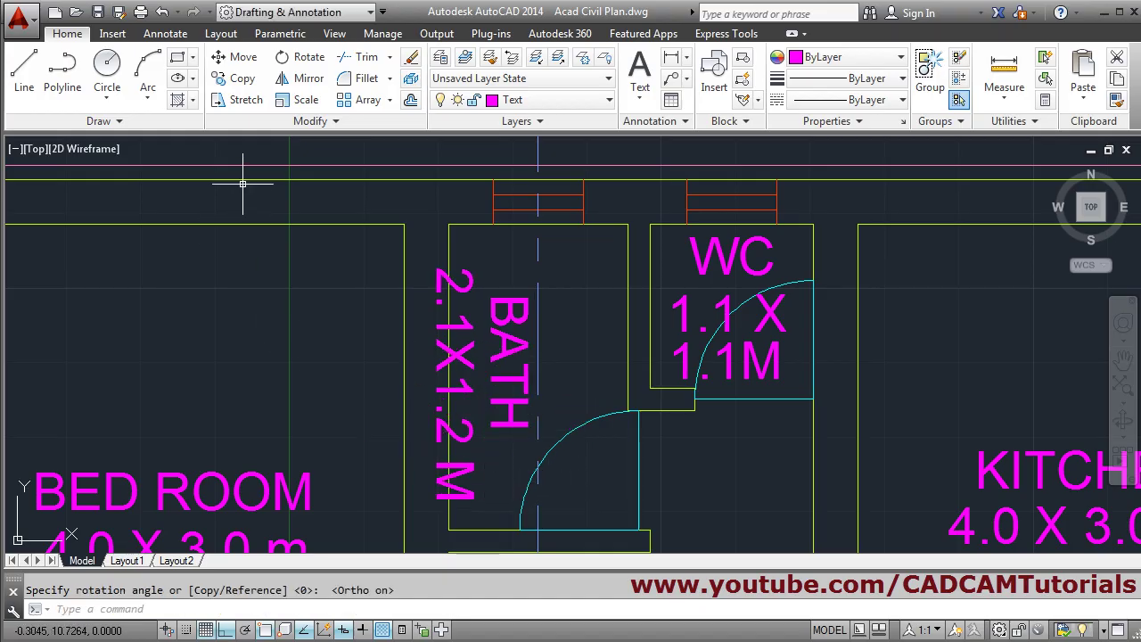
# - Move both rotated bath lines right and down along the section line, across the bath's lower wall, with Ortho off
pyautogui.click(231, 56)
pyautogui.click(504, 365)
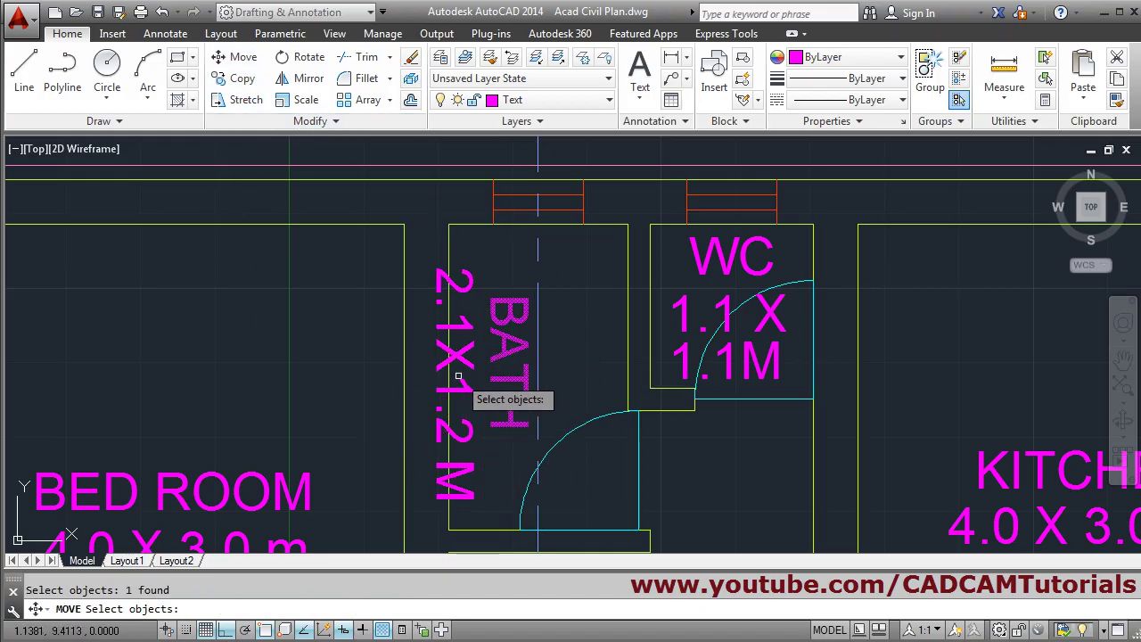
pyautogui.click(458, 376)
pyautogui.press('Return')
pyautogui.click(483, 356)
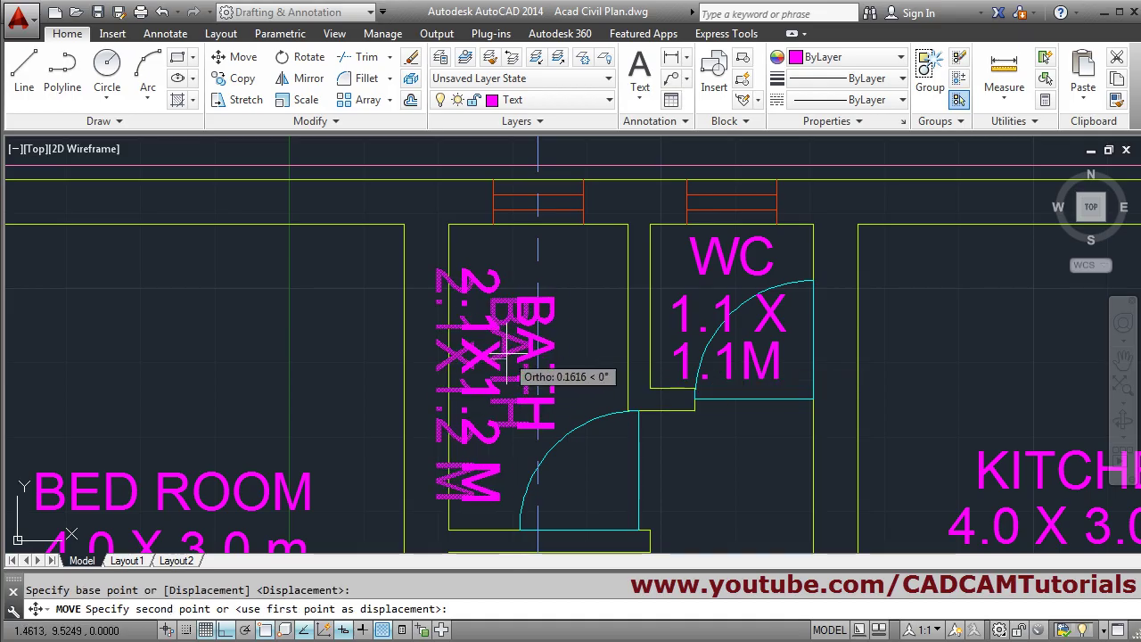
pyautogui.scroll(1, 519, 348)
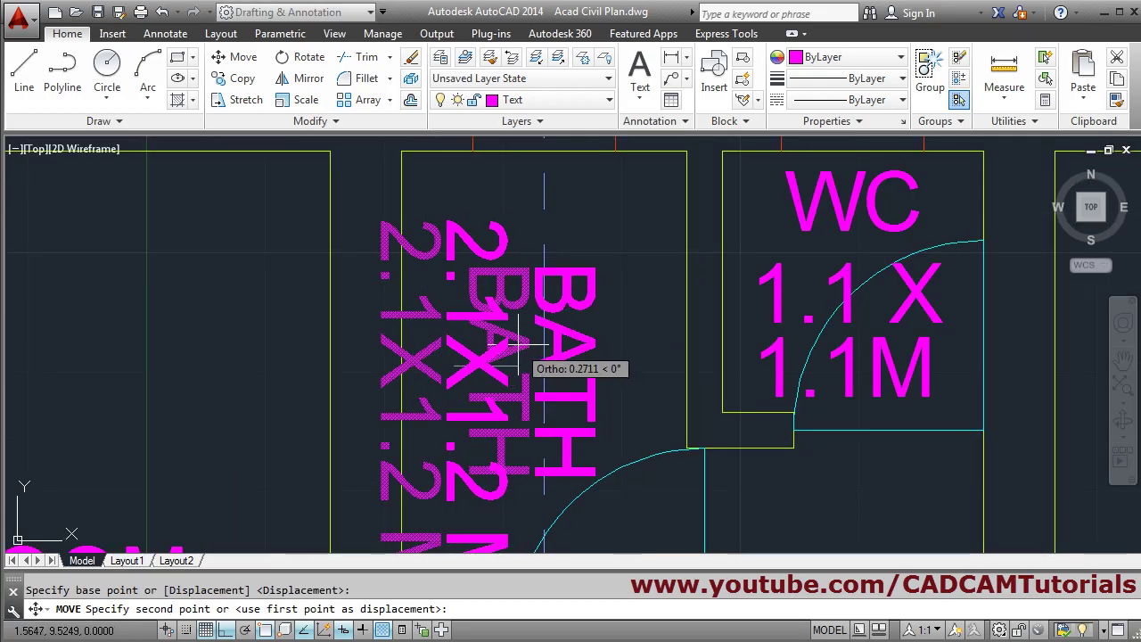
pyautogui.press('F8')
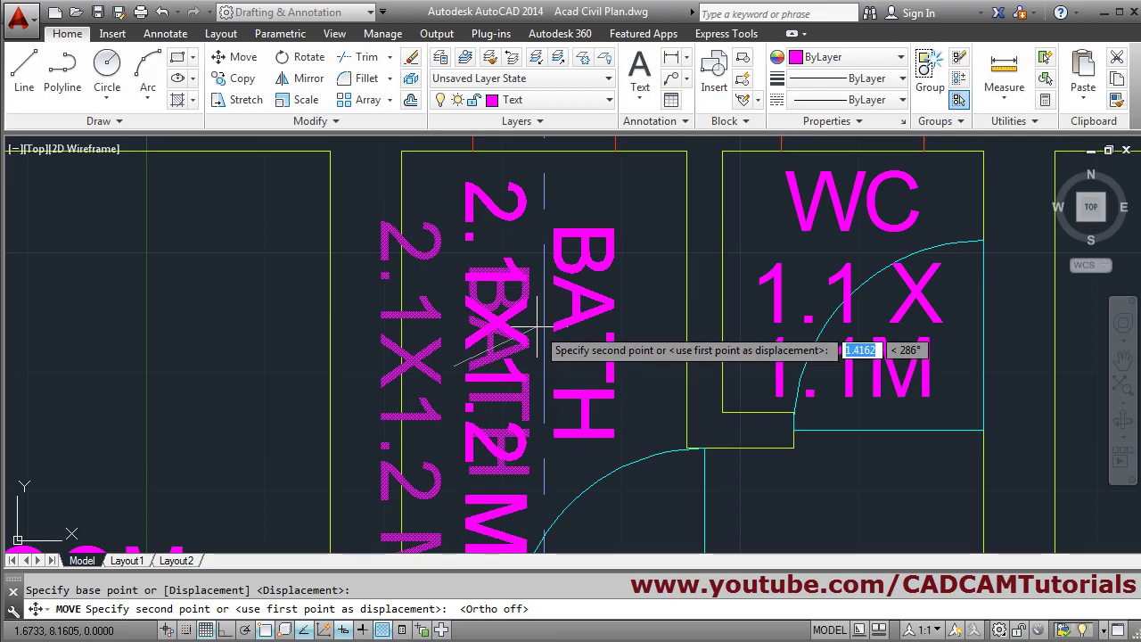
pyautogui.scroll(-1, 538, 328)
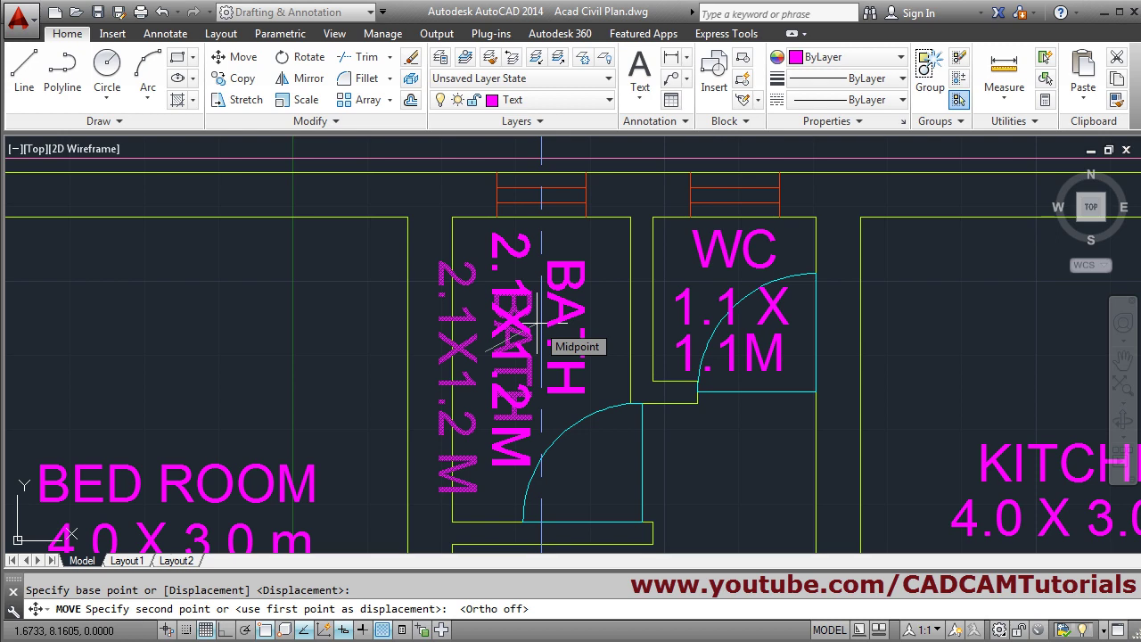
pyautogui.click(535, 324)
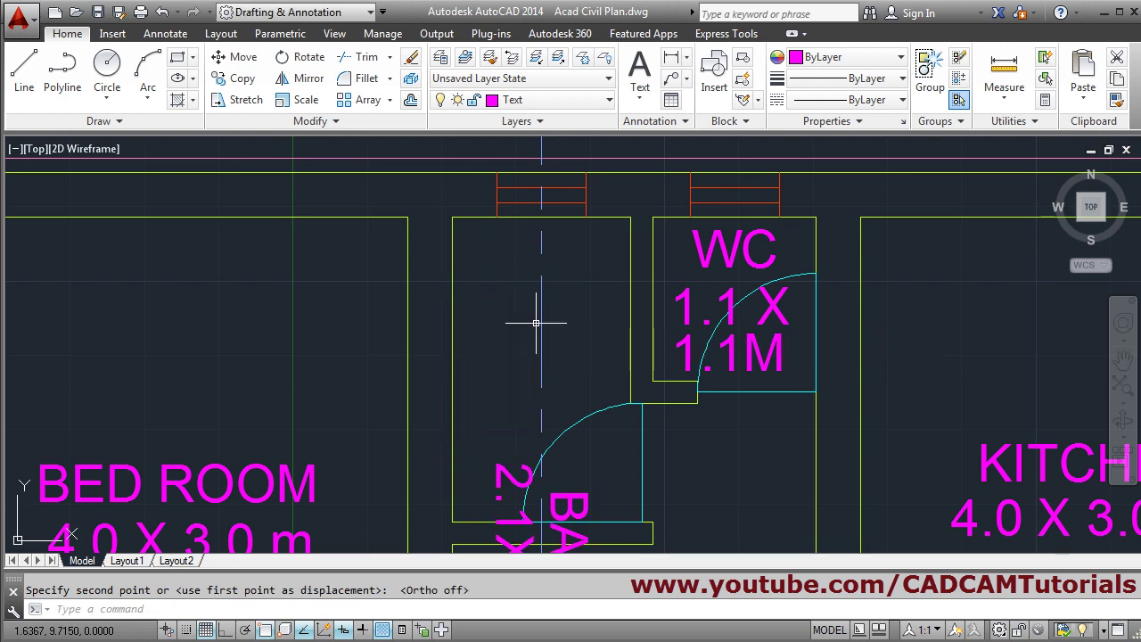
# - Move the rotated BATH and 2.1X1.2 M lines straight up into the bath room and show the whole plan
pyautogui.scroll(-3, 603, 435)
pyautogui.scroll(3, 704, 392)
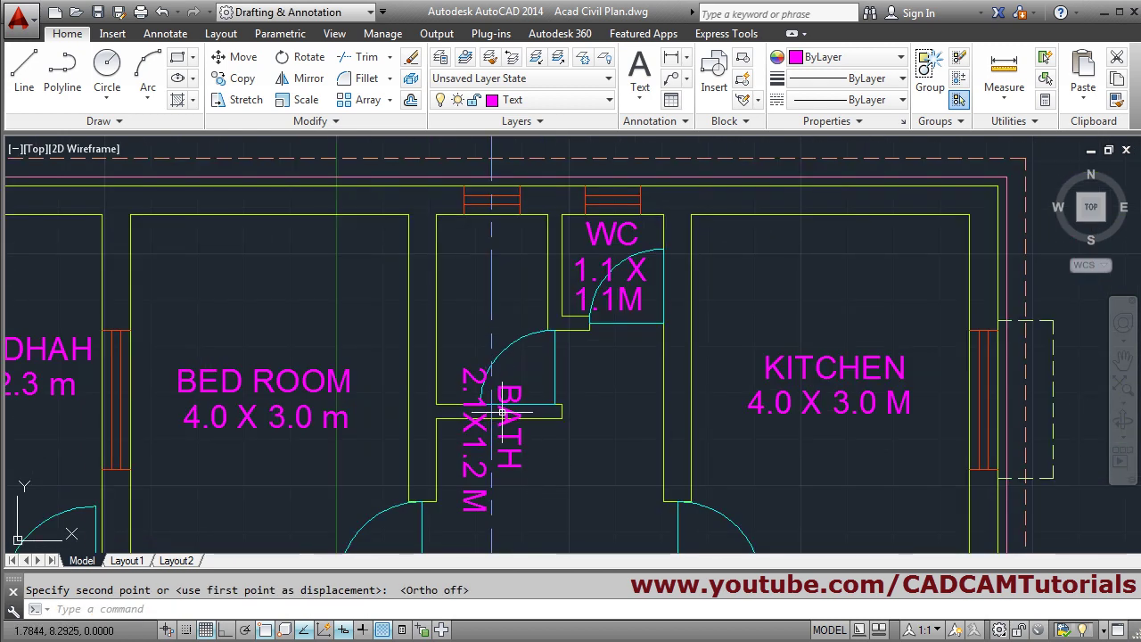
pyautogui.click(230, 57)
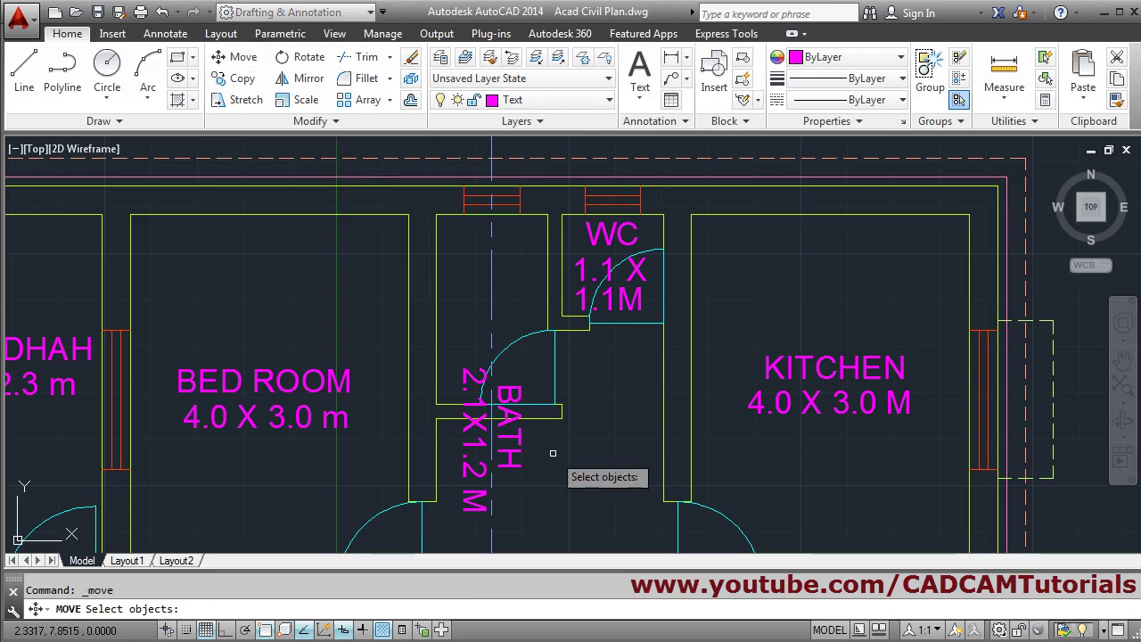
pyautogui.click(516, 444)
pyautogui.click(473, 472)
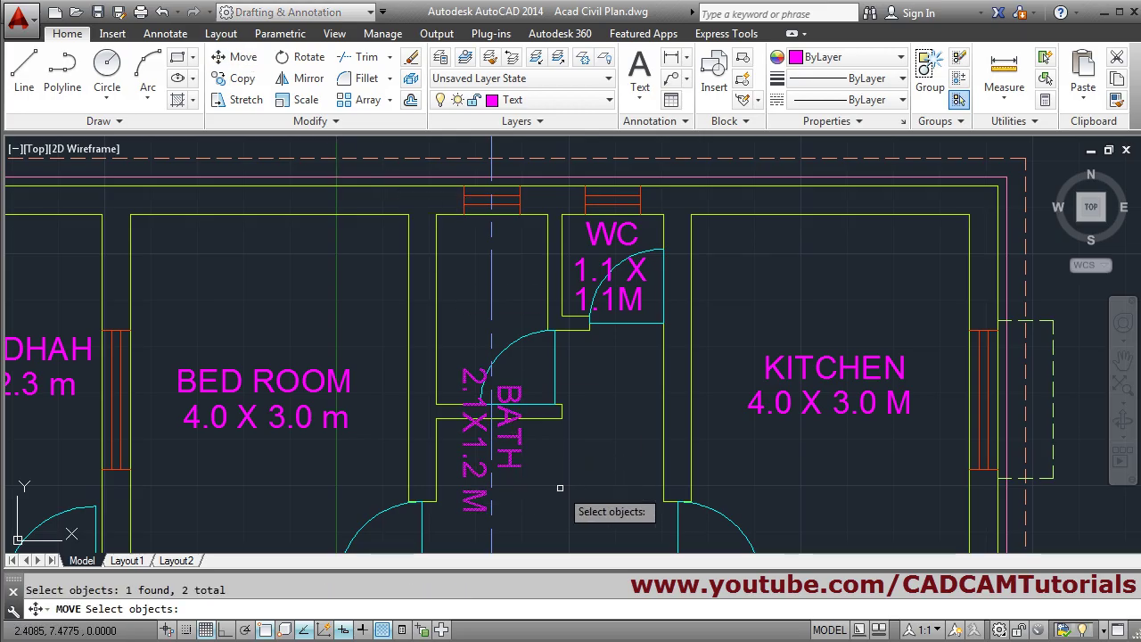
pyautogui.press('Return')
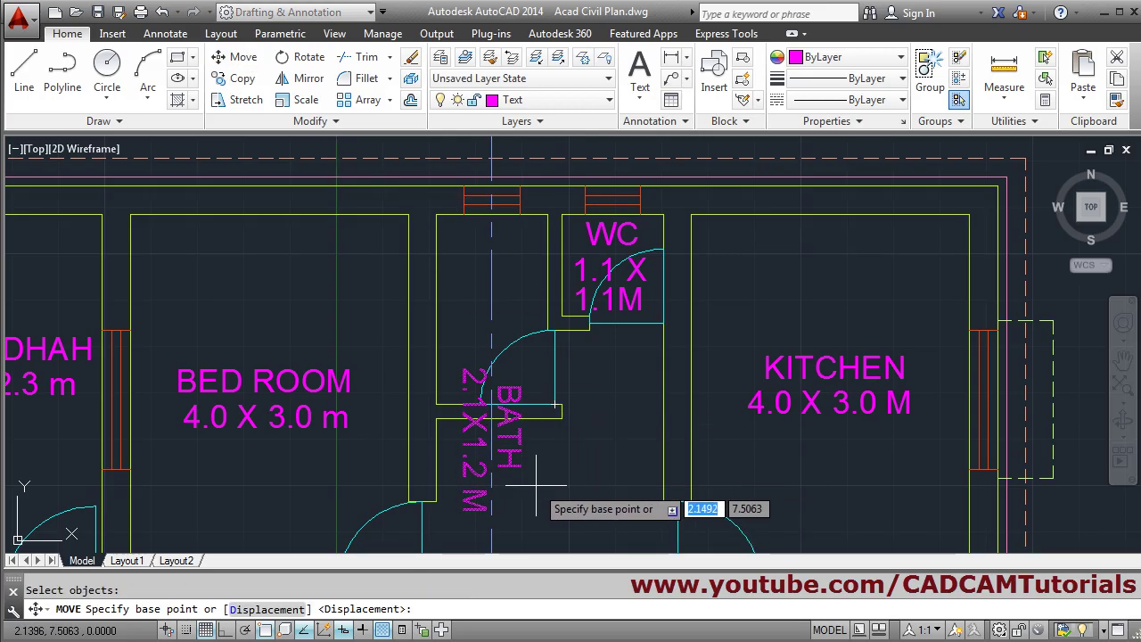
pyautogui.click(621, 528)
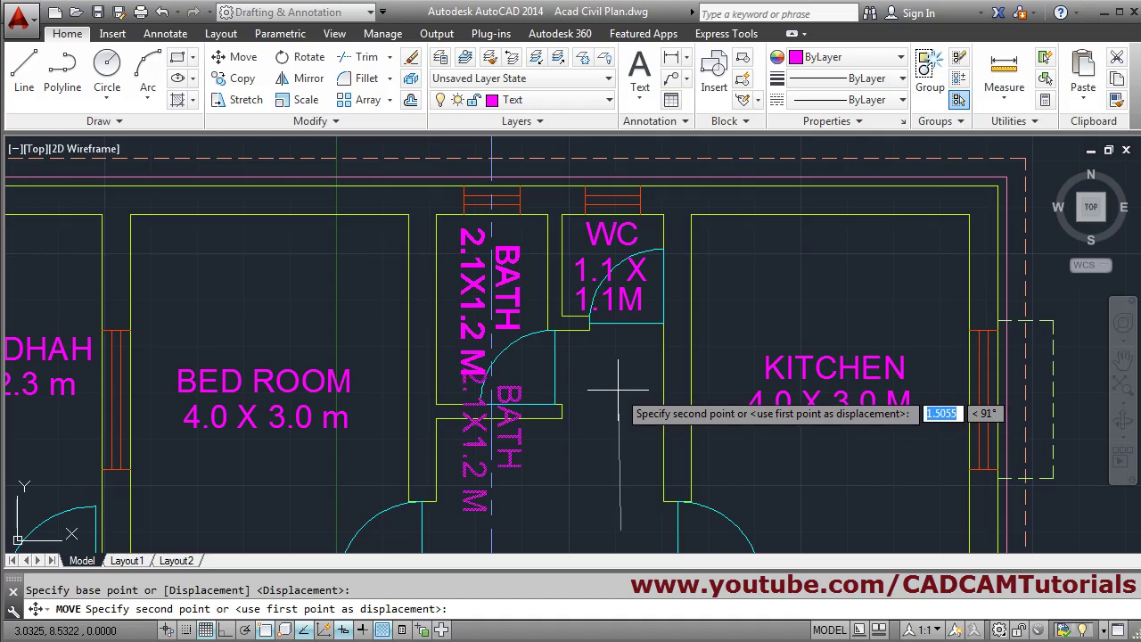
pyautogui.click(618, 389)
pyautogui.middleClick(624, 401)
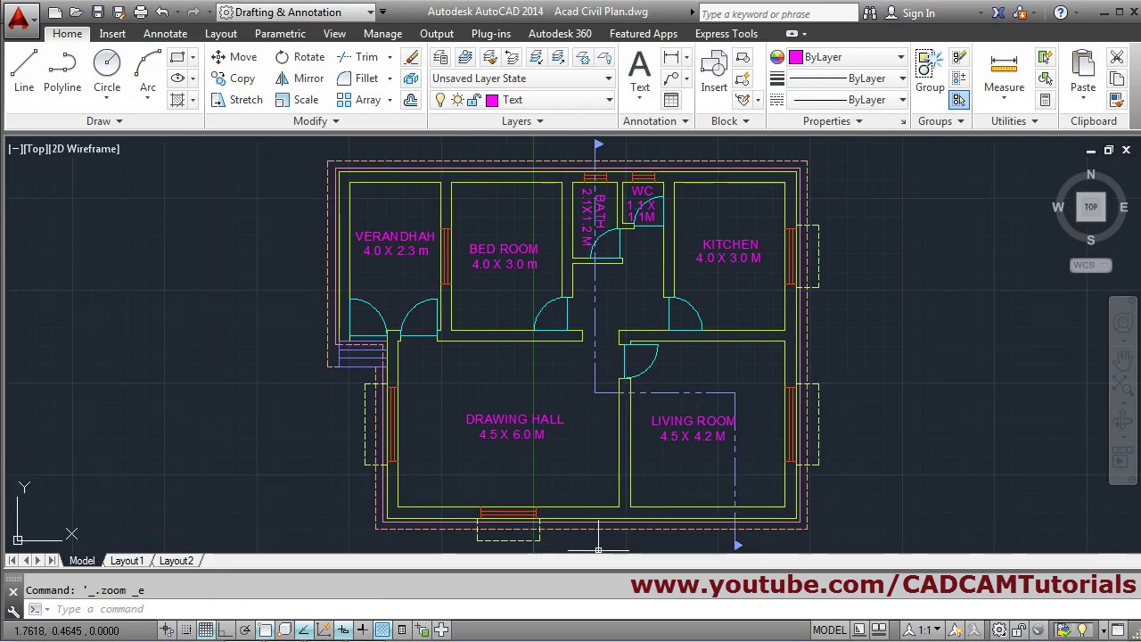
# - Check the door marks on the reference PDF, then copy the VERANDHAH text to just below the door between verandah and drawing hall
pyautogui.hotkey('alt', 'Tab')
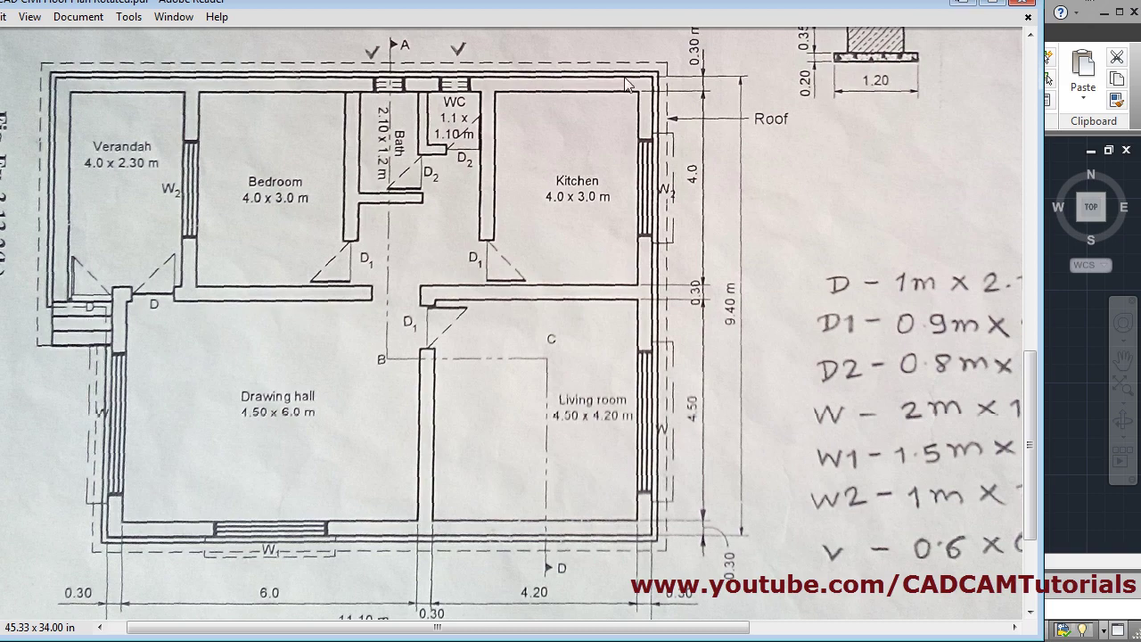
pyautogui.hotkey('alt', 'Tab')
pyautogui.scroll(2, 428, 312)
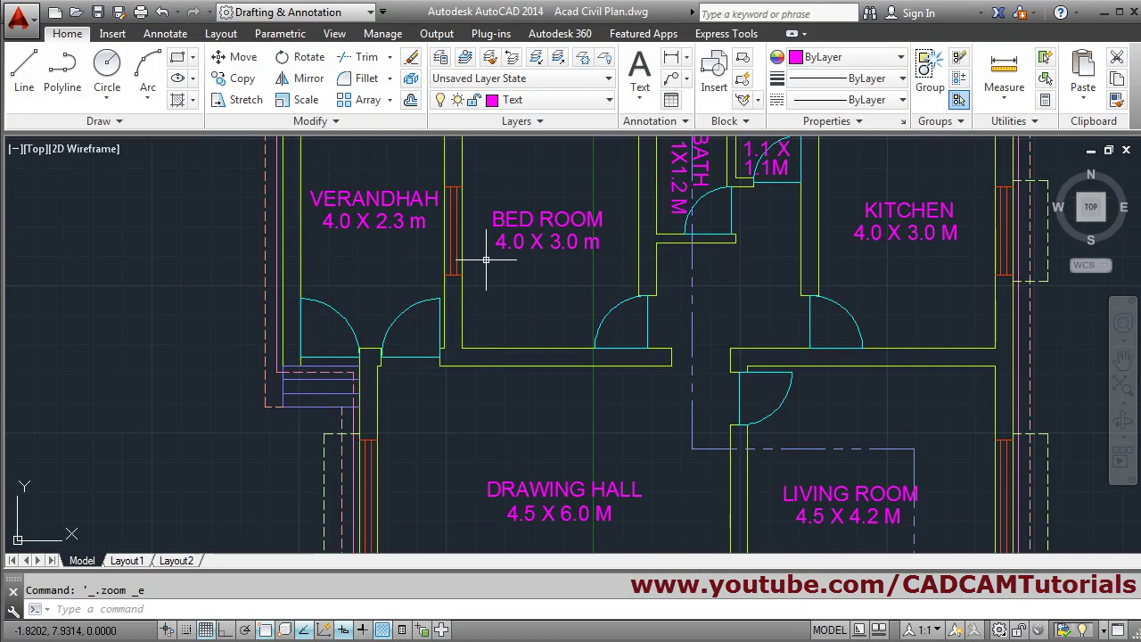
pyautogui.click(242, 78)
pyautogui.click(388, 214)
pyautogui.press('Return')
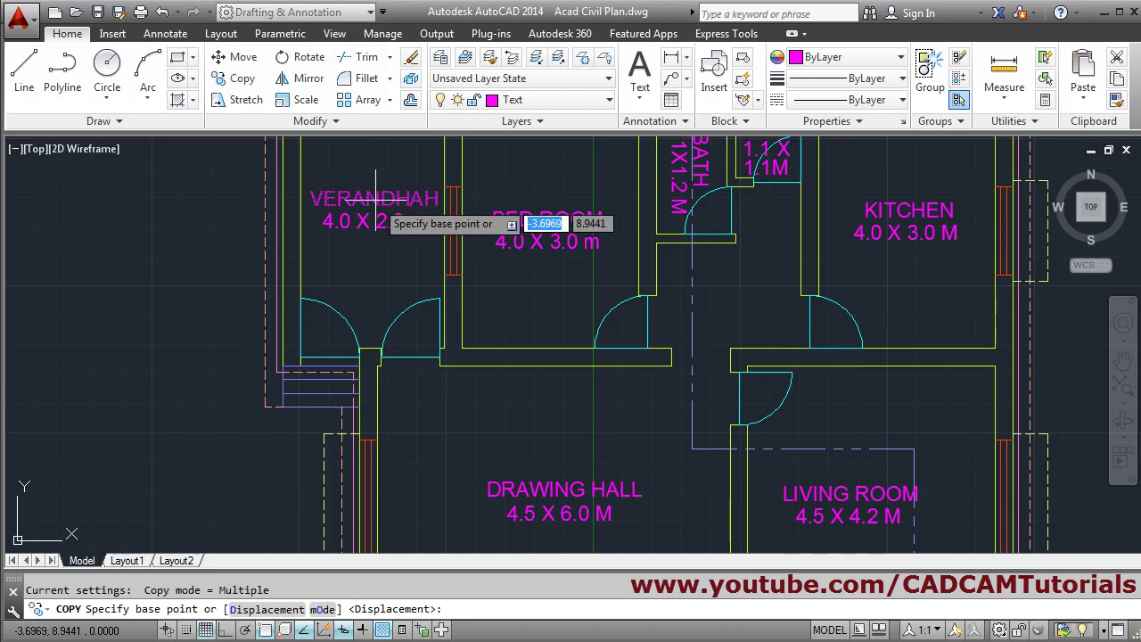
pyautogui.click(354, 219)
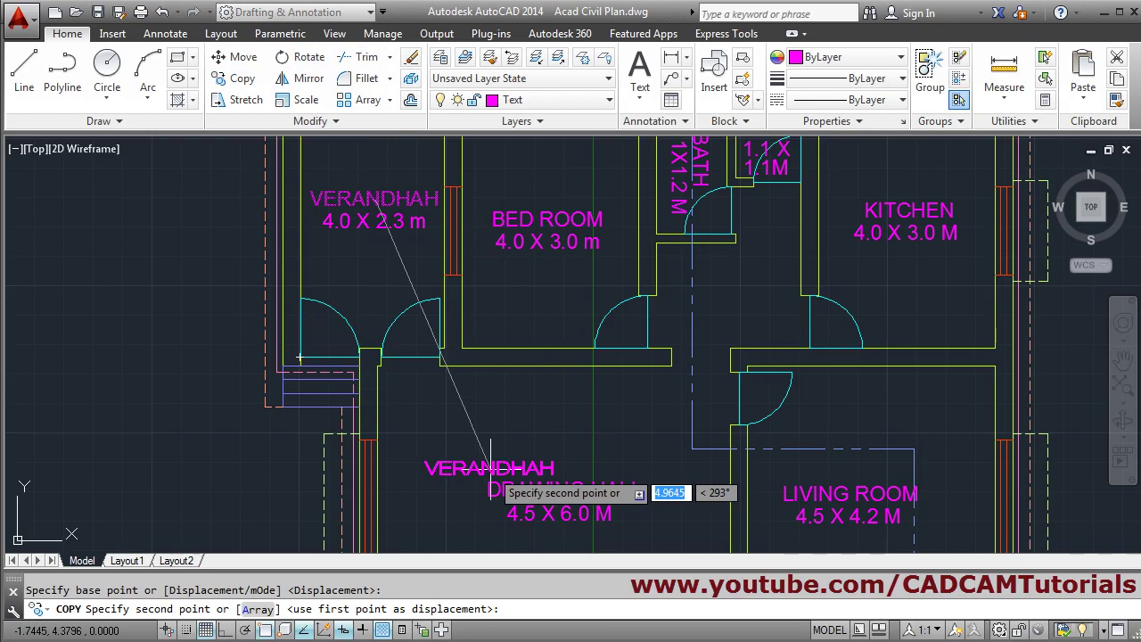
pyautogui.click(468, 392)
pyautogui.press('Return')
# - Change the copied VERANDHAH text below the door to D and end the text editing
pyautogui.scroll(4, 446, 411)
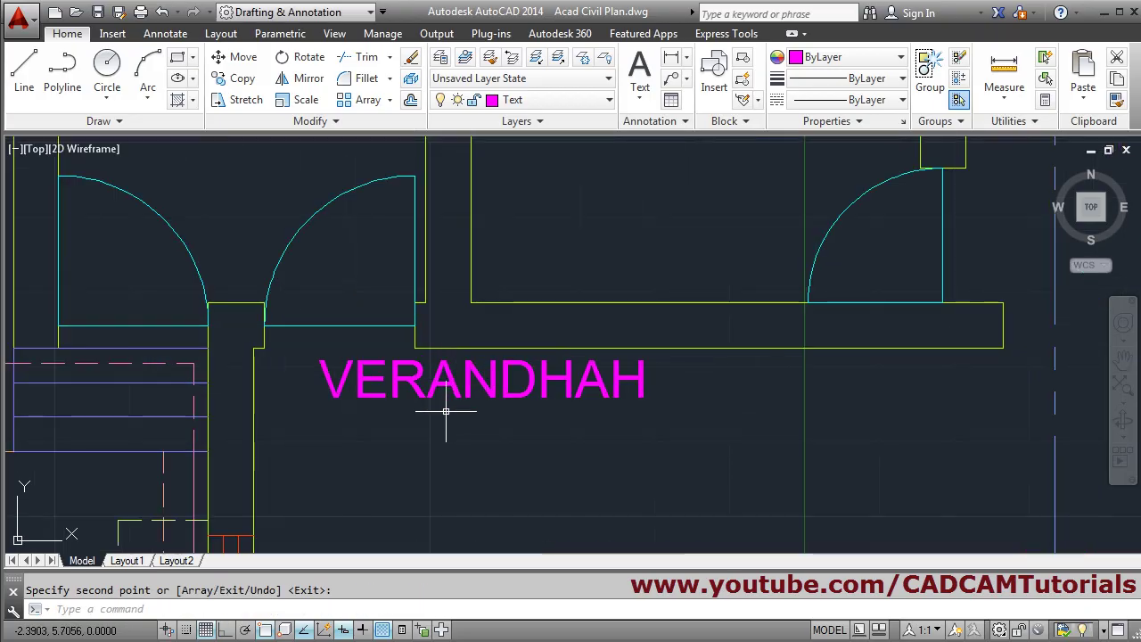
pyautogui.doubleClick(437, 382)
pyautogui.write('D')
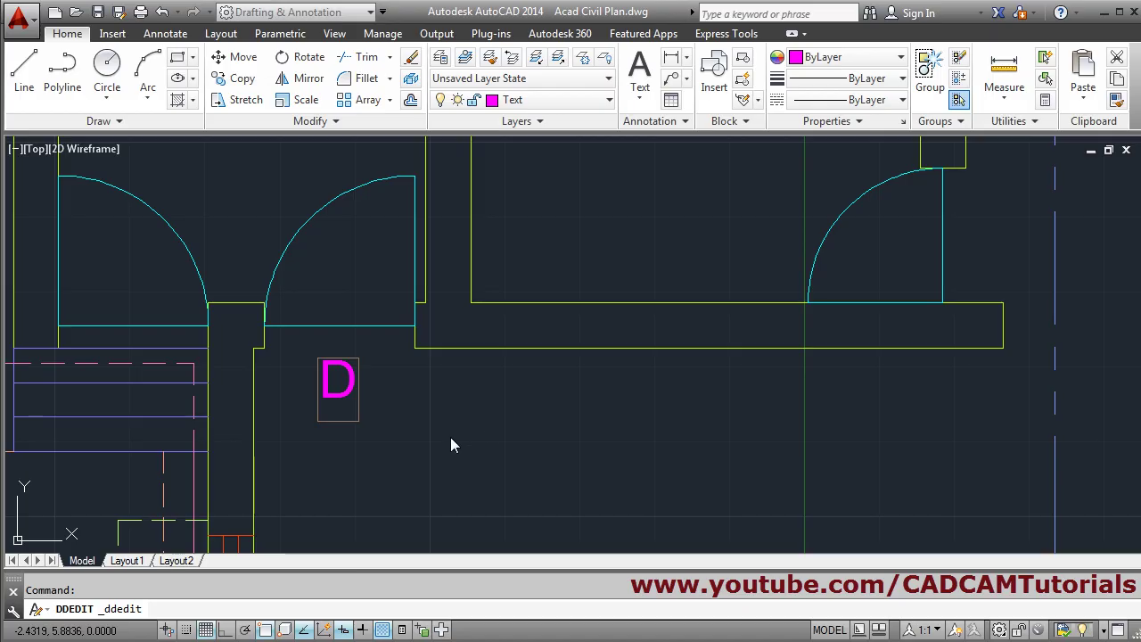
pyautogui.press('Return')
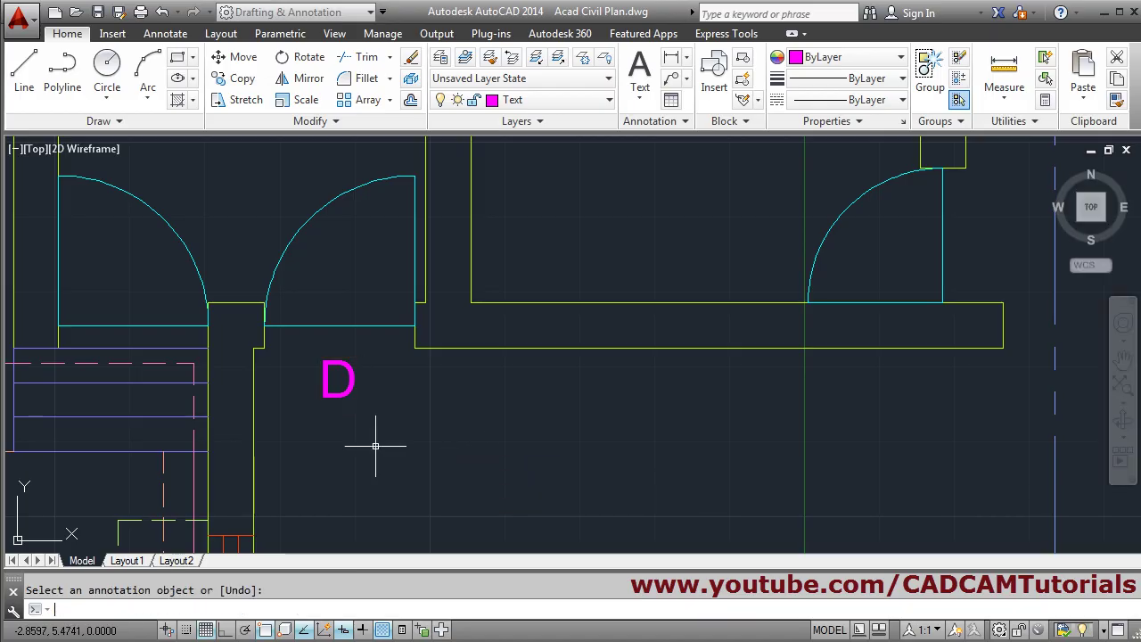
pyautogui.press('Escape')
# - Move the D label slightly up, closer to the door opening between verandah and drawing hall
pyautogui.write('m')
pyautogui.press('Return')
pyautogui.click(353, 398)
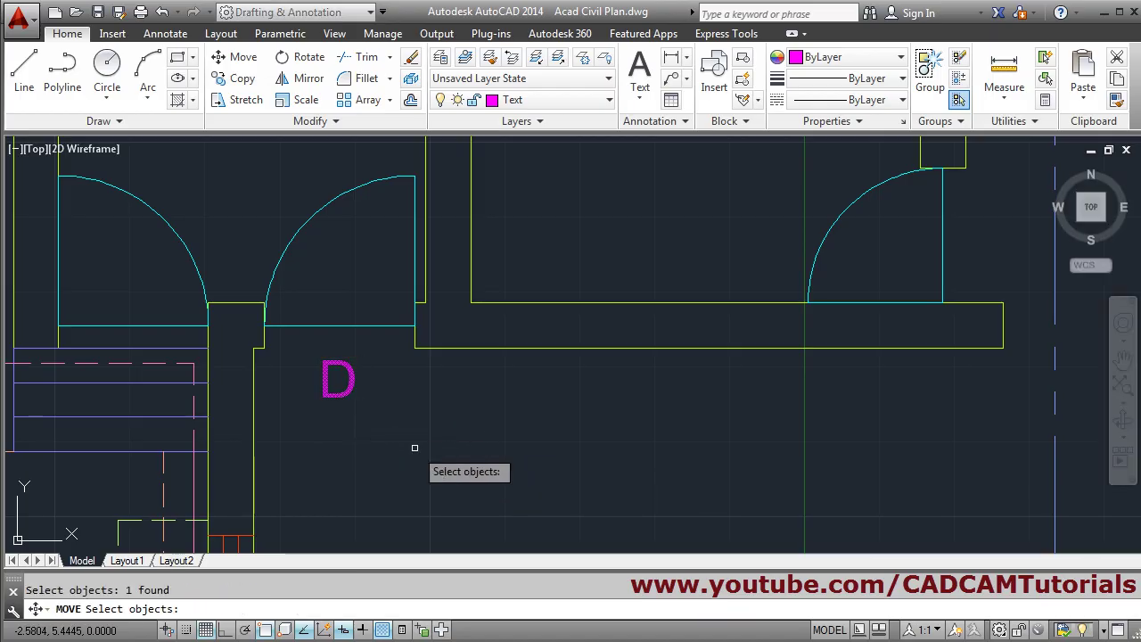
pyautogui.press('Return')
pyautogui.click(396, 465)
pyautogui.click(403, 448)
pyautogui.scroll(-3, 403, 441)
pyautogui.scroll(3, 388, 420)
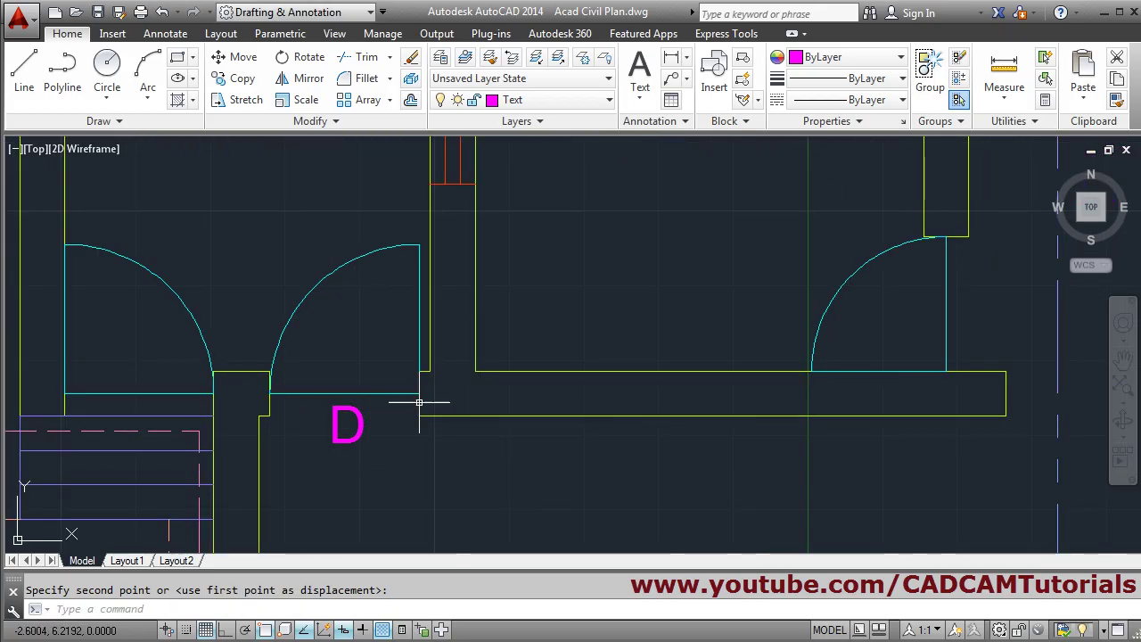
# - Set the D label's text height to 0.2 in its properties, then deselect it and close the Properties palette
pyautogui.click(903, 123)
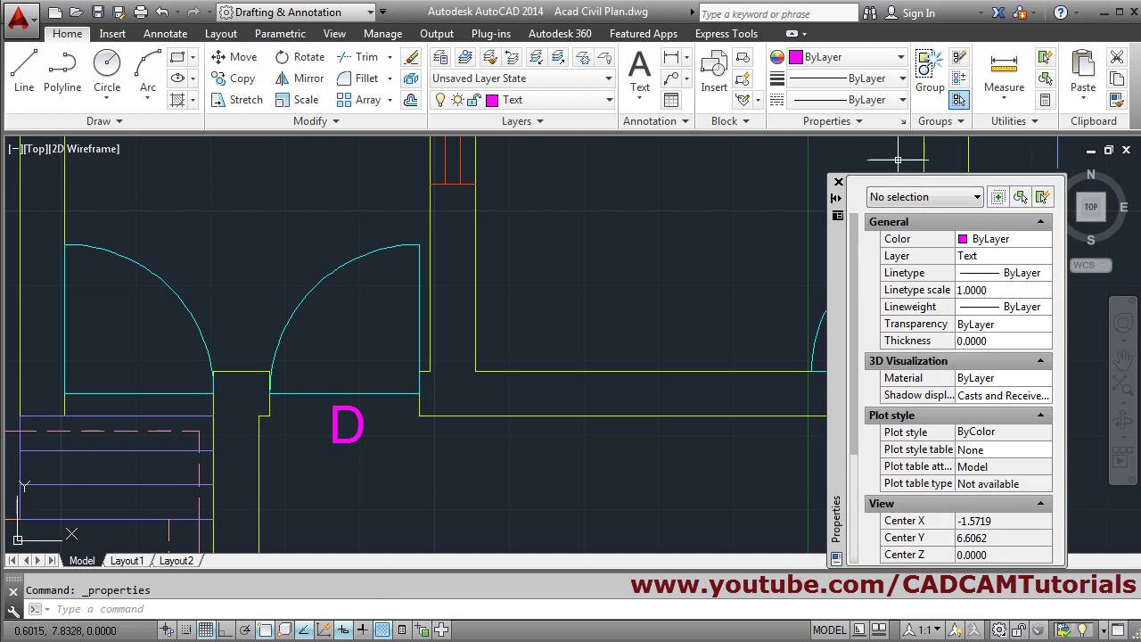
pyautogui.click(354, 439)
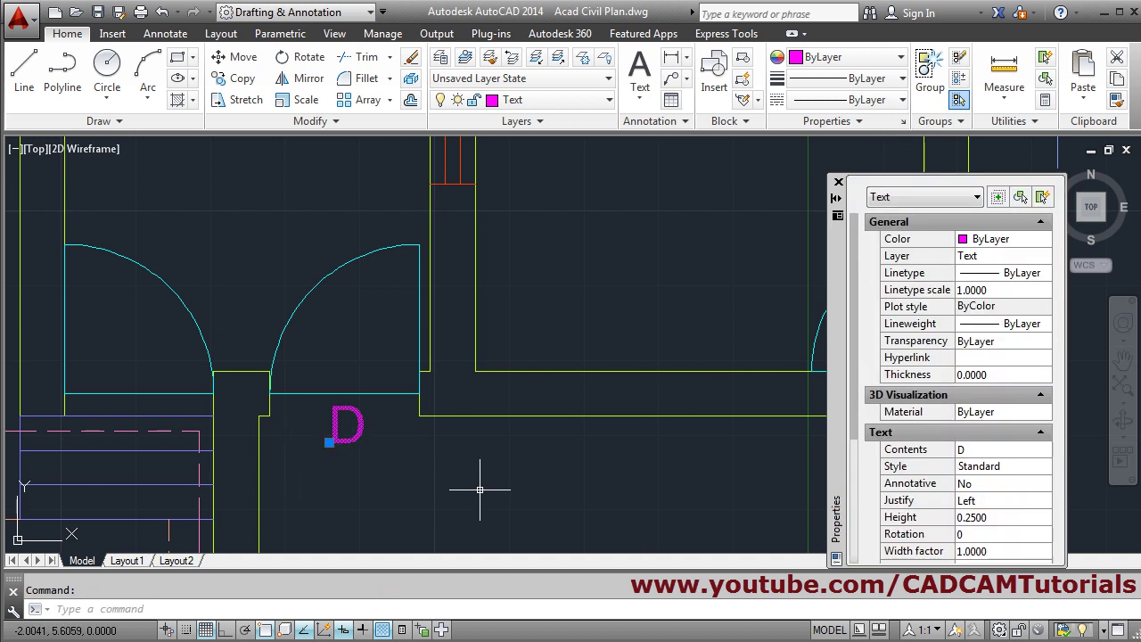
pyautogui.click(980, 522)
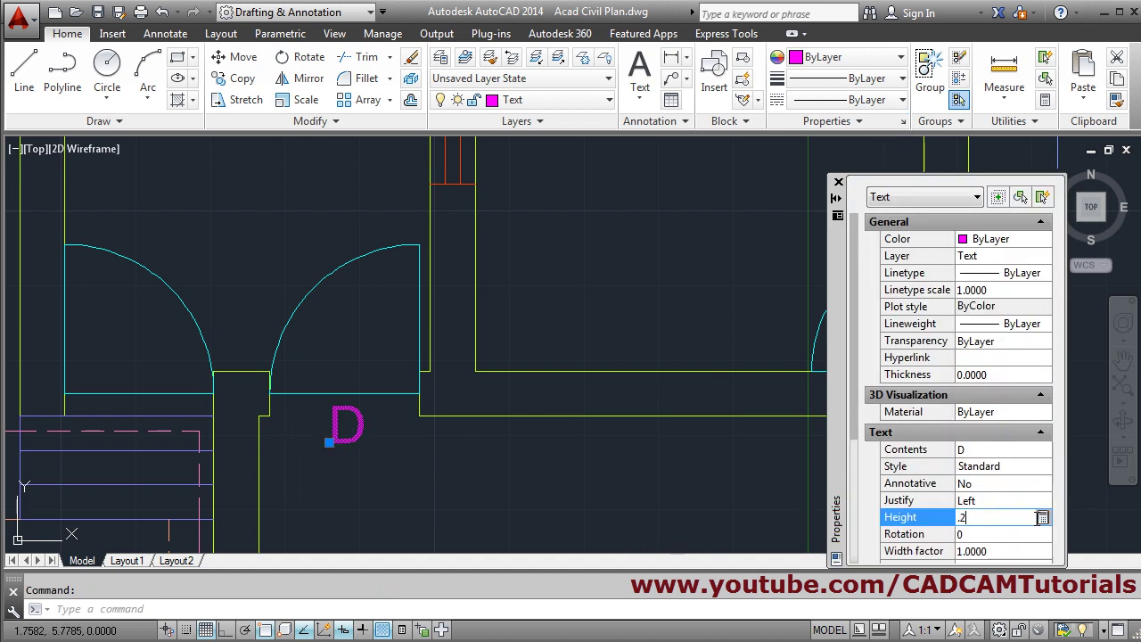
pyautogui.write('.2')
pyautogui.press('Return')
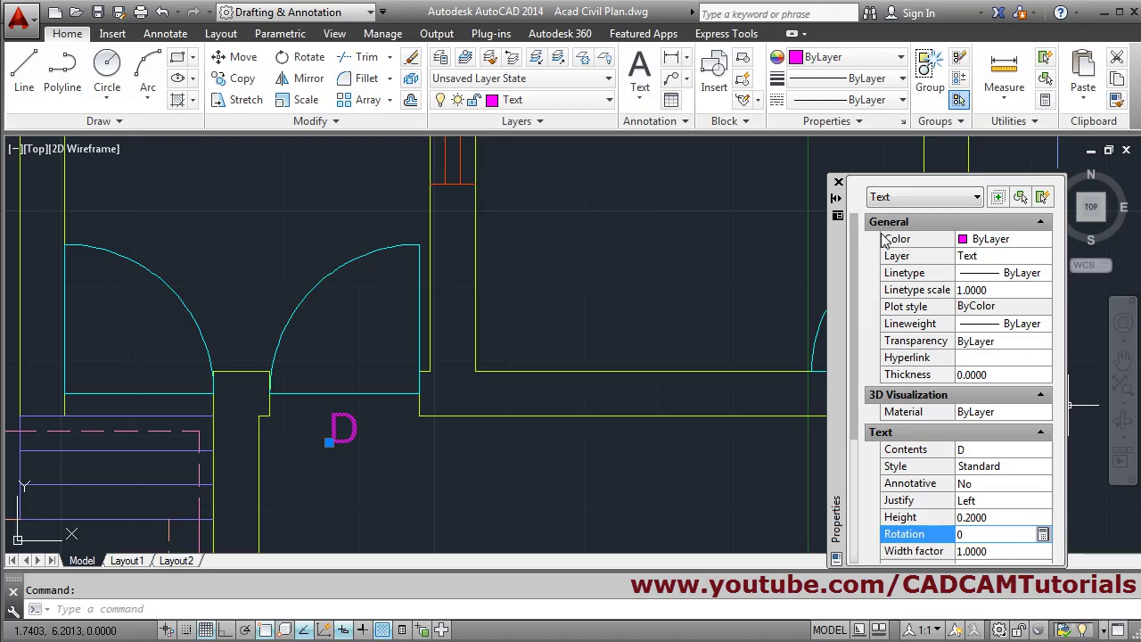
pyautogui.press('Escape')
pyautogui.click(838, 182)
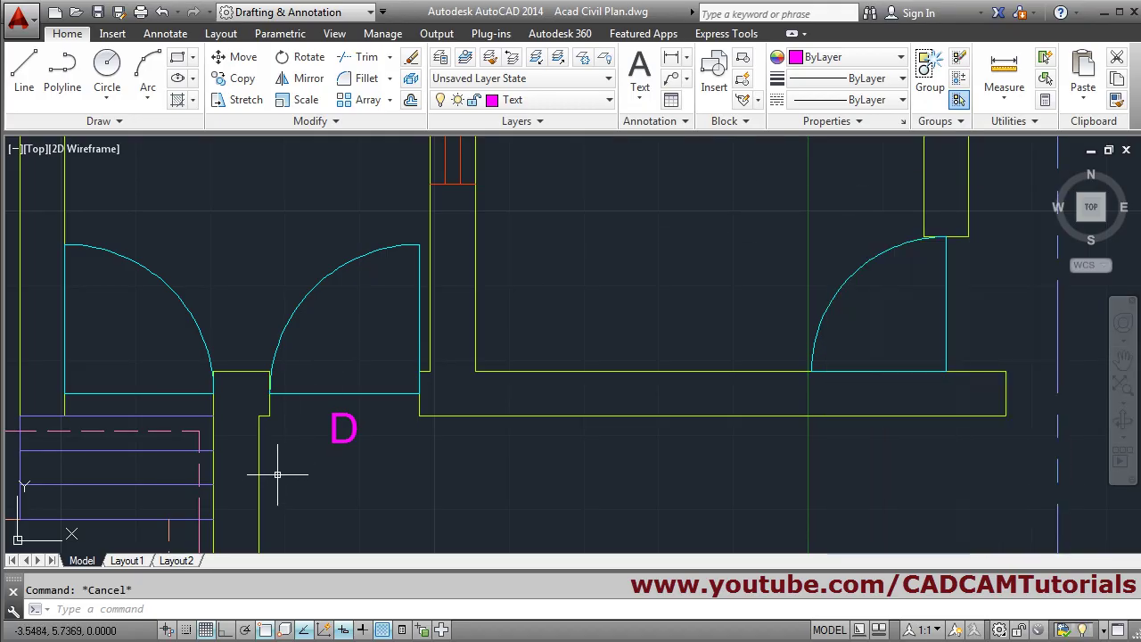
# - Move the resized D label slightly right so it sits centred beneath the door opening
pyautogui.scroll(2, 277, 475)
pyautogui.press('Return')
pyautogui.click(383, 419)
pyautogui.press('Return')
pyautogui.click(408, 465)
pyautogui.click(426, 460)
pyautogui.scroll(-6, 453, 435)
pyautogui.moveTo(487, 414); pyautogui.dragTo(445, 497, button='middle')
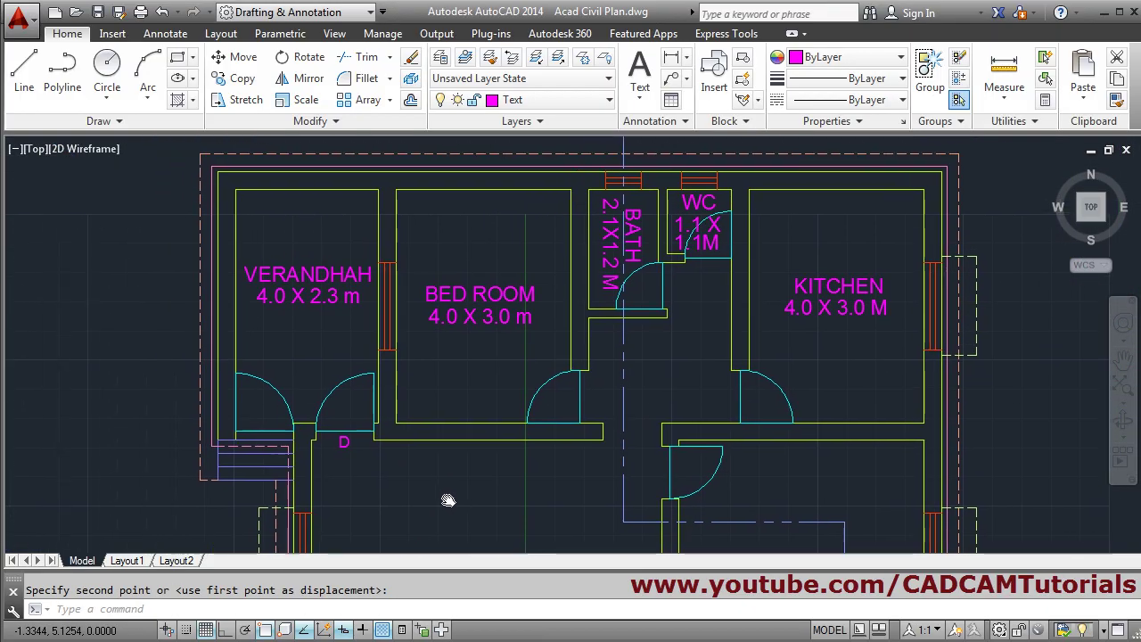
# - Copy the D label from its centre to the verandah's entrance door, above the steps
pyautogui.click(234, 77)
pyautogui.press('Return')
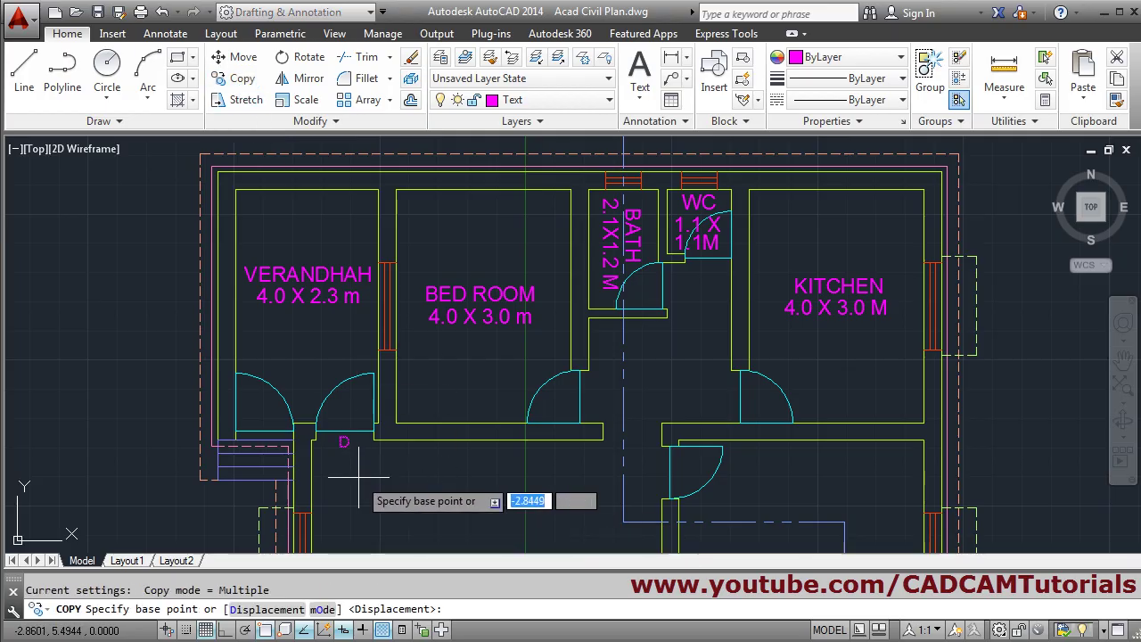
pyautogui.scroll(6, 346, 437)
pyautogui.click(348, 406)
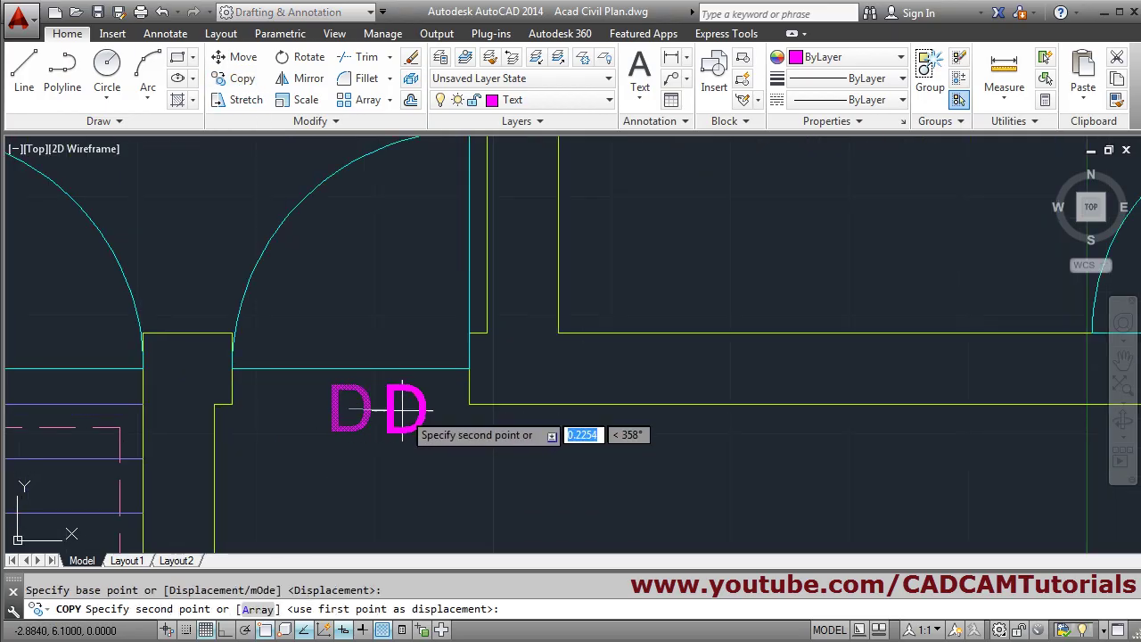
pyautogui.scroll(-4, 405, 408)
pyautogui.click(258, 377)
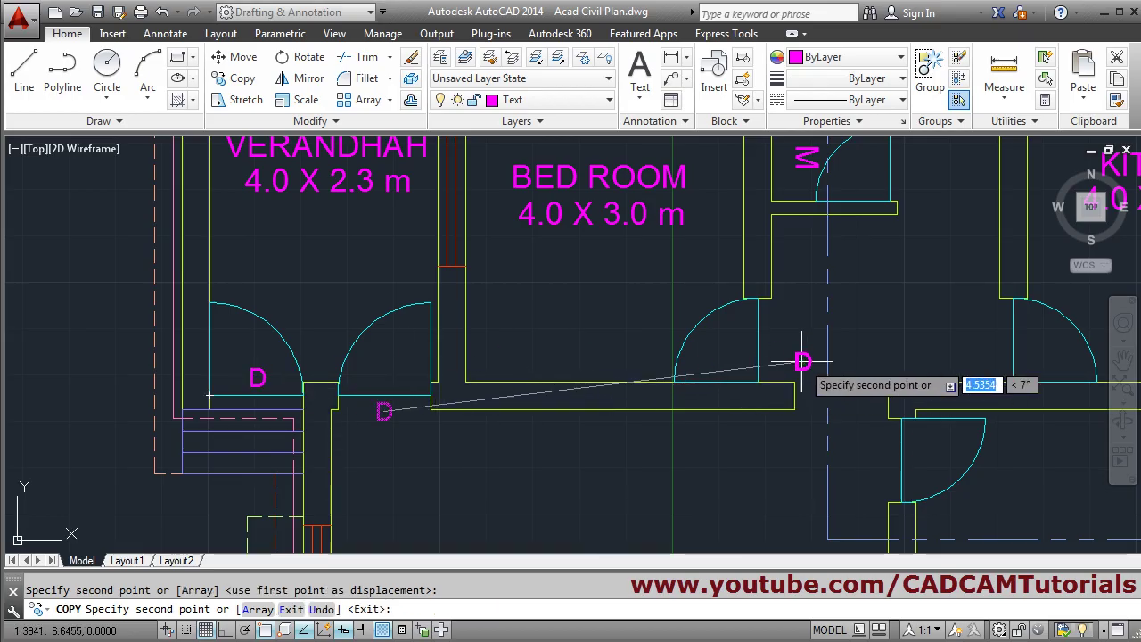
# - Place further copies of the D label beside the bedroom, kitchen, bath, WC and living room doors and end the copying
pyautogui.moveTo(772, 337); pyautogui.dragTo(537, 329, button='middle')
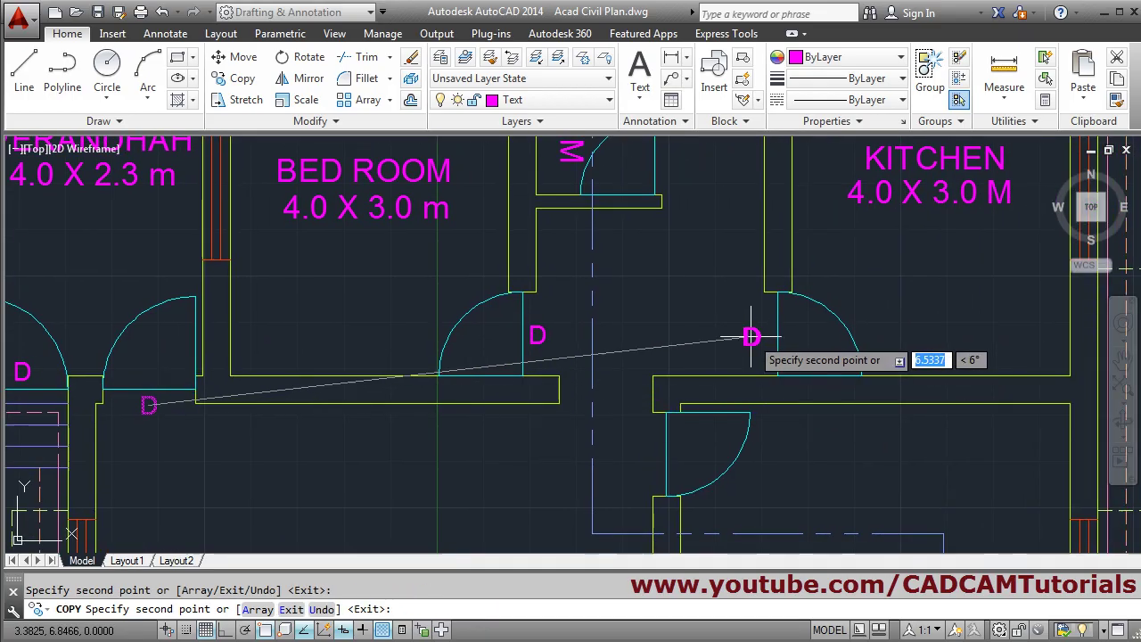
pyautogui.click(751, 337)
pyautogui.moveTo(644, 281)
pyautogui.mouseDown(button='middle')
pyautogui.moveTo(611, 448)
pyautogui.moveTo(576, 500)
pyautogui.mouseUp(button='middle')
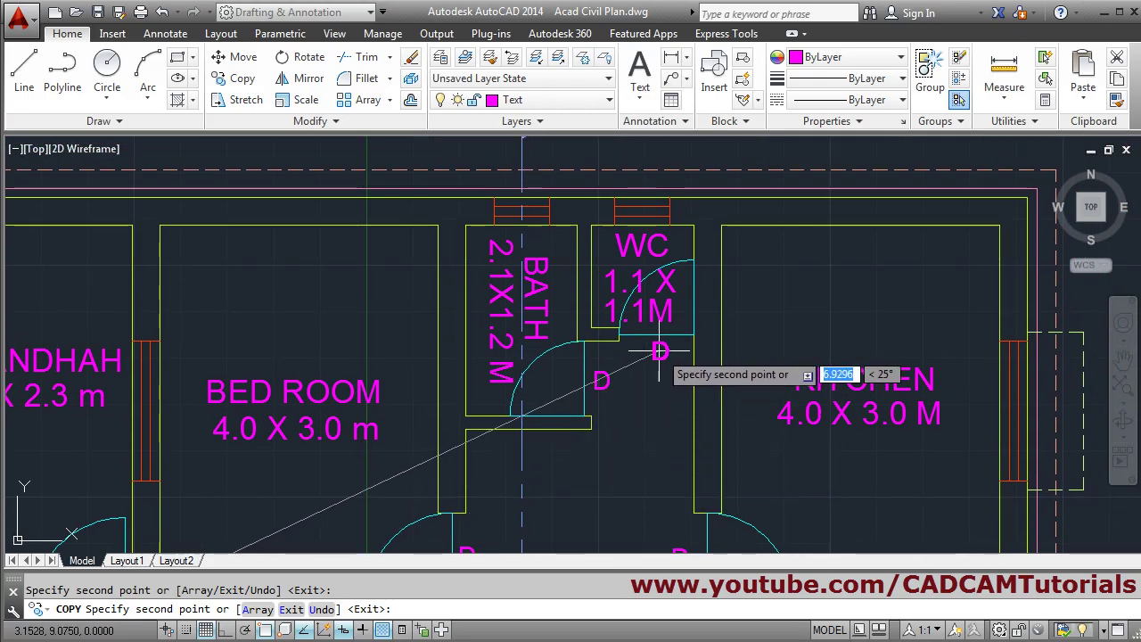
pyautogui.scroll(-5, 659, 350)
pyautogui.moveTo(618, 341)
pyautogui.mouseDown(button='middle')
pyautogui.moveTo(596, 300)
pyautogui.moveTo(573, 400)
pyautogui.mouseUp(button='middle')
pyautogui.scroll(5, 344, 436)
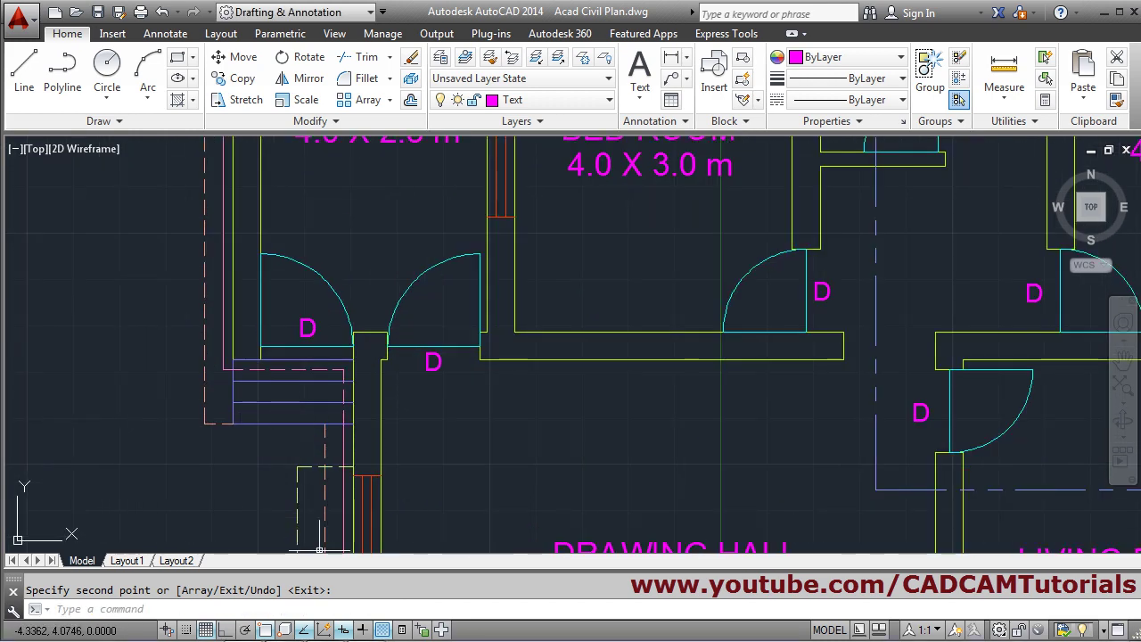
# - Check the door marks on the reference PDF and change the bedroom door's label to D1
pyautogui.hotkey('alt', 'Tab')
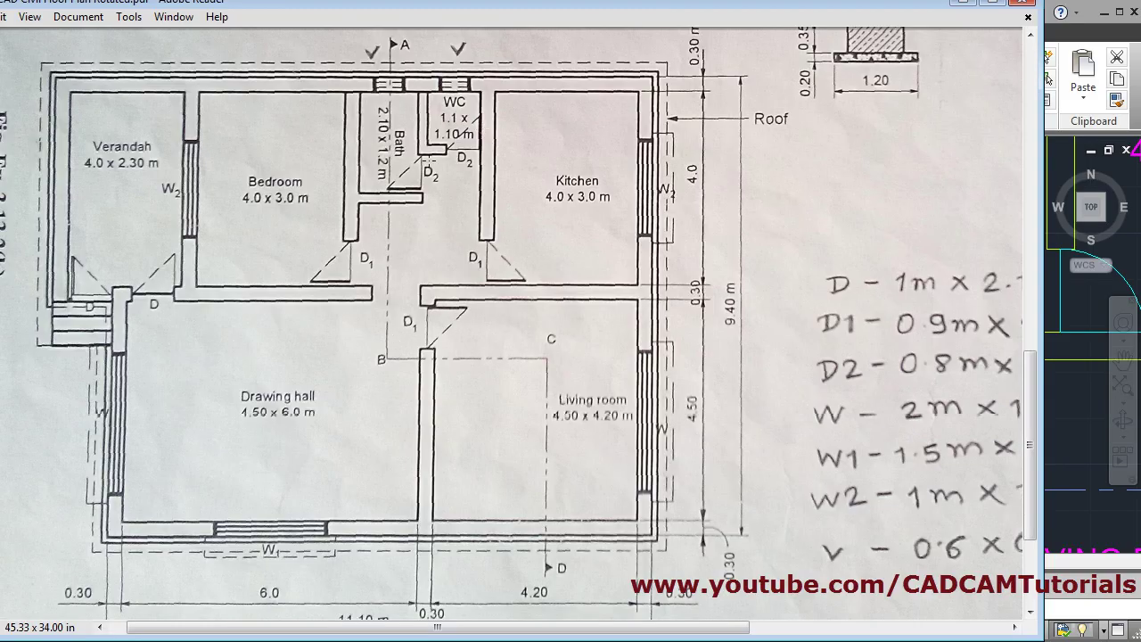
pyautogui.click(964, 4)
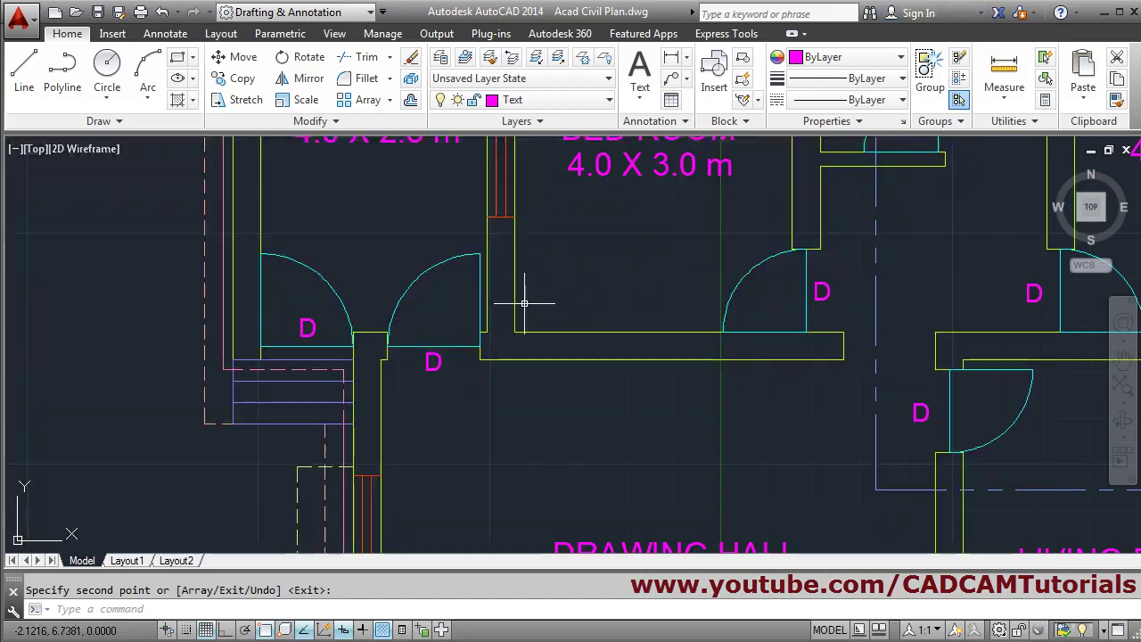
pyautogui.scroll(-3, 852, 317)
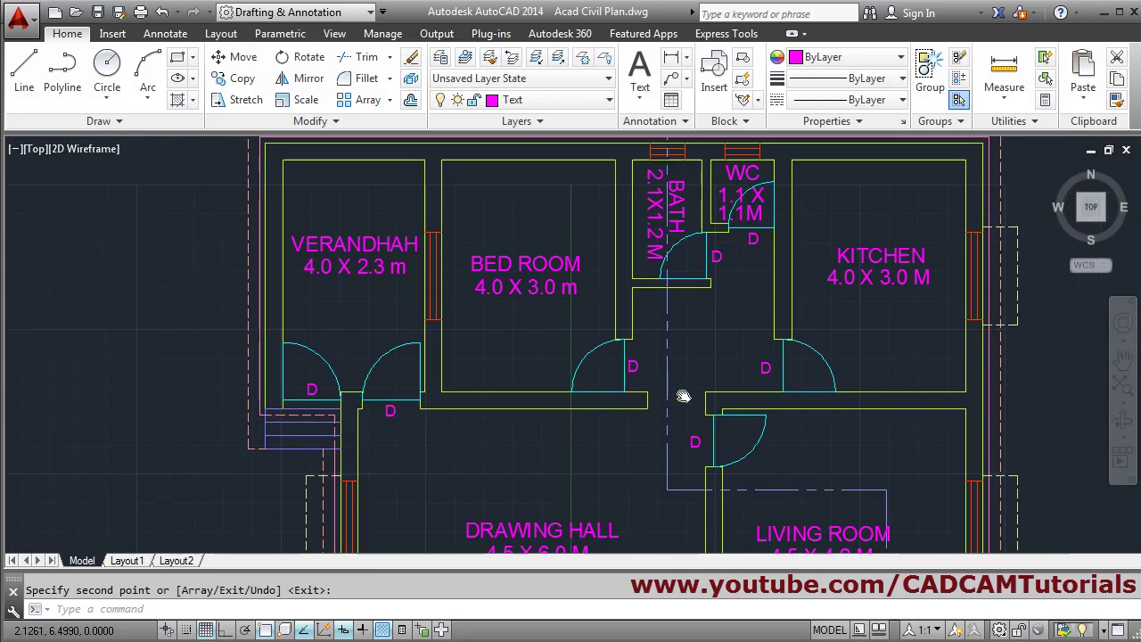
pyautogui.doubleClick(619, 375)
pyautogui.scroll(4, 663, 383)
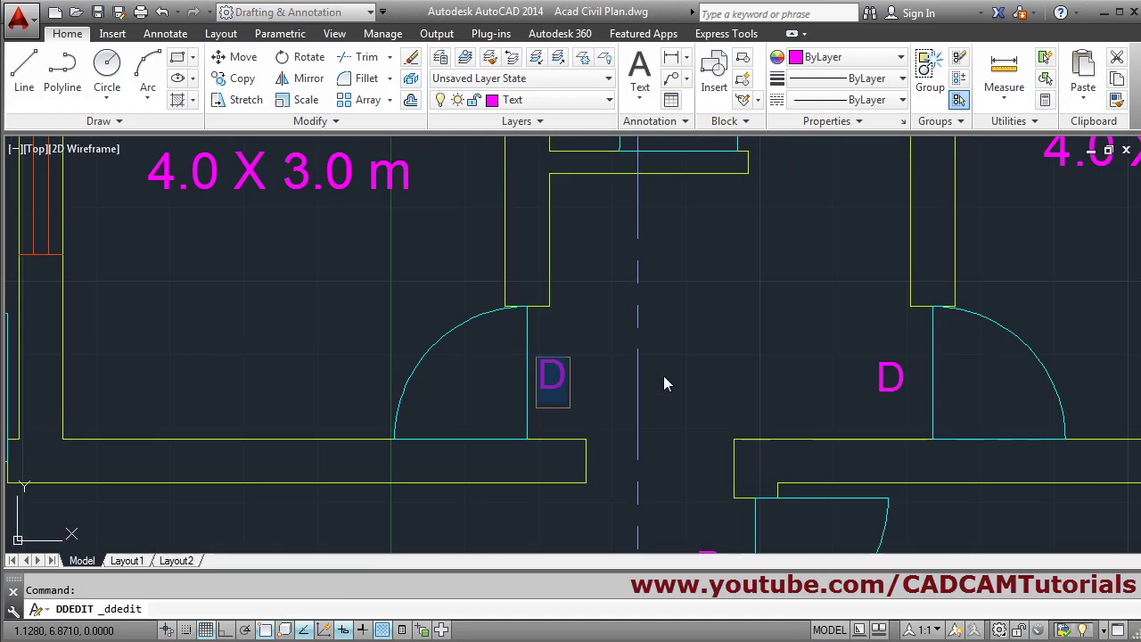
pyautogui.write('1')
pyautogui.click(686, 397)
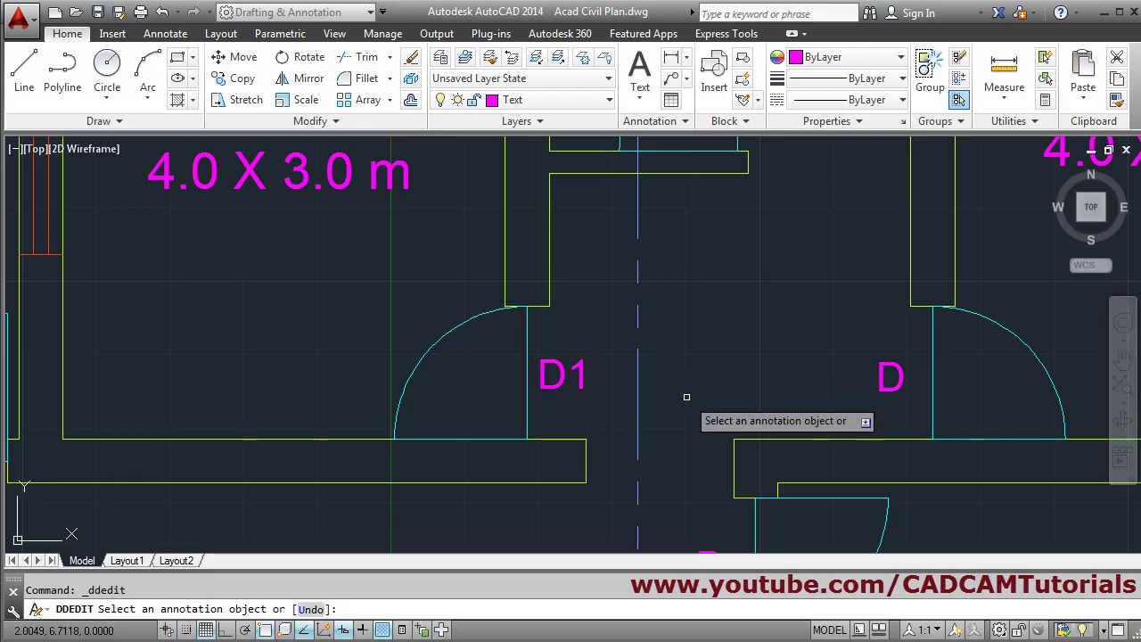
# - Change the kitchen and living room door labels to D1 and end the text editing
pyautogui.click(894, 378)
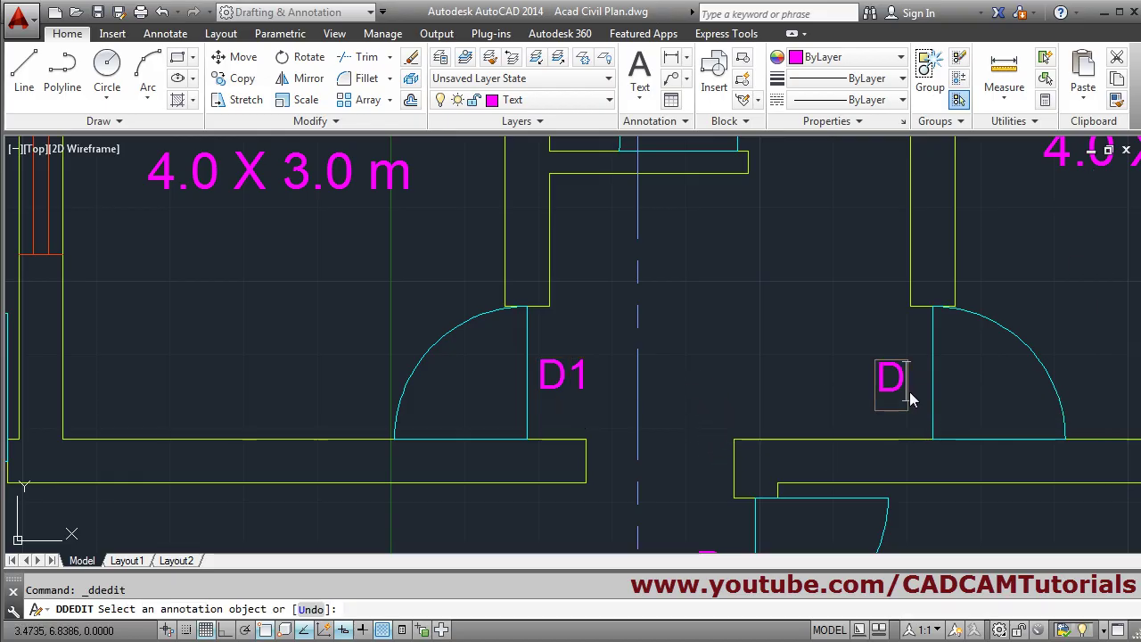
pyautogui.write('1')
pyautogui.click(963, 391)
pyautogui.moveTo(964, 390)
pyautogui.mouseDown(button='middle')
pyautogui.moveTo(782, 270)
pyautogui.moveTo(533, 287)
pyautogui.mouseUp(button='middle')
pyautogui.click(563, 312)
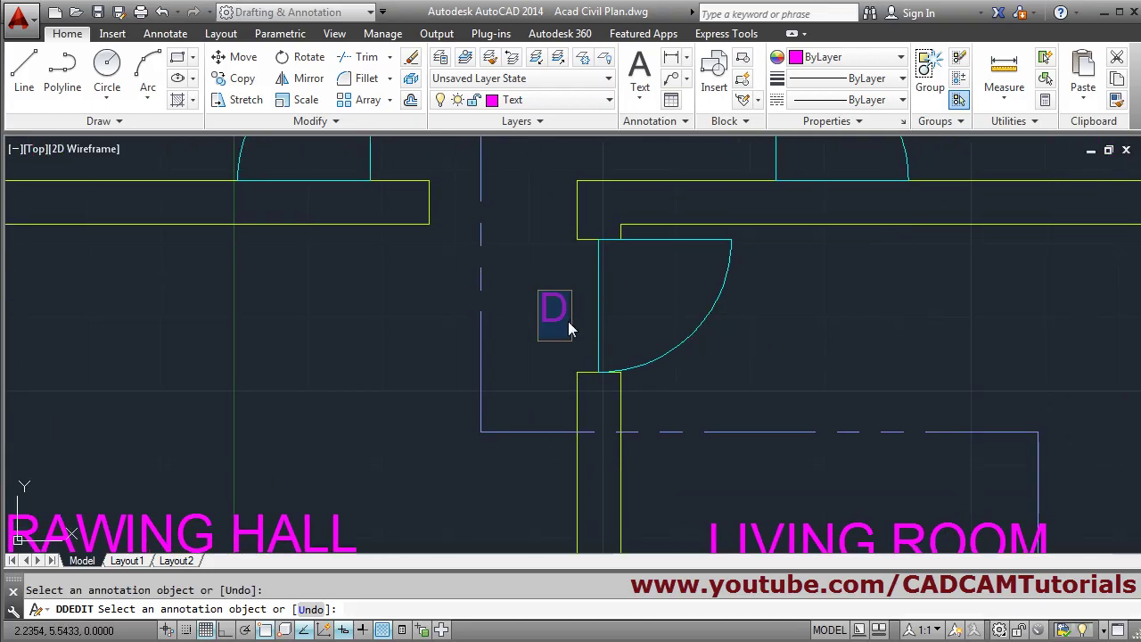
pyautogui.write('1')
pyautogui.click(684, 362)
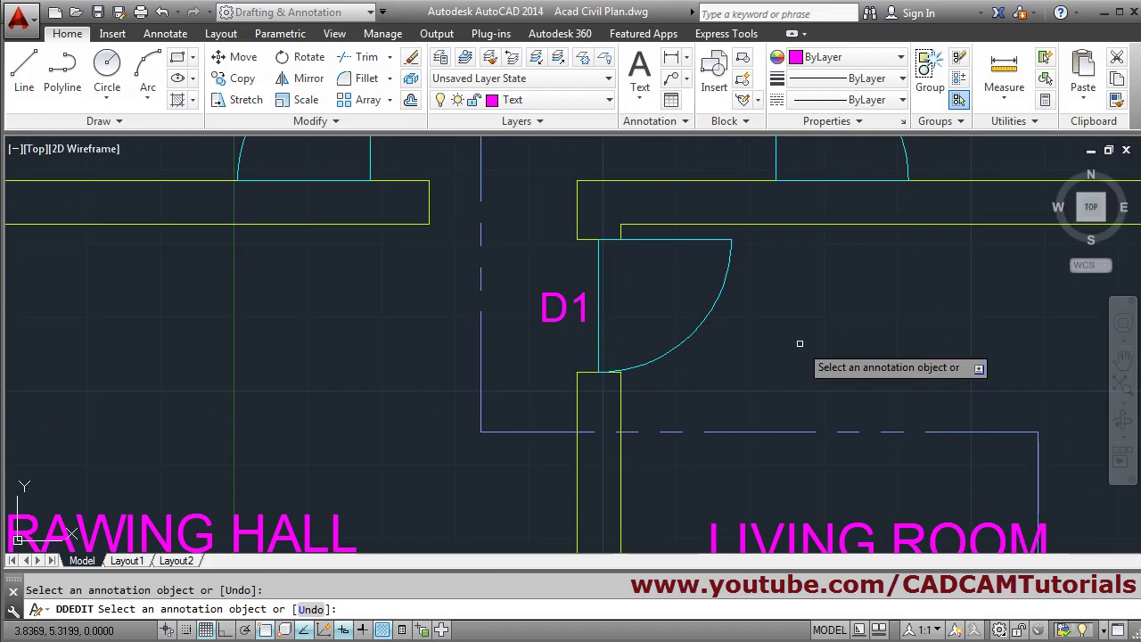
pyautogui.moveTo(857, 248); pyautogui.dragTo(759, 548, button='middle')
pyautogui.press('Return')
# - Change the bath and WC door labels to D2 and end the text editing
pyautogui.moveTo(614, 300); pyautogui.dragTo(597, 467, button='middle')
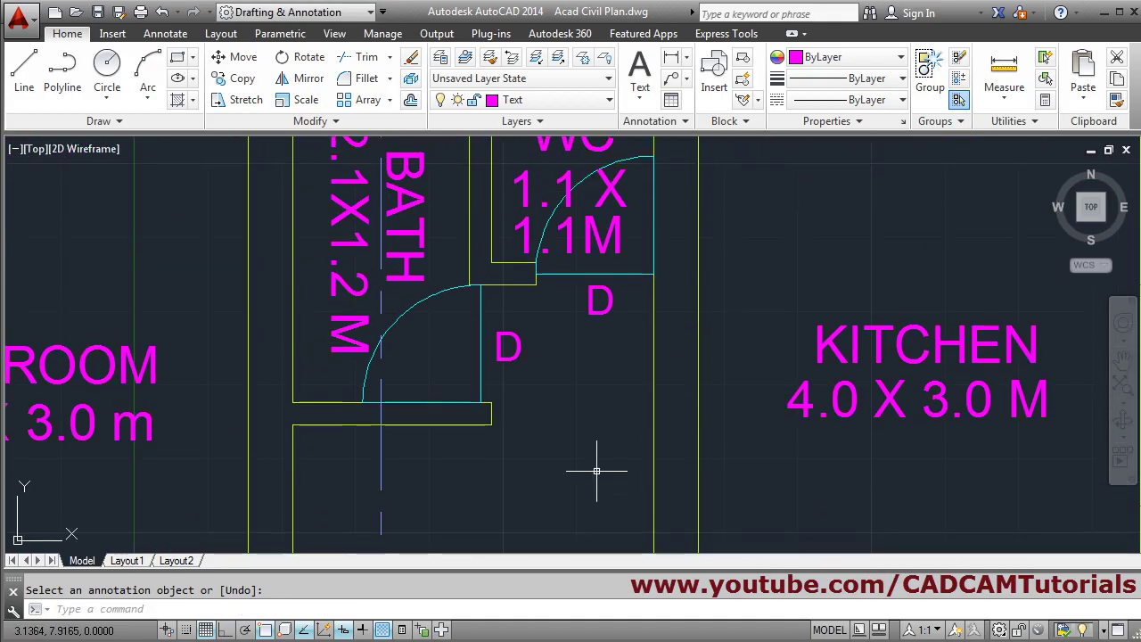
pyautogui.scroll(2, 477, 352)
pyautogui.doubleClick(489, 351)
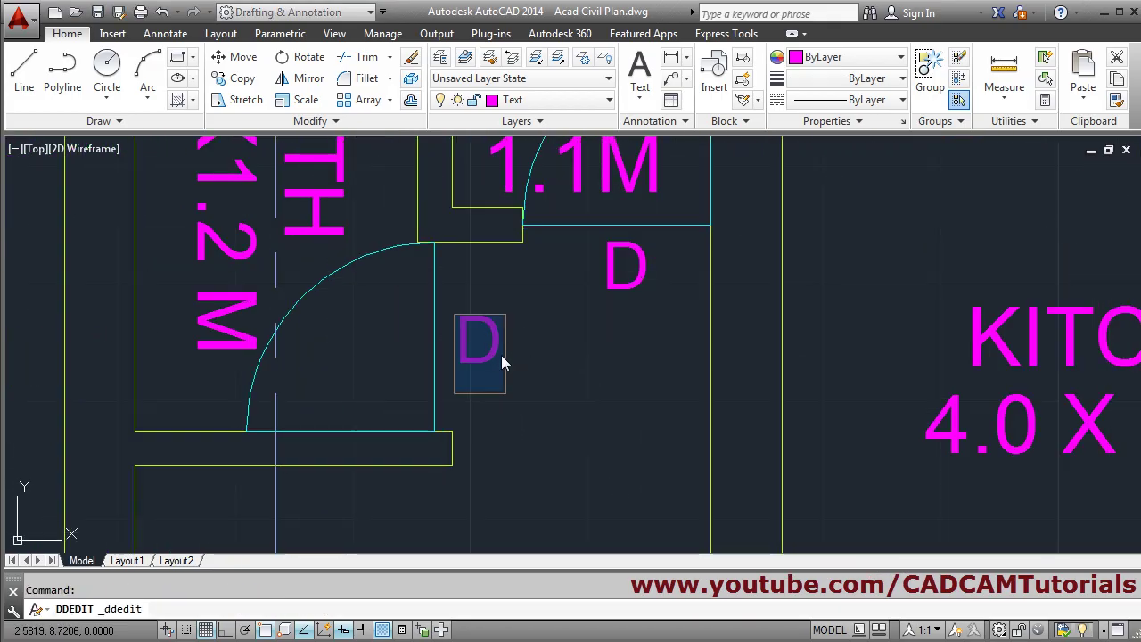
pyautogui.write('2')
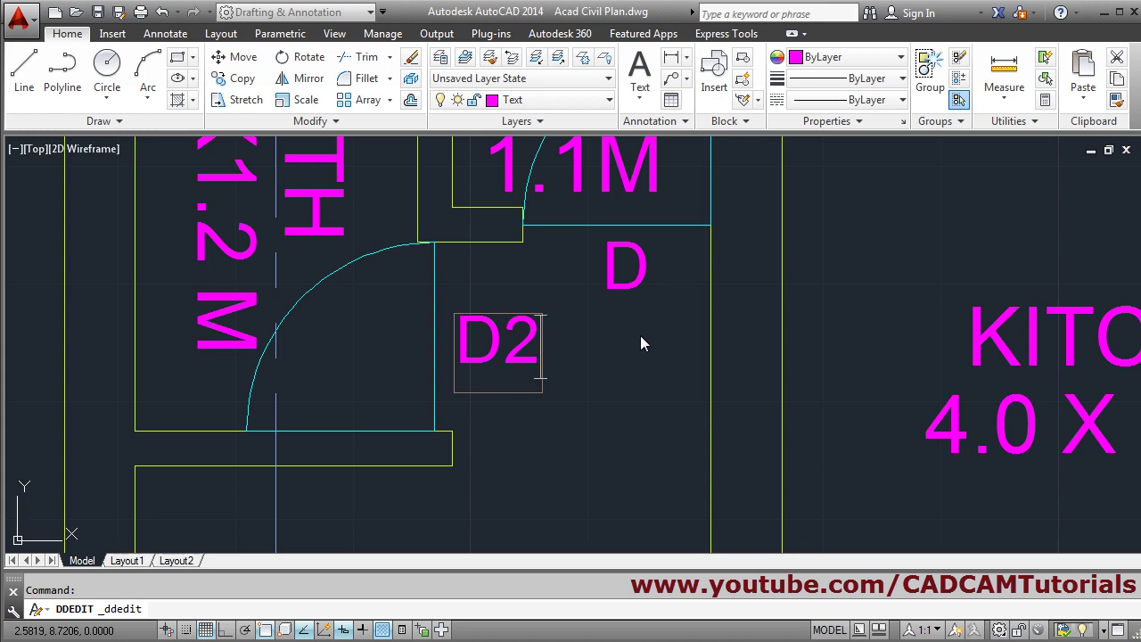
pyautogui.click(645, 269)
pyautogui.click(646, 268)
pyautogui.click(649, 294)
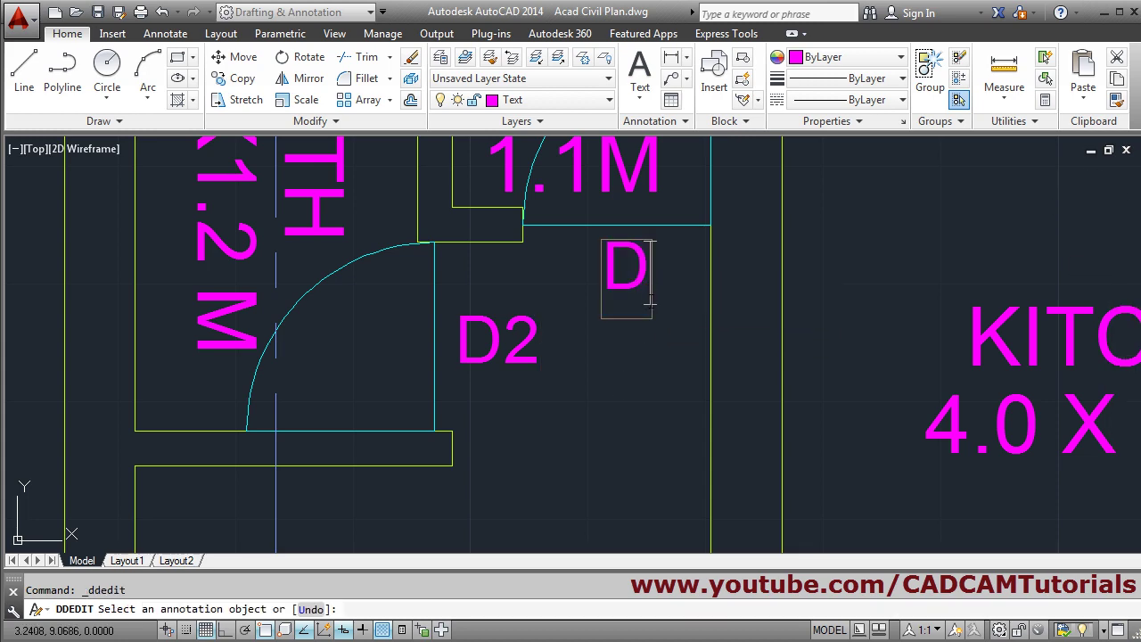
pyautogui.write('2')
pyautogui.click(608, 378)
pyautogui.press('Escape')
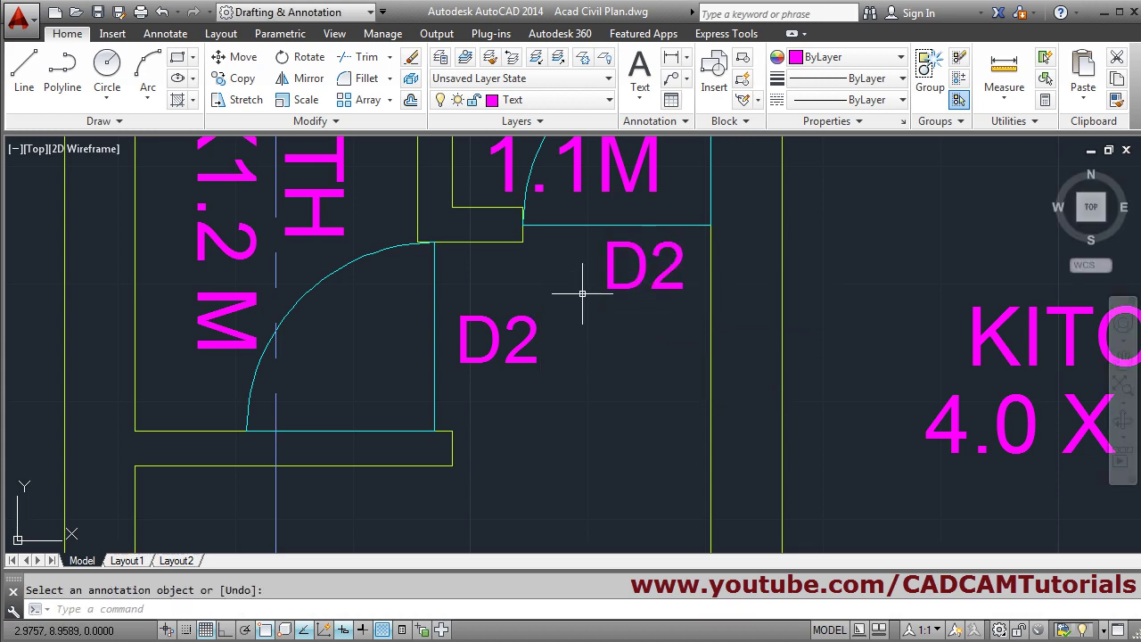
pyautogui.scroll(-6, 589, 299)
pyautogui.moveTo(616, 309)
pyautogui.mouseDown(button='middle')
pyautogui.moveTo(649, 229)
pyautogui.moveTo(650, 241)
pyautogui.mouseUp(button='middle')
pyautogui.scroll(-3, 624, 340)
pyautogui.scroll(4, 459, 355)
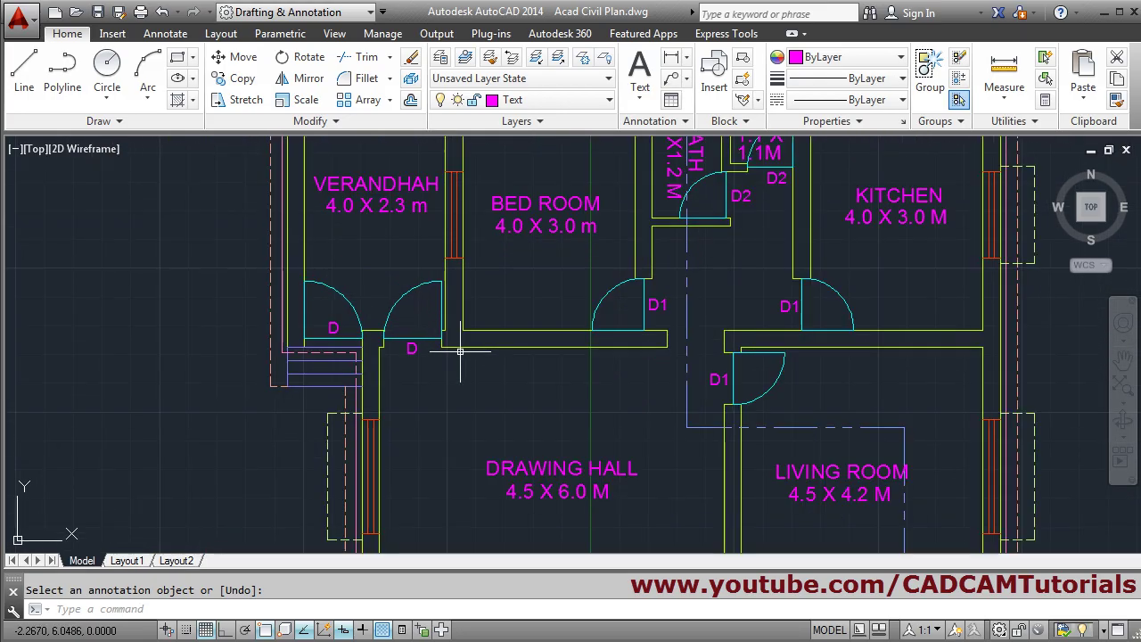
# - Copy the D label beside the drawing hall's left-hand window and above its lower window
pyautogui.click(236, 79)
pyautogui.click(484, 283)
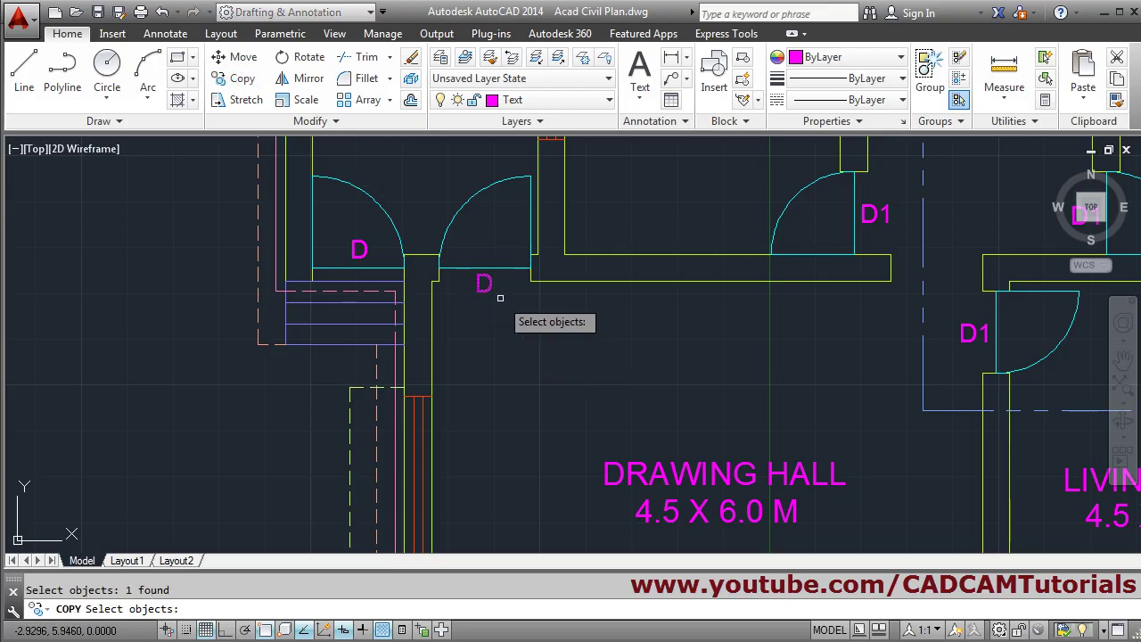
pyautogui.press('Return')
pyautogui.scroll(3, 477, 281)
pyautogui.click(467, 272)
pyautogui.scroll(-5, 466, 272)
pyautogui.scroll(4, 521, 326)
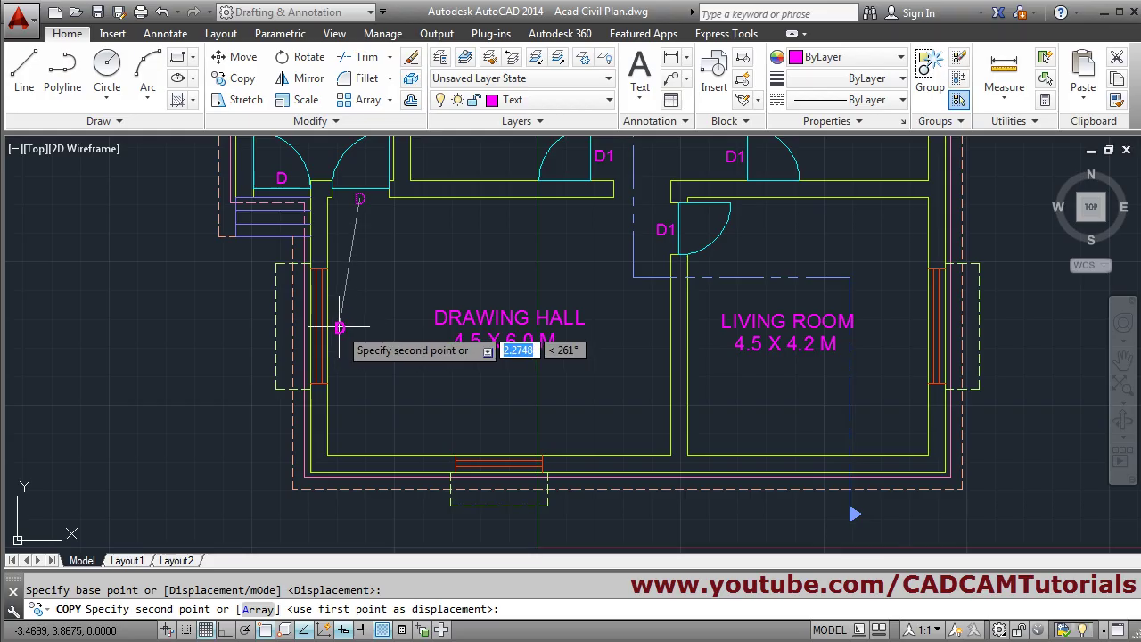
pyautogui.click(338, 328)
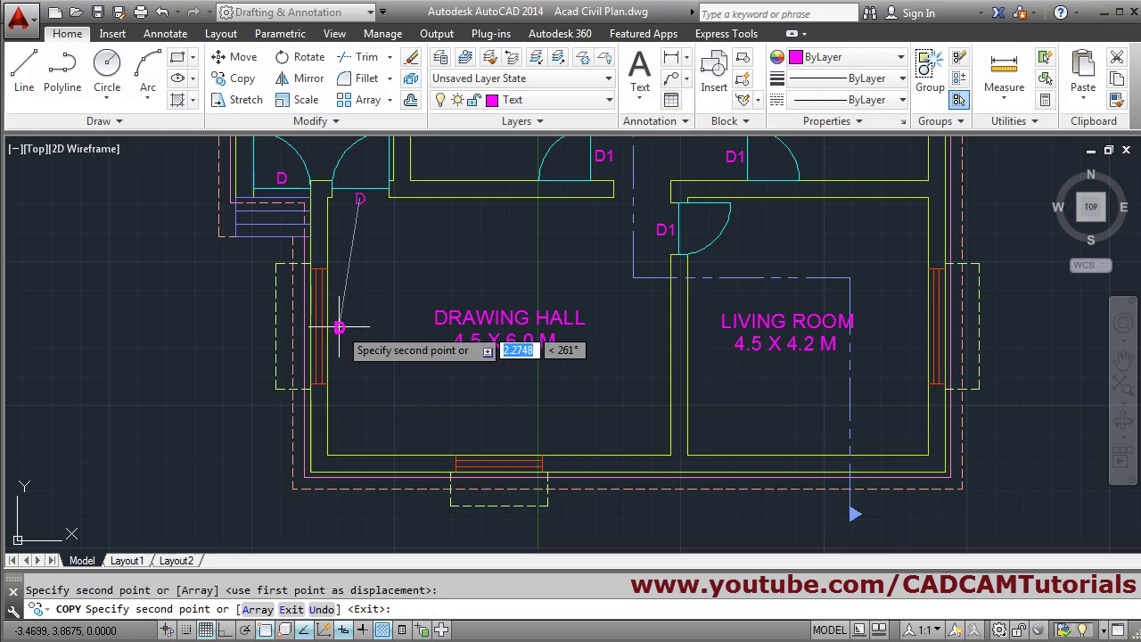
pyautogui.click(498, 443)
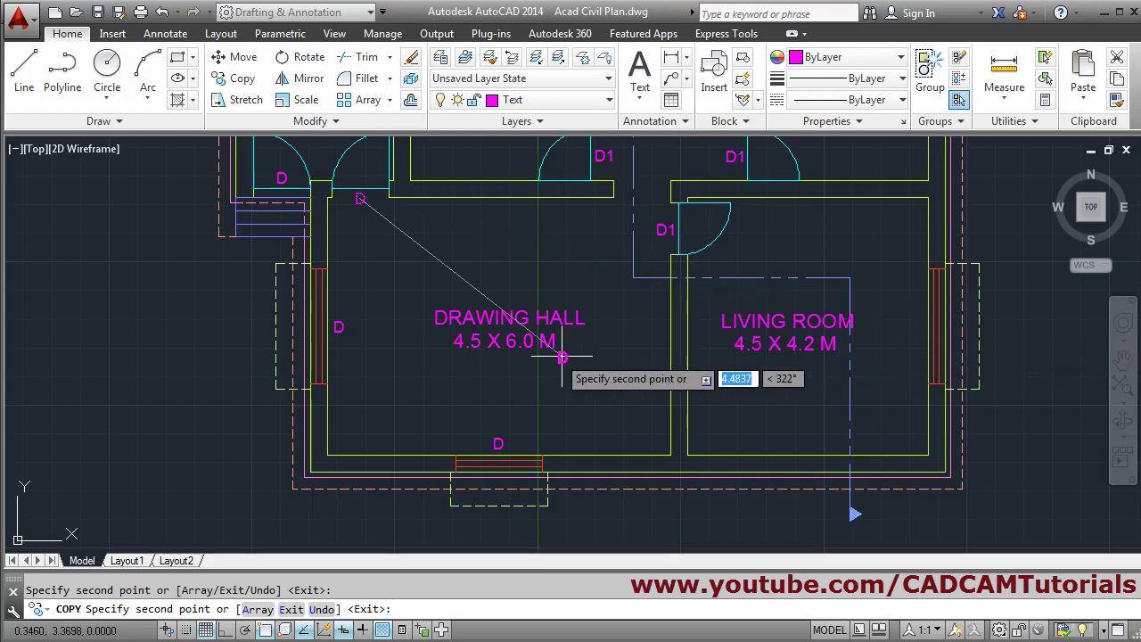
pyautogui.press('Return')
# - Erase the D copy above the drawing hall's lower window and change the left-hand window's label to W
pyautogui.scroll(2, 409, 349)
pyautogui.press('Return')
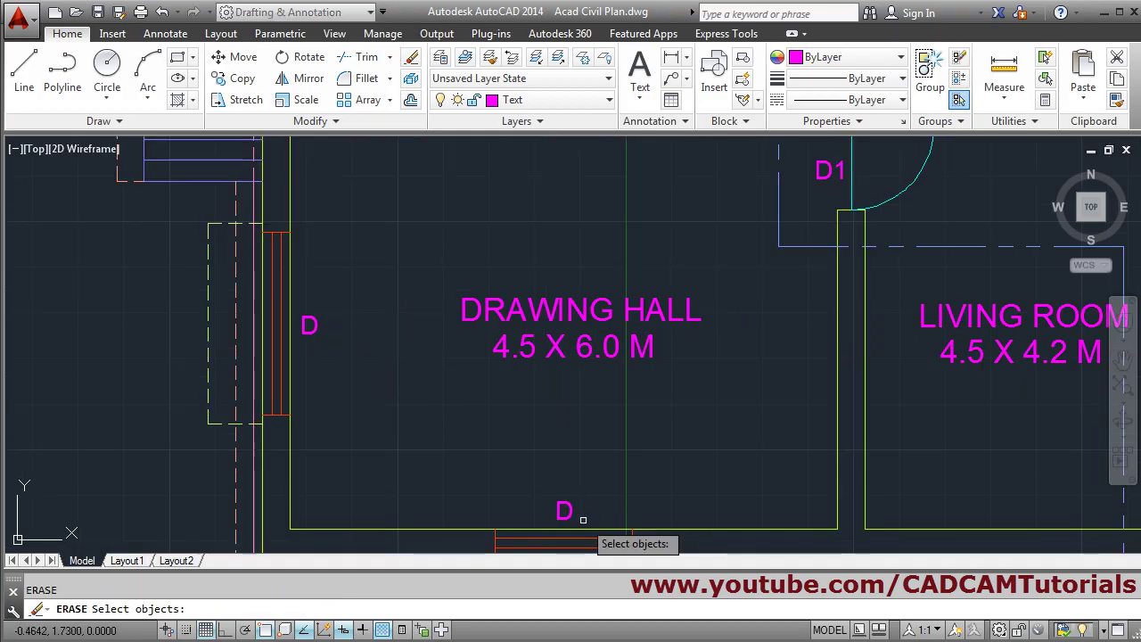
pyautogui.scroll(2, 348, 343)
pyautogui.doubleClick(247, 311)
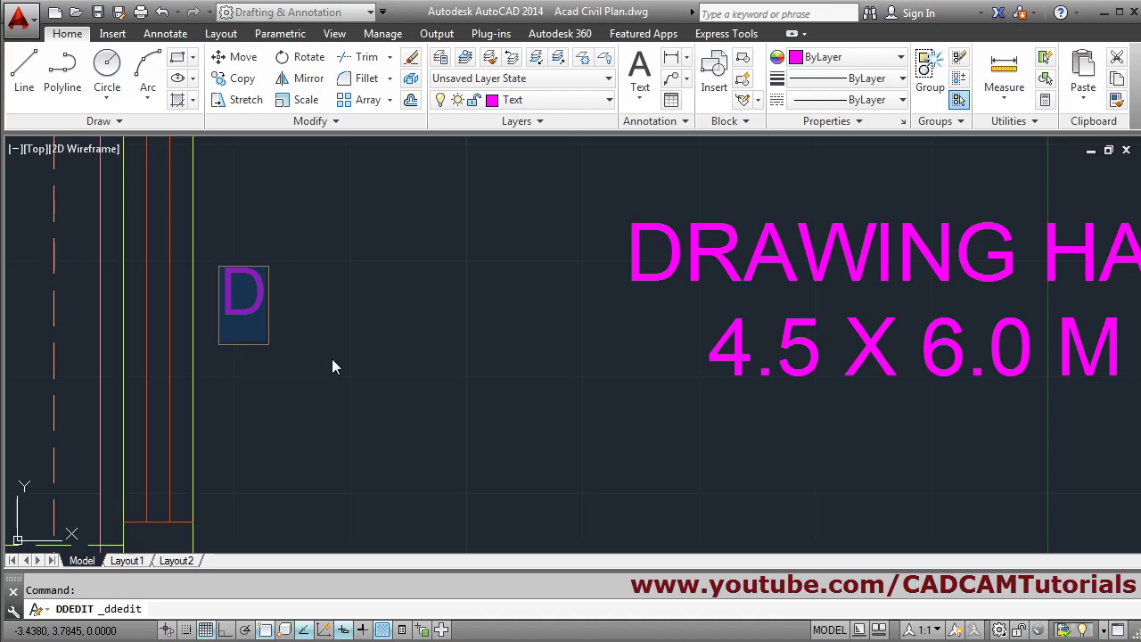
pyautogui.write('W')
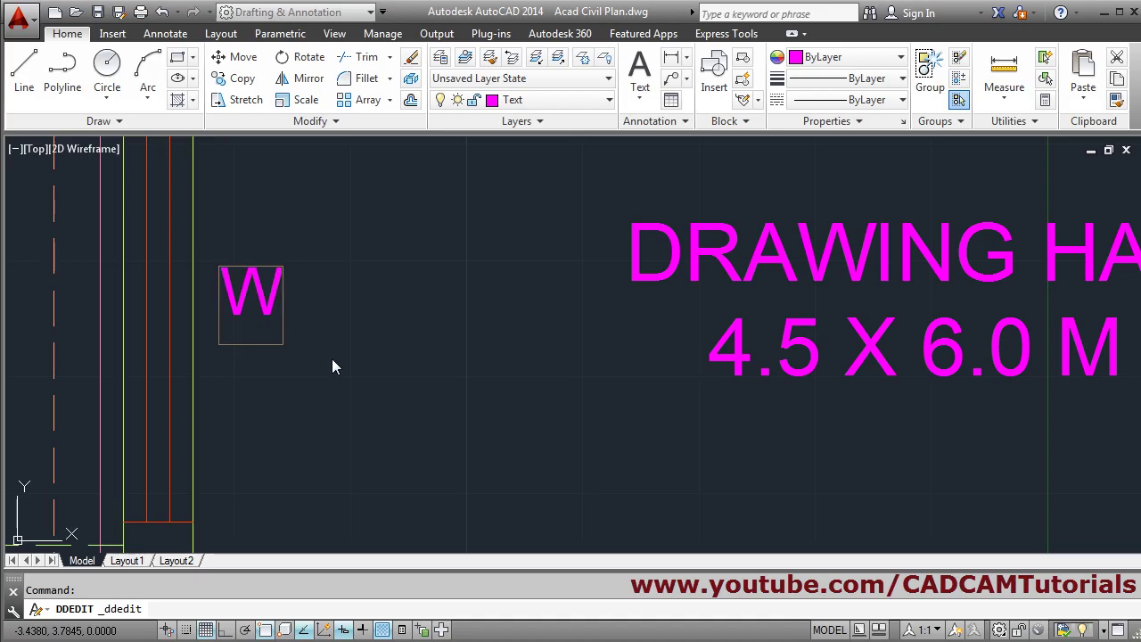
pyautogui.press('Return')
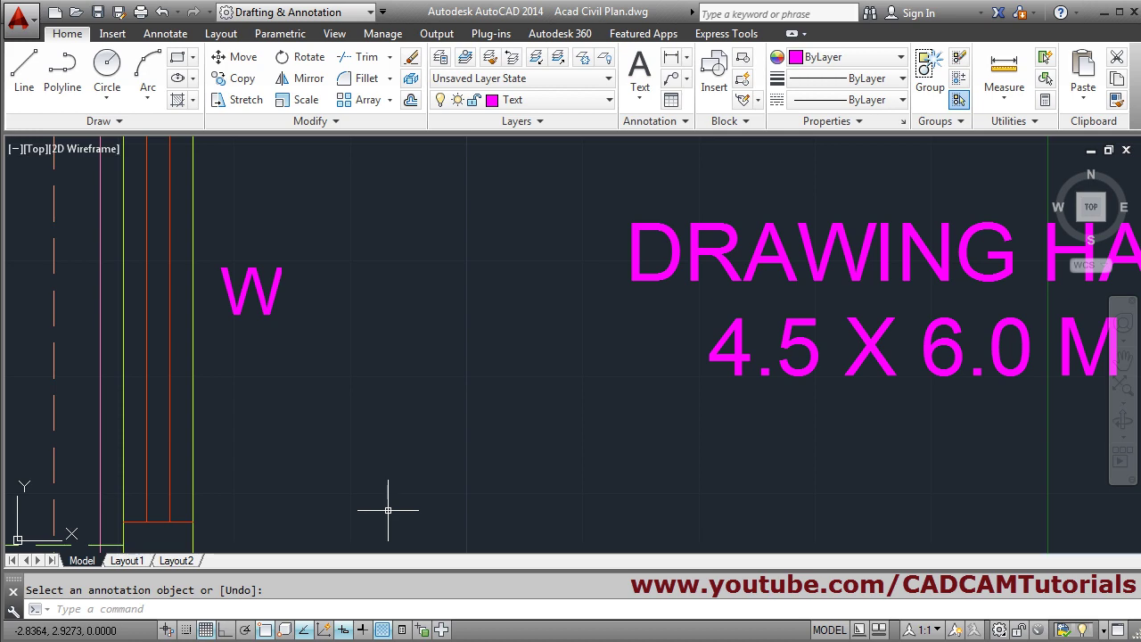
# - Check the window marks on the reference PDF and copy the W label to the living room window and the drawing hall's lower window
pyautogui.hotkey('alt', 'Tab')
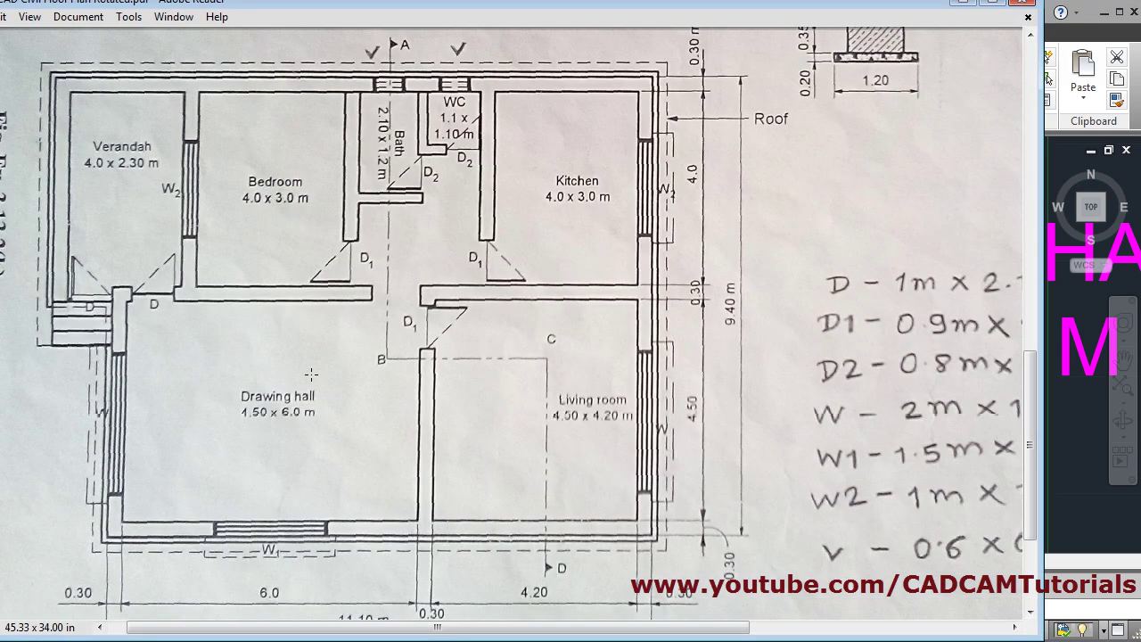
pyautogui.scroll(-1, 311, 374)
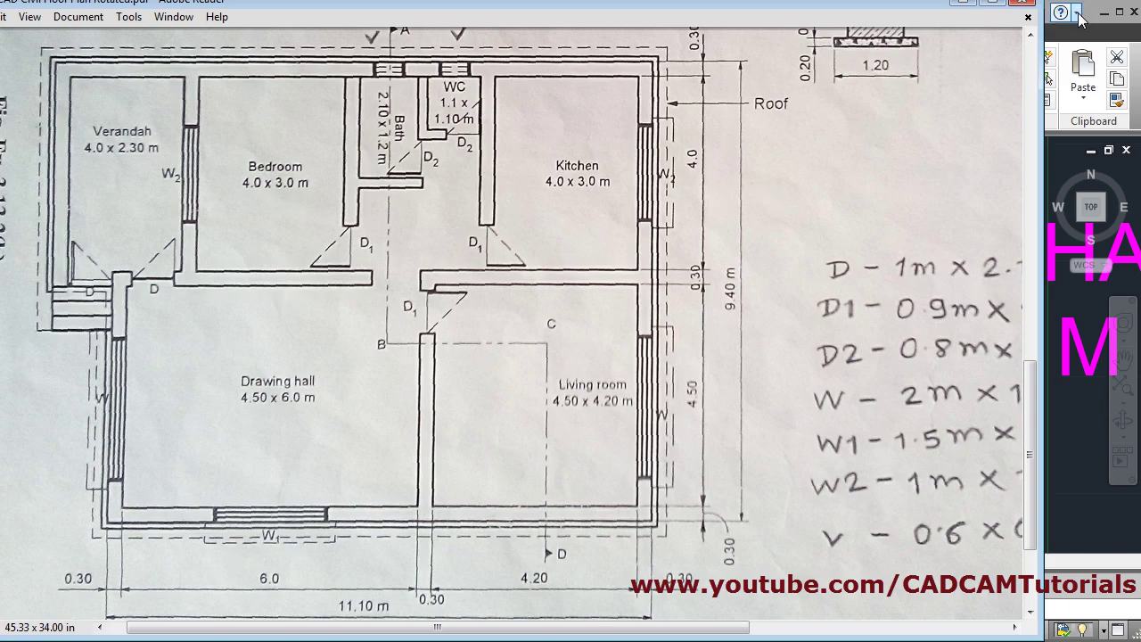
pyautogui.hotkey('alt', 'Tab')
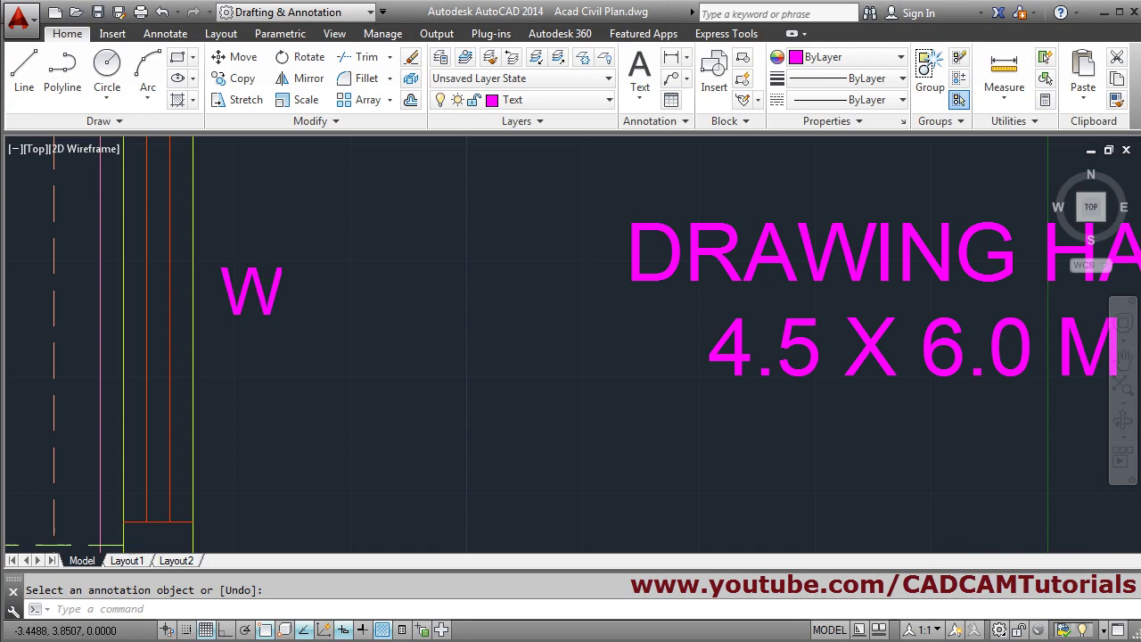
pyautogui.scroll(-6, 387, 280)
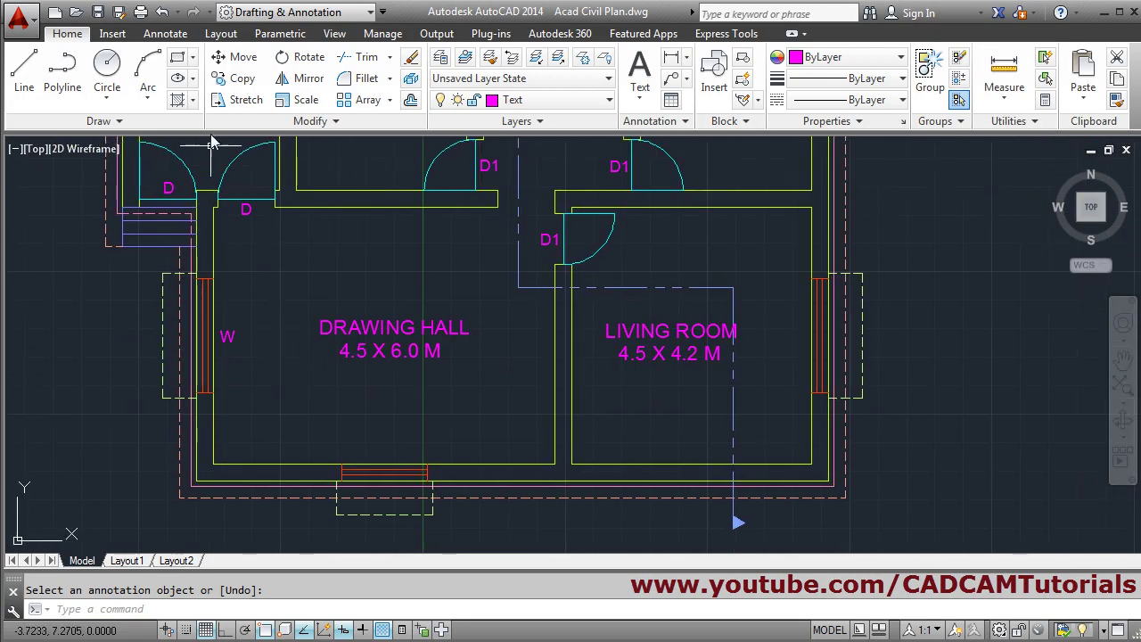
pyautogui.click(236, 81)
pyautogui.click(226, 337)
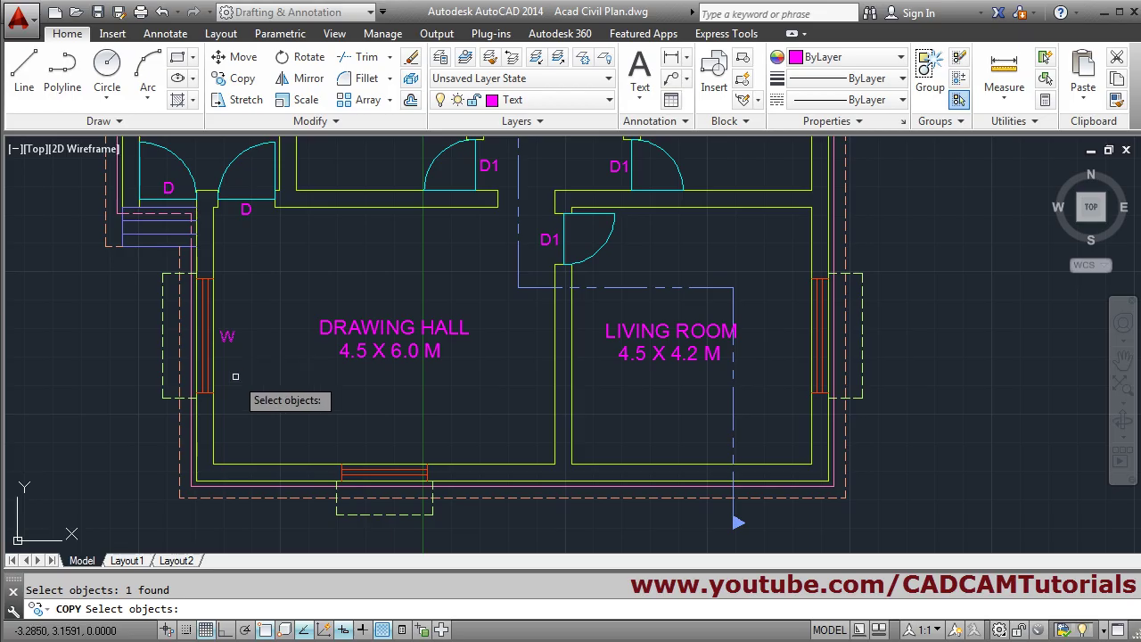
pyautogui.press('Return')
pyautogui.click(227, 336)
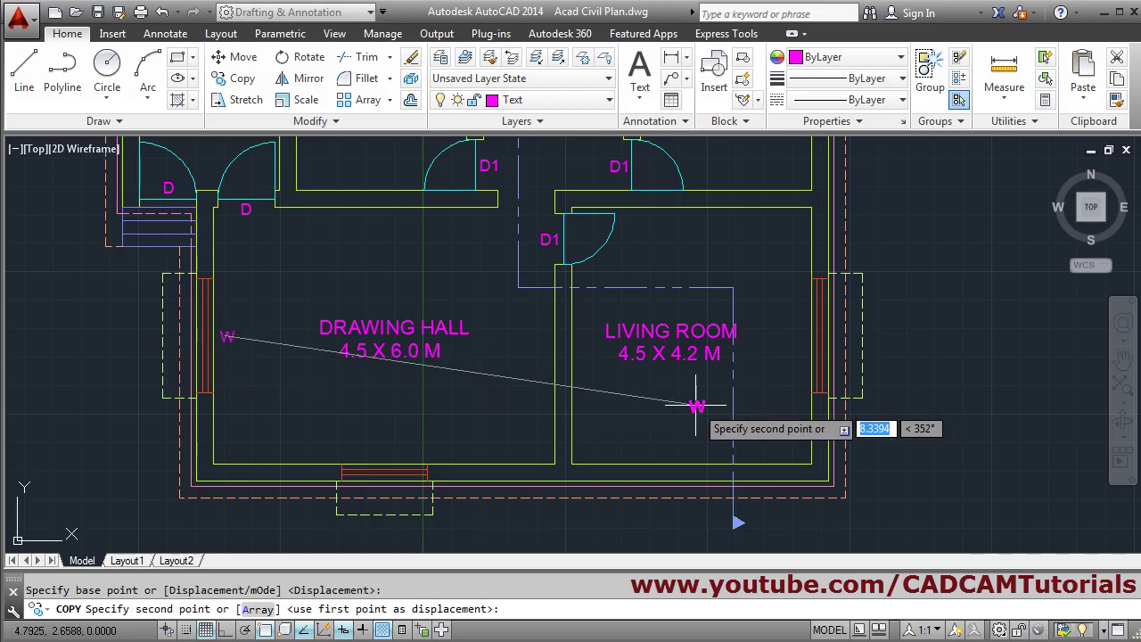
pyautogui.click(796, 336)
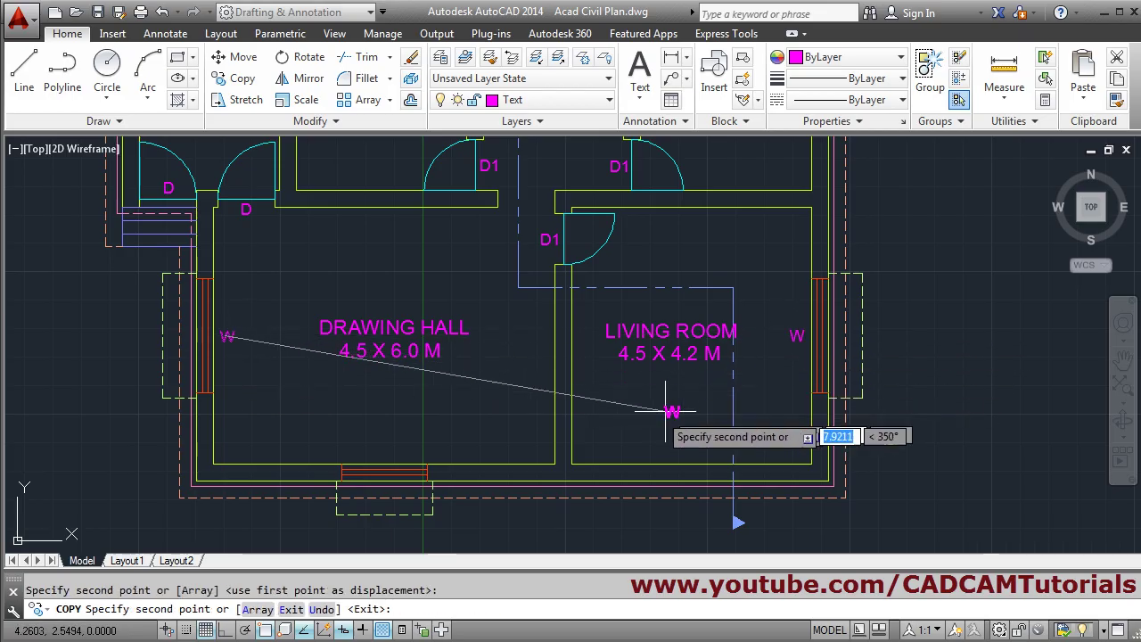
pyautogui.click(386, 452)
pyautogui.scroll(4, 386, 448)
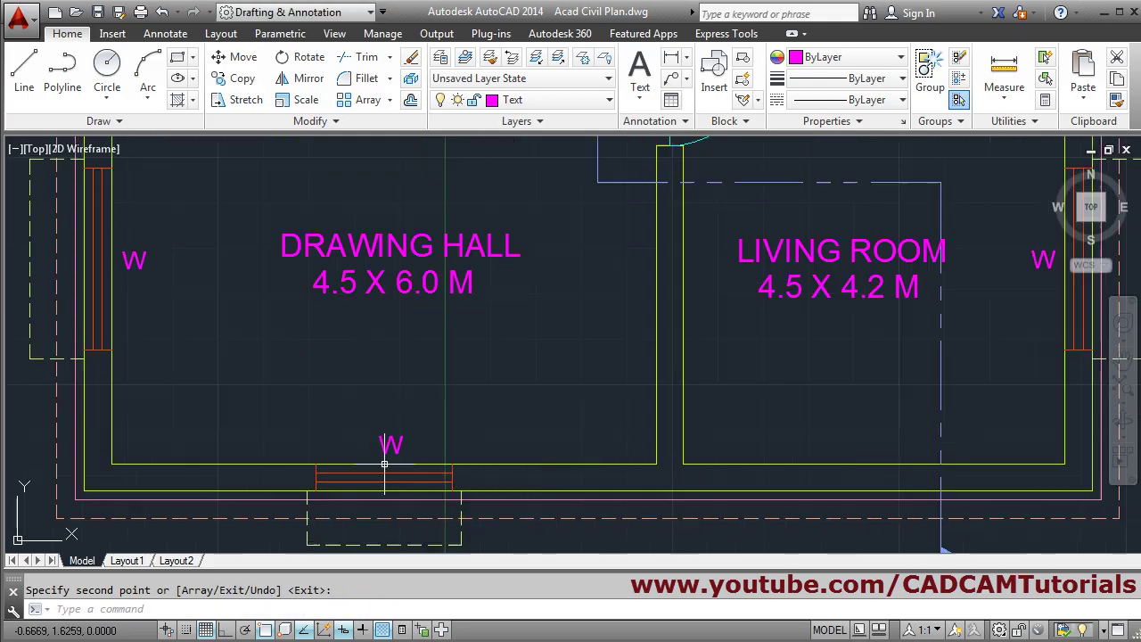
pyautogui.press('Return')
# - Change the drawing hall's lower window label to W1 and move it about 0.17 units left to centre it over the window
pyautogui.doubleClick(411, 446)
pyautogui.press('End')
pyautogui.write('1')
pyautogui.press('Return')
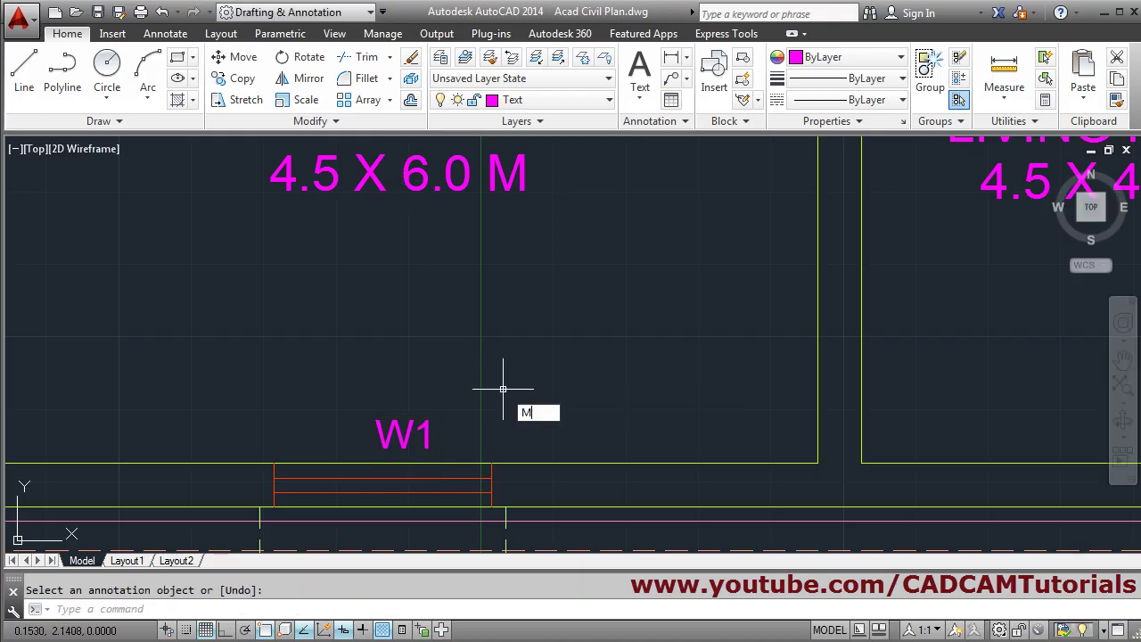
pyautogui.write('M')
pyautogui.press('Return')
pyautogui.click(408, 429)
pyautogui.press('Return')
pyautogui.click(546, 437)
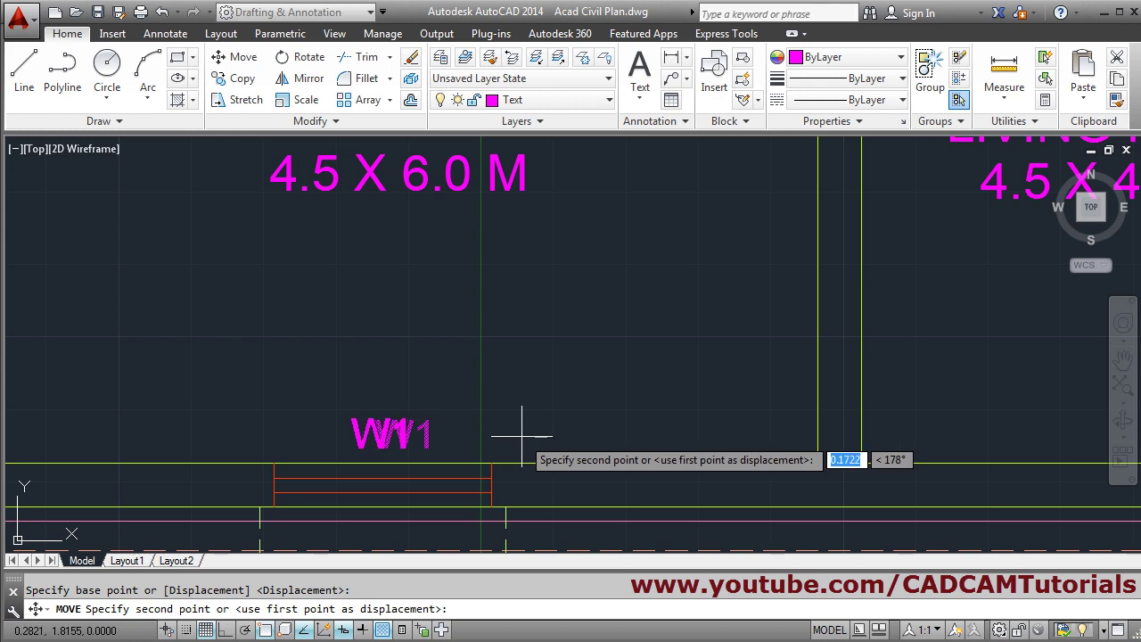
pyautogui.click(522, 435)
# - Copy the W1 label to the outer side of the kitchen window, beyond its dashed sunshade outline
pyautogui.scroll(-6, 522, 433)
pyautogui.scroll(1, 580, 426)
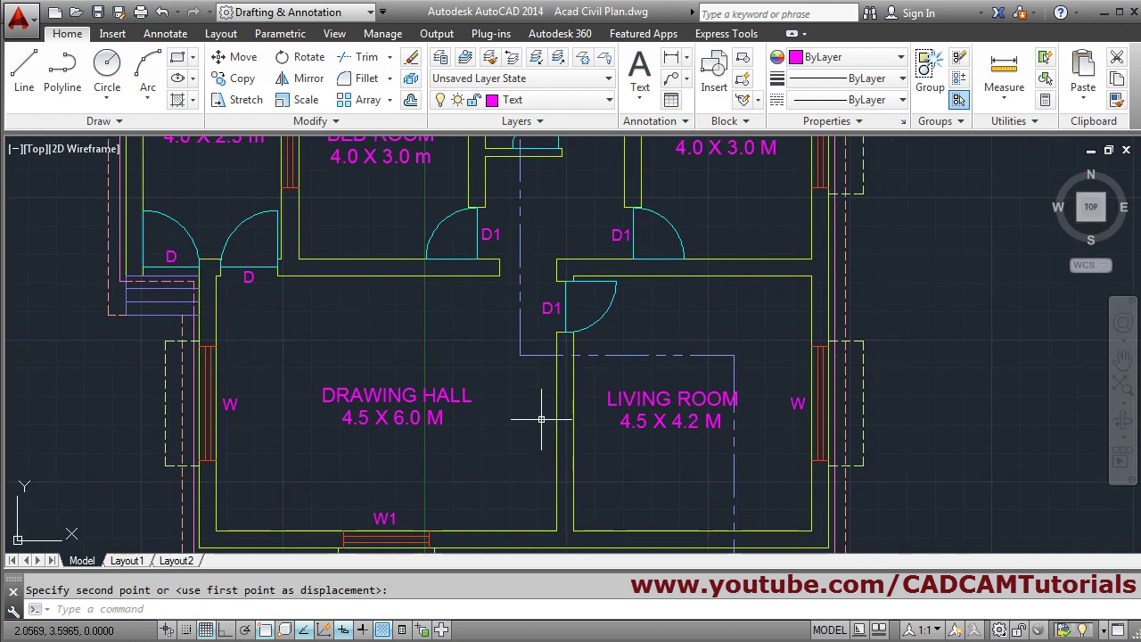
pyautogui.scroll(-3, 406, 331)
pyautogui.click(242, 80)
pyautogui.click(387, 449)
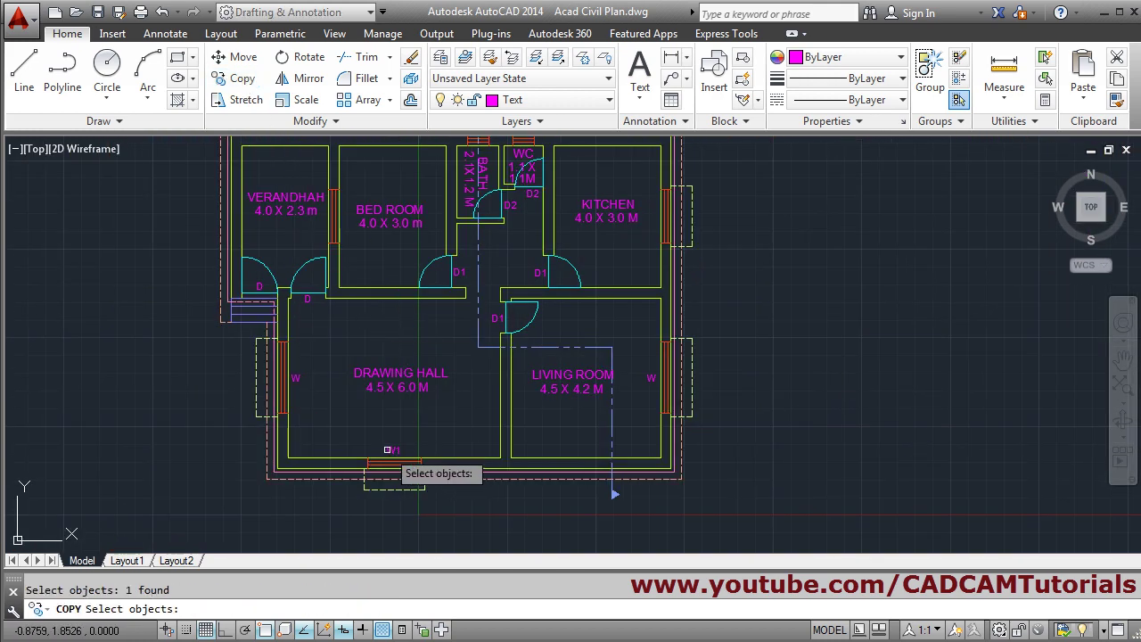
pyautogui.scroll(6, 418, 452)
pyautogui.press('Return')
pyautogui.click(318, 459)
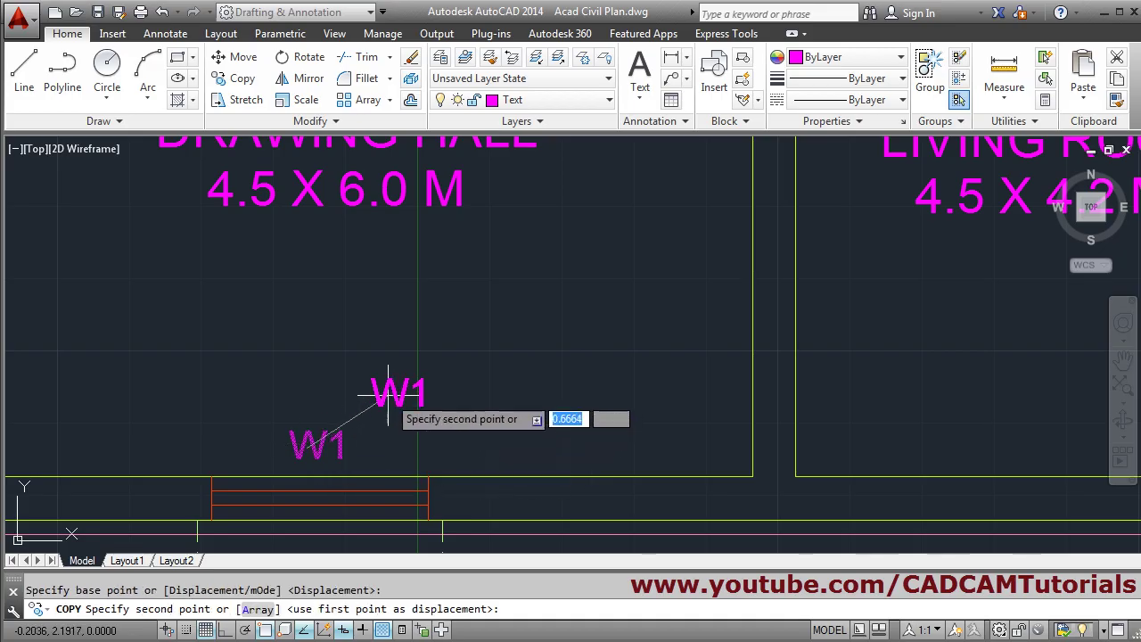
pyautogui.scroll(-5, 581, 321)
pyautogui.scroll(1, 521, 436)
pyautogui.scroll(4, 521, 435)
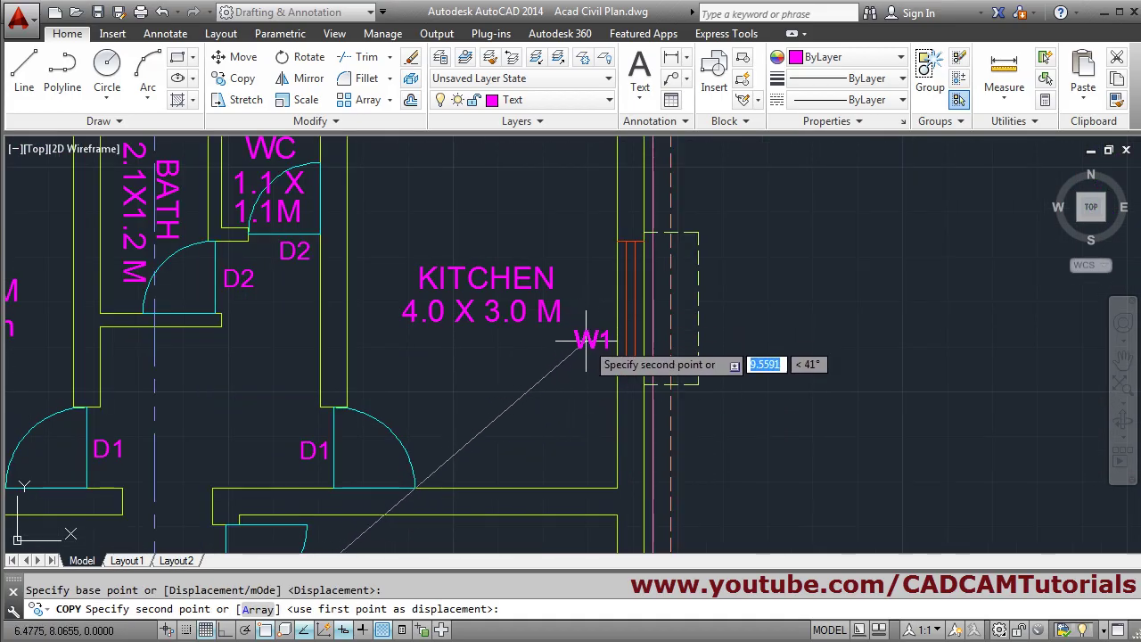
pyautogui.click(722, 319)
# - Place another W1 copy on the verandah side of the verandah–bedroom window and end the copying
pyautogui.scroll(-4, 651, 368)
pyautogui.scroll(4, 401, 401)
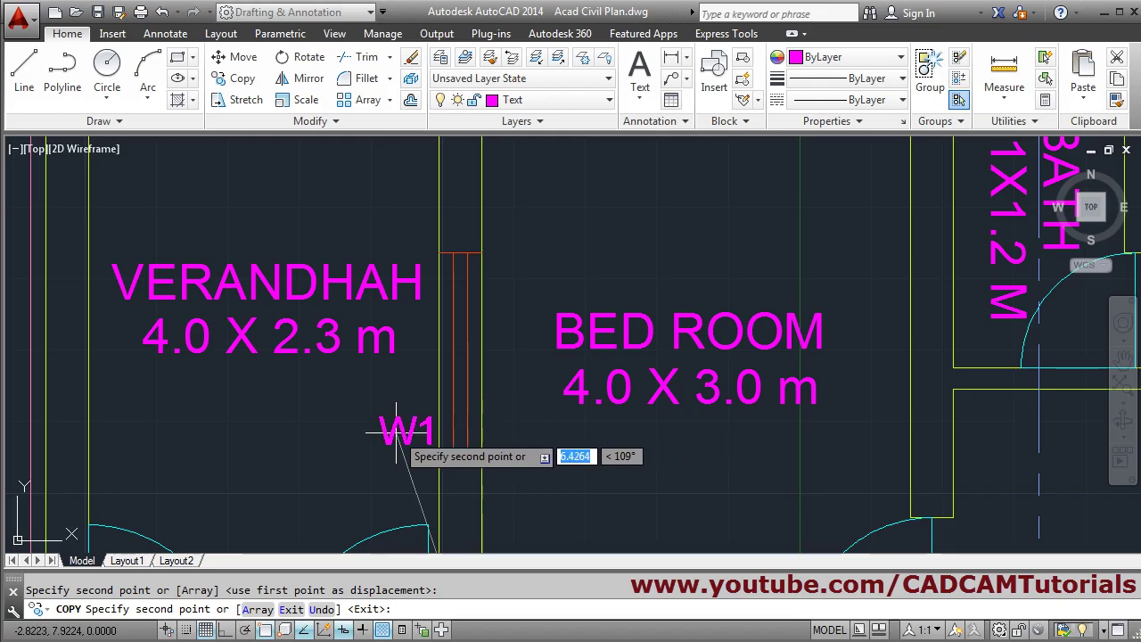
pyautogui.click(393, 415)
pyautogui.scroll(-4, 397, 405)
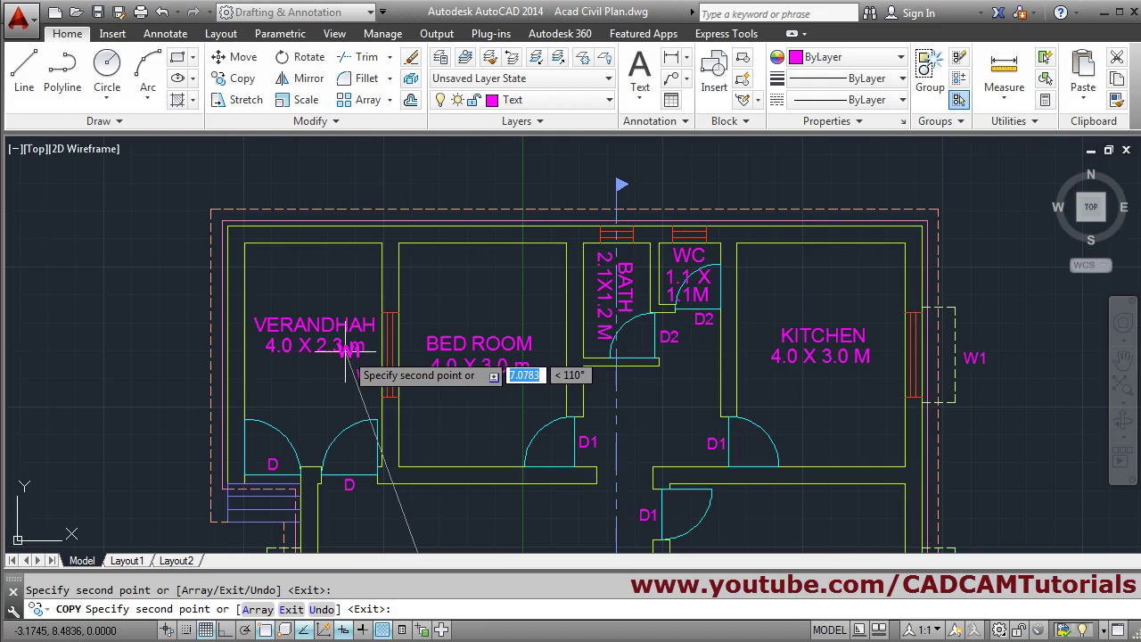
pyautogui.press('Return')
pyautogui.middleClick(312, 516)
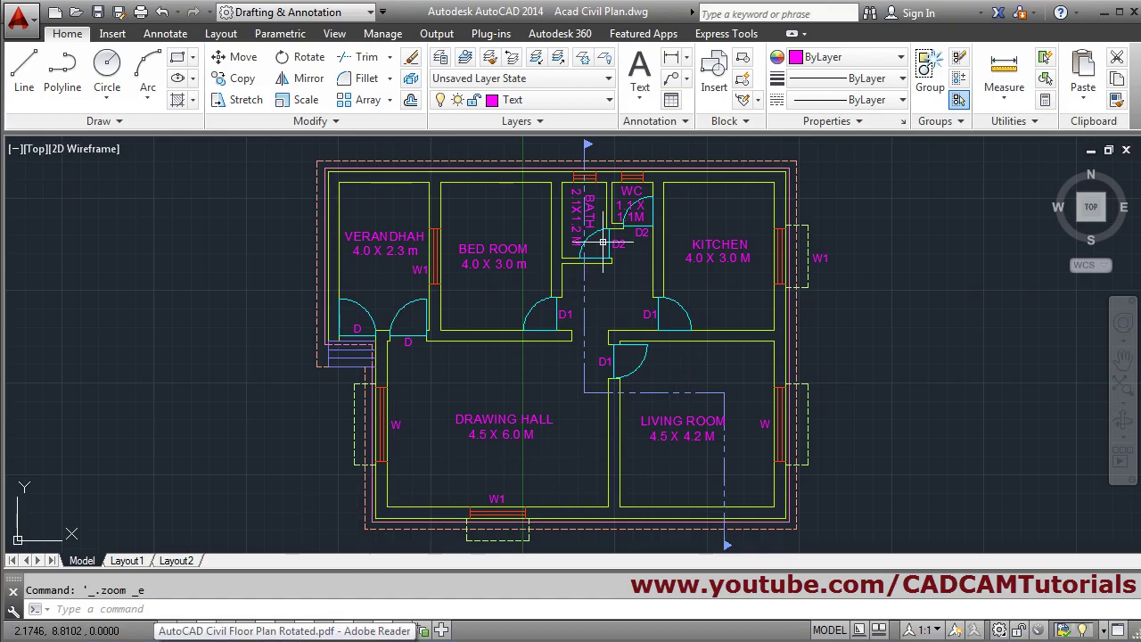
# - Copy the kitchen window's W1 label to above the bath ventilator, outside the roof line
pyautogui.scroll(5, 598, 255)
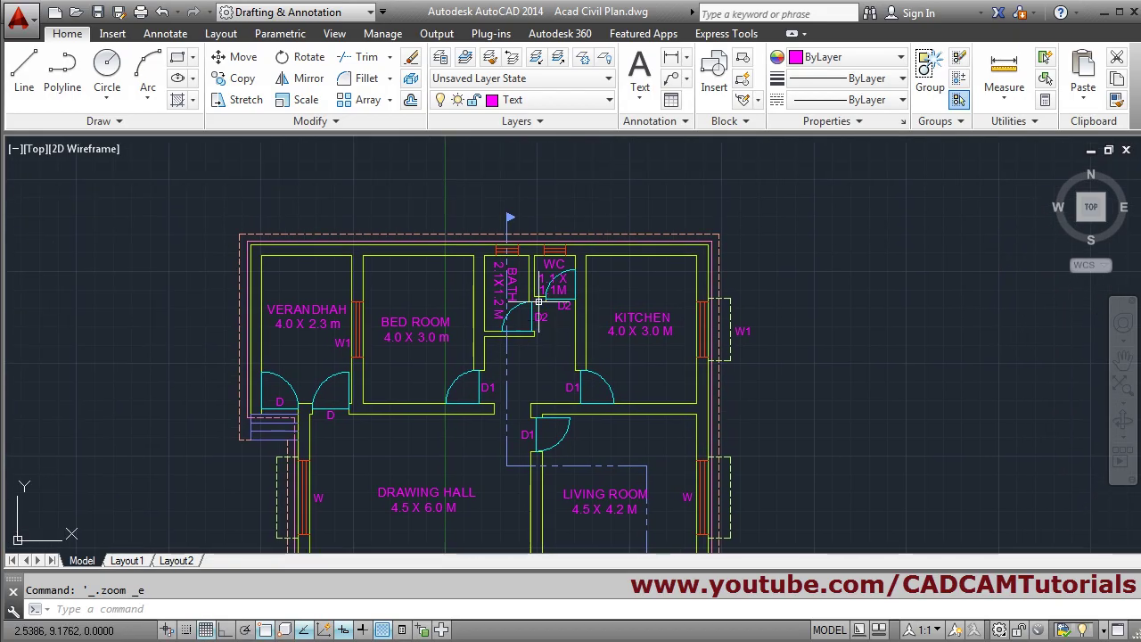
pyautogui.scroll(2, 573, 247)
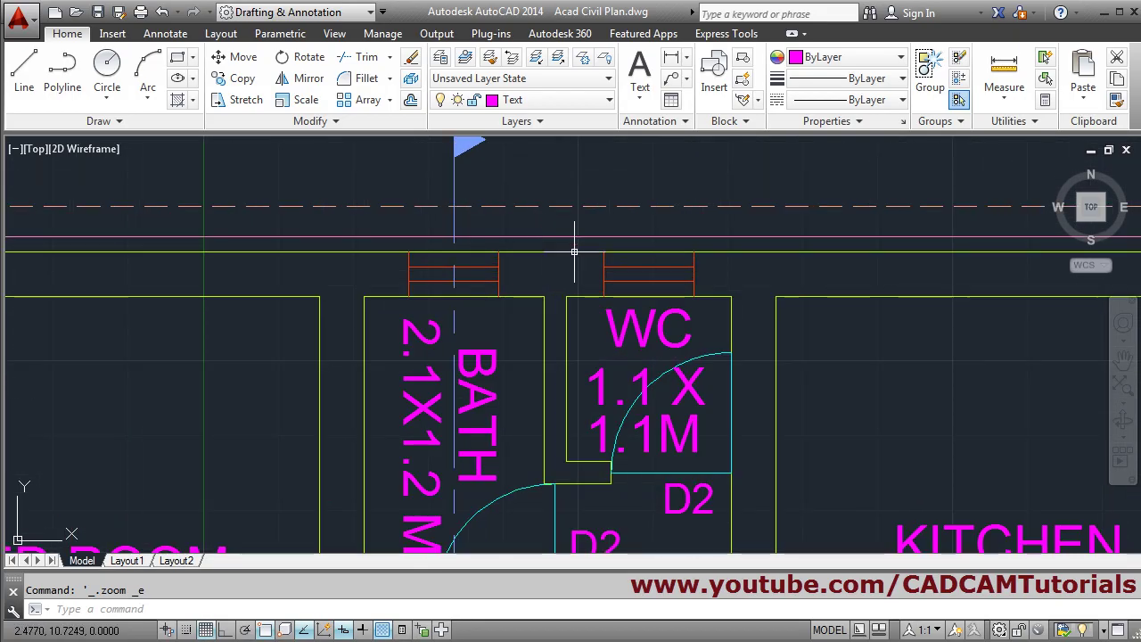
pyautogui.scroll(-2, 624, 321)
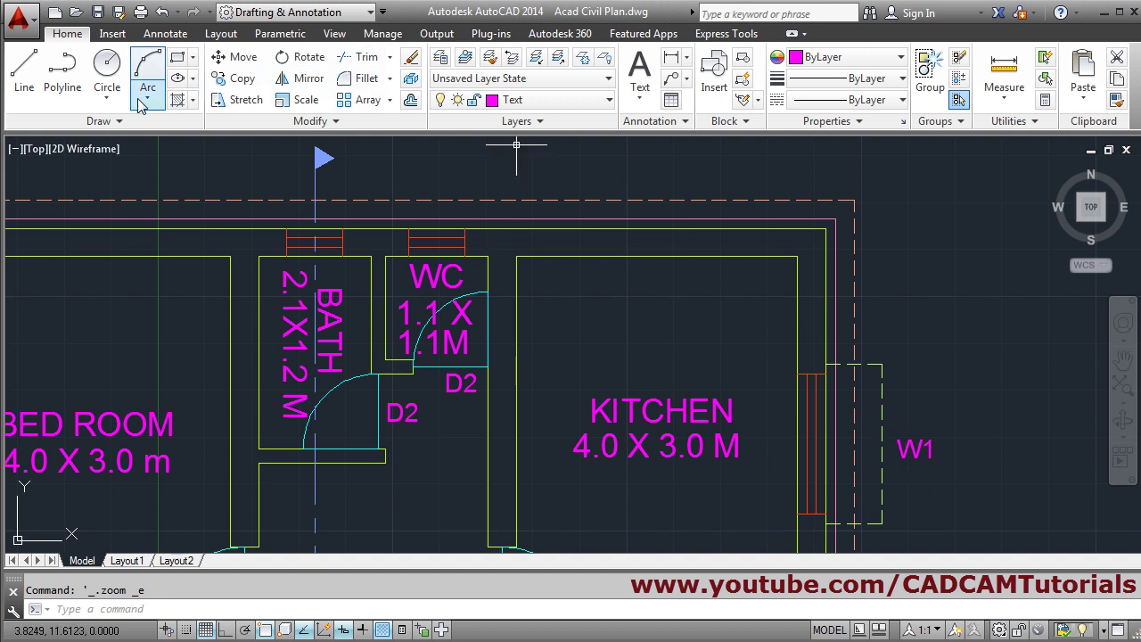
pyautogui.click(237, 78)
pyautogui.click(910, 450)
pyautogui.press('Return')
pyautogui.click(905, 450)
pyautogui.moveTo(322, 263); pyautogui.dragTo(479, 414, button='middle')
pyautogui.scroll(3, 478, 412)
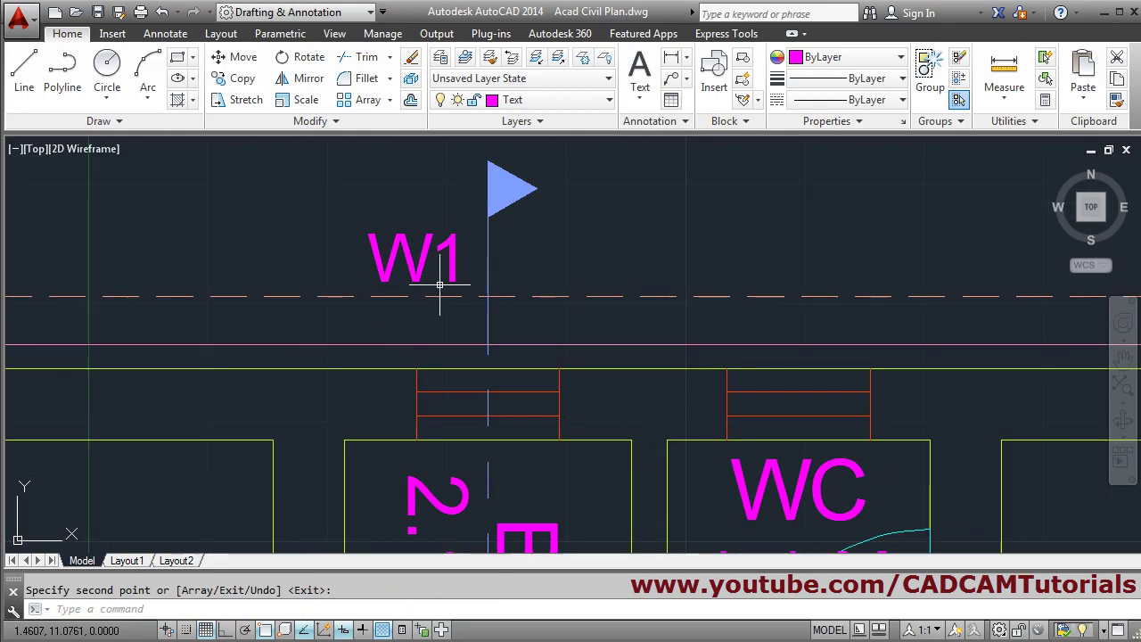
pyautogui.press('Escape')
# - Change the label above the bath ventilator to V and end the text editing
pyautogui.doubleClick(415, 265)
pyautogui.write('V')
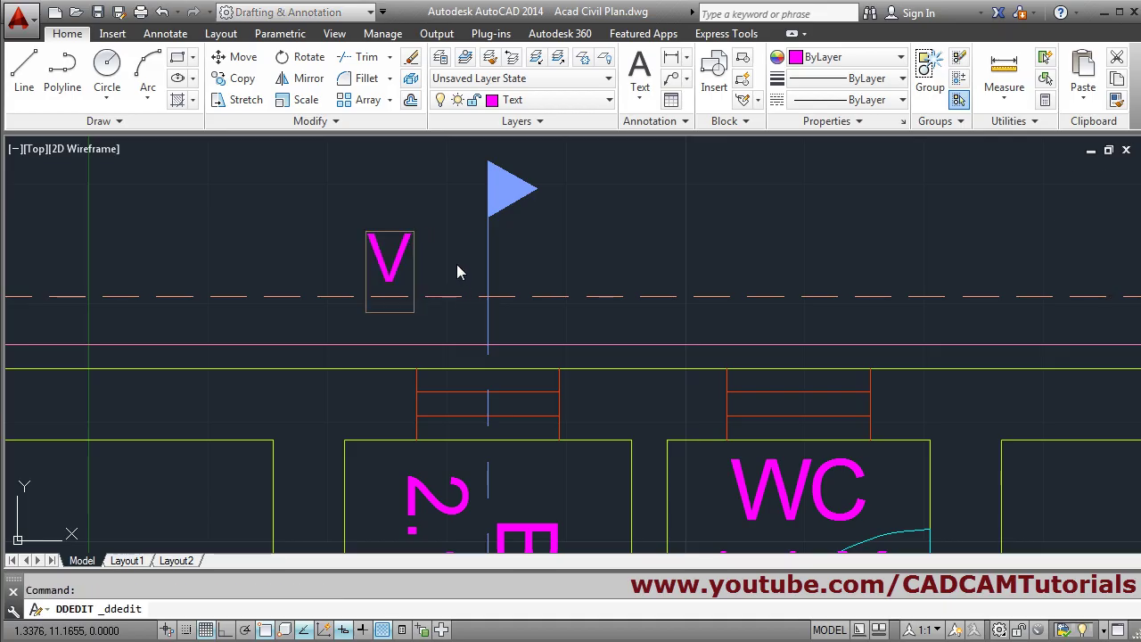
pyautogui.press('Return')
pyautogui.press('Return')
# - Copy the V label horizontally to above the WC ventilator and end the copying
pyautogui.write('ct ')
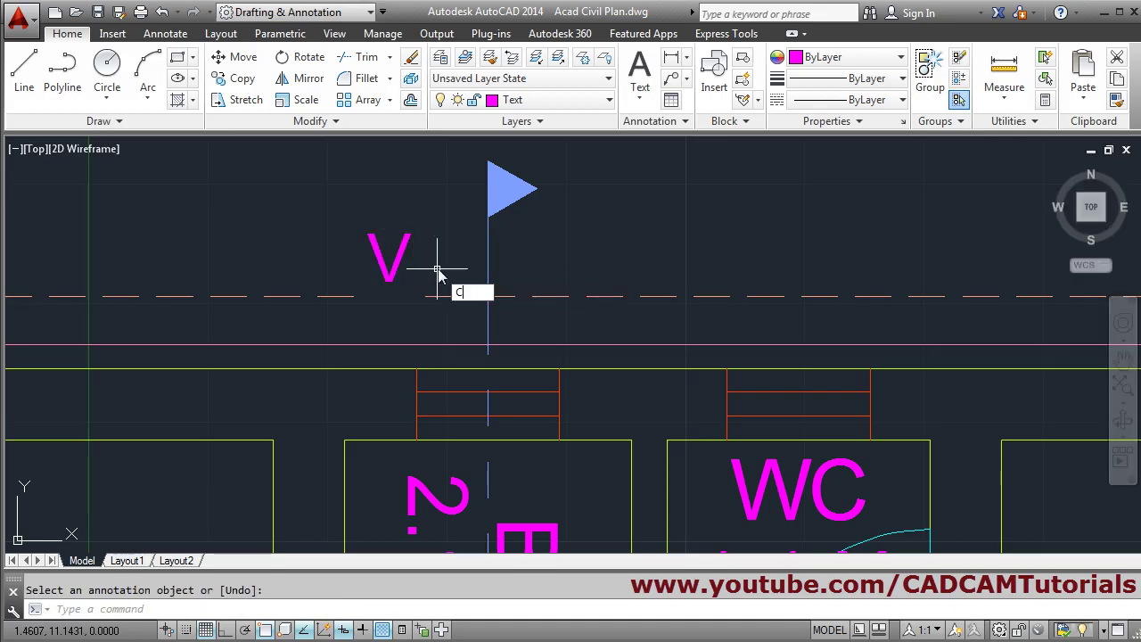
pyautogui.write('o')
pyautogui.press('Return')
pyautogui.click(395, 262)
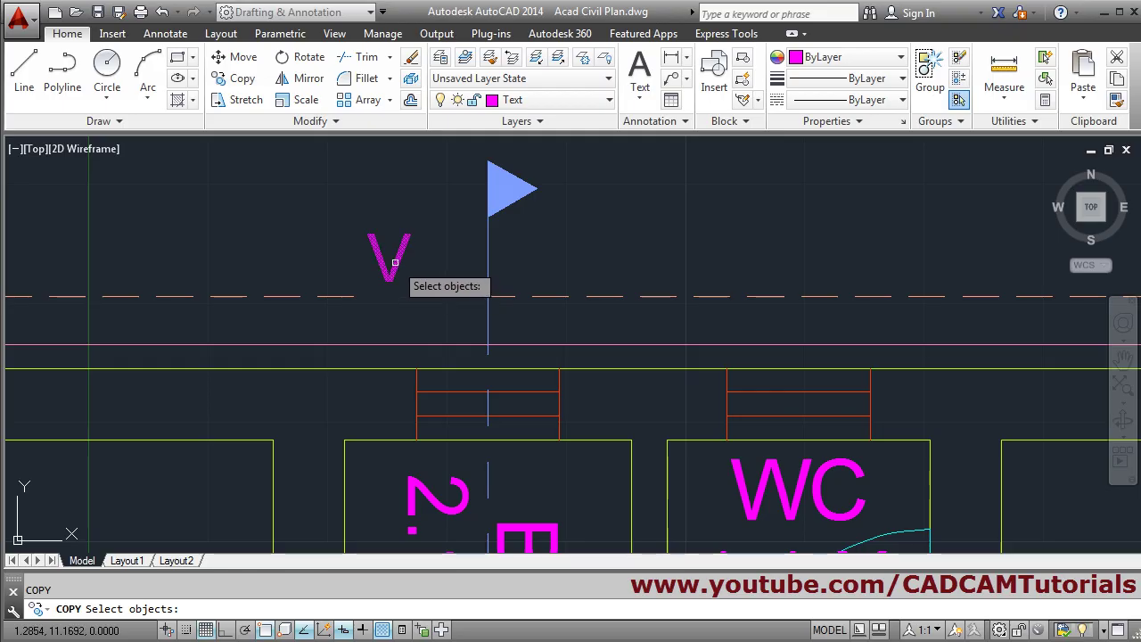
pyautogui.press('Return')
pyautogui.click(390, 254)
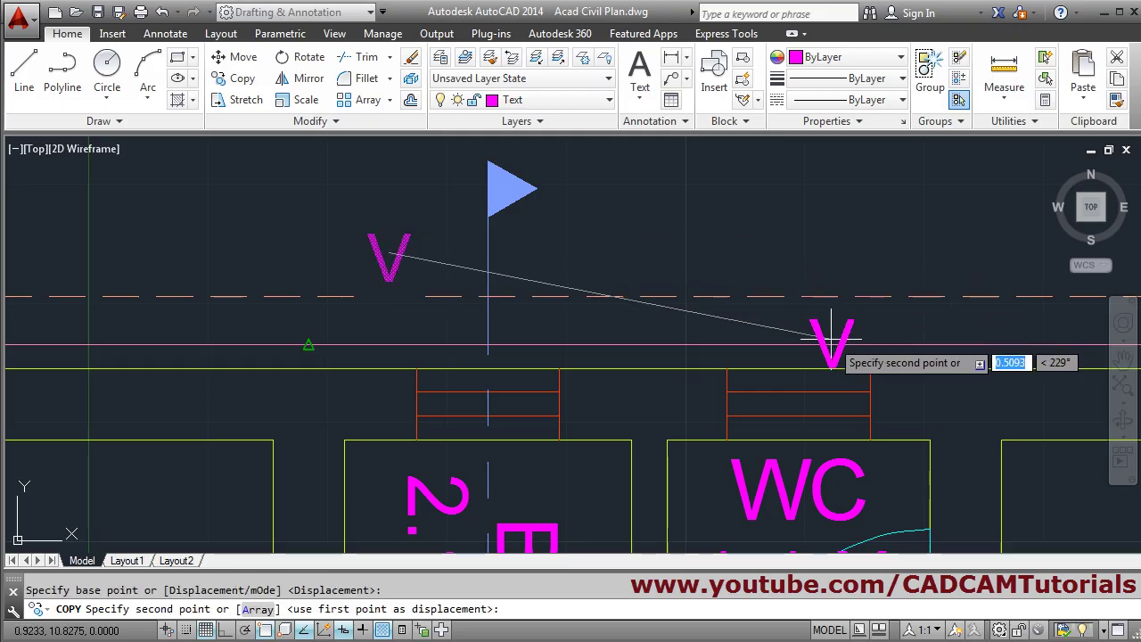
pyautogui.click(788, 255)
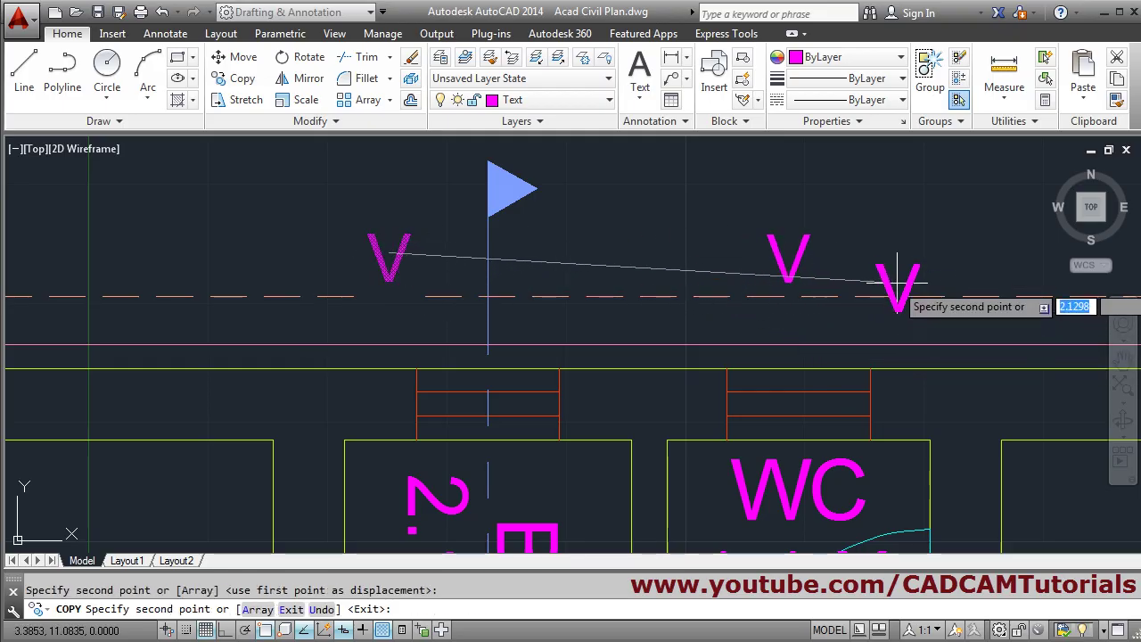
pyautogui.press('Return')
pyautogui.middleClick(758, 219)
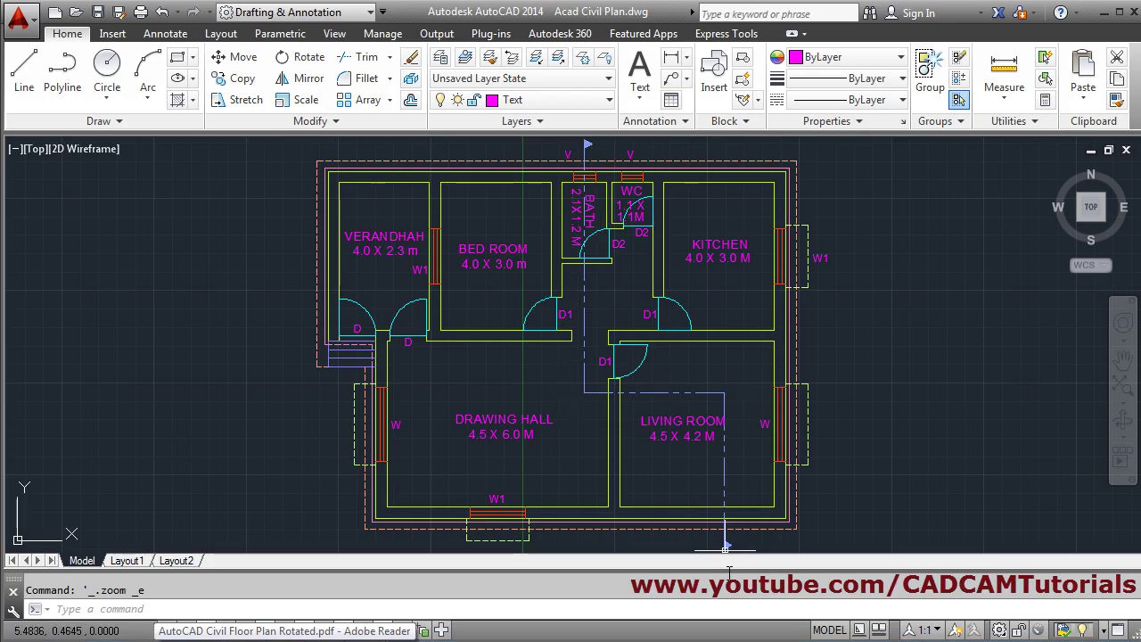
# - Check the section line letters in the reference PDF and copy the WC ventilator's V label beside the section line's upper arrow
pyautogui.click(283, 630)
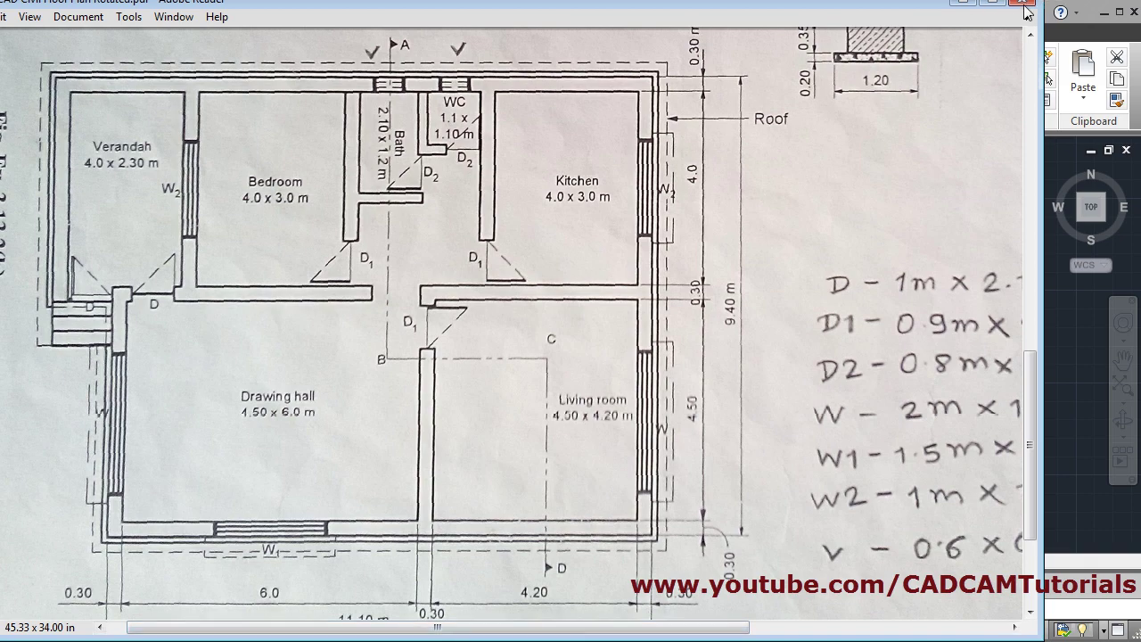
pyautogui.click(967, 9)
pyautogui.moveTo(862, 216); pyautogui.dragTo(778, 266, button='middle')
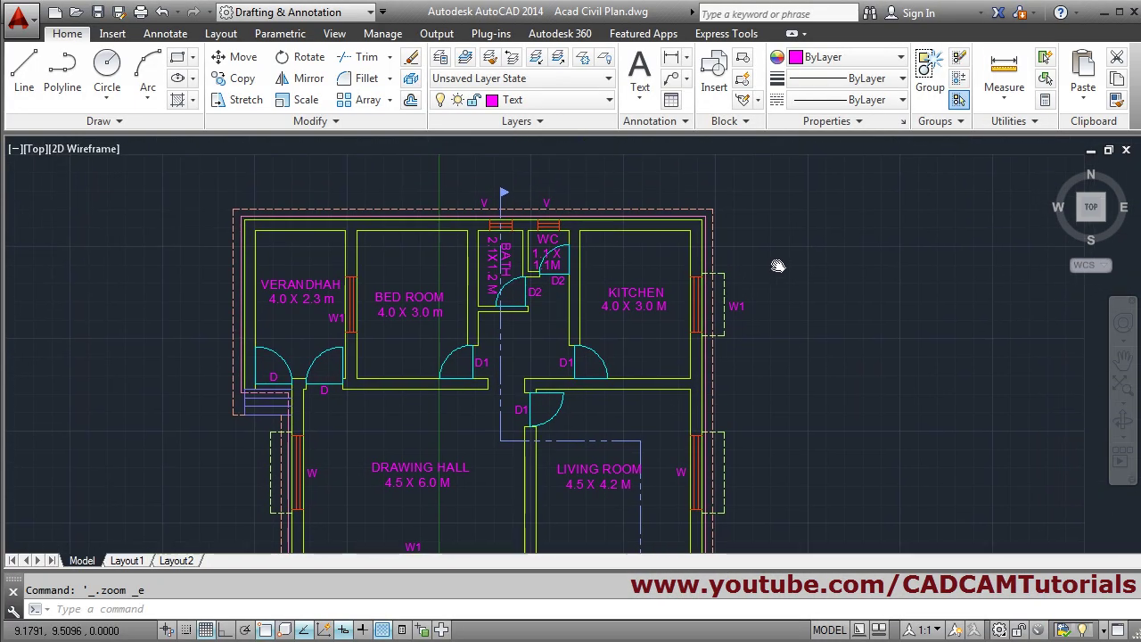
pyautogui.scroll(2, 539, 184)
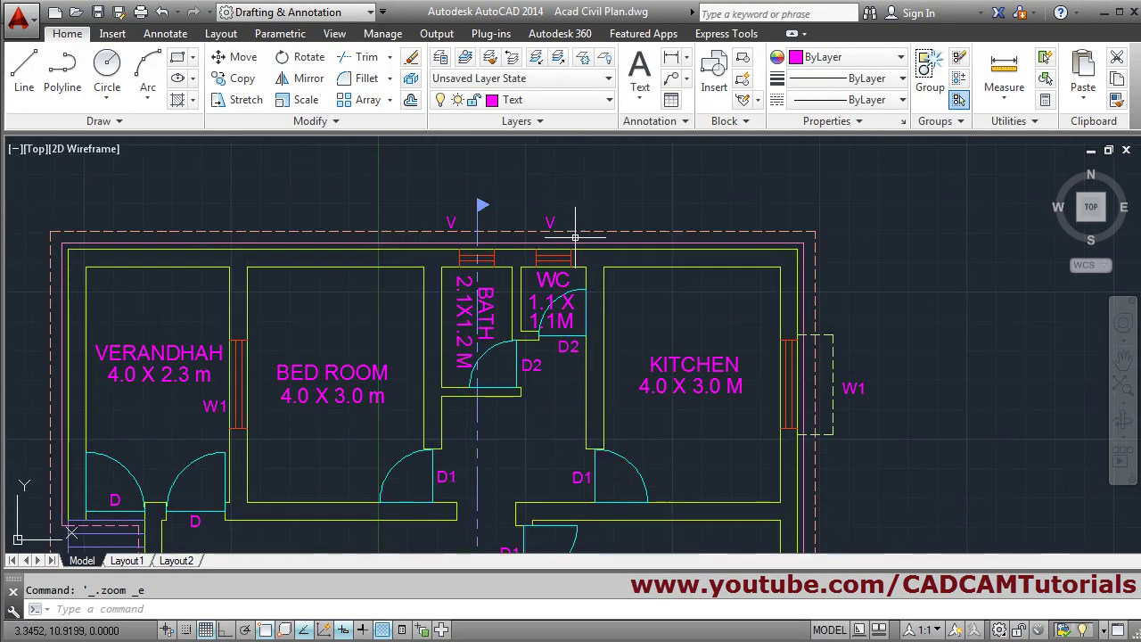
pyautogui.click(243, 77)
pyautogui.scroll(3, 535, 201)
pyautogui.click(541, 194)
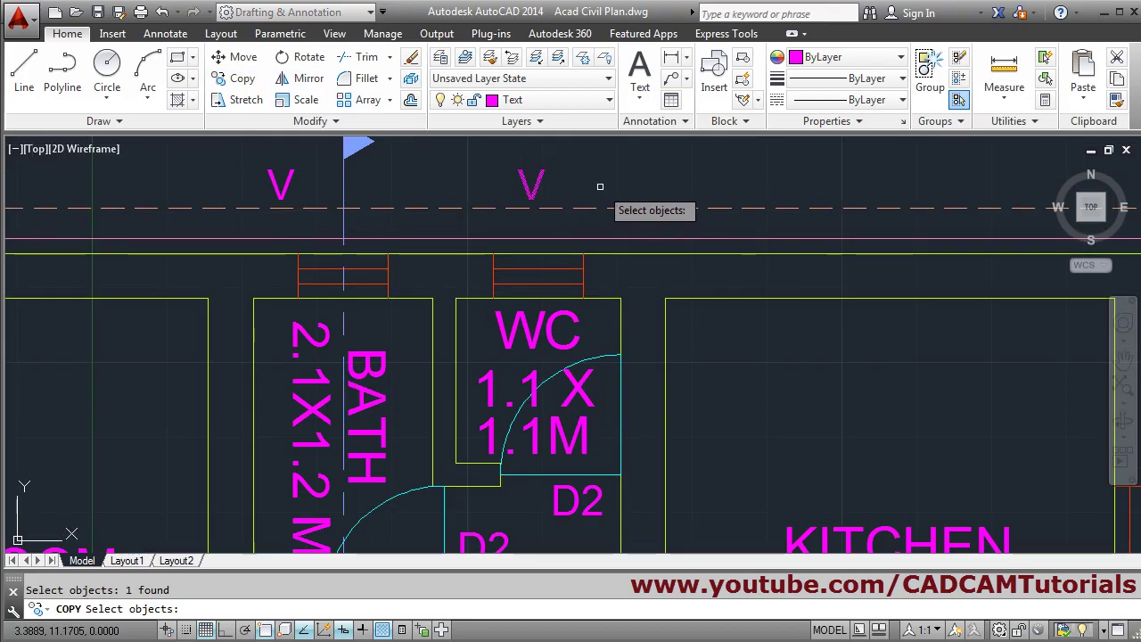
pyautogui.scroll(-2, 624, 249)
pyautogui.press('Return')
pyautogui.click(613, 284)
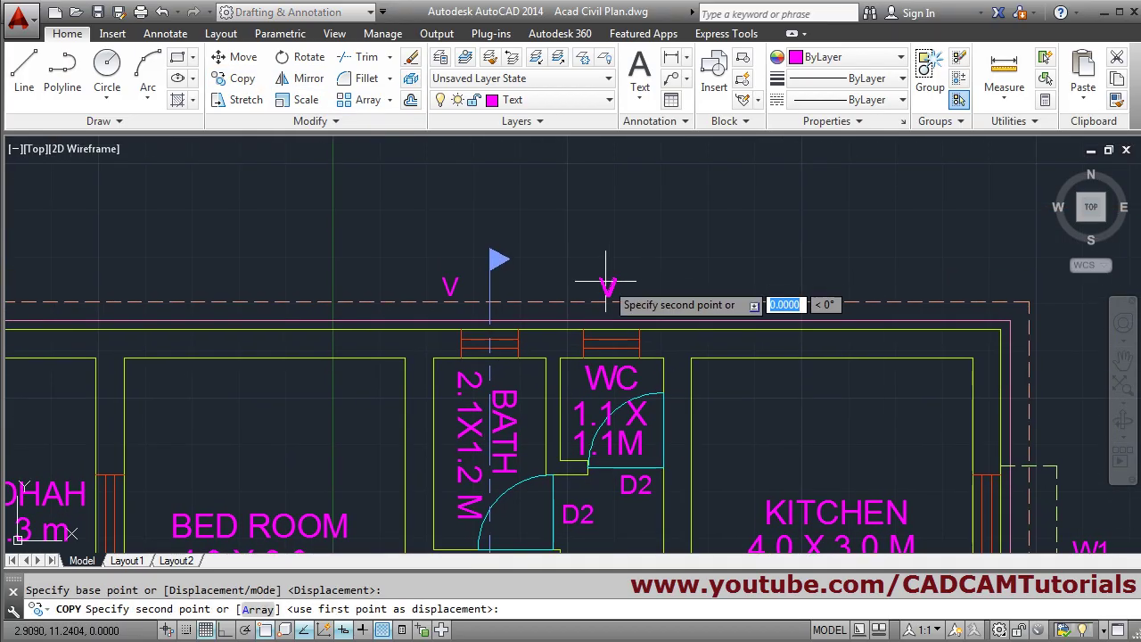
# - Place more V copies at both bends of the section line and beside its lower arrow, and end the copying
pyautogui.moveTo(540, 364); pyautogui.dragTo(543, 107, button='middle')
pyautogui.scroll(-3, 589, 285)
pyautogui.scroll(2, 577, 384)
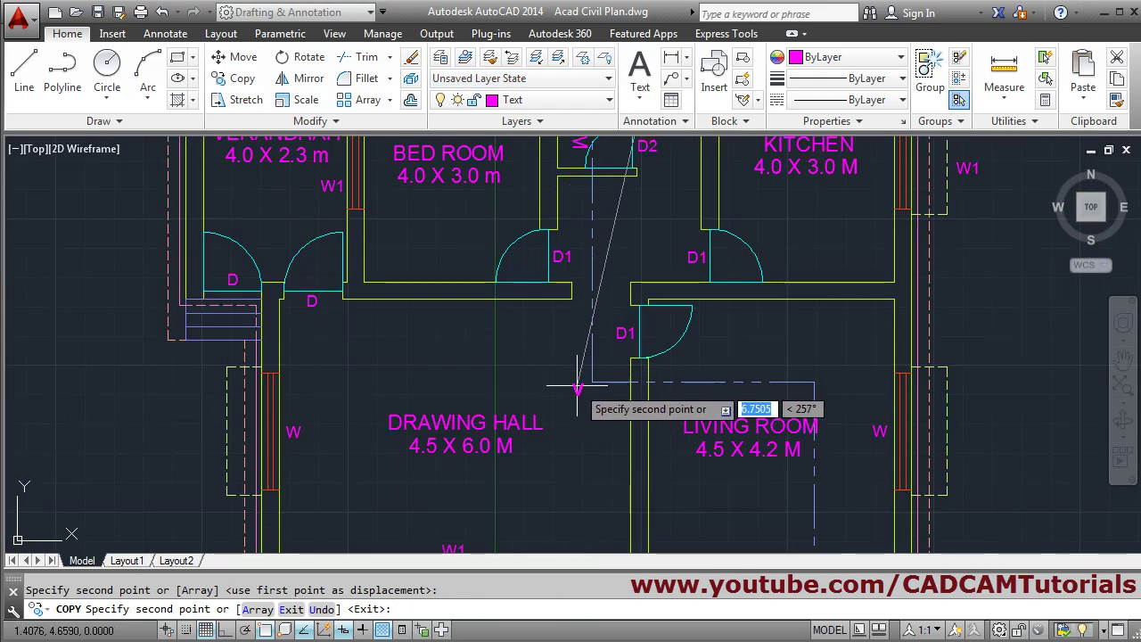
pyautogui.click(577, 383)
pyautogui.click(825, 374)
pyautogui.moveTo(840, 449); pyautogui.dragTo(686, 243, button='middle')
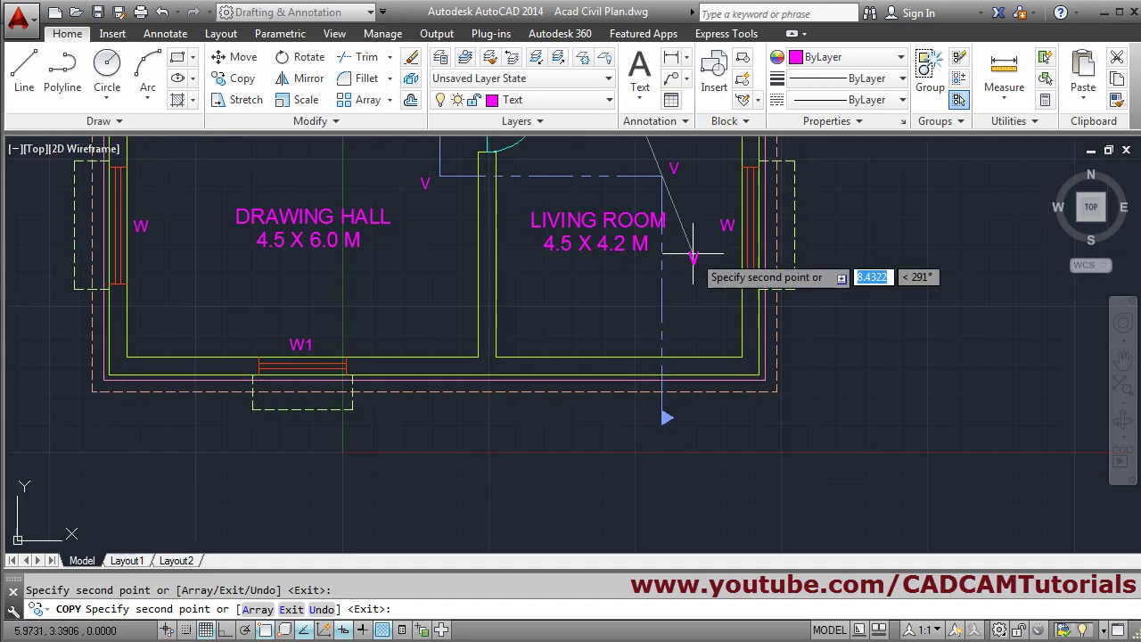
pyautogui.click(679, 409)
pyautogui.press('Return')
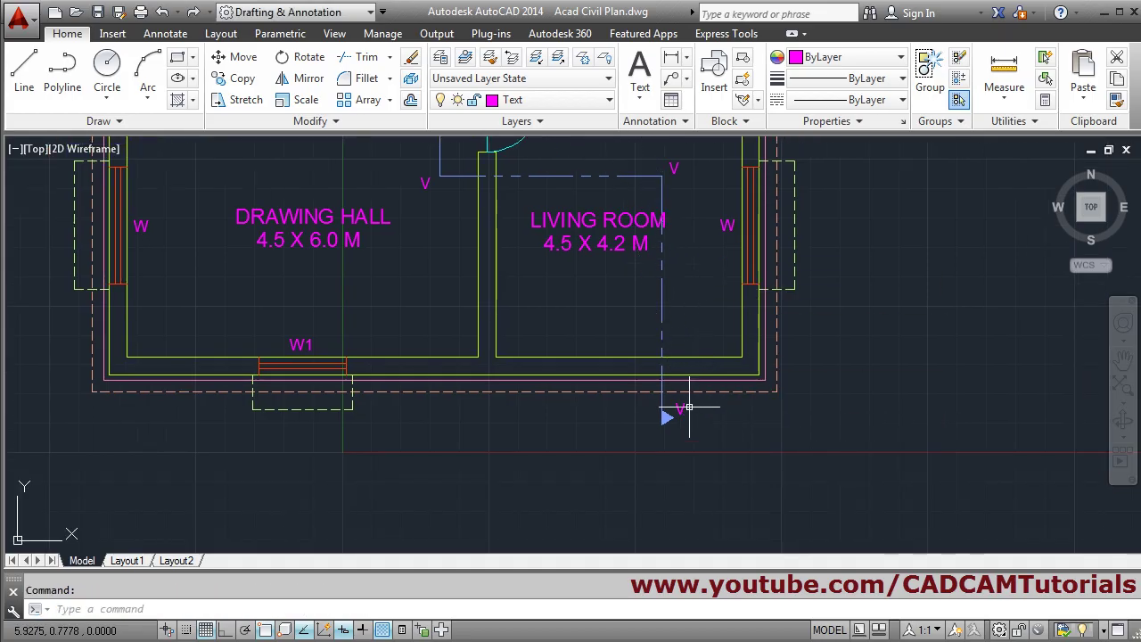
# - Change the V label beside the section line's lower arrow to D
pyautogui.scroll(4, 704, 401)
pyautogui.doubleClick(653, 416)
pyautogui.write('D')
pyautogui.press('Return')
# - Change the V label at the section line's bend in the living room to C
pyautogui.moveTo(700, 269); pyautogui.dragTo(688, 434, button='middle')
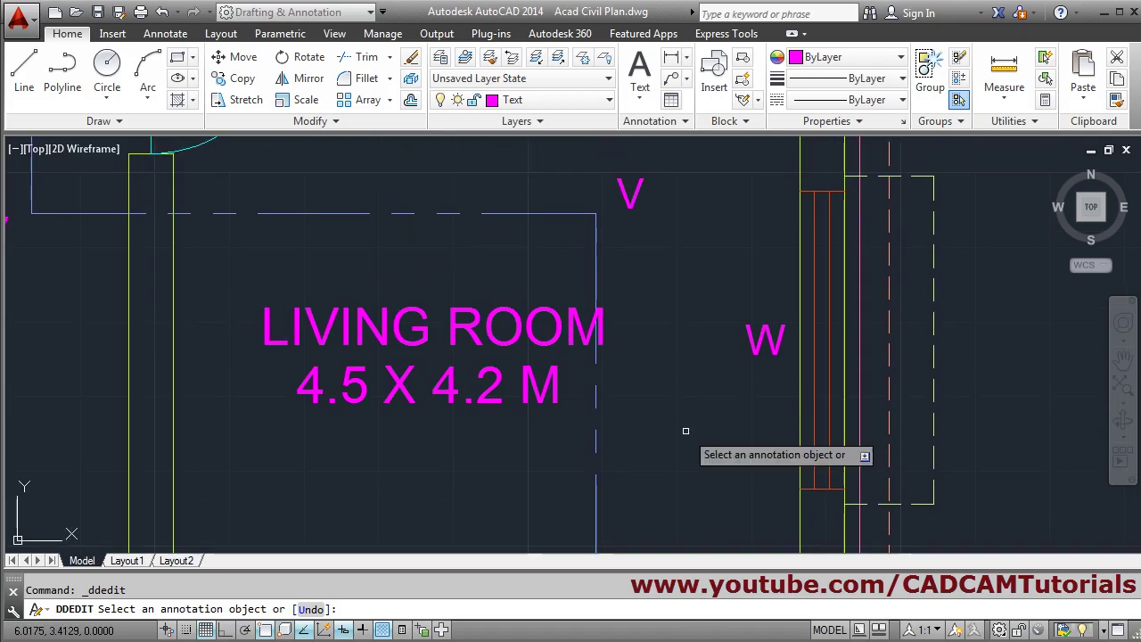
pyautogui.click(637, 196)
pyautogui.write('D')
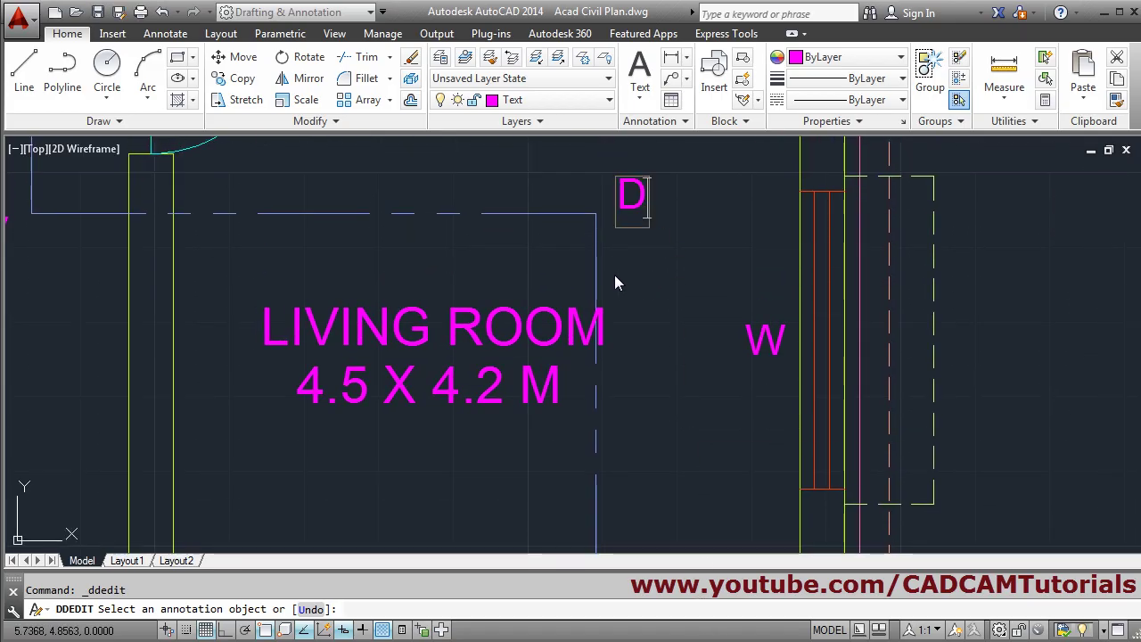
pyautogui.scroll(-2, 615, 274)
pyautogui.moveTo(444, 266); pyautogui.dragTo(561, 379, button='middle')
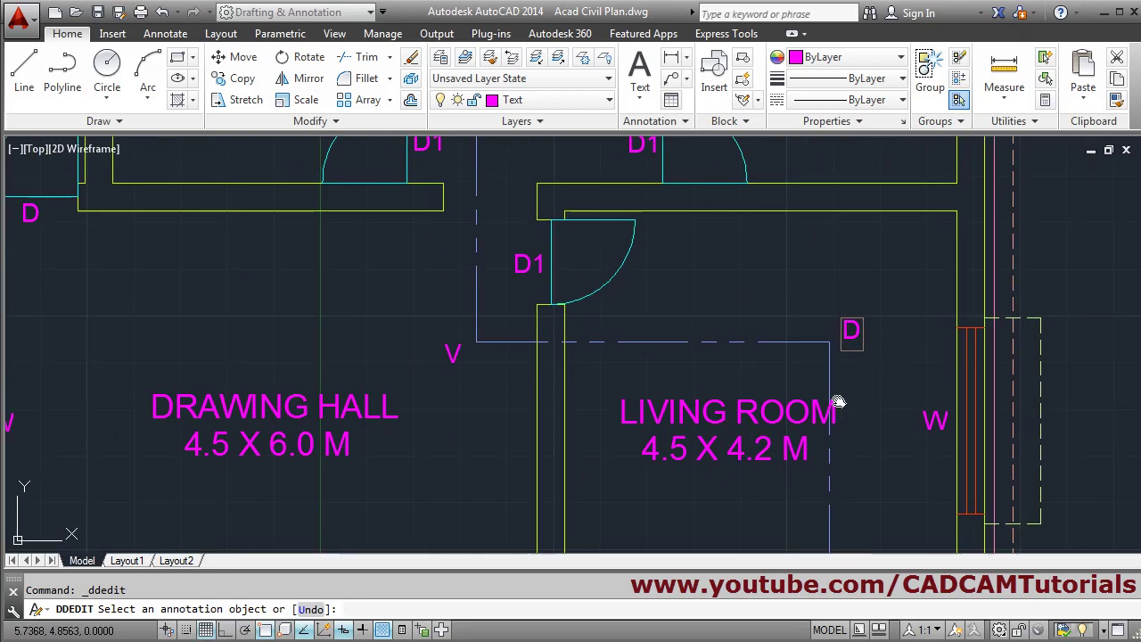
pyautogui.moveTo(838, 403); pyautogui.dragTo(680, 346, button='middle')
pyautogui.press('BackSpace')
pyautogui.write('C')
pyautogui.click(747, 287)
# - Change the V label at the section line's bend in the drawing hall to B
pyautogui.click(296, 298)
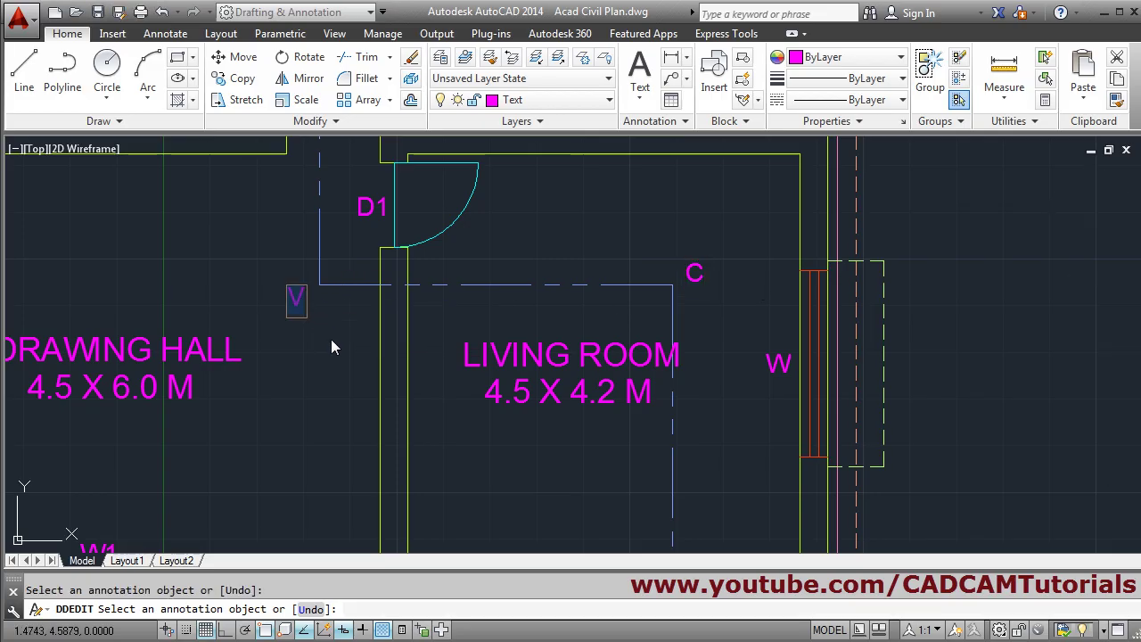
pyautogui.write('B')
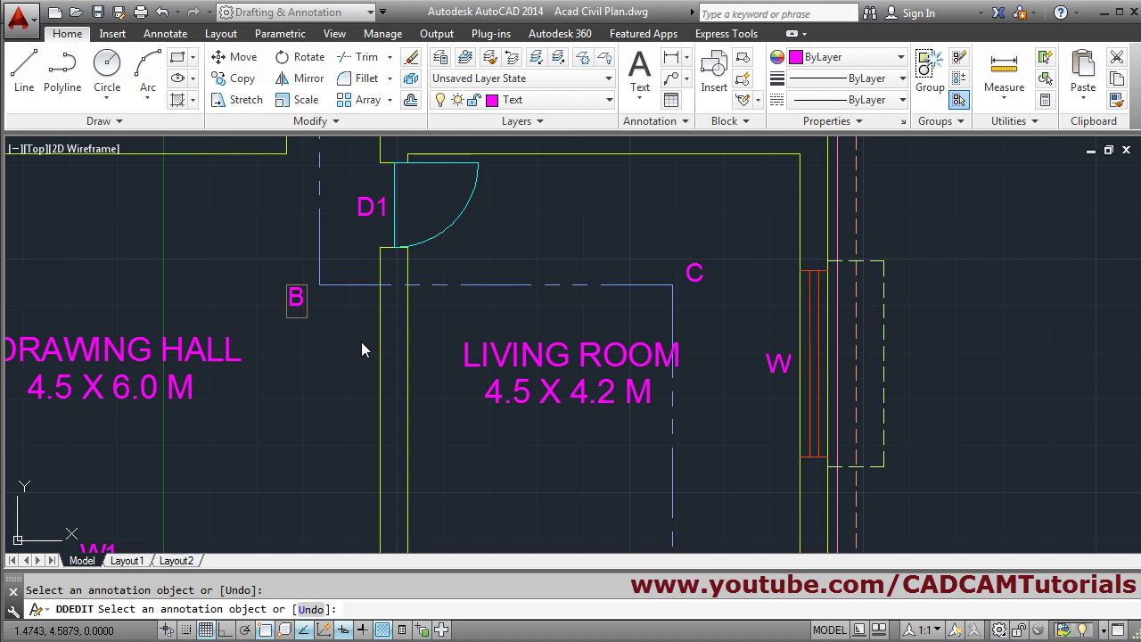
pyautogui.click(333, 390)
# - Change the label beside the section line's upper arrow to A and end the text editing
pyautogui.moveTo(415, 222); pyautogui.dragTo(323, 485, button='middle')
pyautogui.moveTo(331, 151); pyautogui.dragTo(390, 273, button='middle')
pyautogui.click(390, 273)
pyautogui.write('A')
pyautogui.click(524, 205)
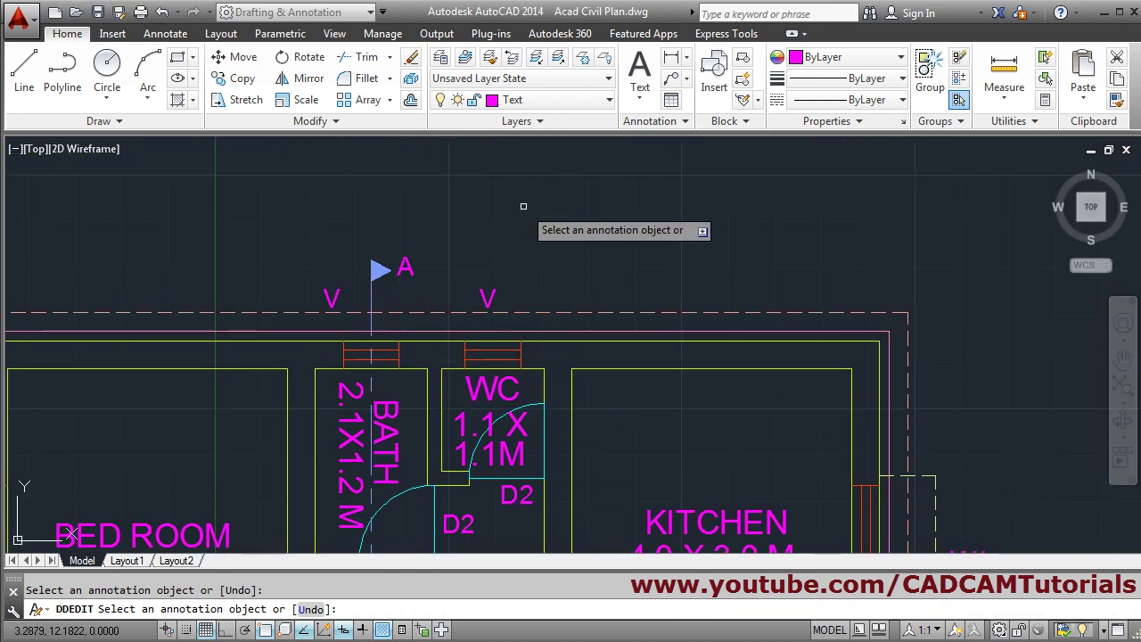
pyautogui.scroll(-4, 523, 205)
pyautogui.scroll(4, 535, 374)
pyautogui.press('Escape')
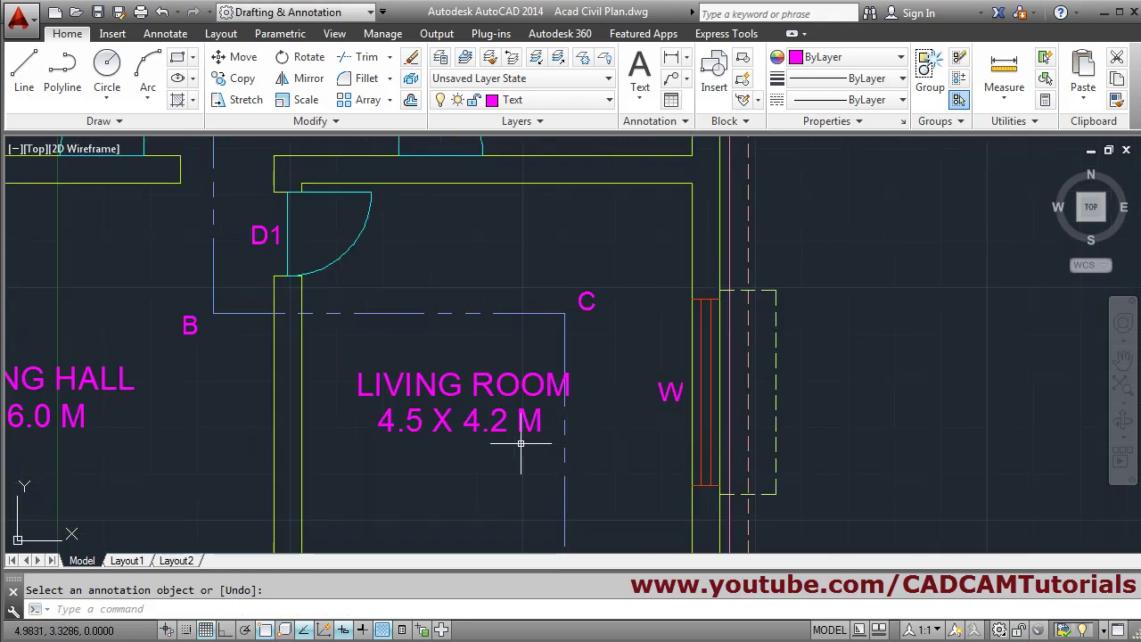
# - Move the LIVING ROOM name and its size text together to the left, clear of the section line
pyautogui.click(228, 66)
pyautogui.click(519, 351)
pyautogui.click(434, 462)
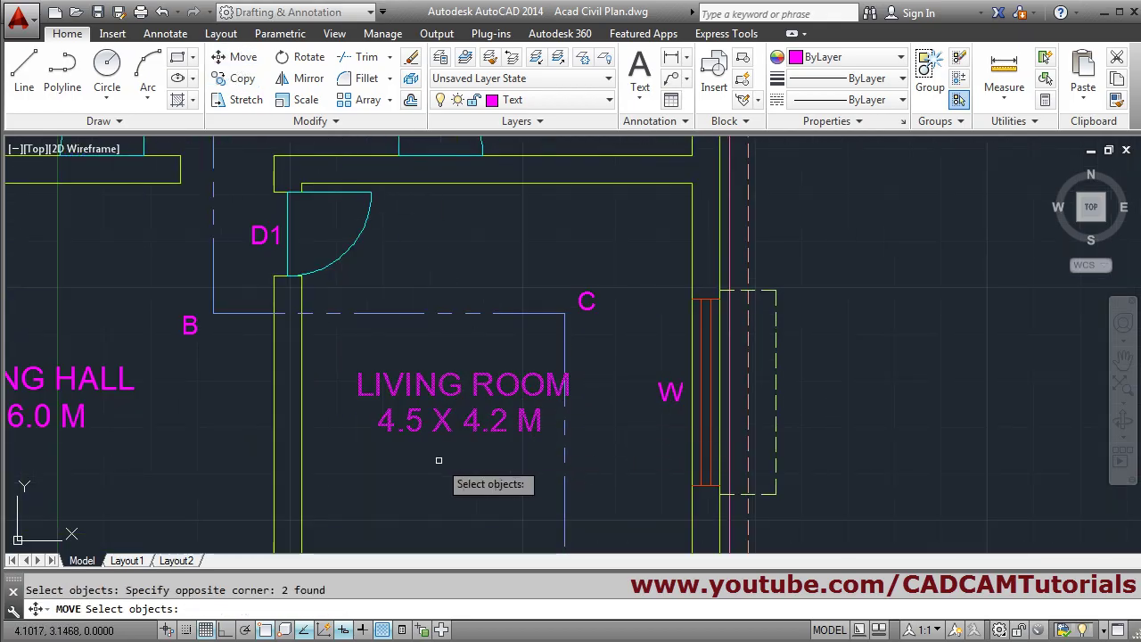
pyautogui.press('Return')
pyautogui.click(477, 484)
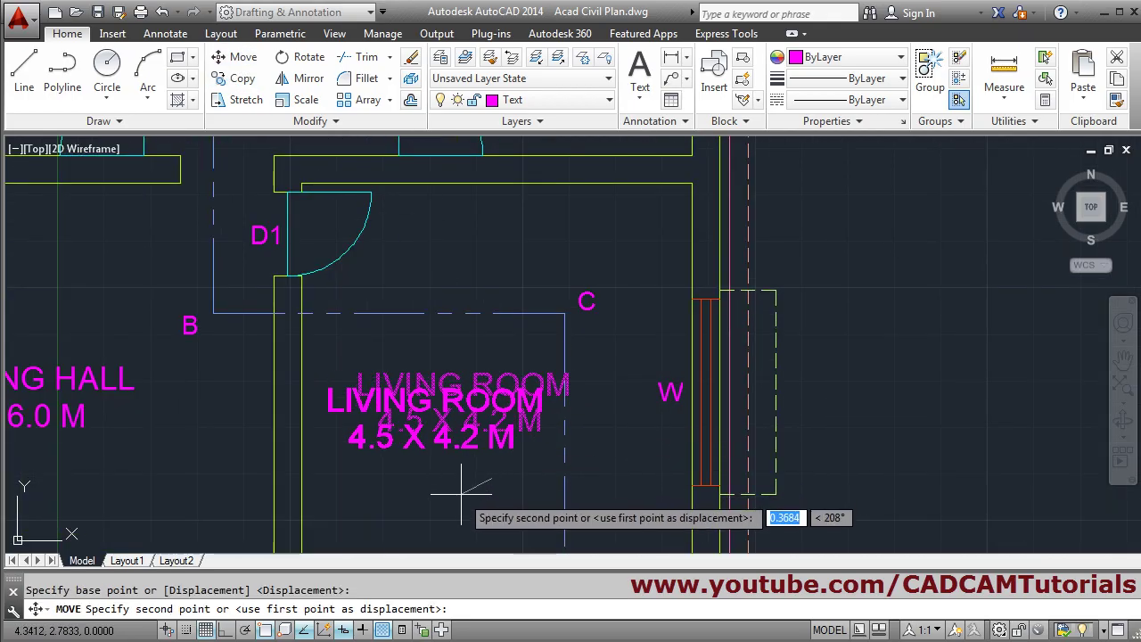
pyautogui.click(448, 486)
pyautogui.middleClick(535, 392)
pyautogui.middleClick(535, 392)
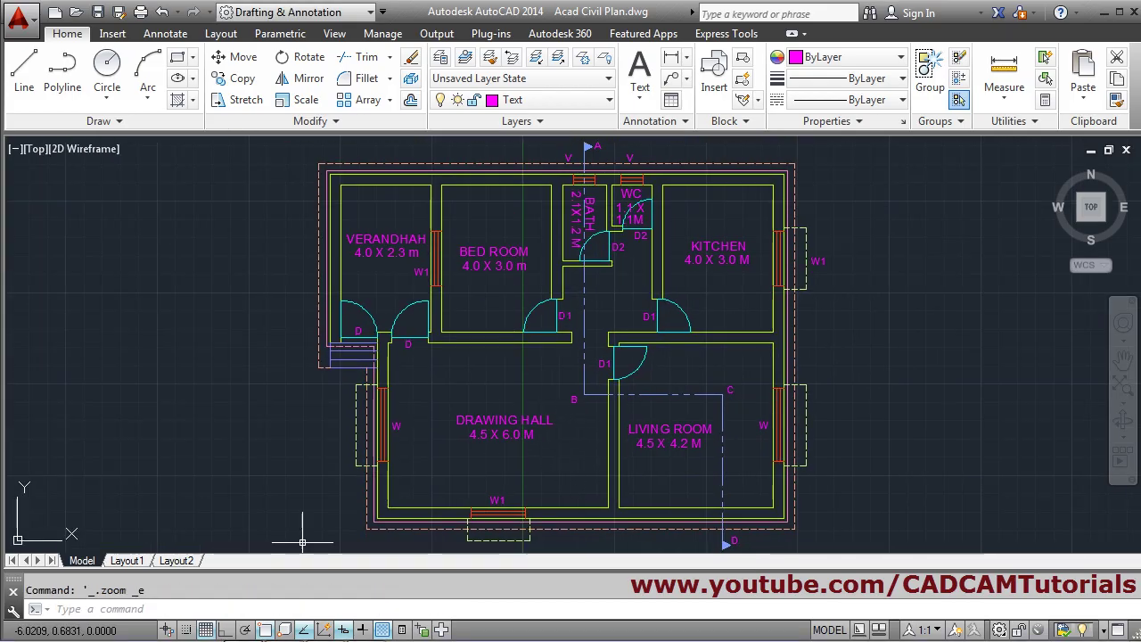
# - Compare the labels with the ground floor plan in the reference PDF, including the title below it, and return to the drawing
pyautogui.hotkey('alt', 'Tab')
pyautogui.scroll(-3, 437, 463)
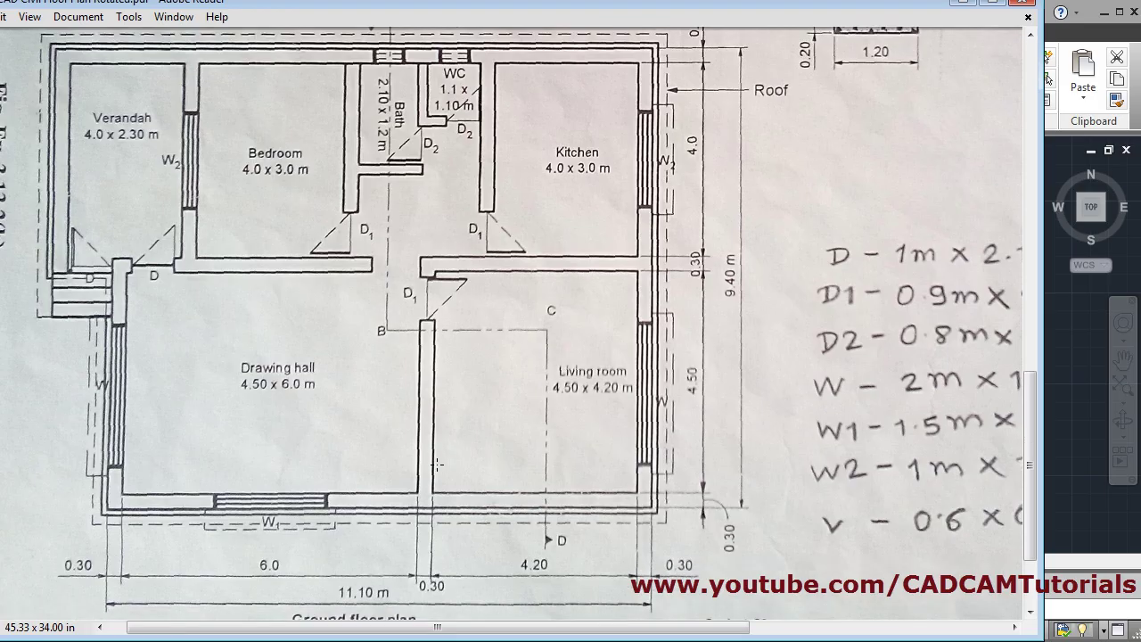
pyautogui.scroll(-1, 437, 464)
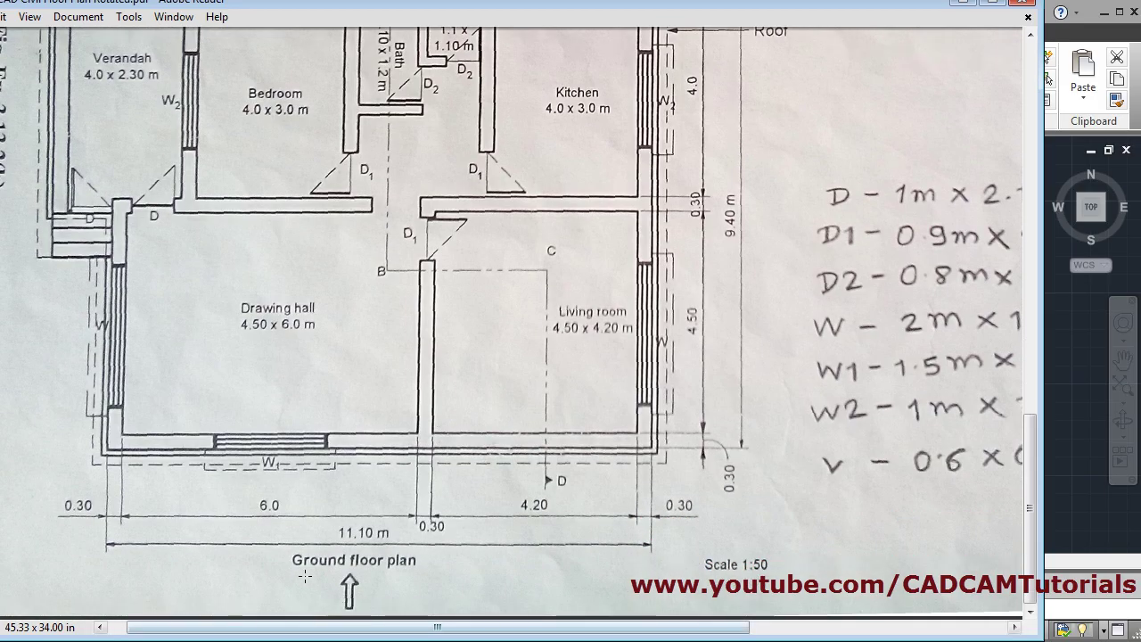
pyautogui.scroll(3, 402, 416)
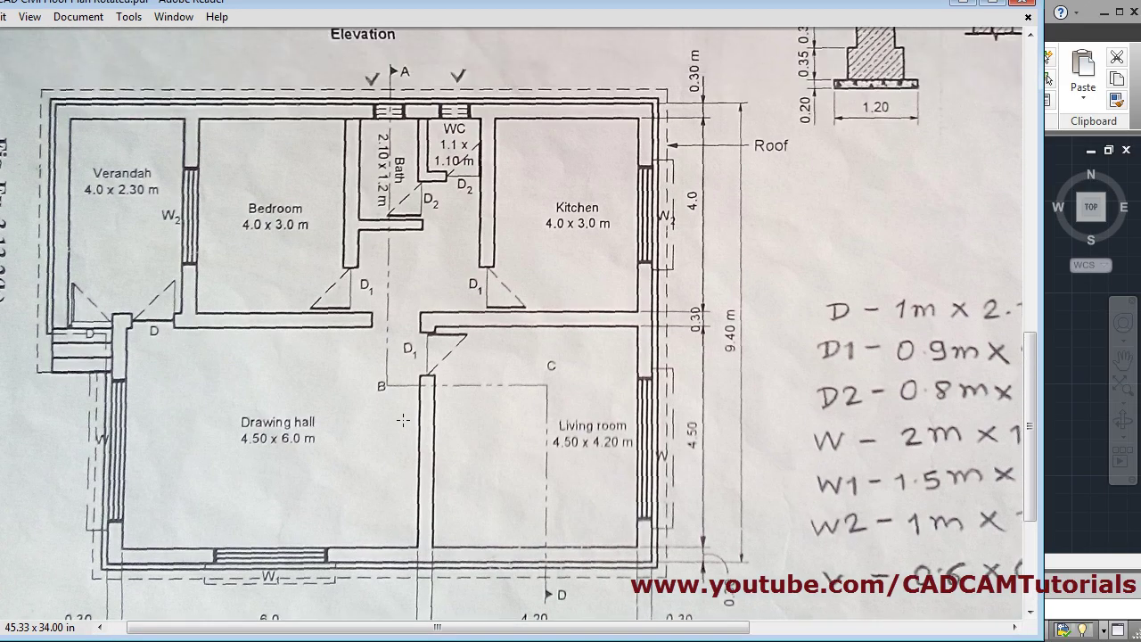
pyautogui.scroll(-3, 403, 420)
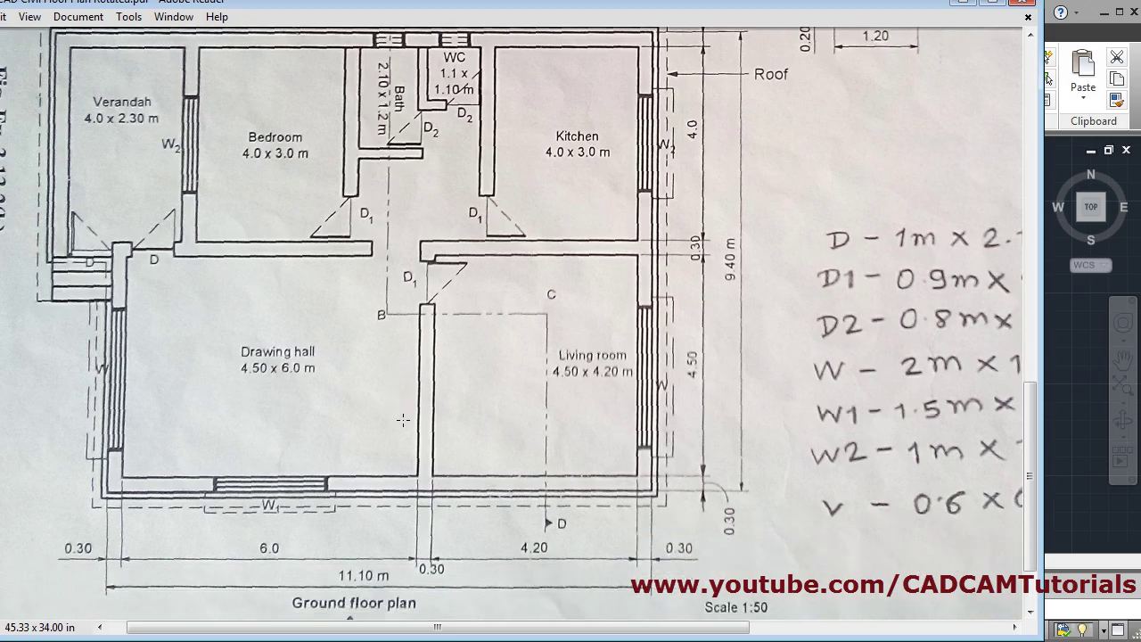
pyautogui.scroll(-1, 404, 420)
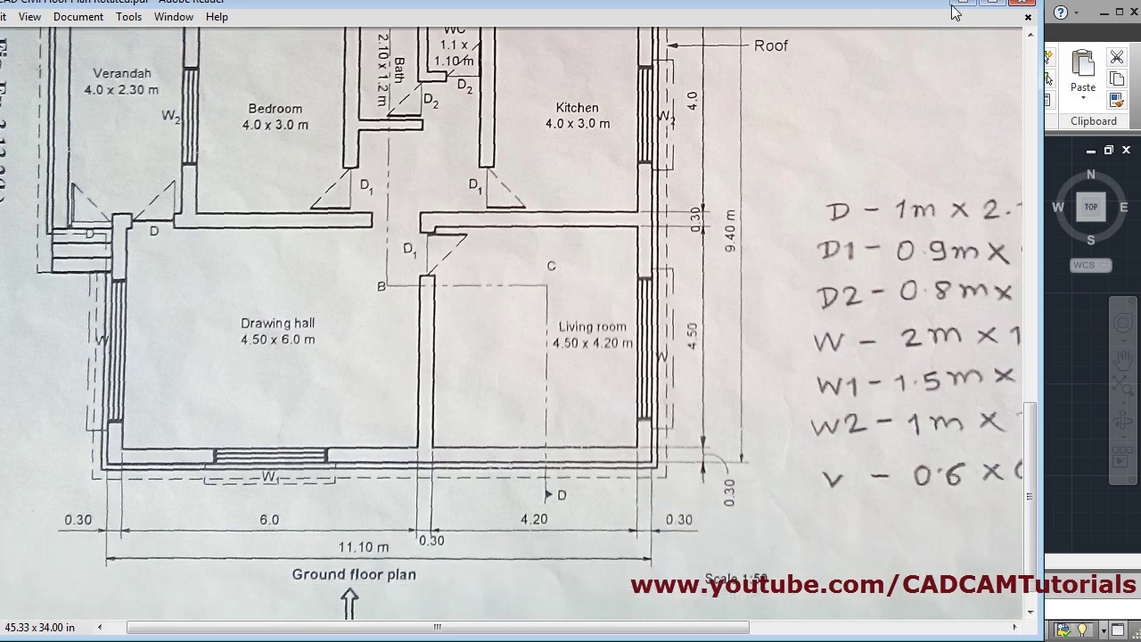
pyautogui.hotkey('alt', 'Tab')
# - Copy the DRAWING HALL text to below the floor plan, outside the roof line, and end the copying
pyautogui.moveTo(555, 430)
pyautogui.mouseDown(button='middle')
pyautogui.moveTo(555, 264)
pyautogui.moveTo(554, 291)
pyautogui.mouseUp(button='middle')
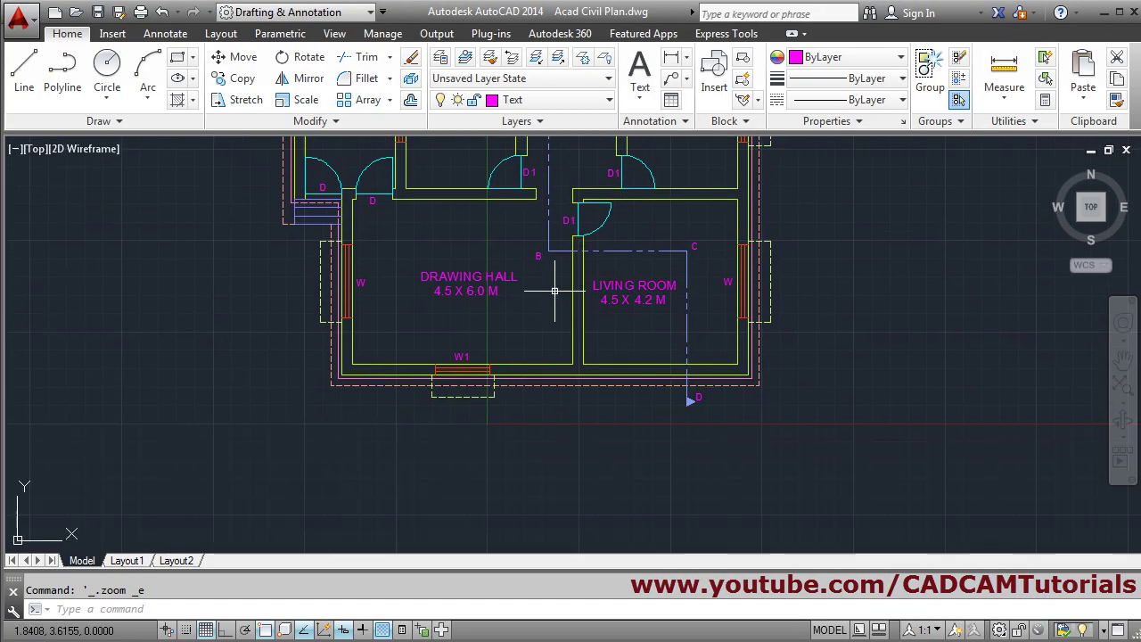
pyautogui.click(239, 79)
pyautogui.click(479, 277)
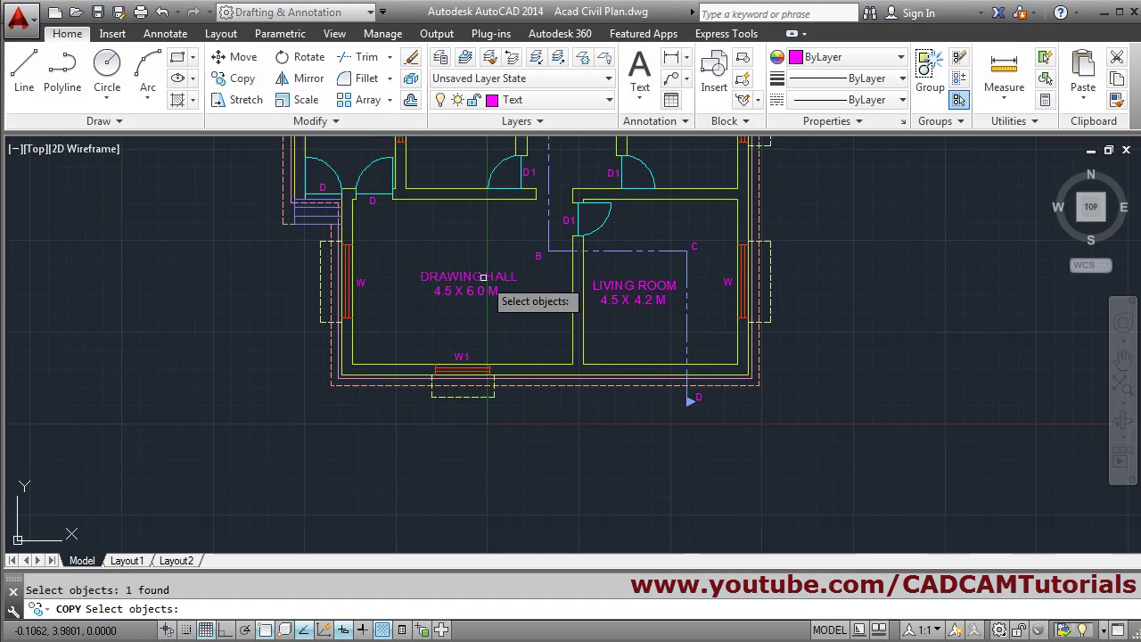
pyautogui.press('Return')
pyautogui.click(478, 287)
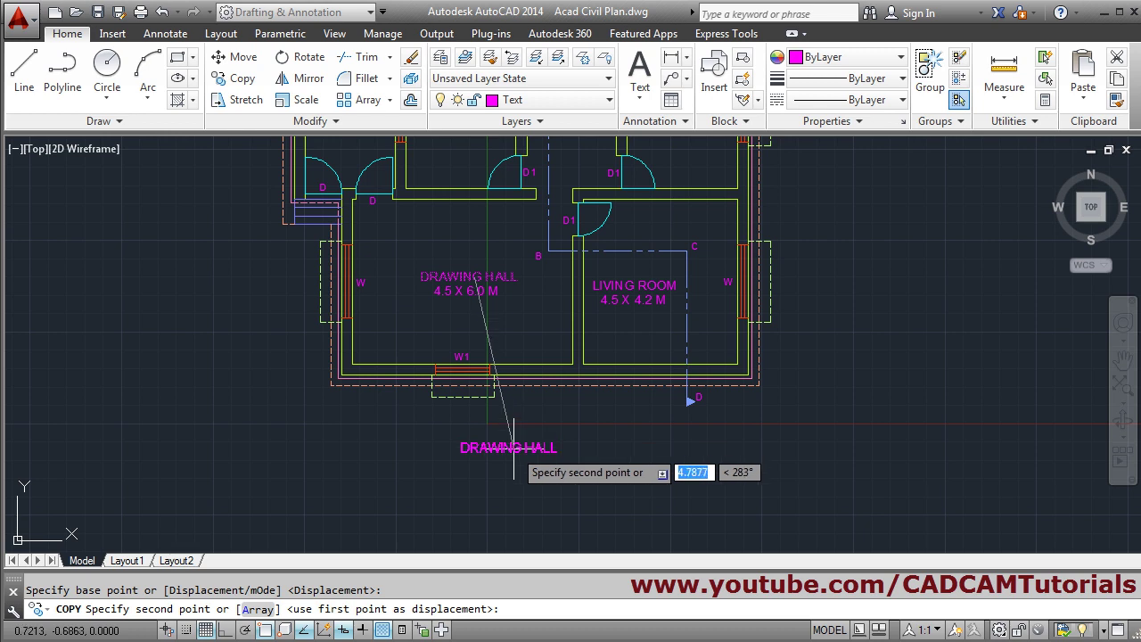
pyautogui.click(513, 457)
pyautogui.press('Return')
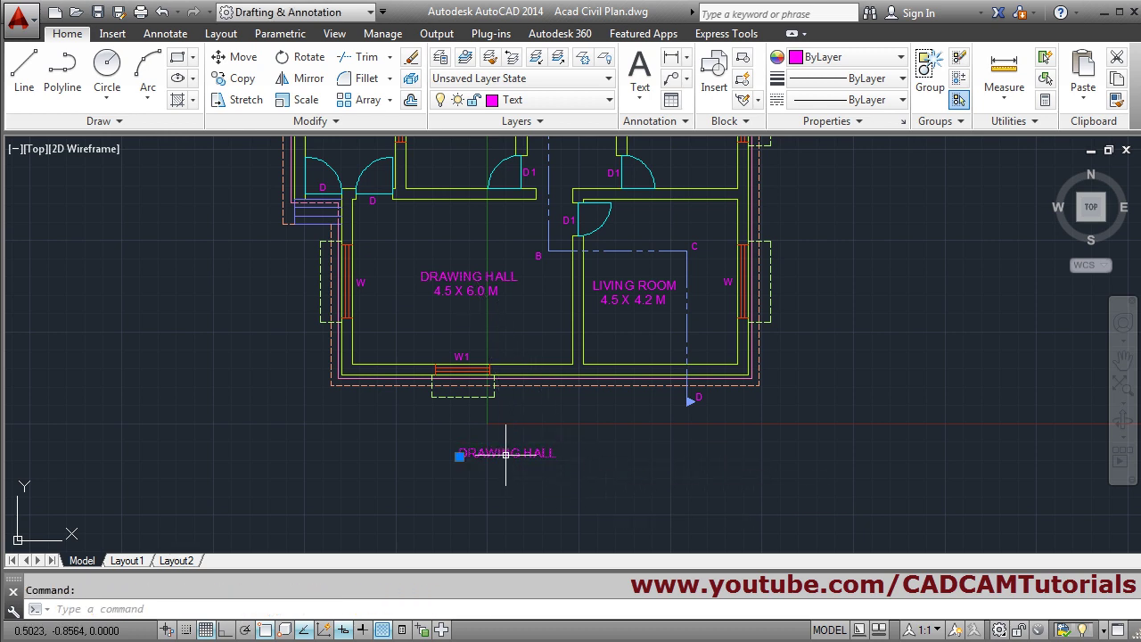
# - Change the copied text below the plan to GROUND FLOOR PLAN and end the text editing
pyautogui.doubleClick(509, 452)
pyautogui.write('GRO')
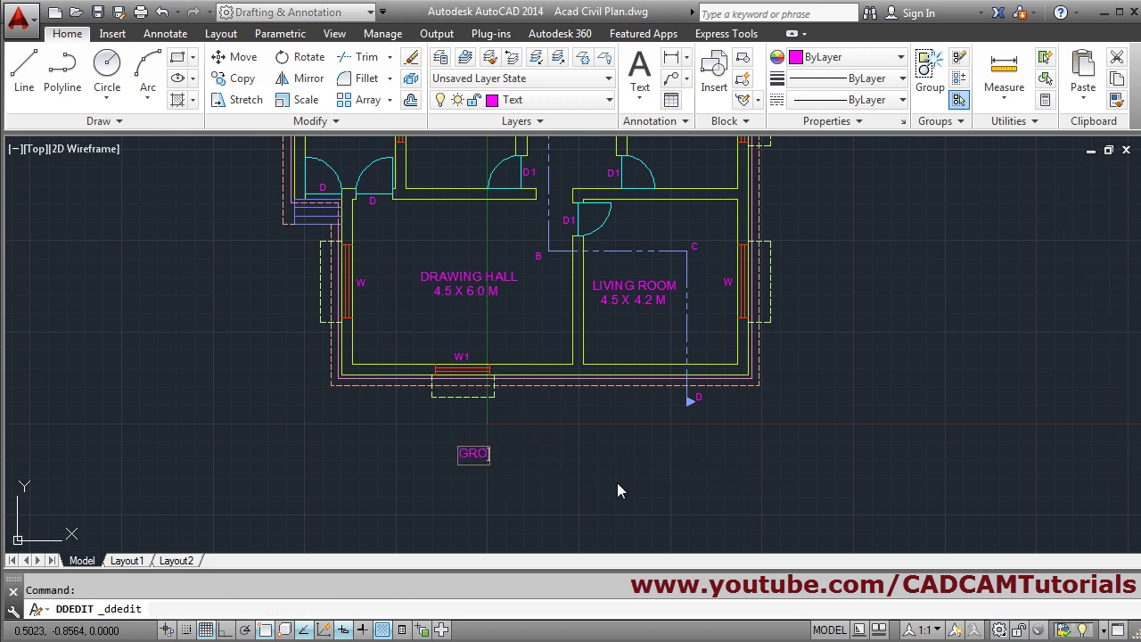
pyautogui.write('UND FLOOR')
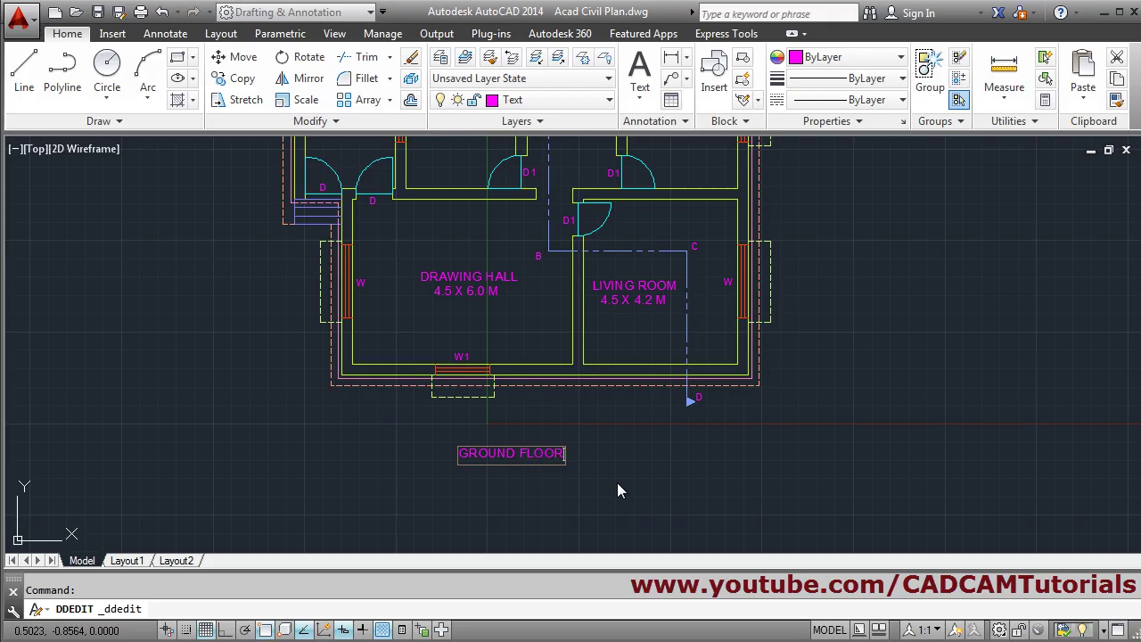
pyautogui.write(' PLA')
pyautogui.press('Return')
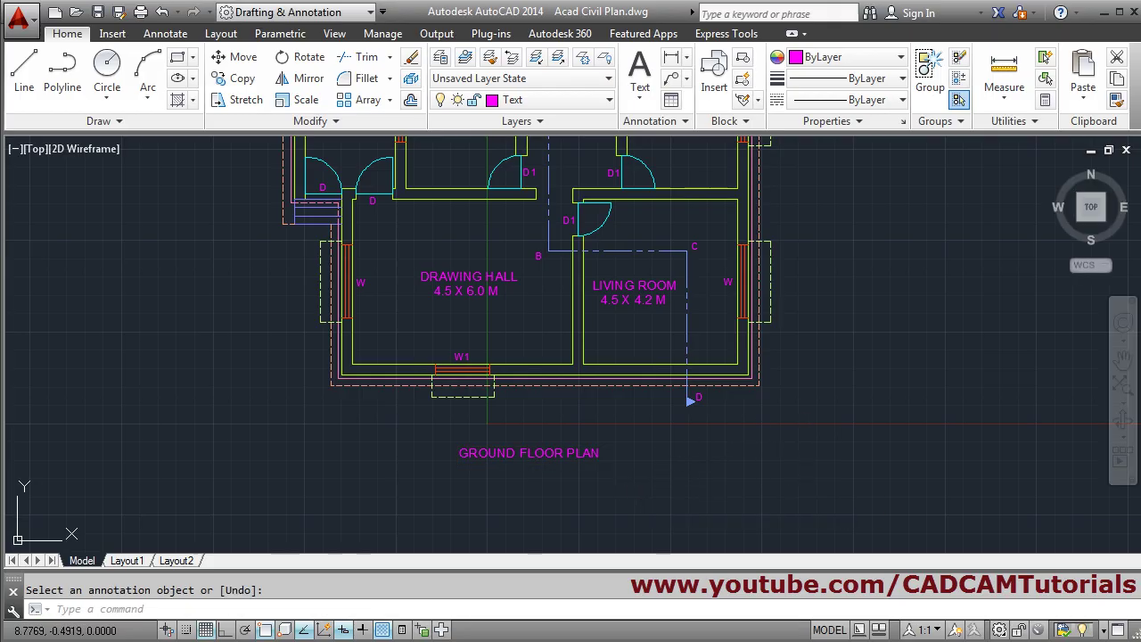
pyautogui.middleClick(810, 441)
pyautogui.middleClick(810, 441)
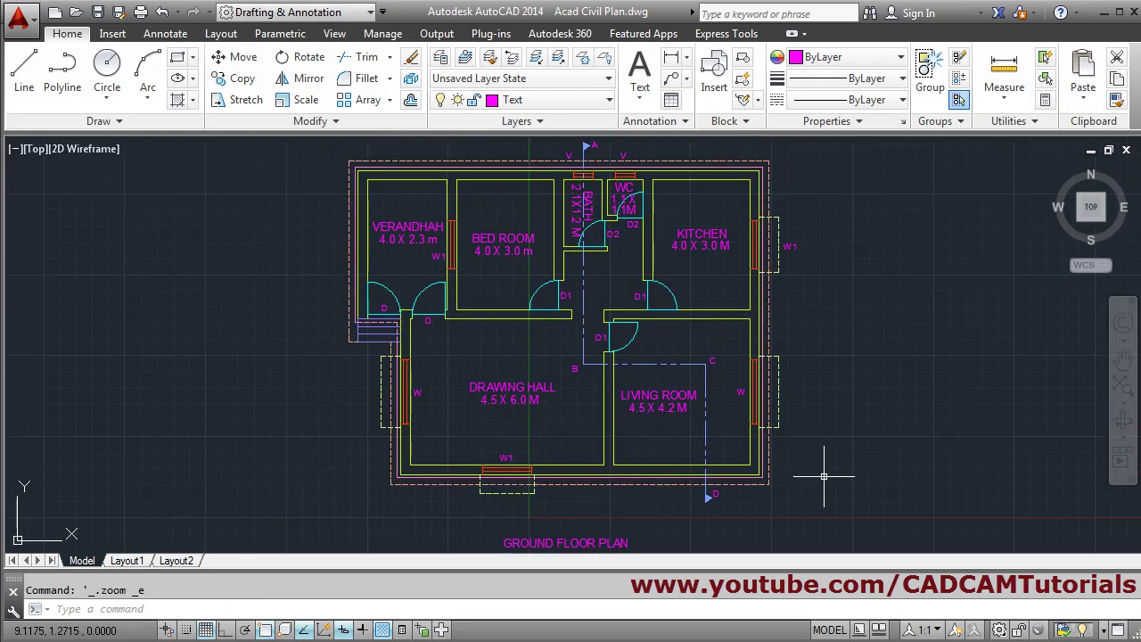